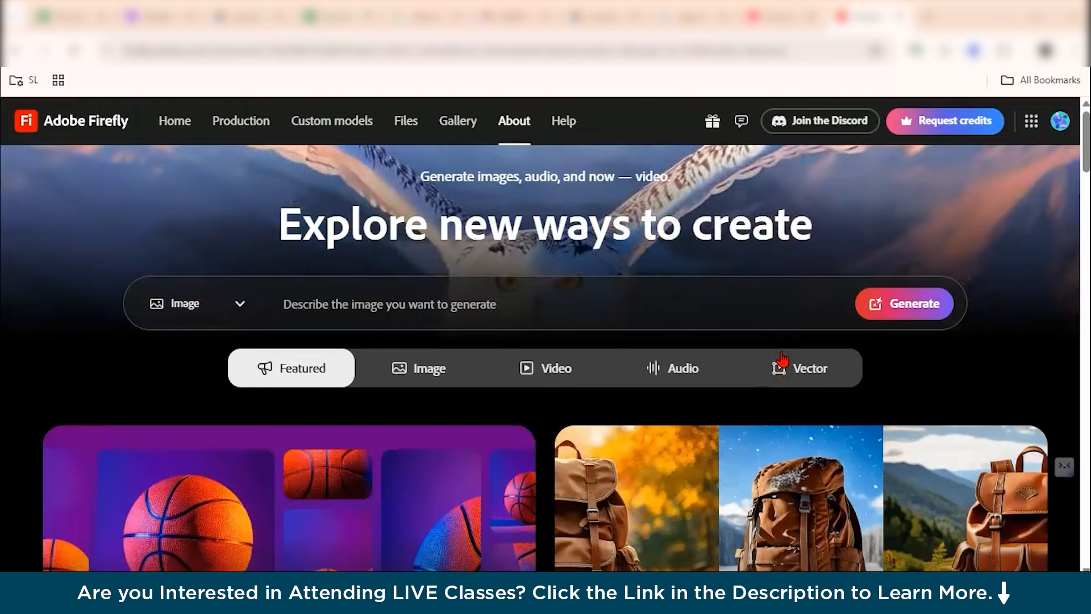
Examine the Featured feature cards on the Firefly home page.
scroll(781, 358, down, 1)
click(391, 340)
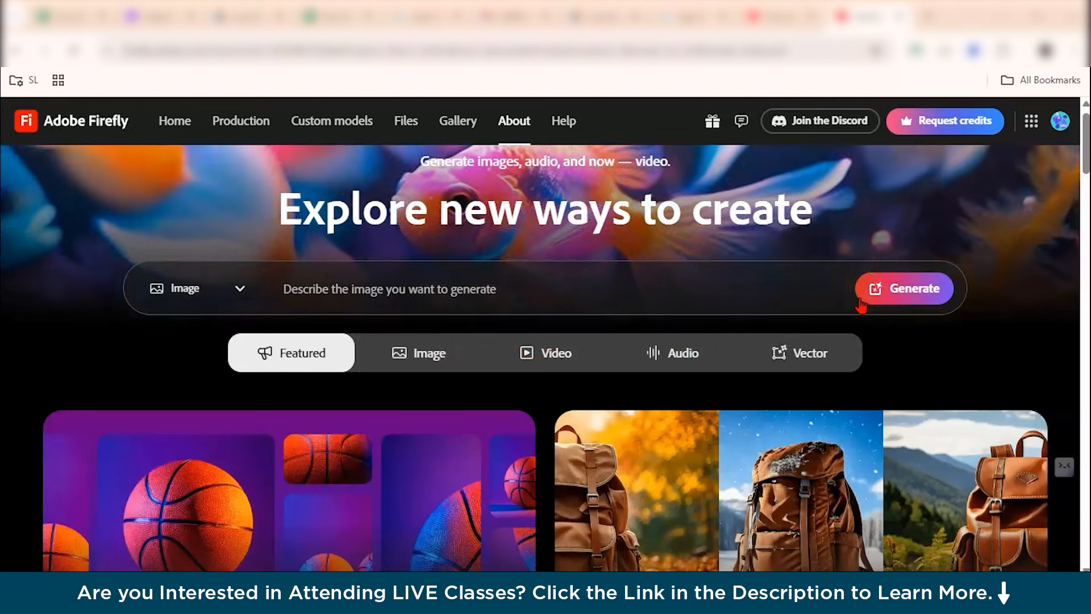
scroll(621, 341, down, 2)
scroll(621, 344, down, 1)
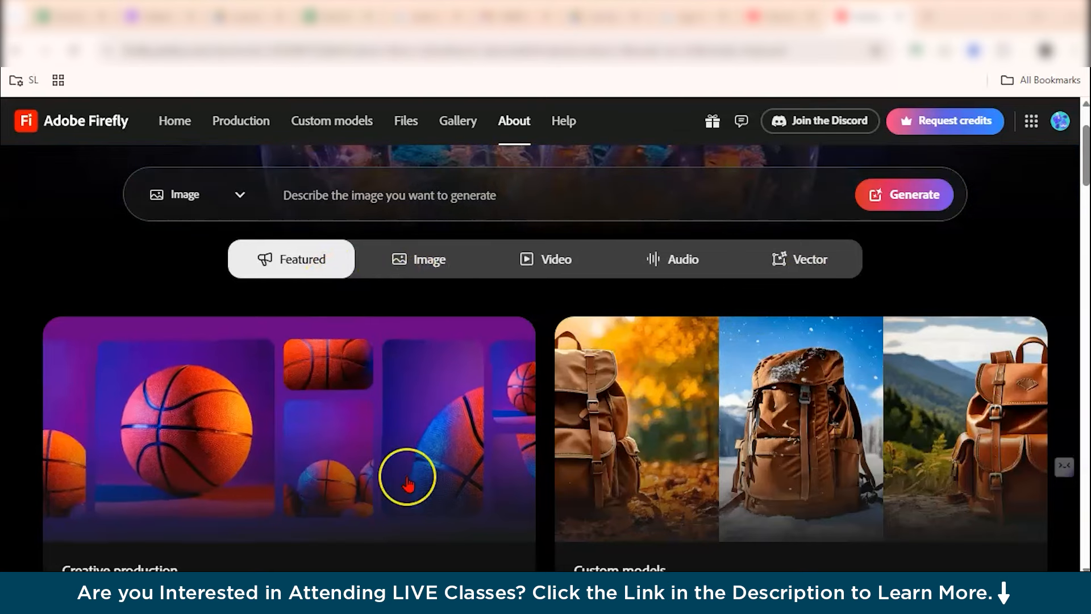
scroll(407, 477, down, 3)
scroll(402, 328, up, 3)
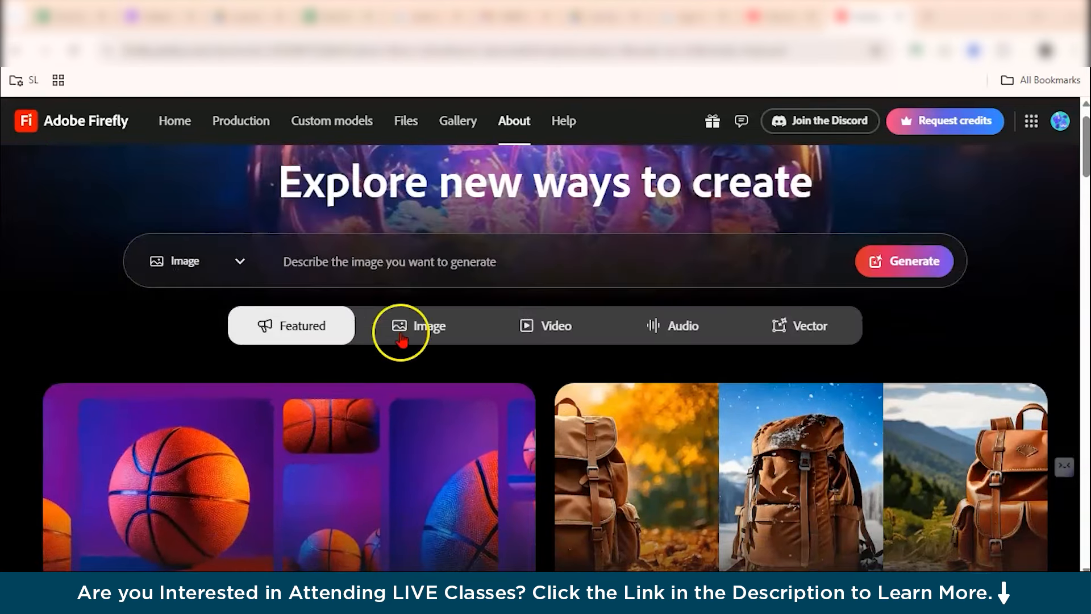
Open the Image category and examine its feature cards, such as Text to image, Generative fill and Generate template.
click(409, 328)
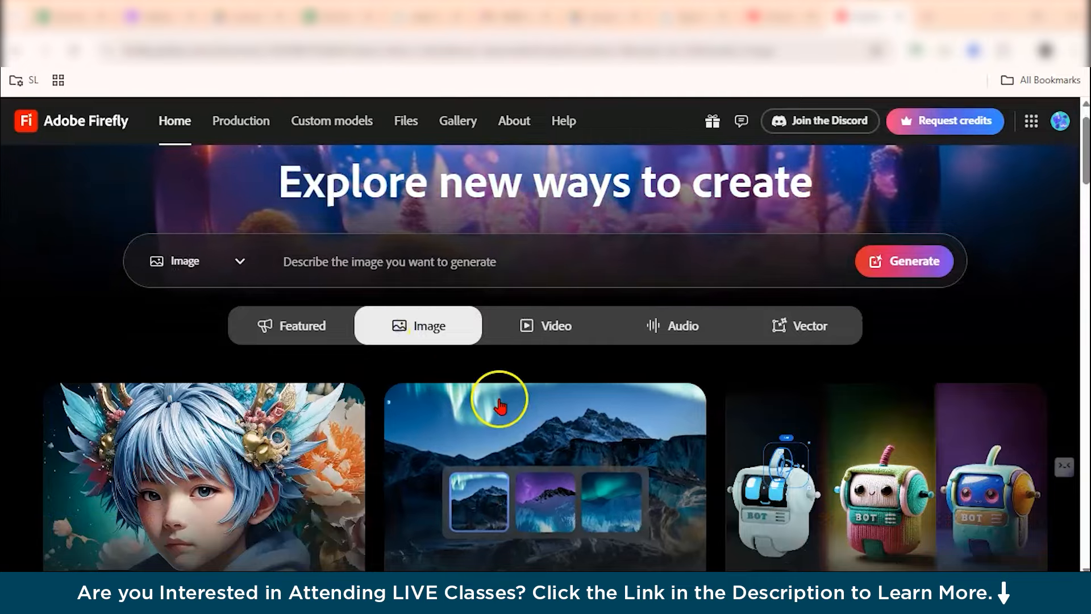
scroll(499, 394, down, 3)
scroll(353, 393, down, 1)
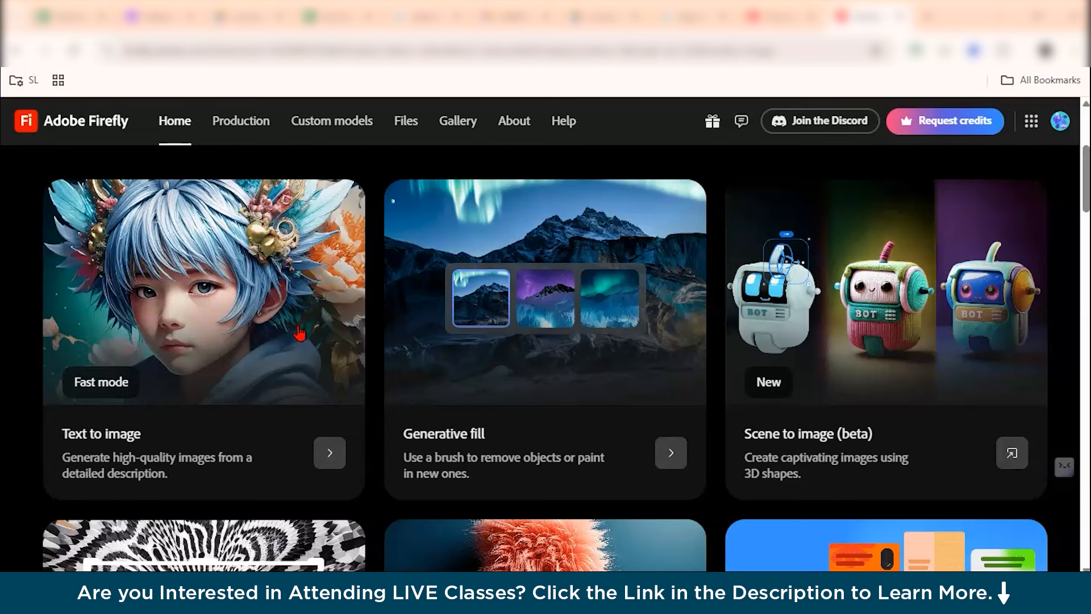
click(151, 446)
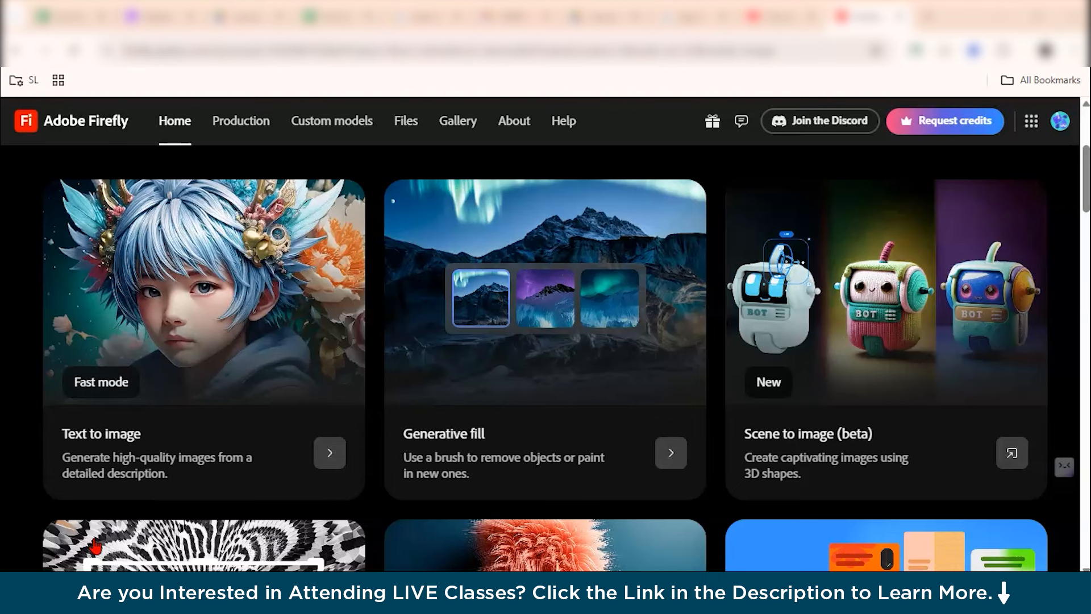
scroll(1050, 339, down, 1)
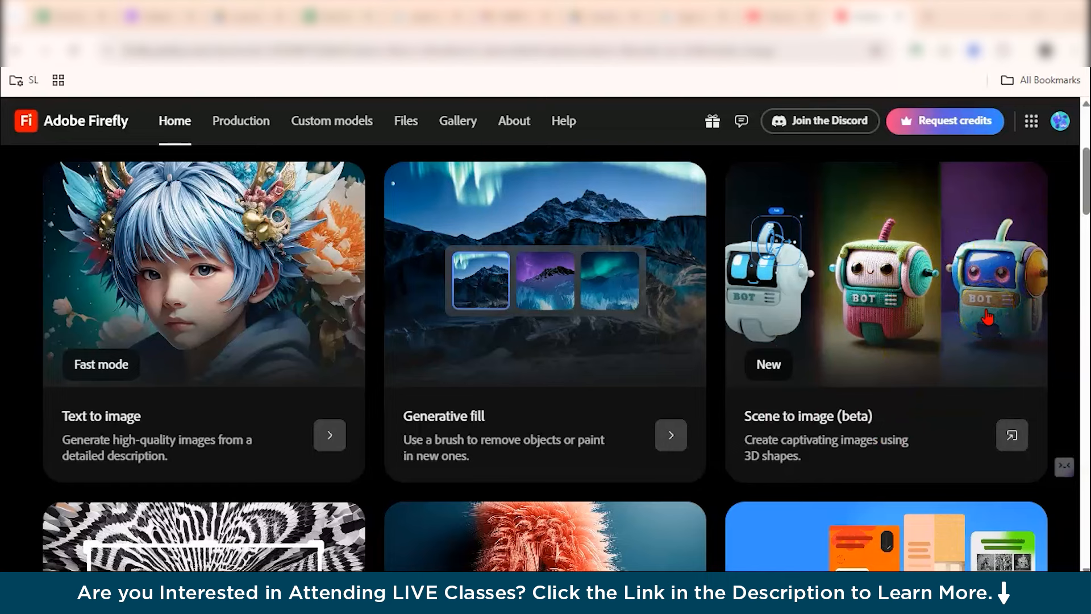
scroll(987, 318, down, 5)
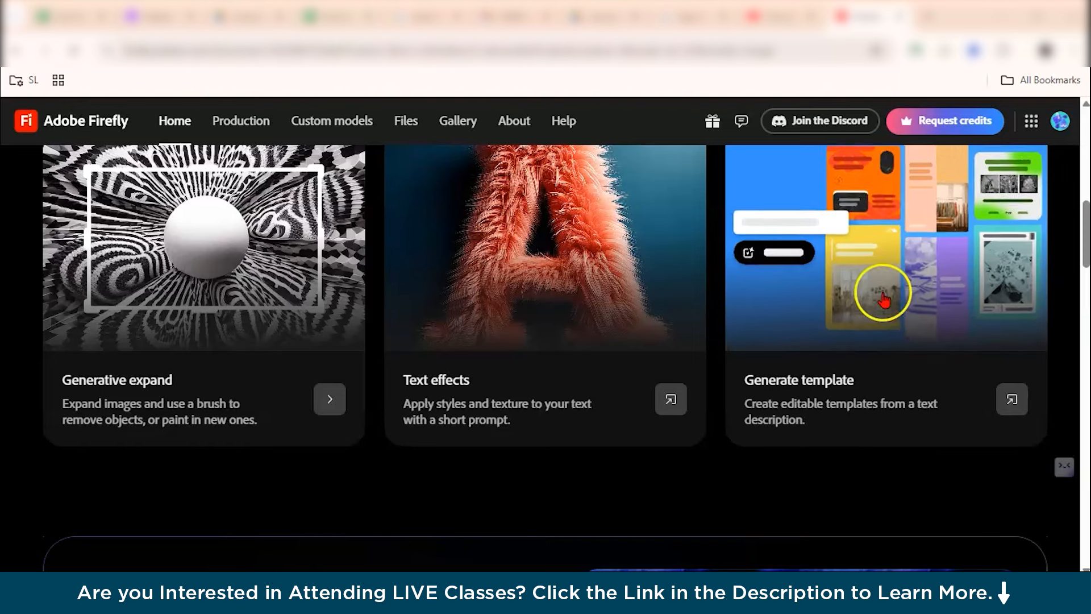
scroll(665, 284, up, 2)
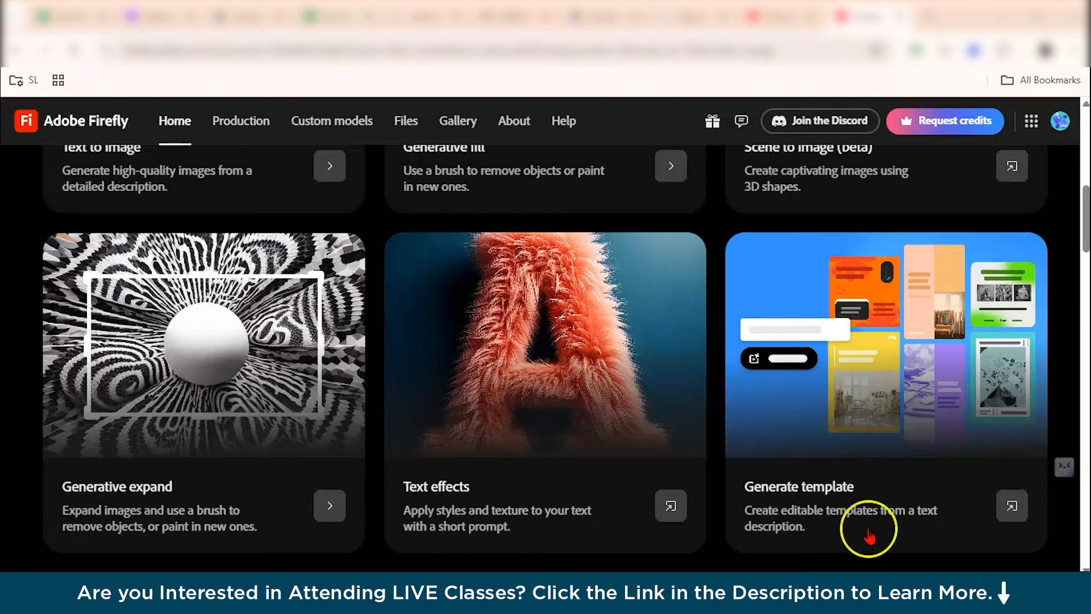
scroll(532, 411, up, 9)
scroll(541, 419, down, 2)
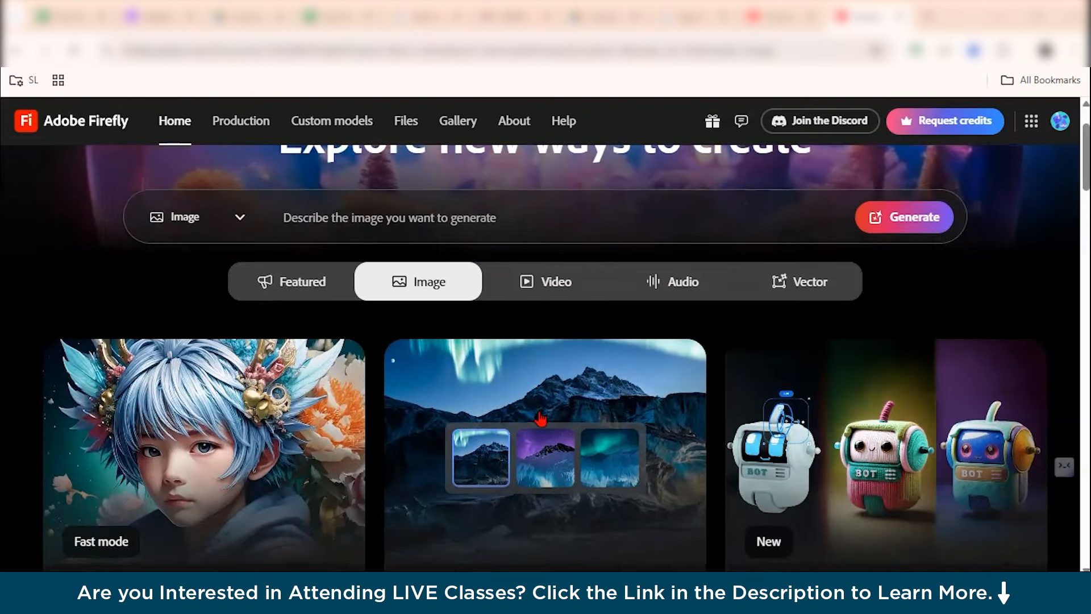
Switch to the Video category and examine its video and audio feature cards.
click(548, 295)
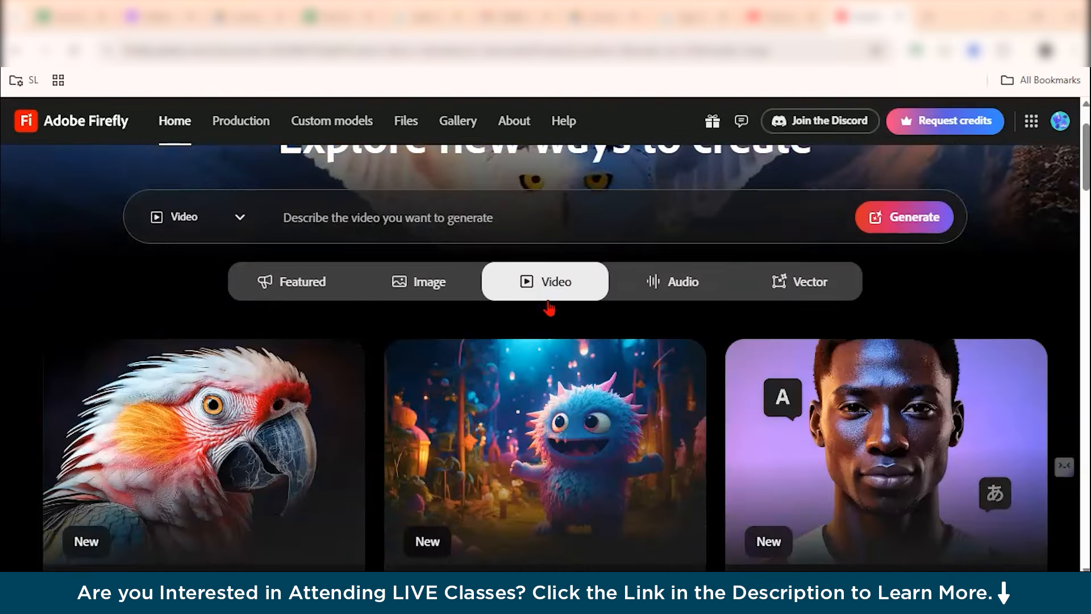
scroll(257, 399, down, 2)
scroll(257, 400, down, 2)
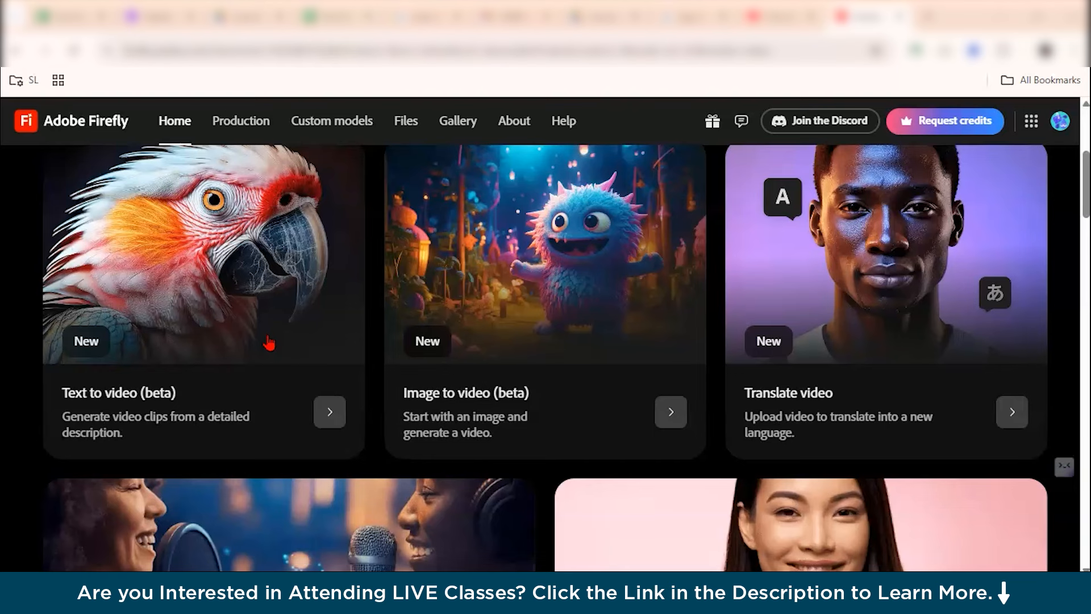
scroll(711, 398, down, 4)
scroll(714, 402, up, 4)
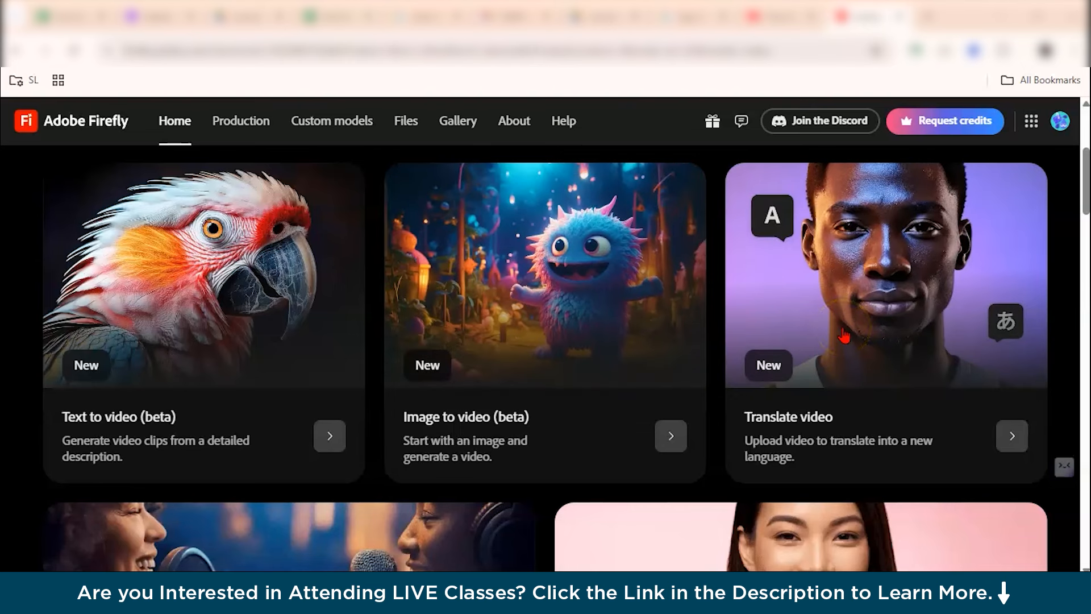
scroll(843, 336, down, 1)
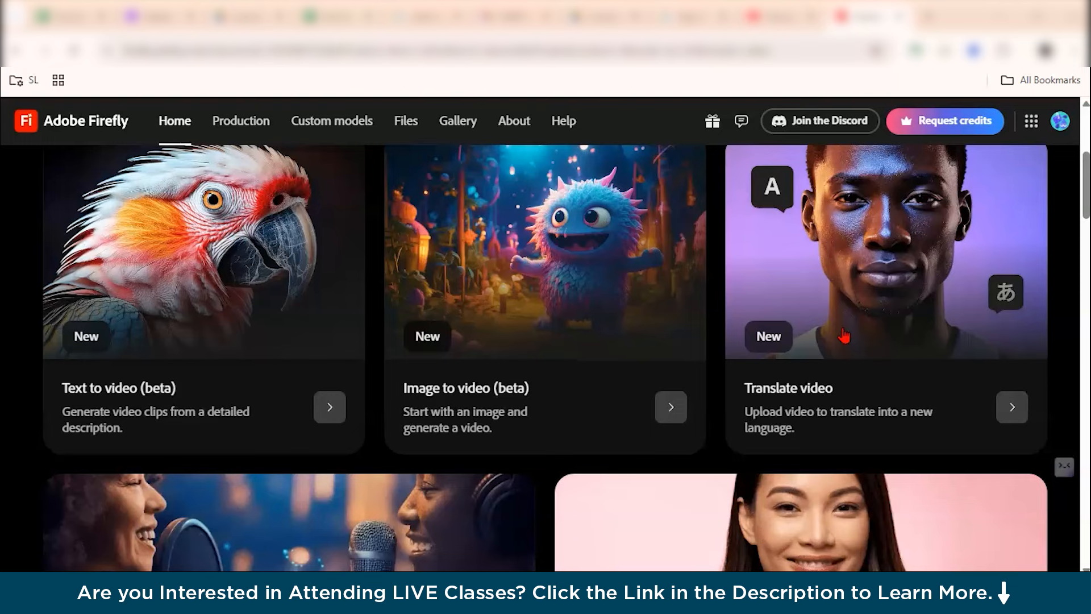
scroll(844, 336, down, 1)
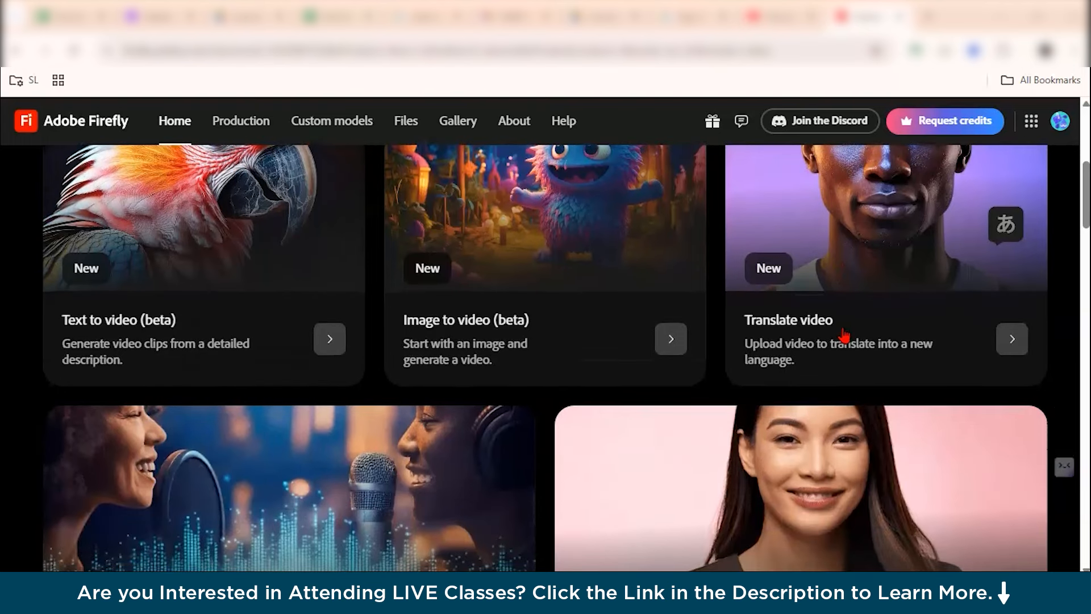
scroll(844, 336, down, 3)
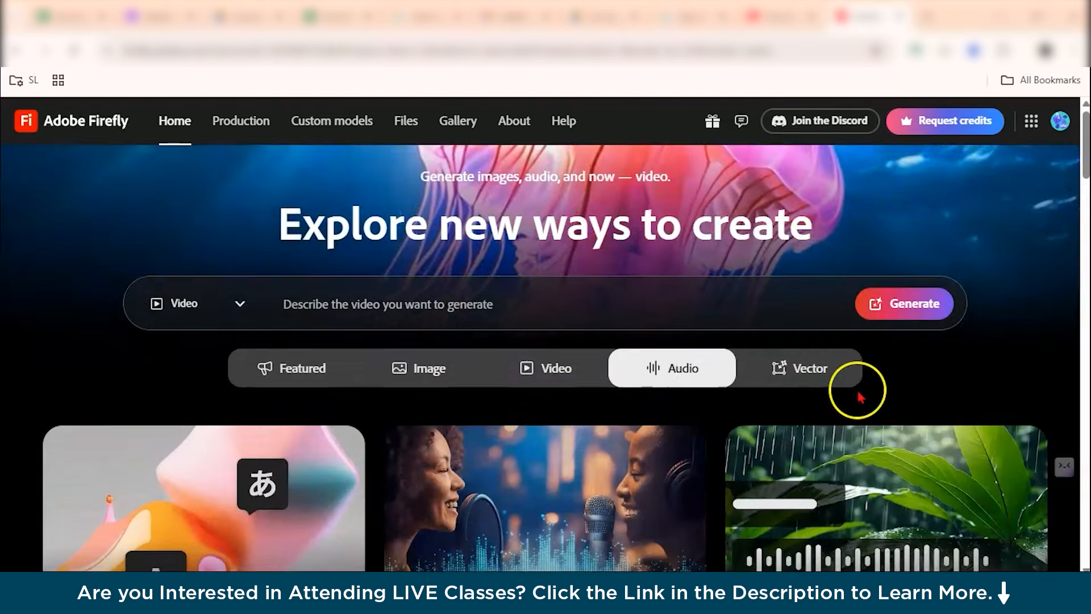
scroll(861, 385, down, 5)
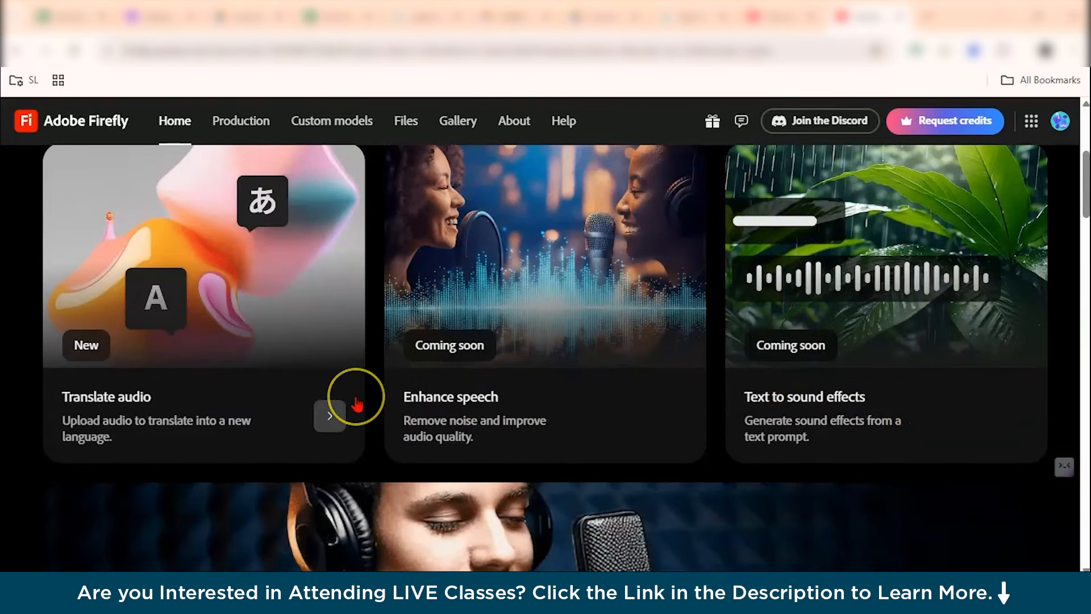
scroll(357, 404, down, 6)
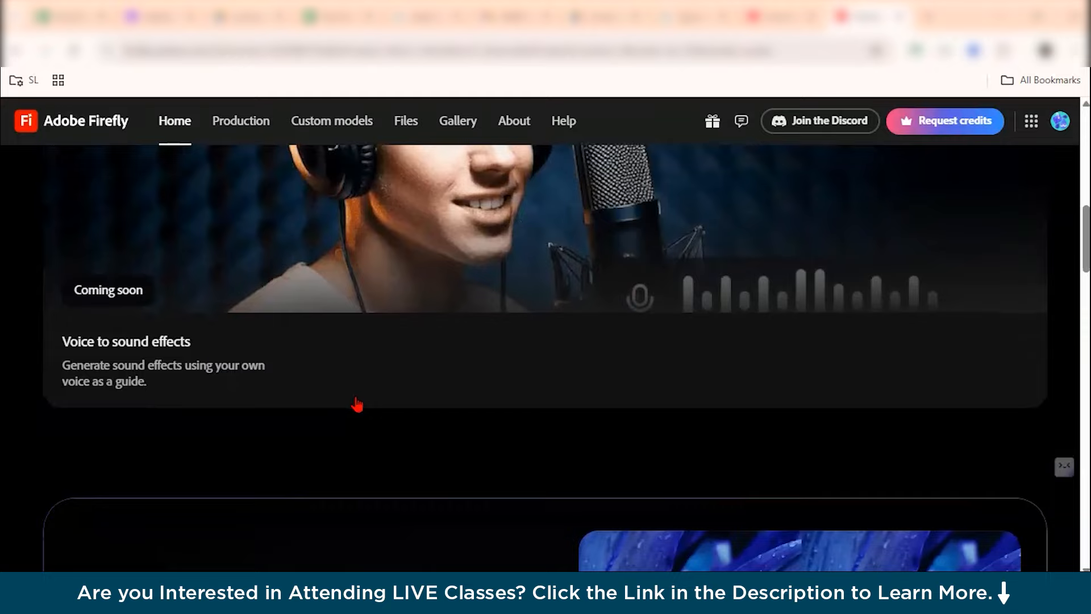
scroll(357, 405, down, 5)
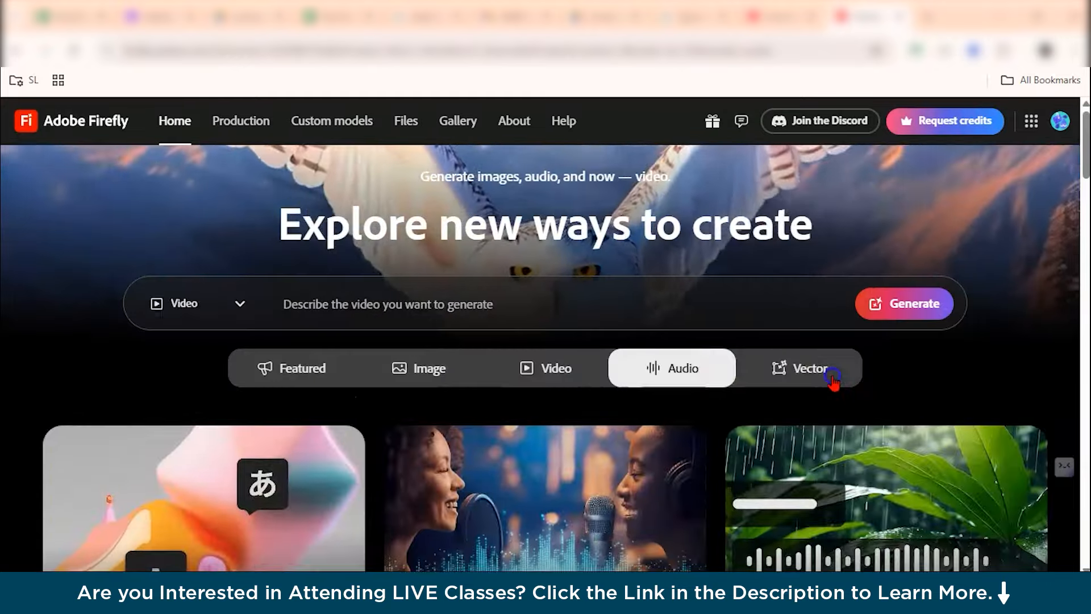
Switch to the Vector category and examine Text to vector, Generative recolor and the sections further down the page.
click(832, 380)
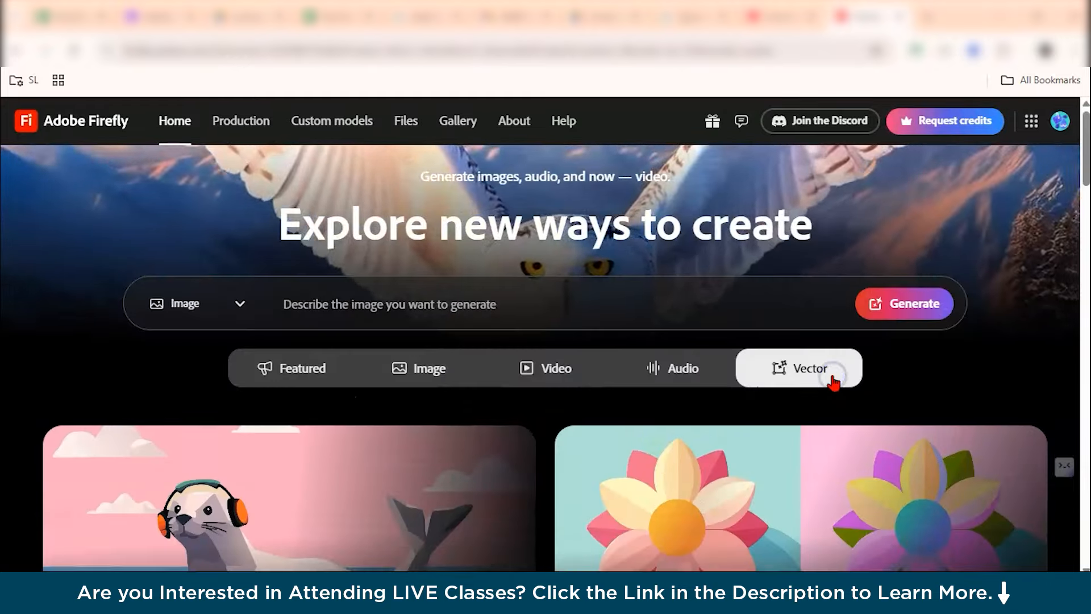
scroll(833, 380, down, 5)
scroll(382, 495, up, 4)
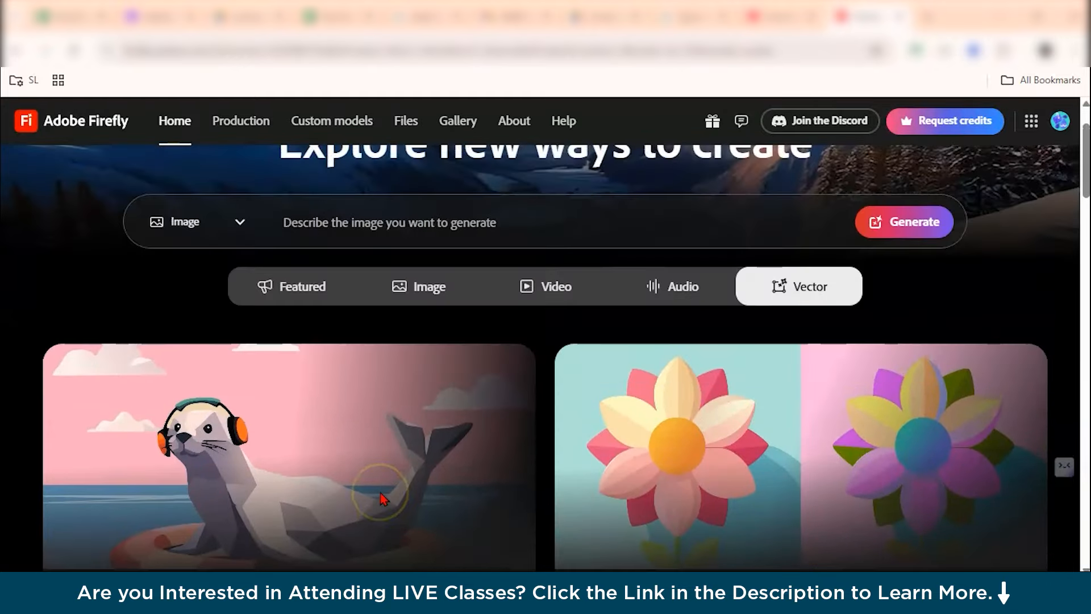
scroll(381, 499, down, 2)
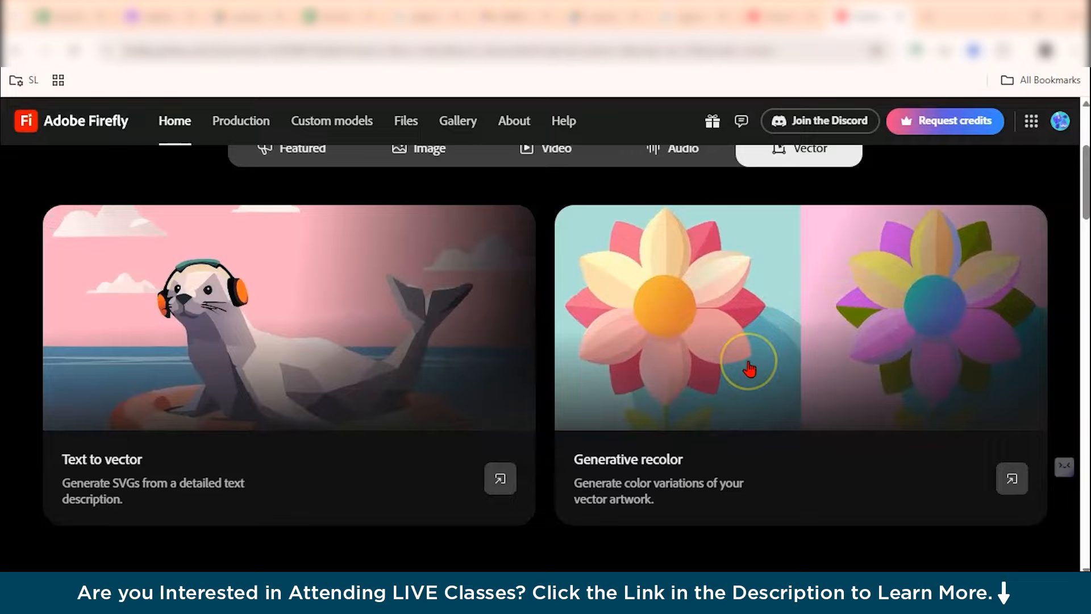
scroll(749, 367, up, 4)
scroll(750, 369, down, 15)
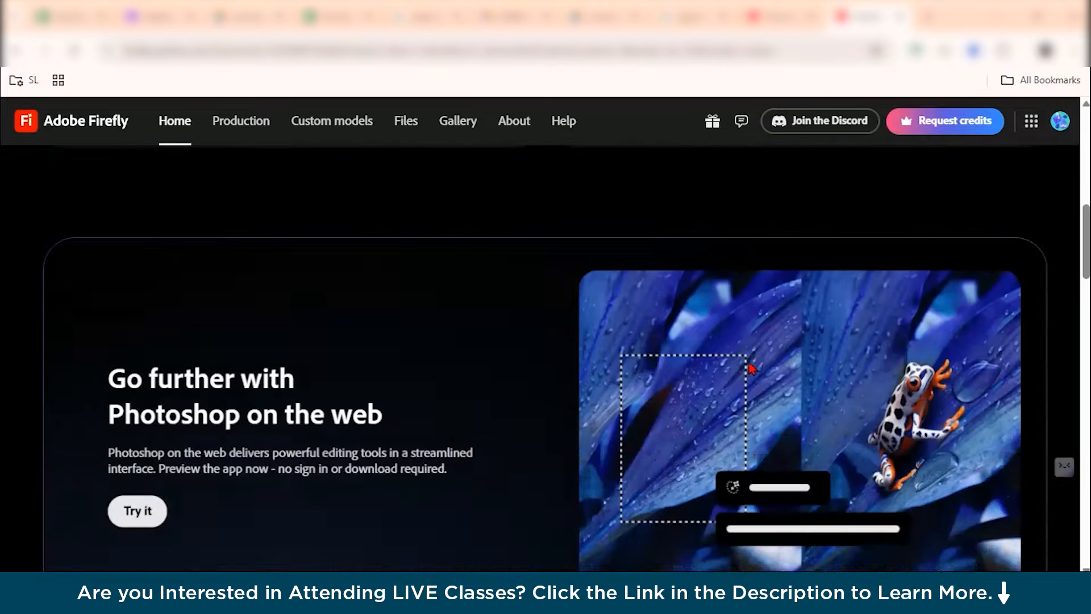
scroll(752, 368, down, 6)
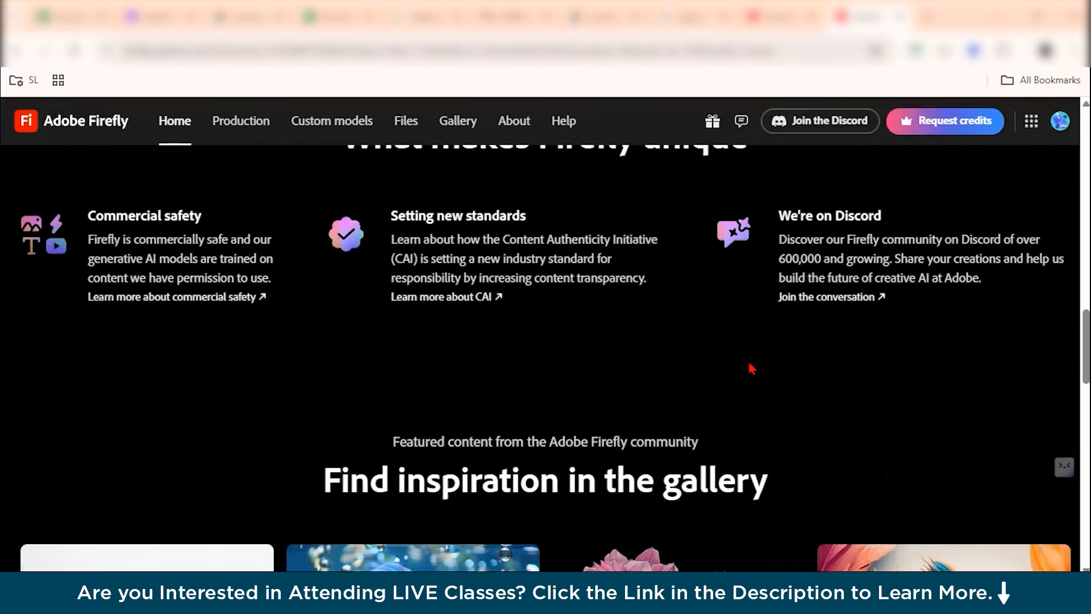
scroll(751, 369, up, 4)
scroll(751, 369, up, 17)
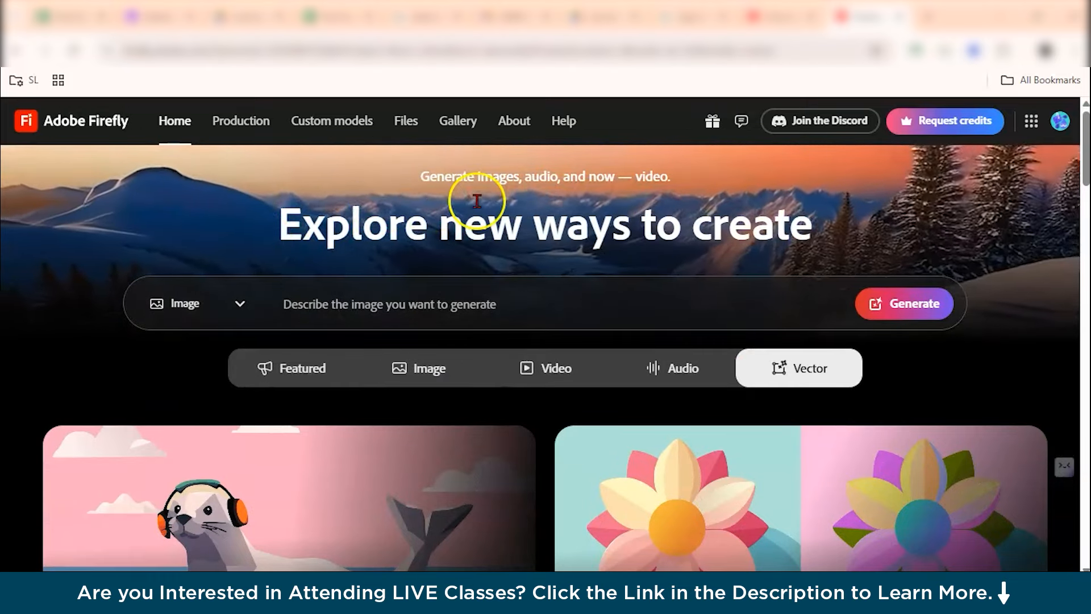
Open the feedback menu's Submit an idea option and examine the Create a post form.
click(741, 122)
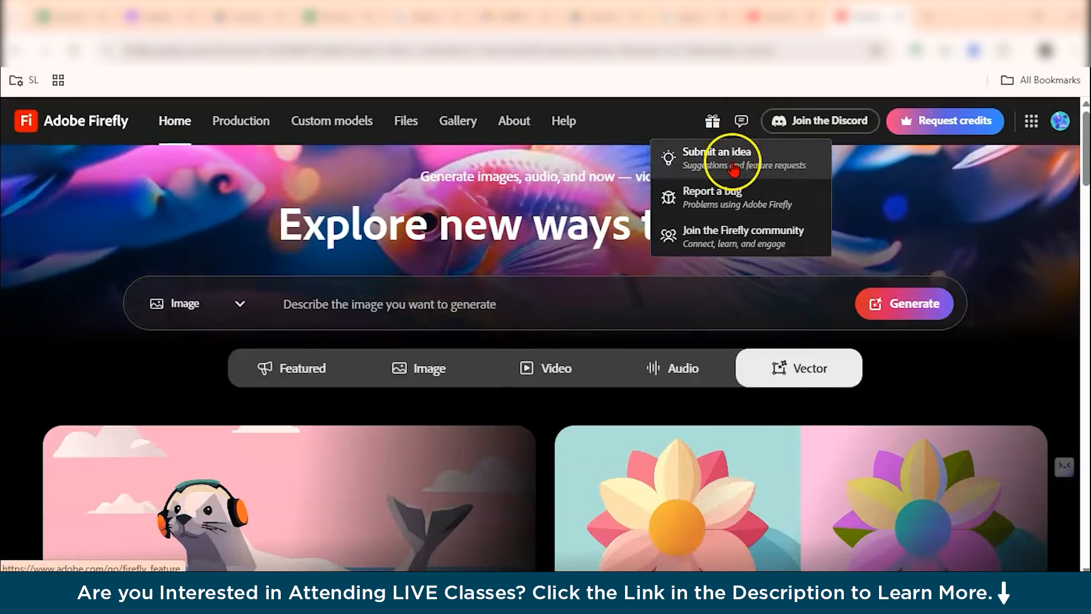
click(733, 165)
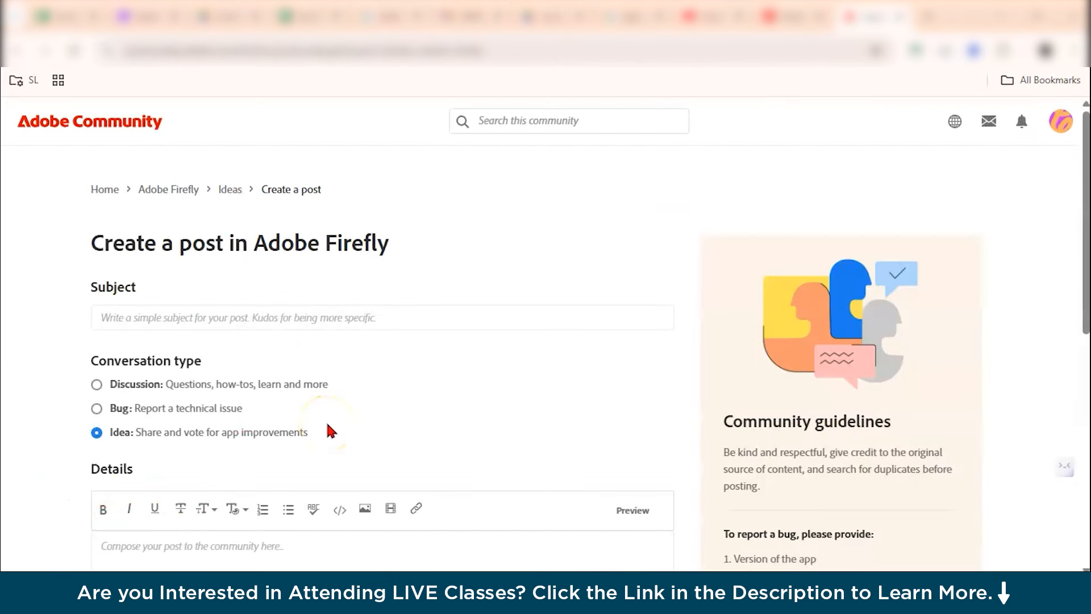
scroll(327, 424, down, 1)
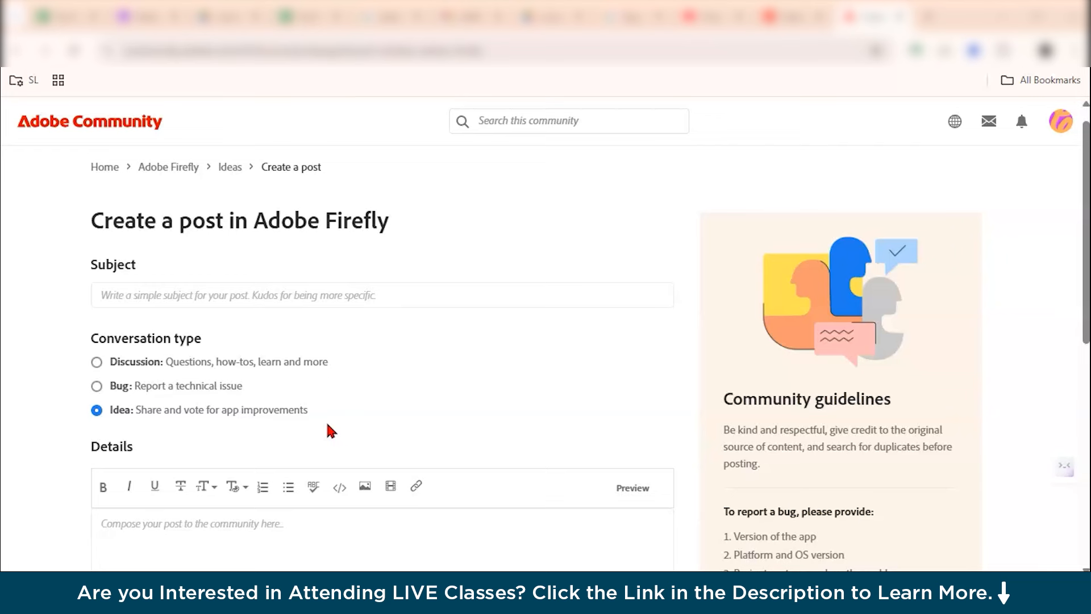
scroll(330, 430, down, 3)
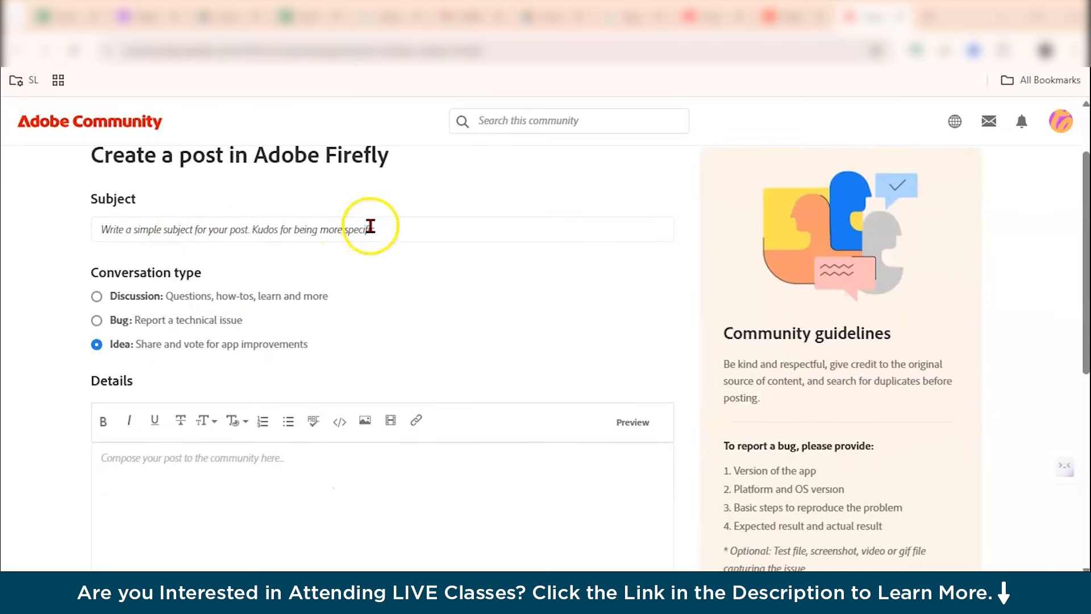
scroll(336, 419, down, 3)
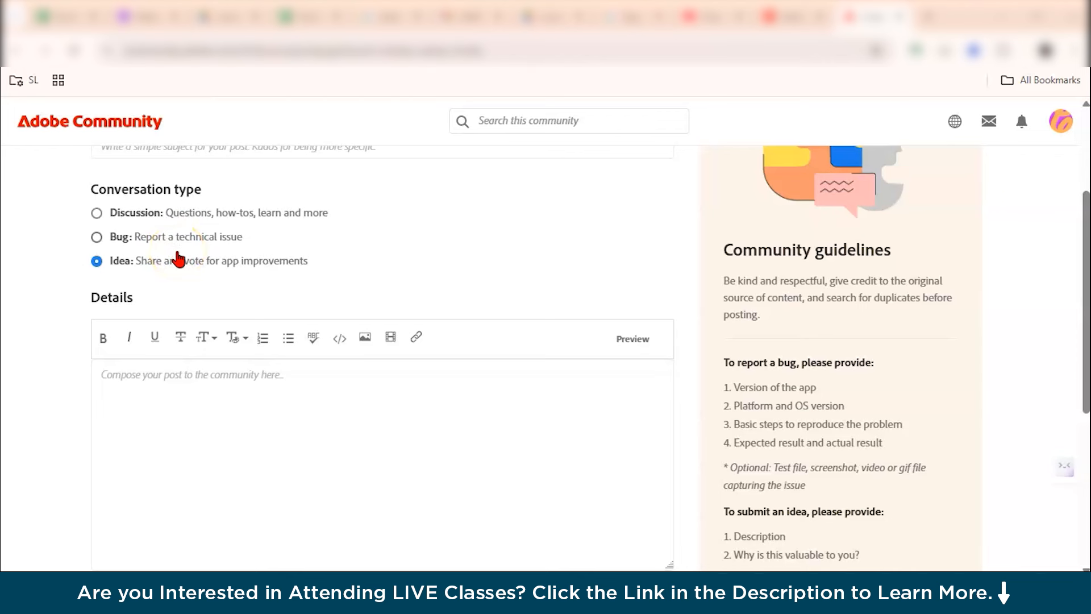
scroll(179, 260, down, 1)
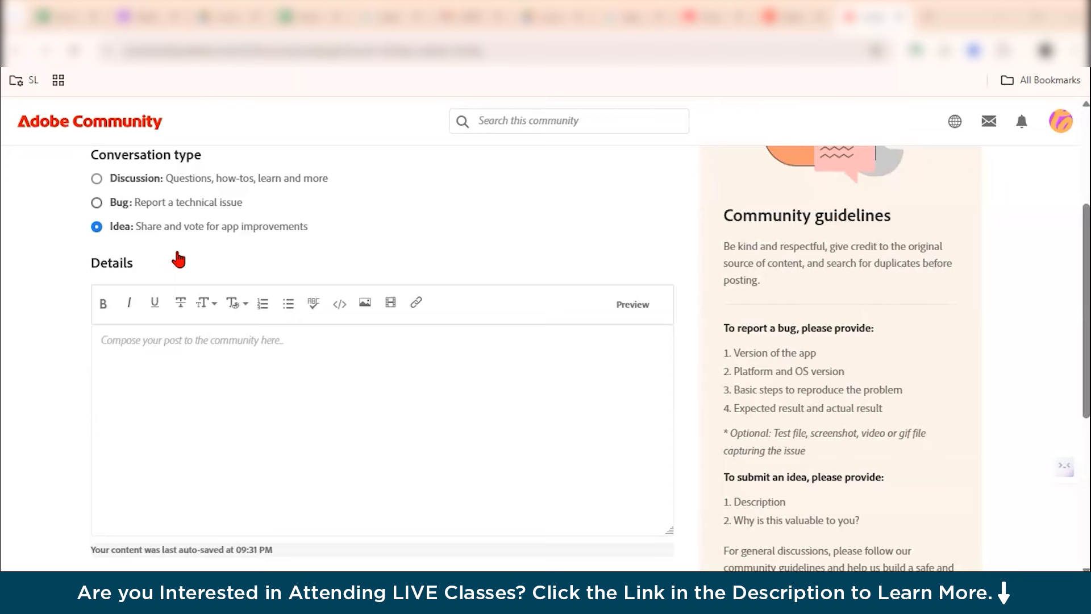
scroll(176, 253, down, 1)
scroll(216, 392, down, 5)
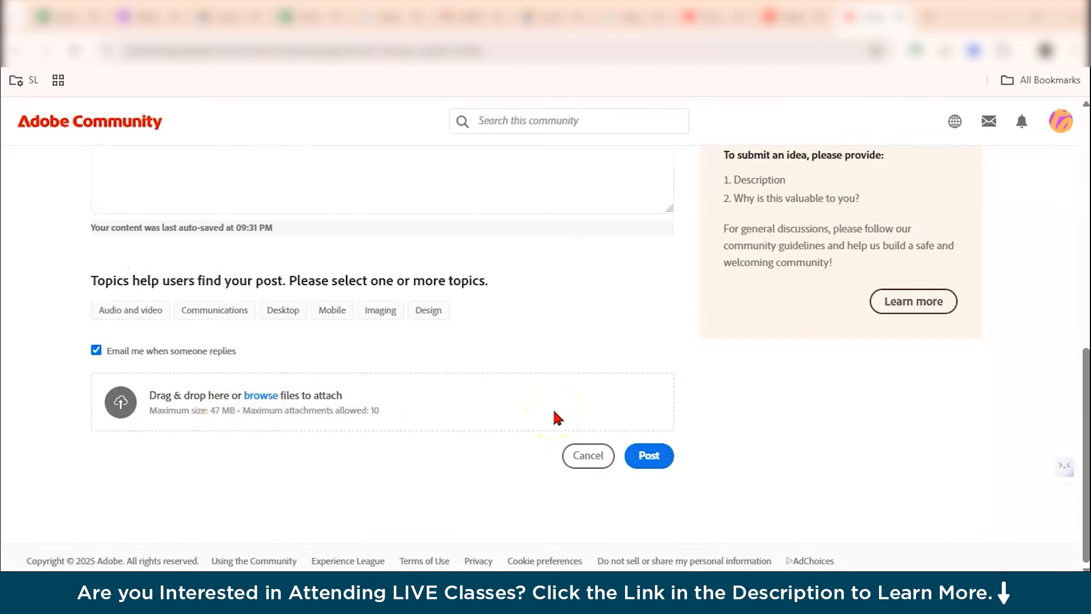
scroll(554, 411, up, 10)
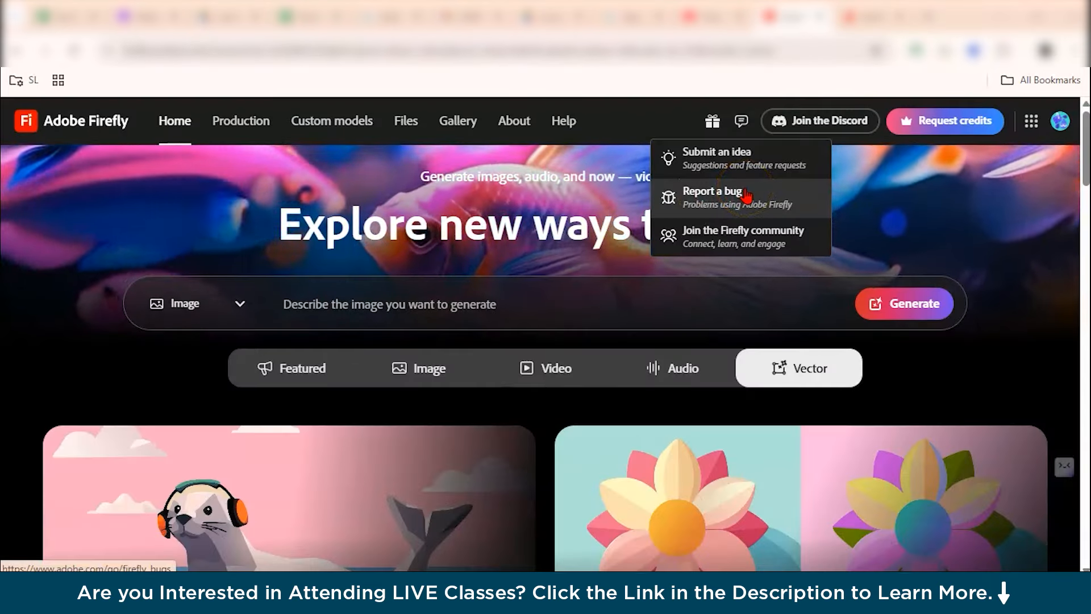
Open Join the Firefly community from the feedback menu and examine the community's featured posts.
click(738, 247)
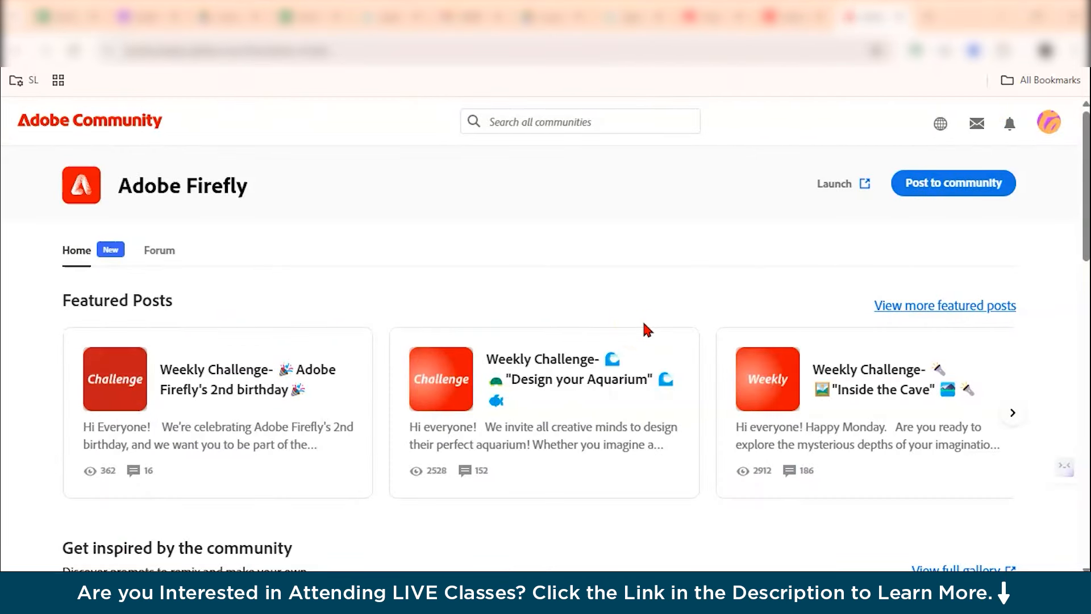
scroll(643, 320, down, 1)
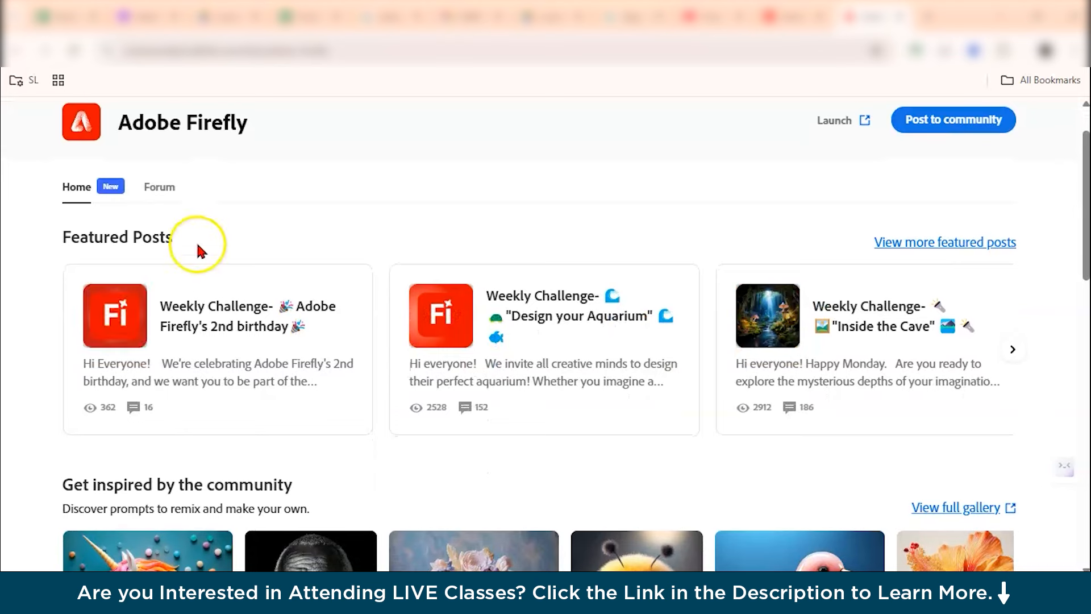
scroll(275, 250, down, 1)
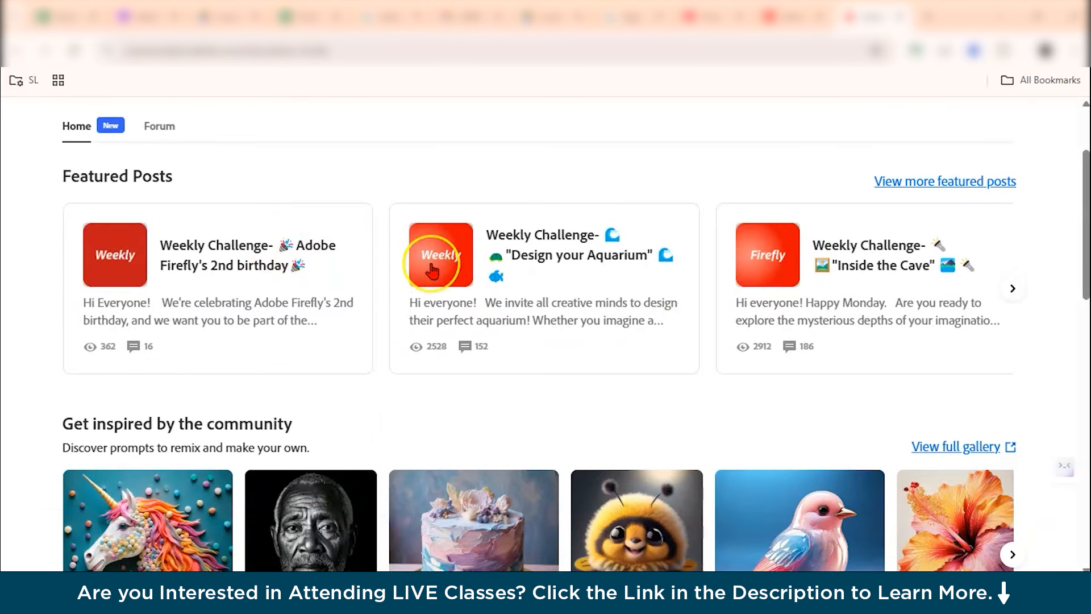
Scroll through the community page's Learn from the experts and Past livestreams sections.
scroll(432, 272, down, 8)
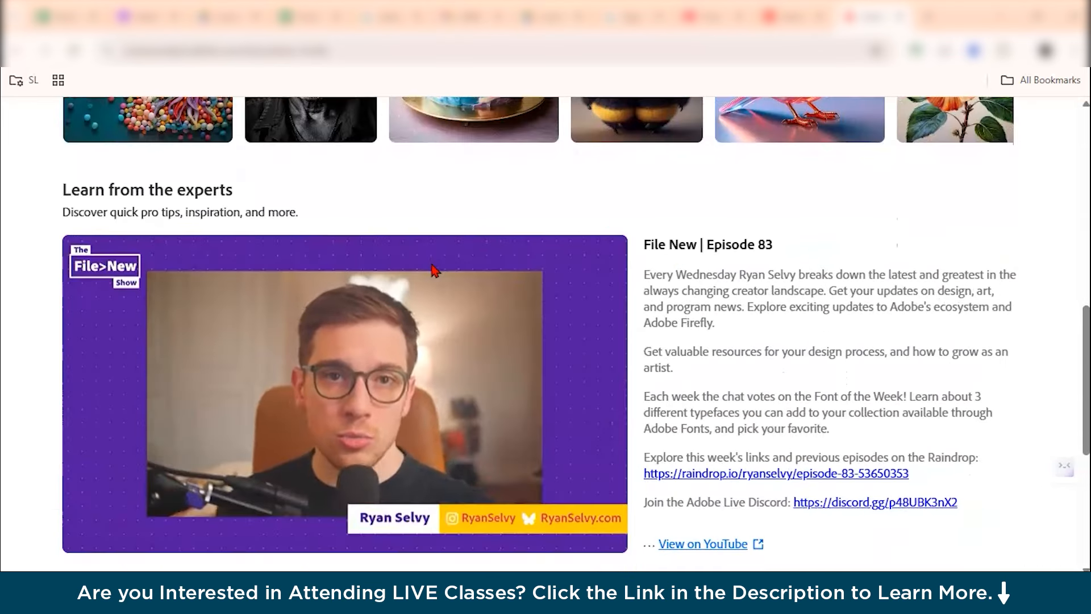
scroll(433, 270, down, 1)
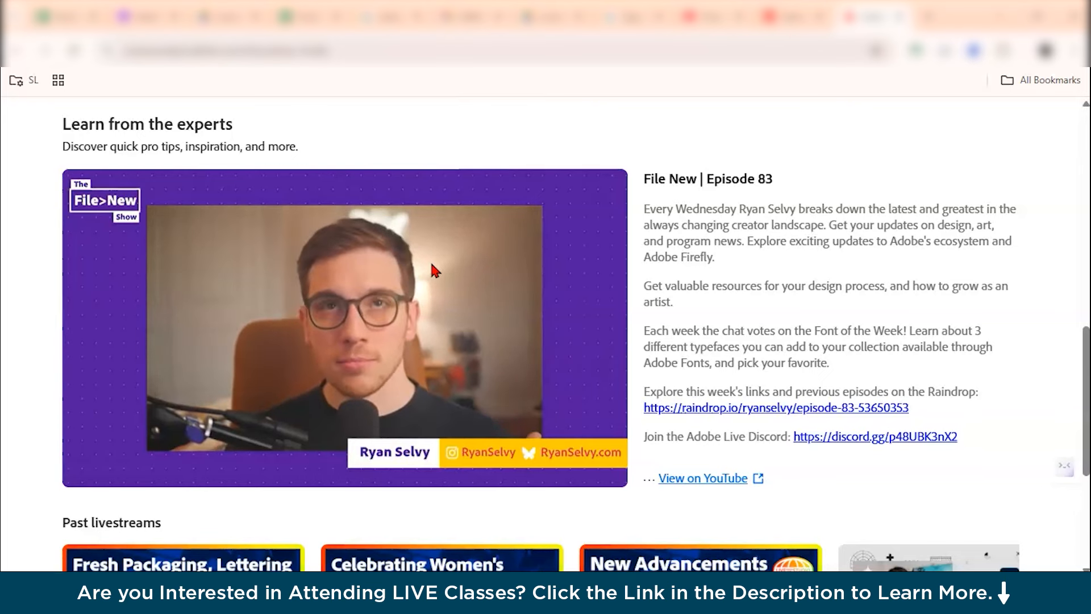
scroll(432, 264, down, 3)
scroll(432, 268, down, 1)
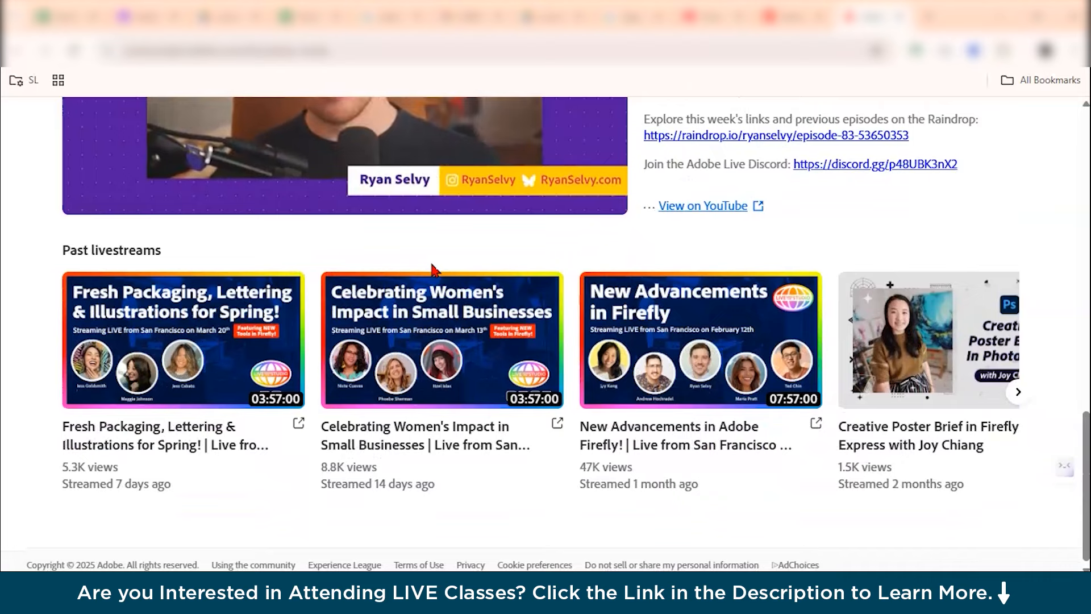
scroll(432, 268, up, 14)
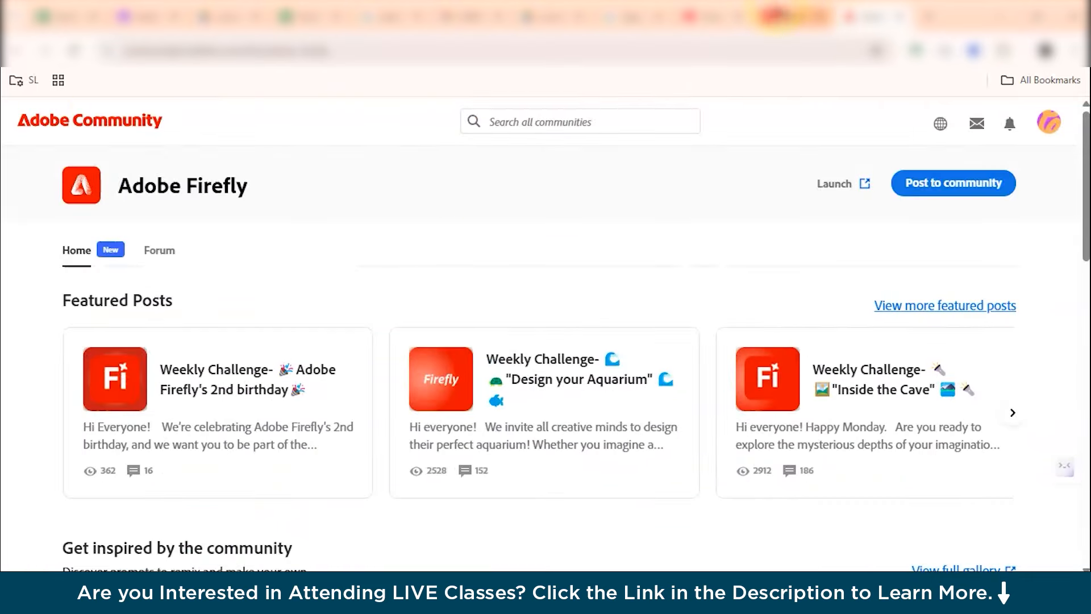
Return to the Firefly tab and browse the What's new panel's Creative production and Style kits entries.
click(789, 17)
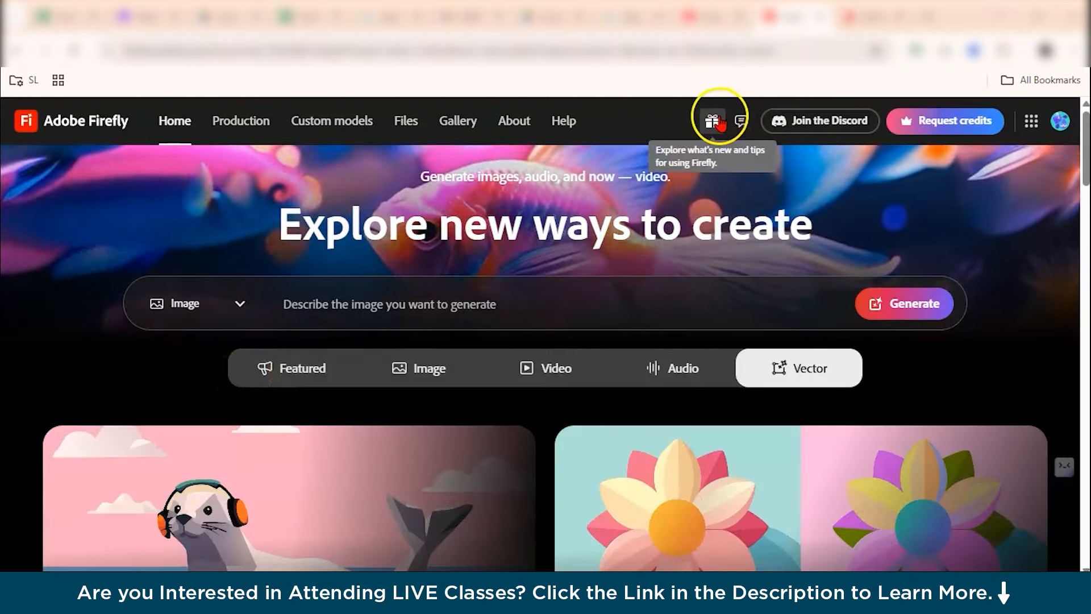
click(716, 121)
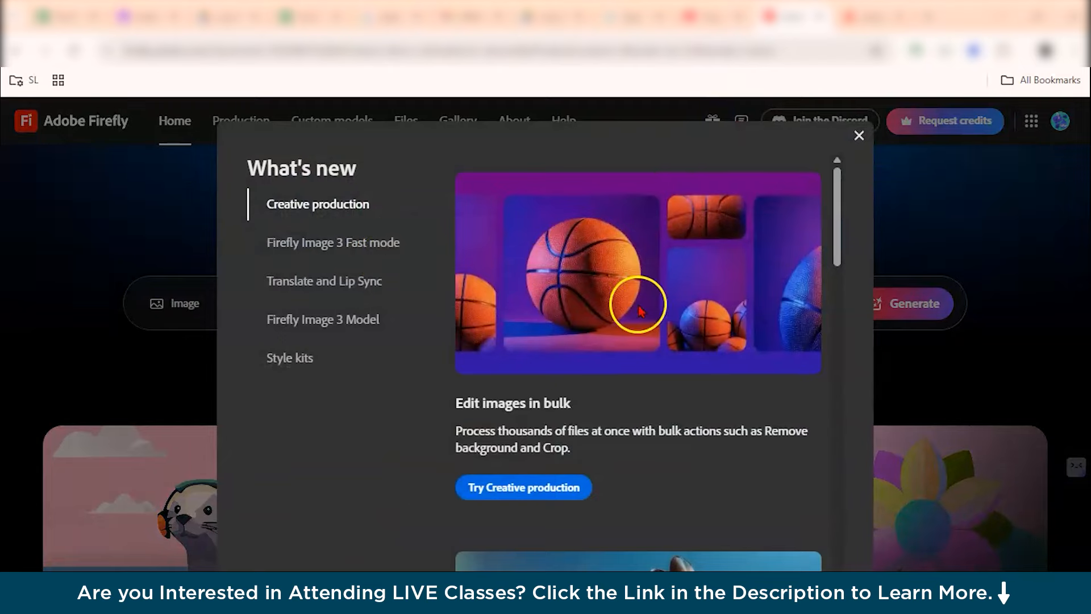
scroll(653, 446, down, 3)
scroll(659, 449, up, 3)
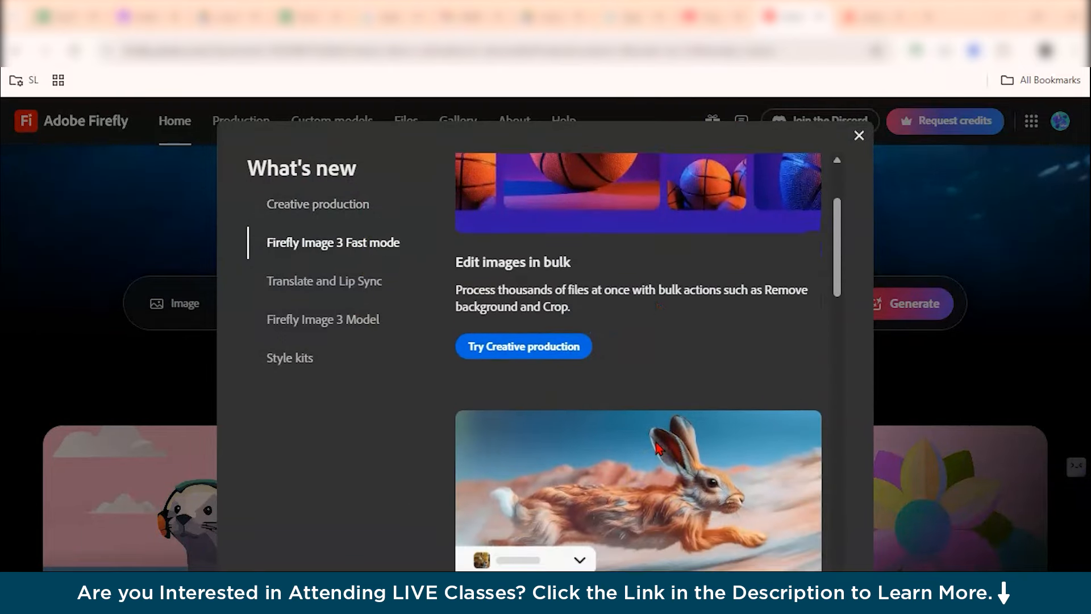
click(304, 356)
click(867, 147)
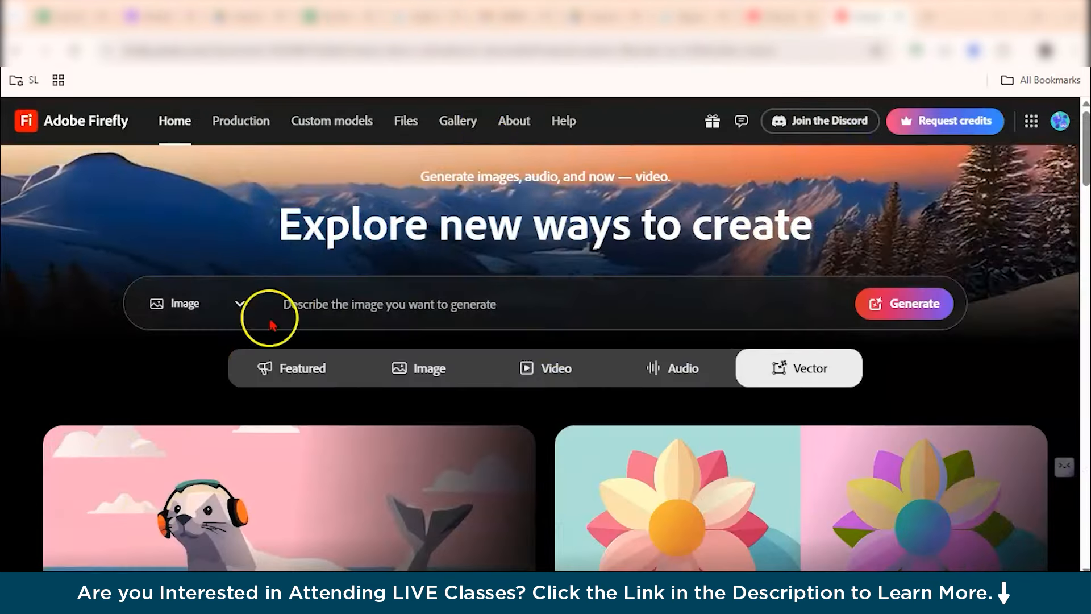
Open the About page, dismiss the location prompt, and browse the product page's feature sections.
click(507, 128)
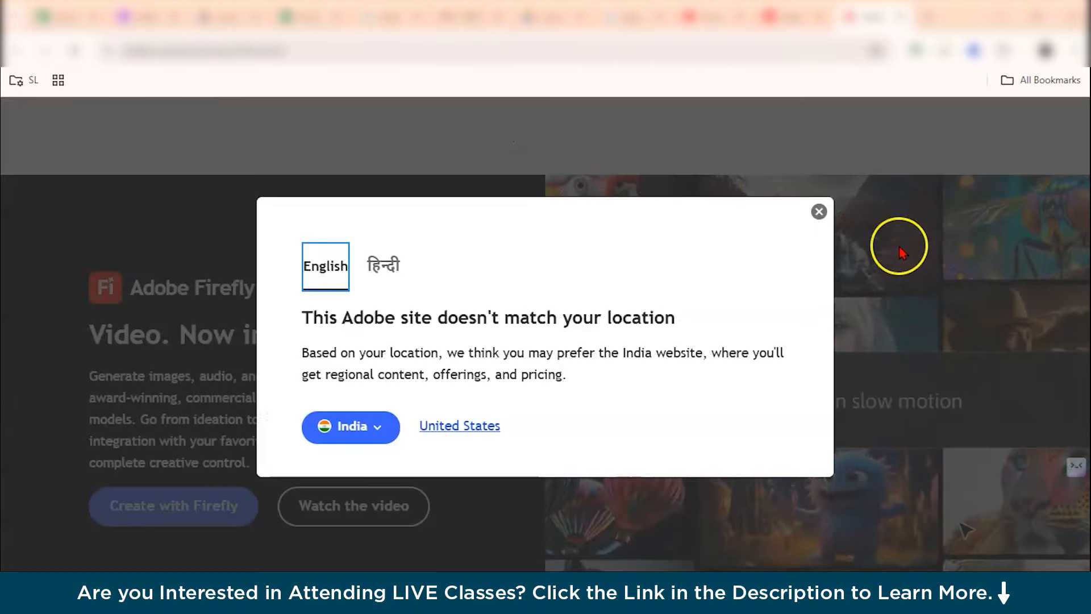
click(819, 212)
scroll(441, 204, down, 2)
scroll(442, 205, down, 15)
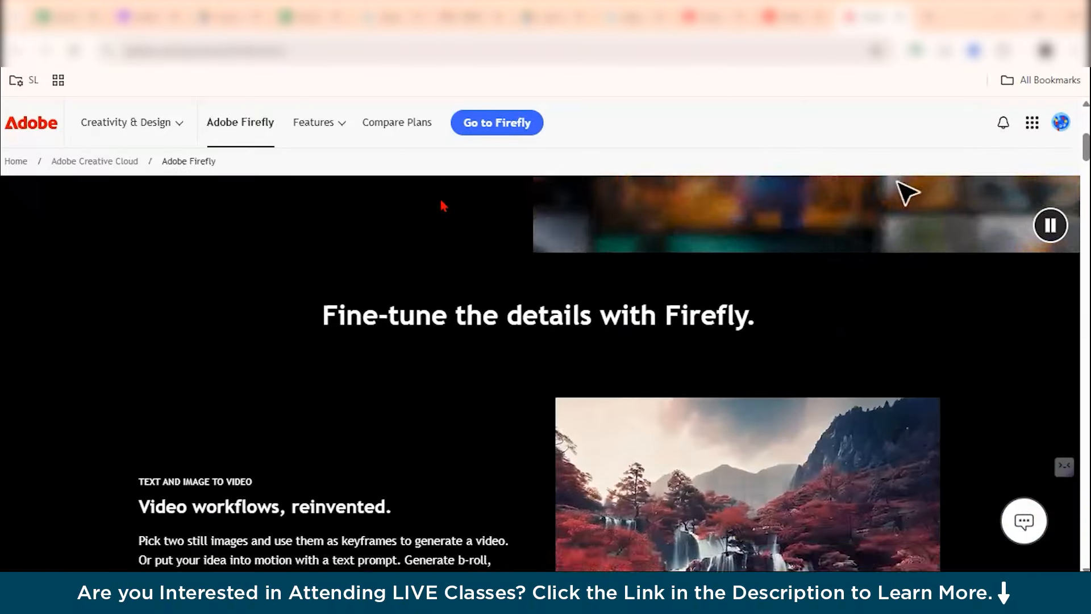
scroll(438, 205, down, 7)
scroll(476, 312, up, 12)
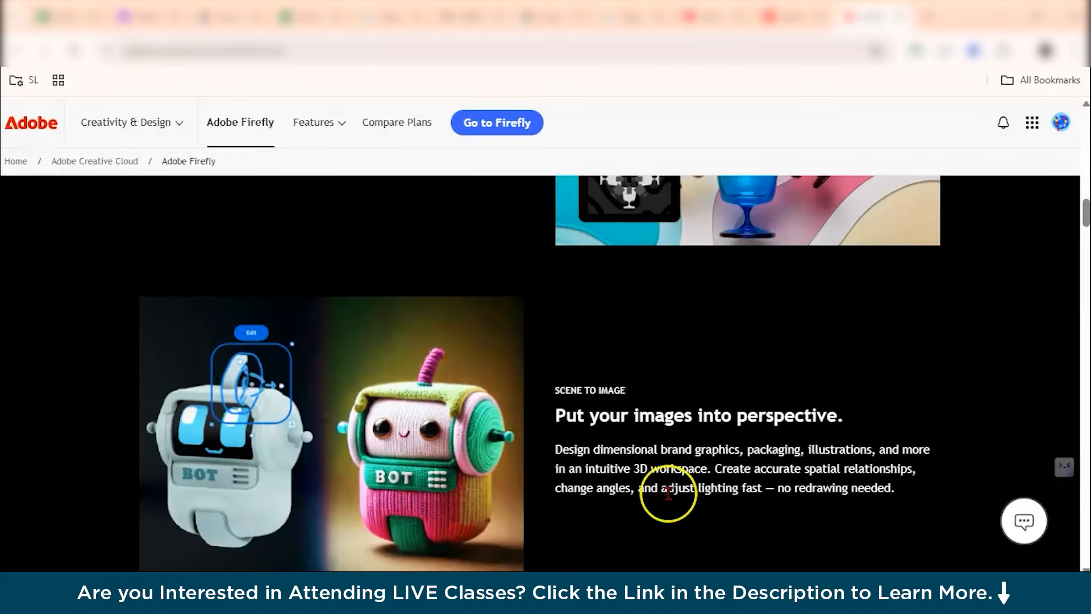
scroll(668, 492, up, 15)
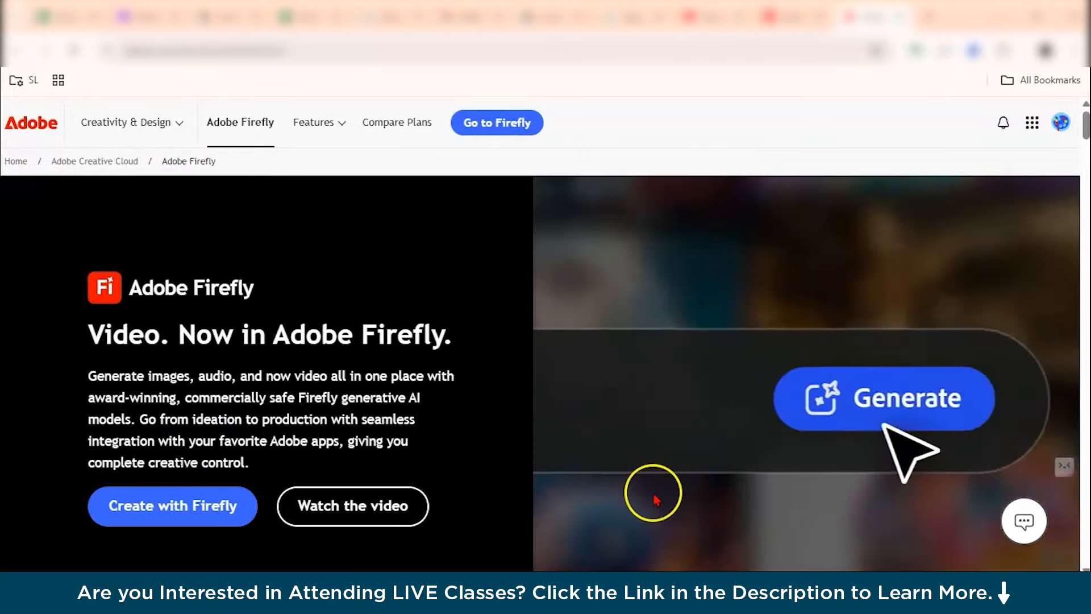
Open Compare Plans, dismiss the location prompt, and examine the Firefly plan pricing for individuals.
click(332, 127)
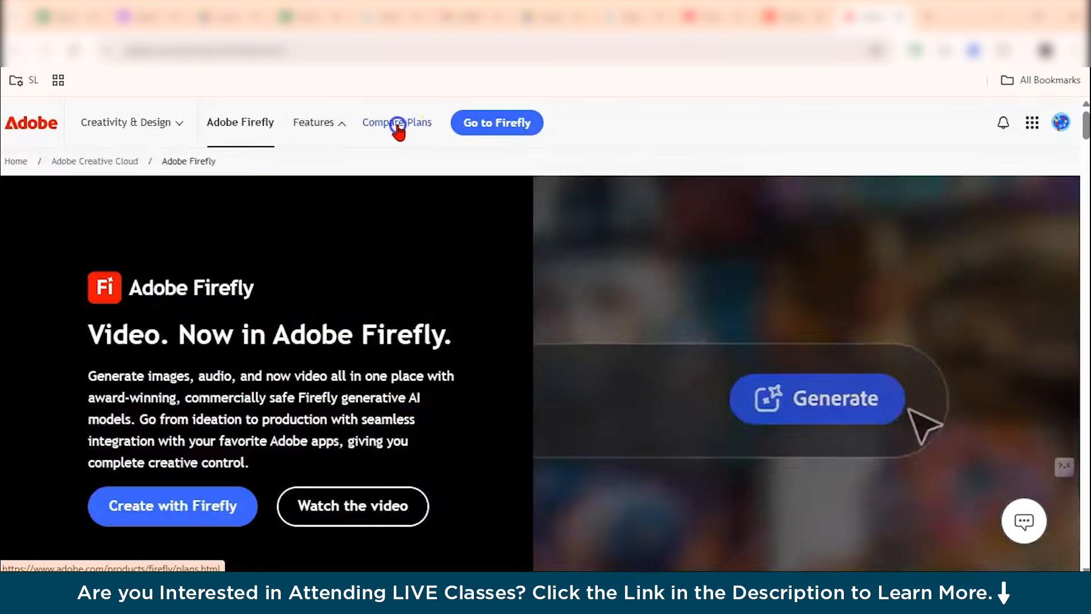
click(397, 122)
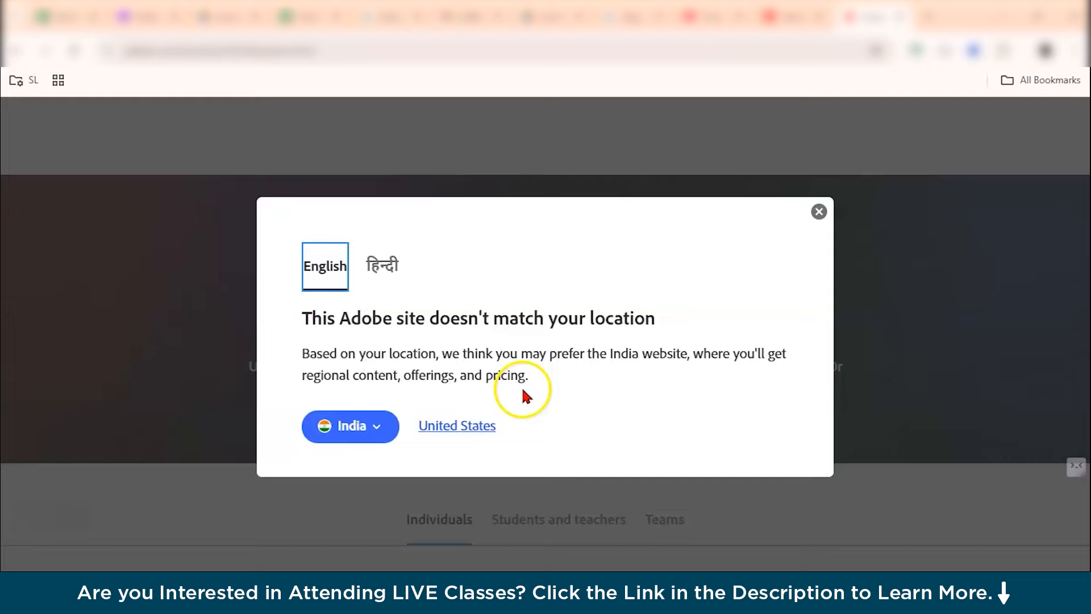
click(817, 213)
scroll(684, 377, down, 5)
scroll(325, 343, up, 2)
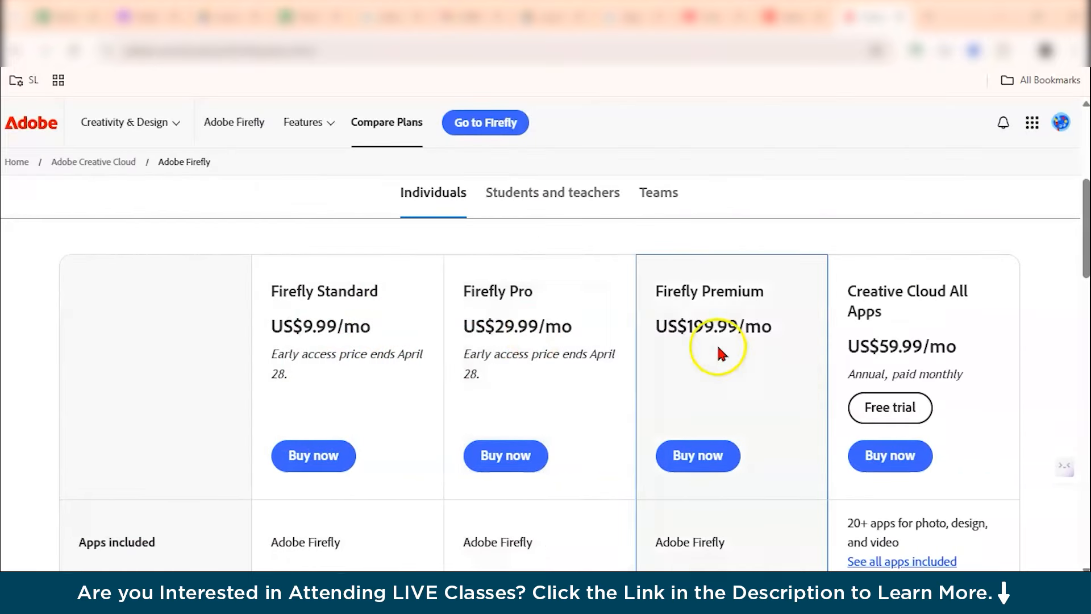
scroll(861, 341, down, 1)
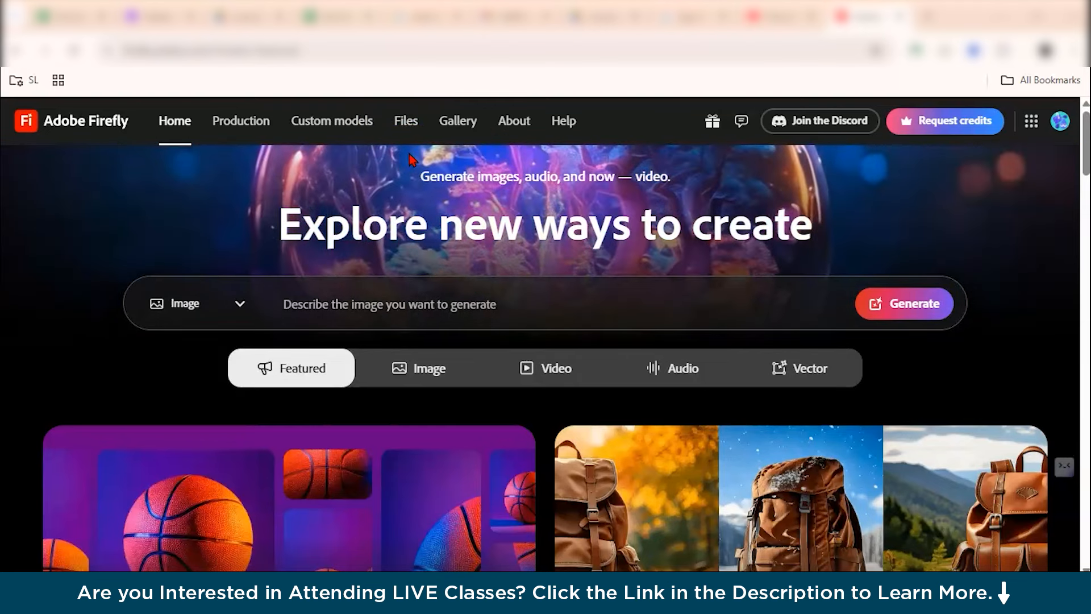
Open the Gallery and browse the community's generated images.
click(459, 111)
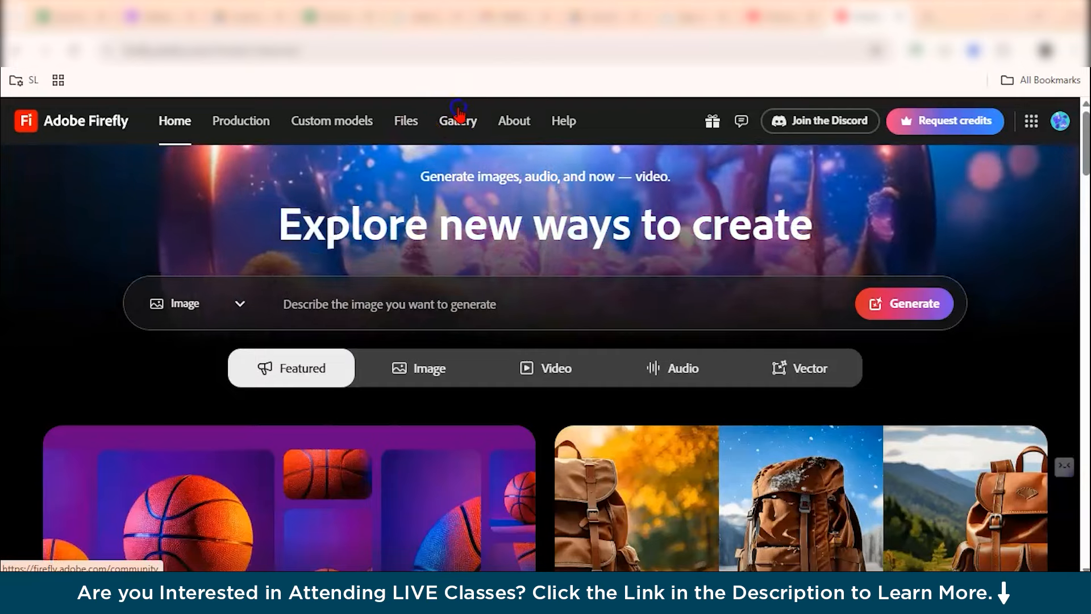
scroll(432, 284, down, 3)
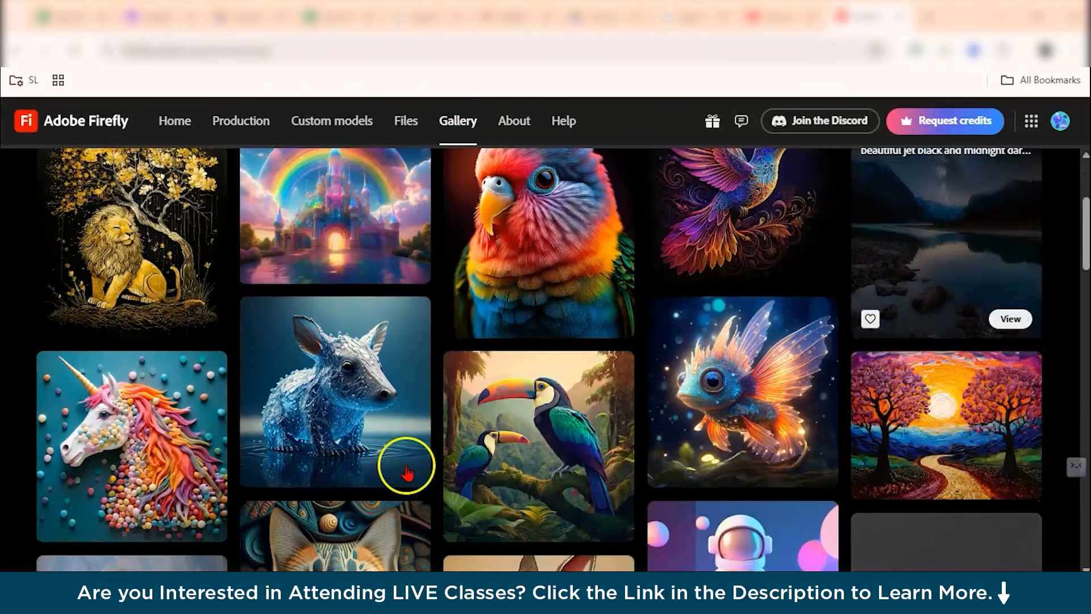
scroll(512, 318, up, 2)
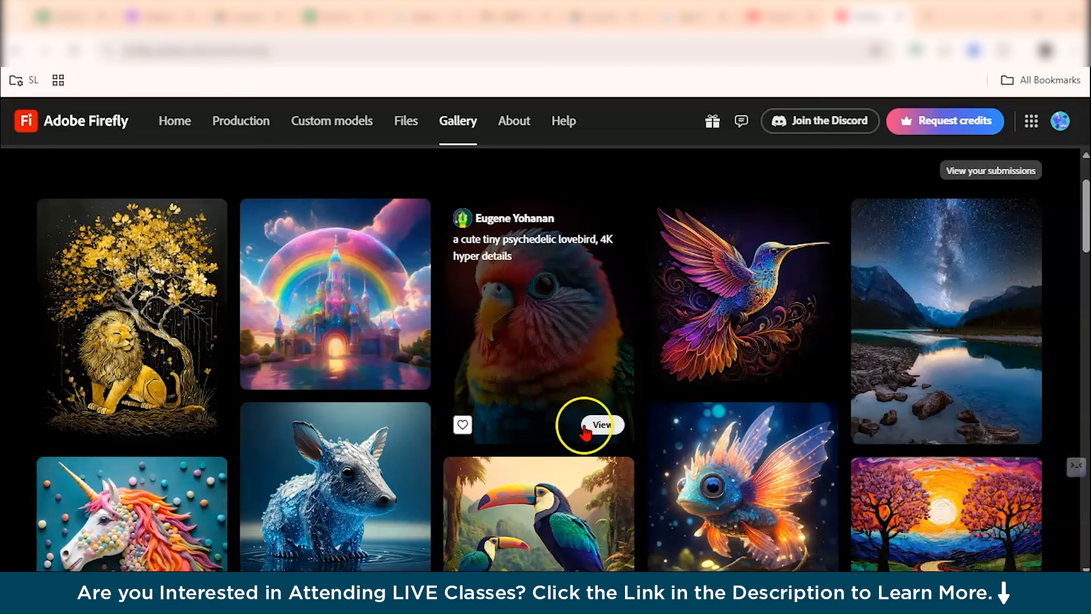
scroll(586, 432, down, 15)
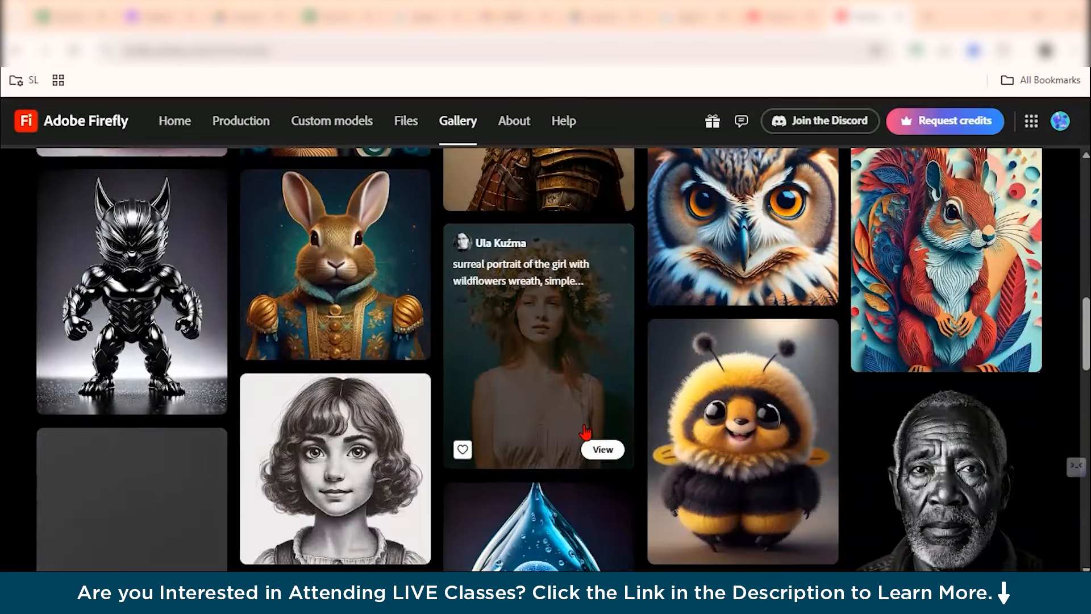
scroll(585, 432, down, 3)
scroll(585, 432, up, 8)
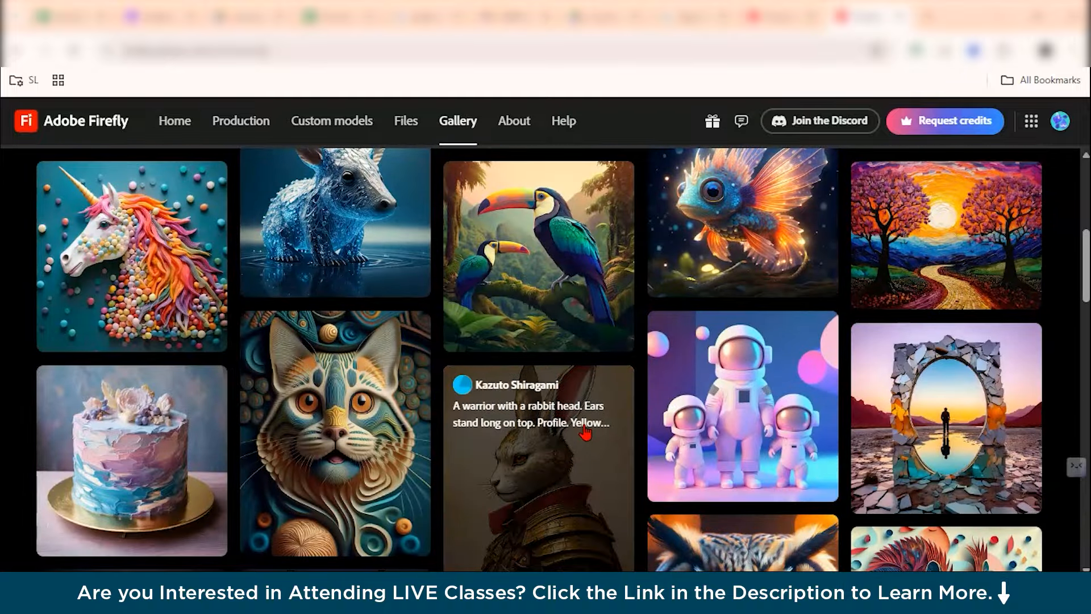
scroll(586, 433, up, 7)
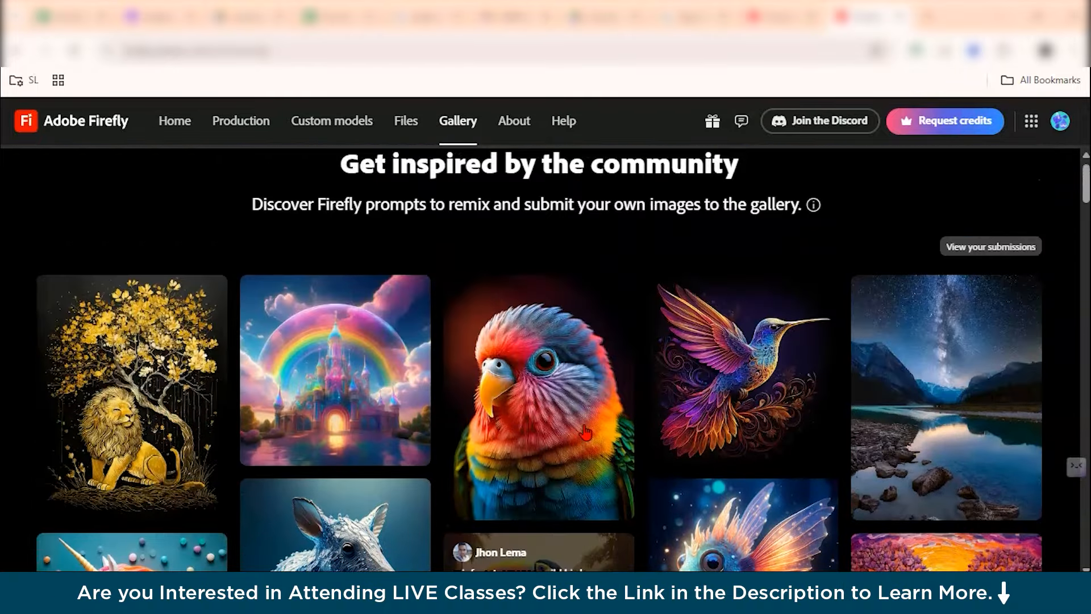
scroll(584, 465, down, 3)
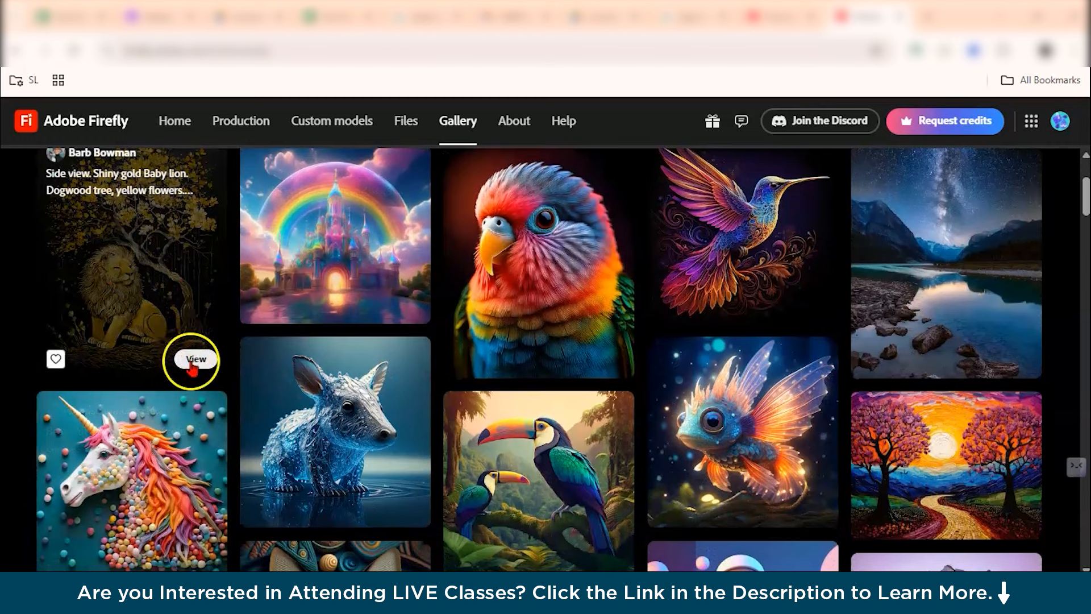
Open the golden lion gallery image in Text to image and examine its prompt and preview.
click(194, 363)
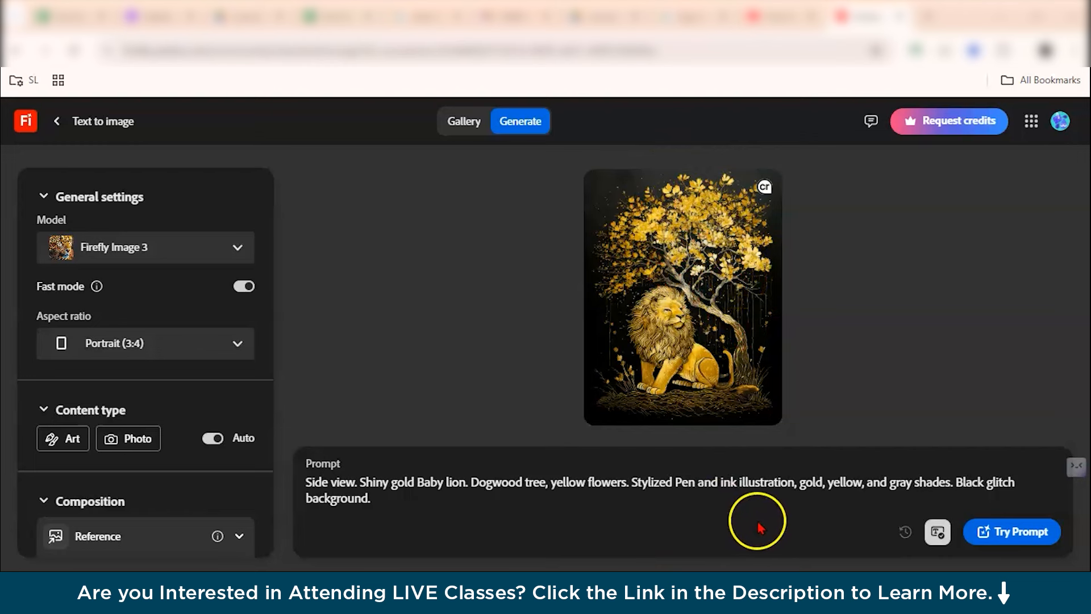
click(783, 532)
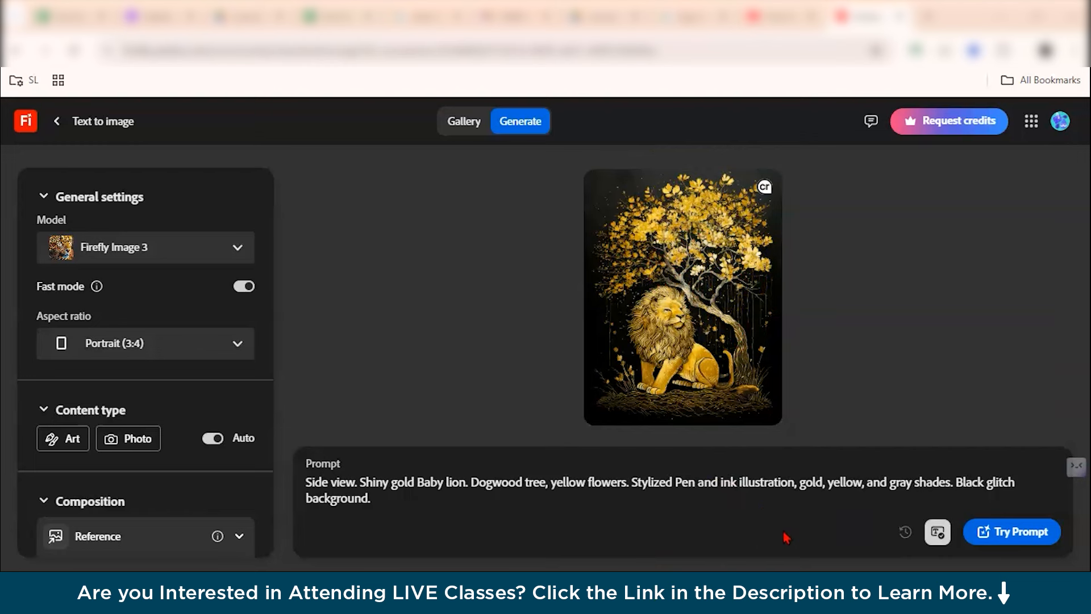
click(716, 275)
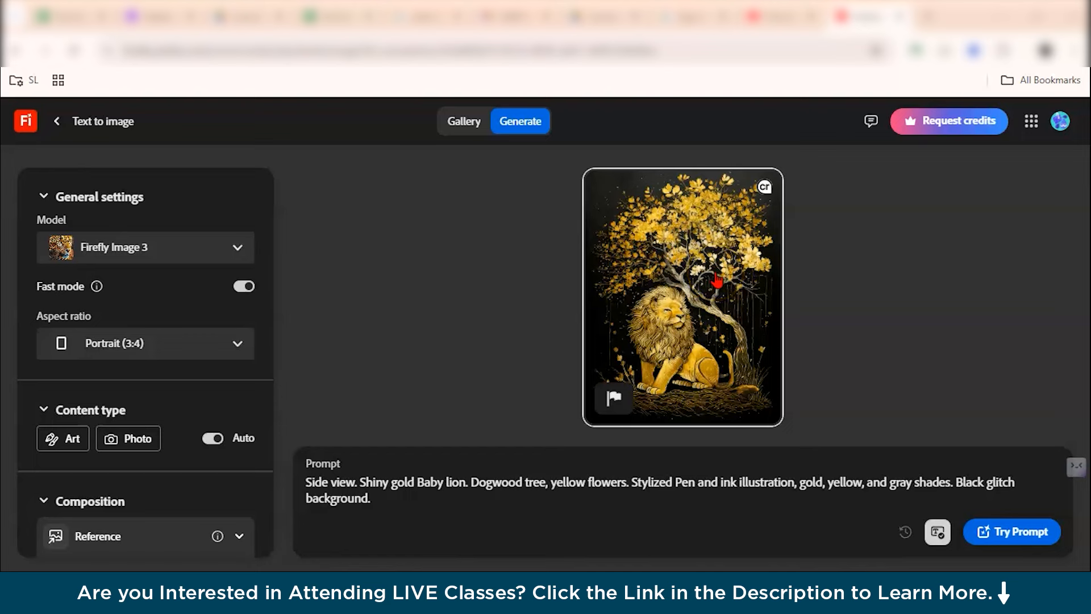
scroll(716, 275, up, 4)
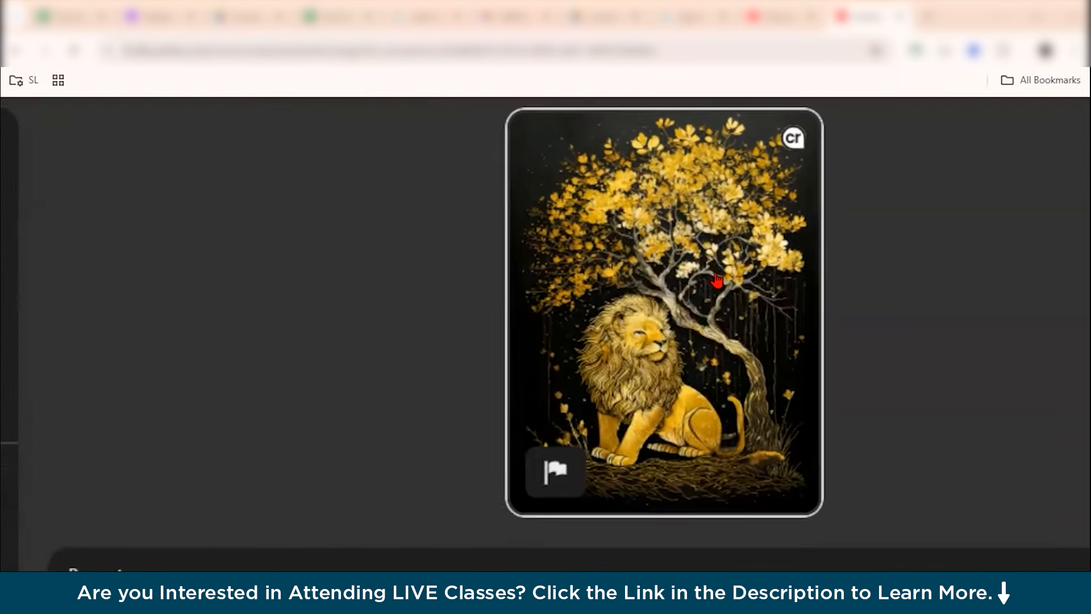
scroll(716, 278, down, 4)
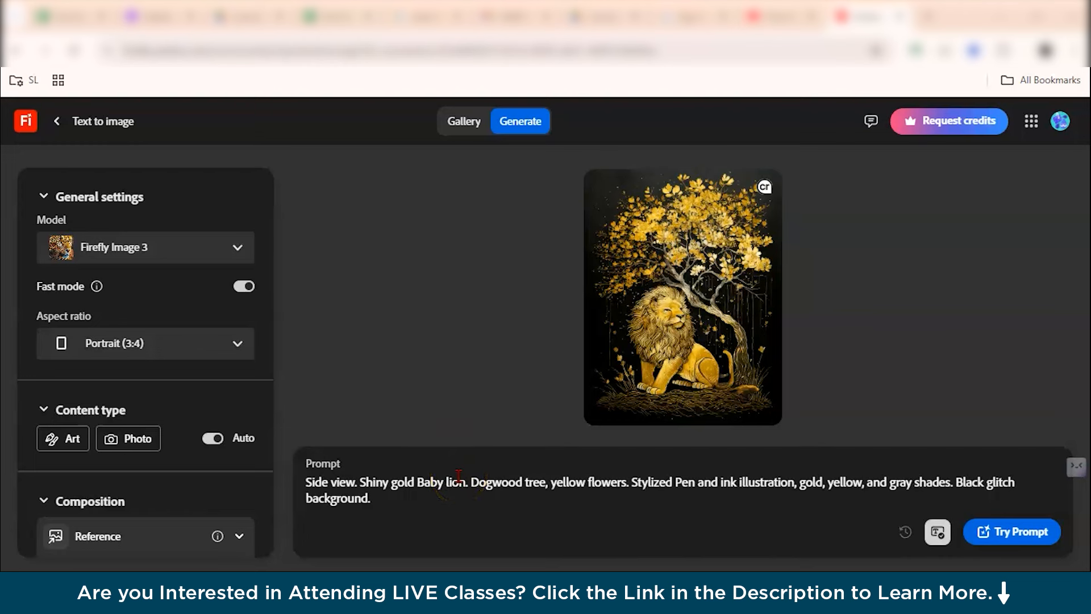
Check the available models and set the aspect ratio to Landscape (4:3).
click(218, 256)
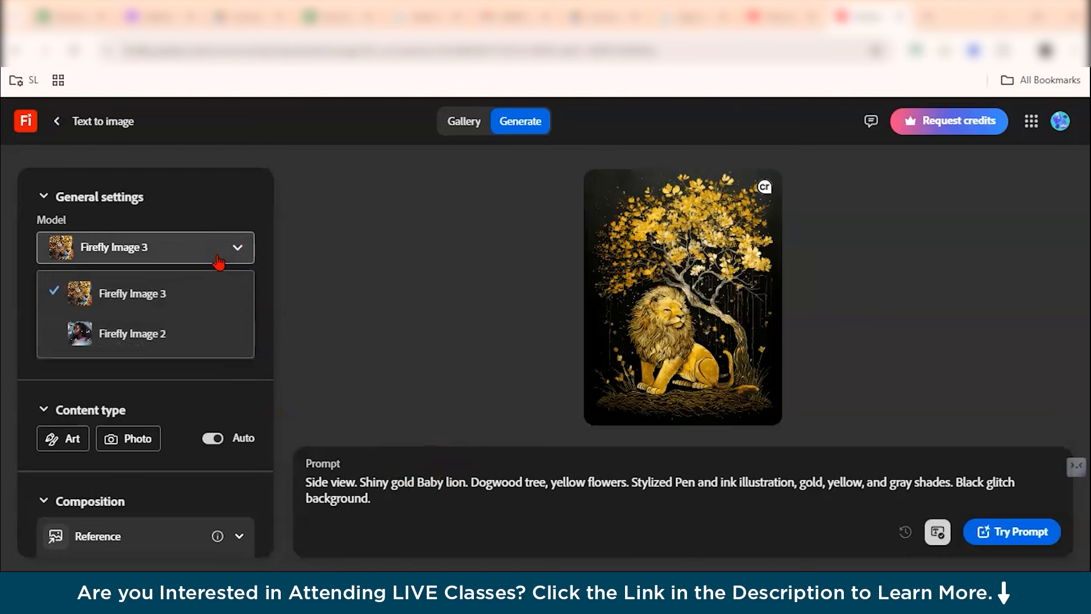
click(337, 306)
scroll(199, 347, down, 1)
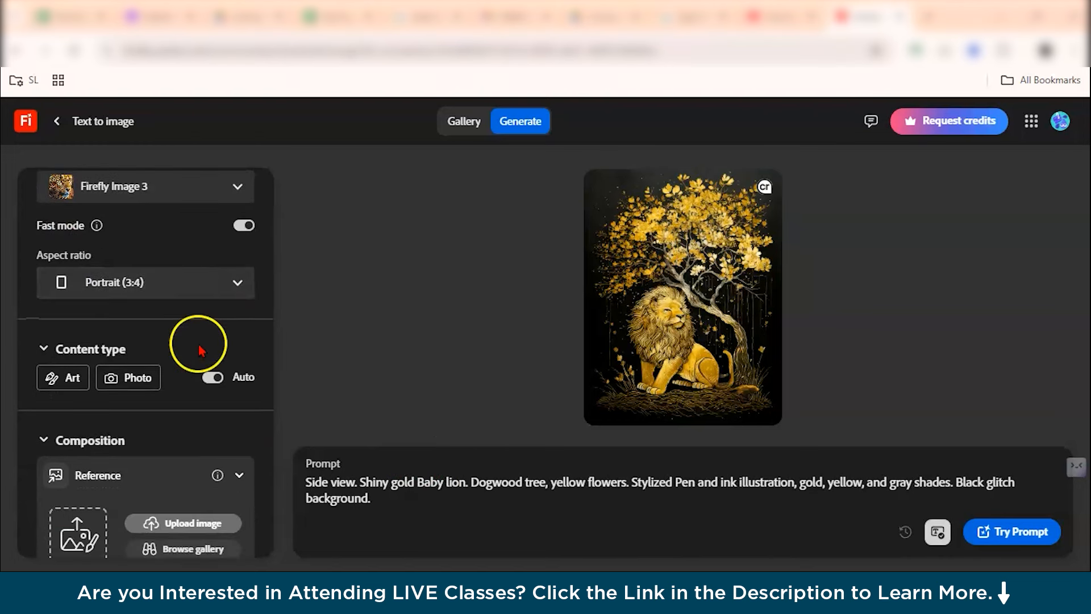
click(225, 306)
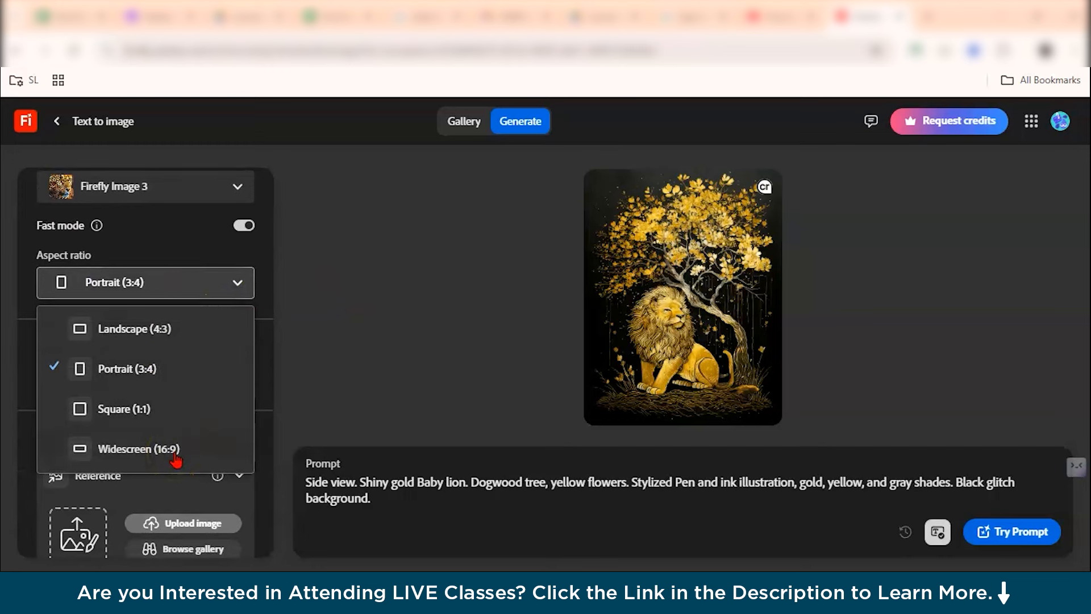
click(154, 327)
Set the content type to Photo and scroll down to the Composition reference options.
scroll(216, 368, down, 2)
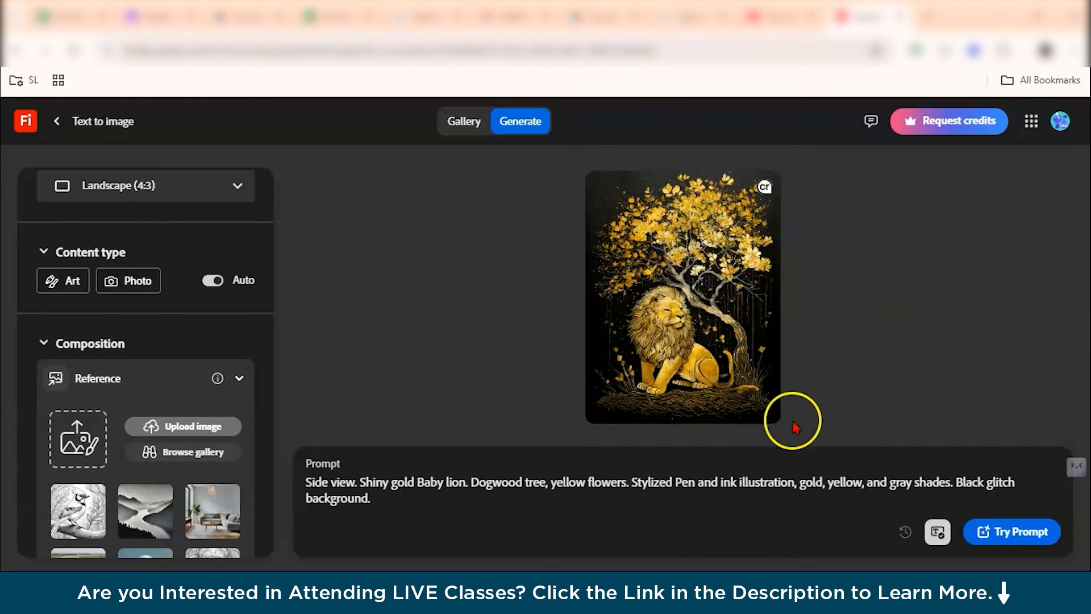
click(146, 289)
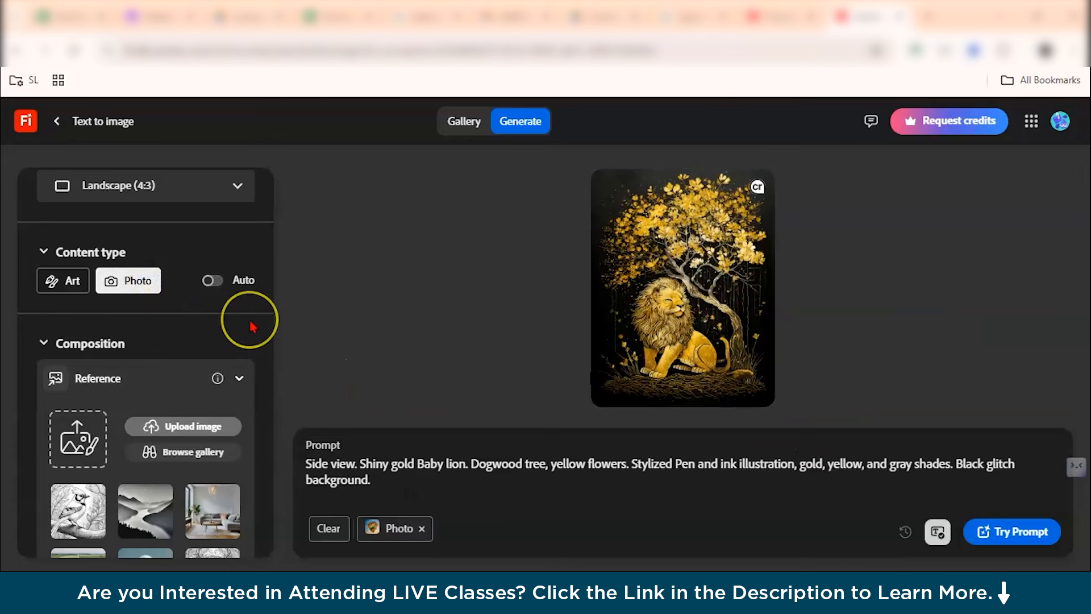
scroll(253, 327, down, 2)
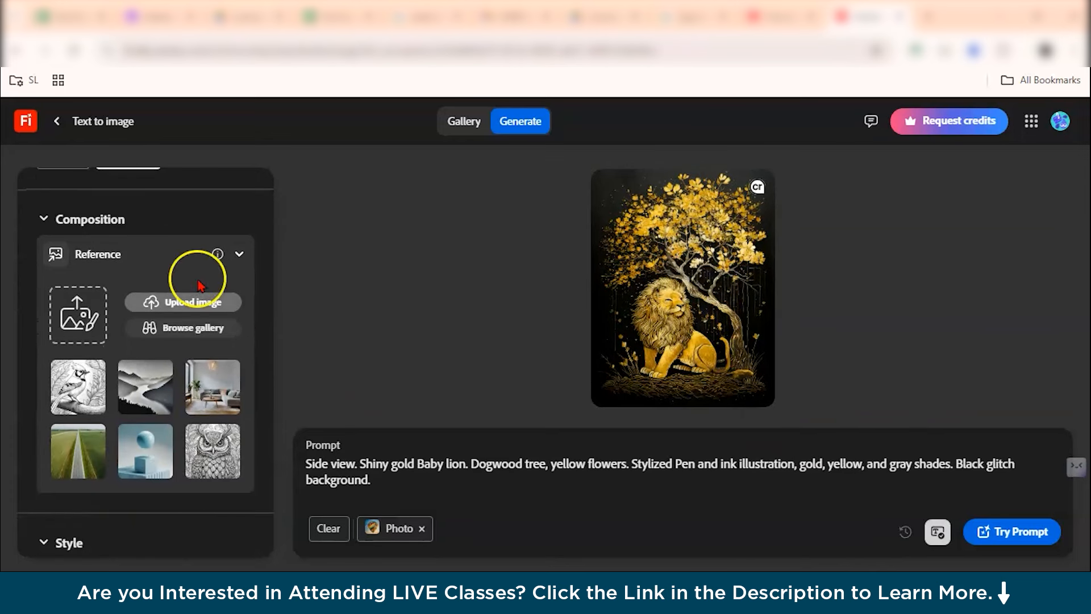
scroll(107, 268, down, 1)
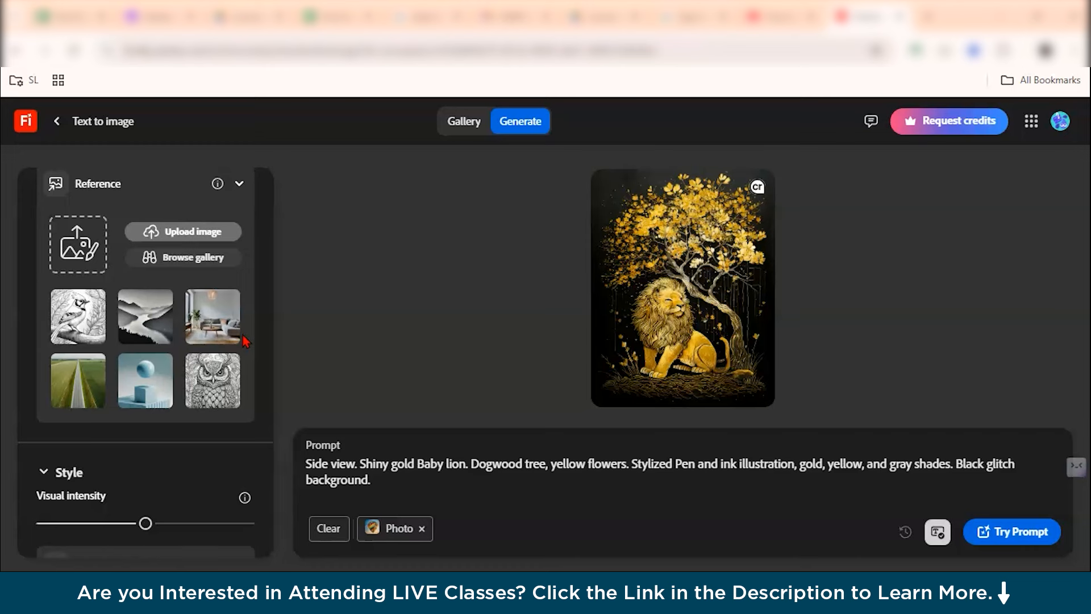
Scroll through the style reference thumbnails down to the Effects section and its popular presets.
scroll(243, 335, down, 1)
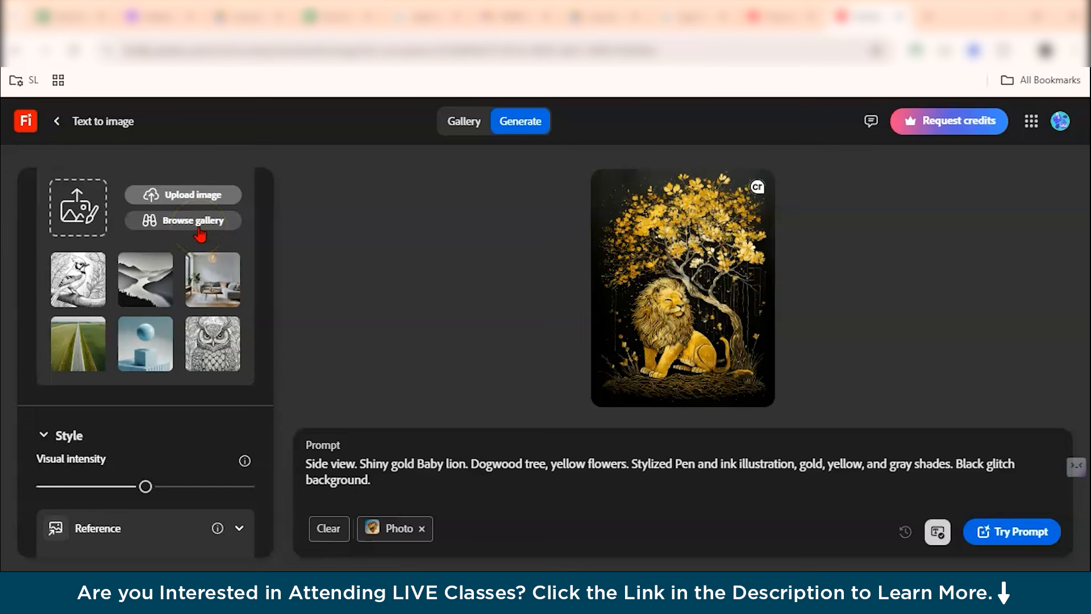
scroll(200, 234, down, 3)
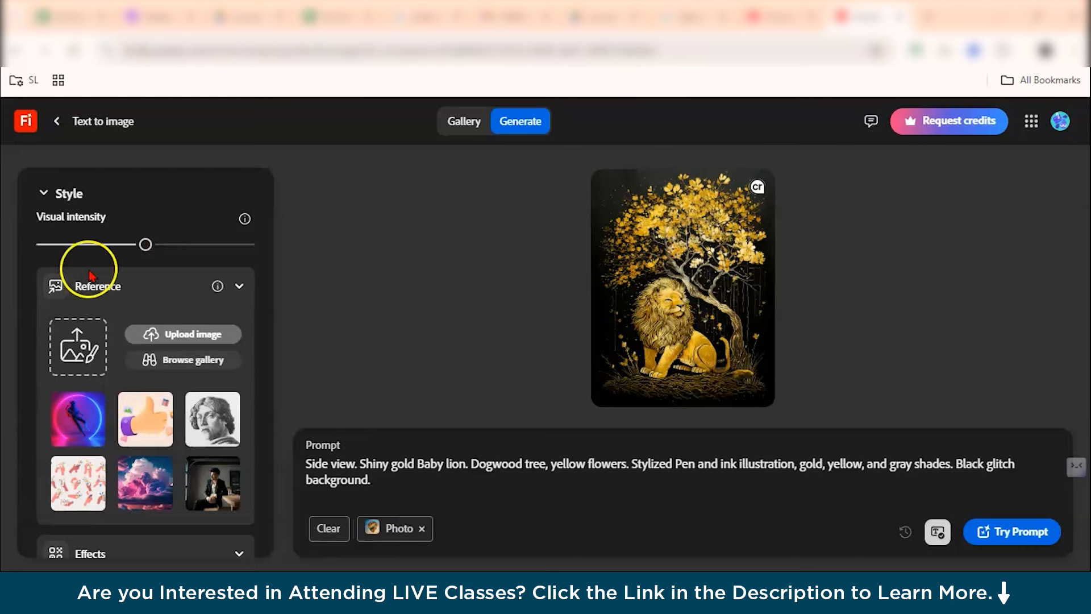
scroll(174, 274, down, 2)
scroll(180, 279, down, 2)
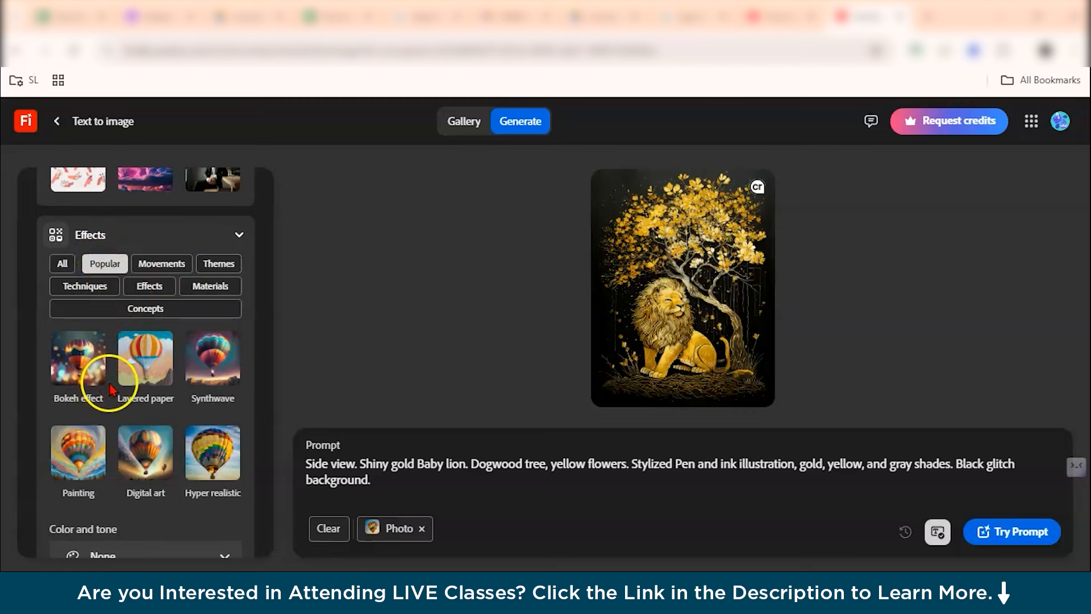
scroll(199, 420, down, 1)
scroll(201, 426, down, 1)
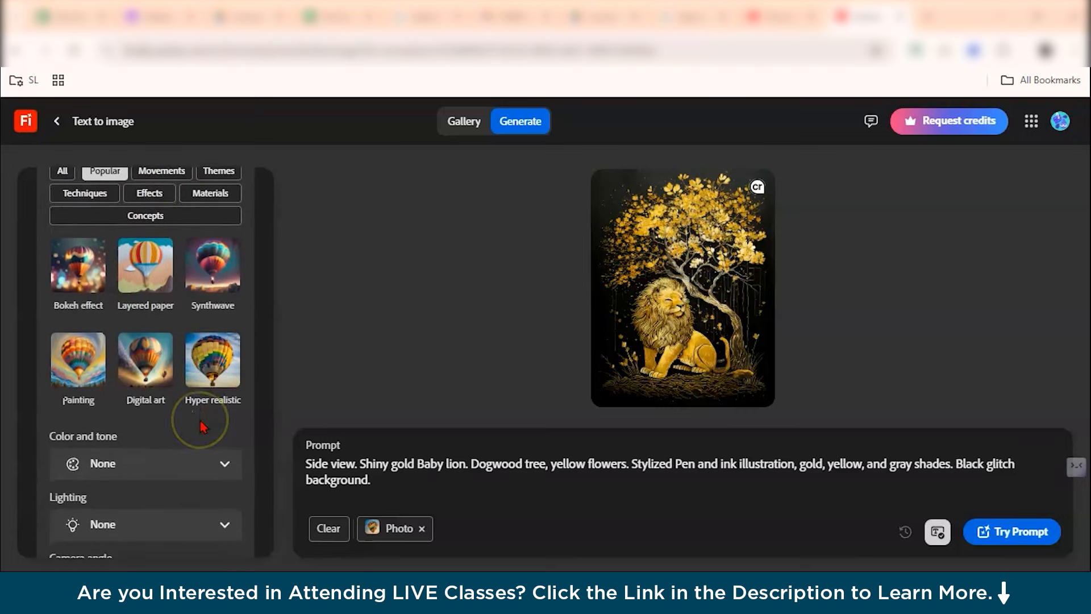
scroll(165, 392, up, 2)
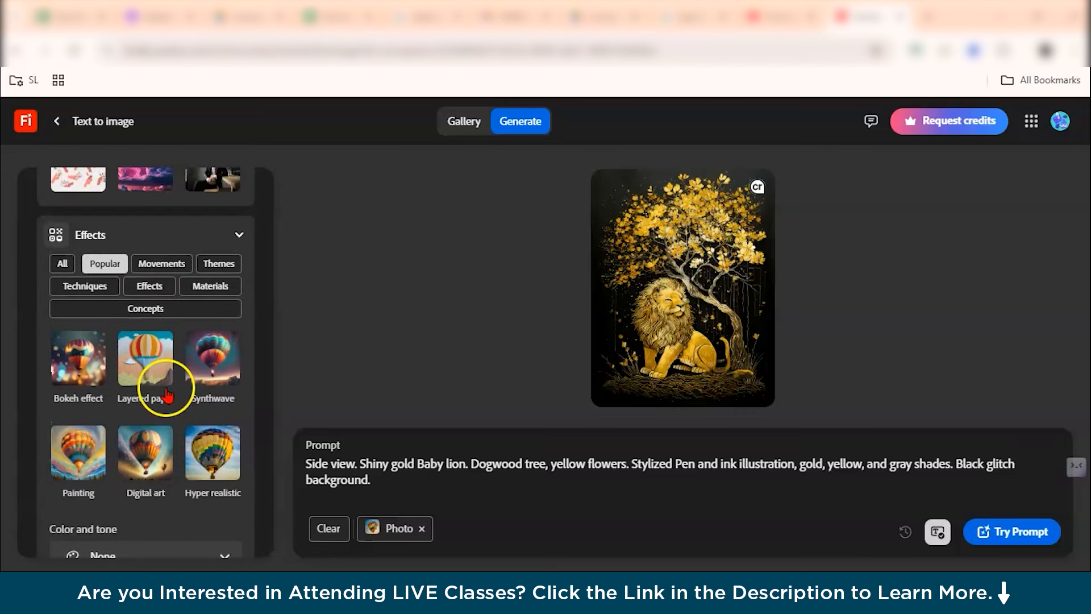
Browse the Movements category of effects.
click(162, 265)
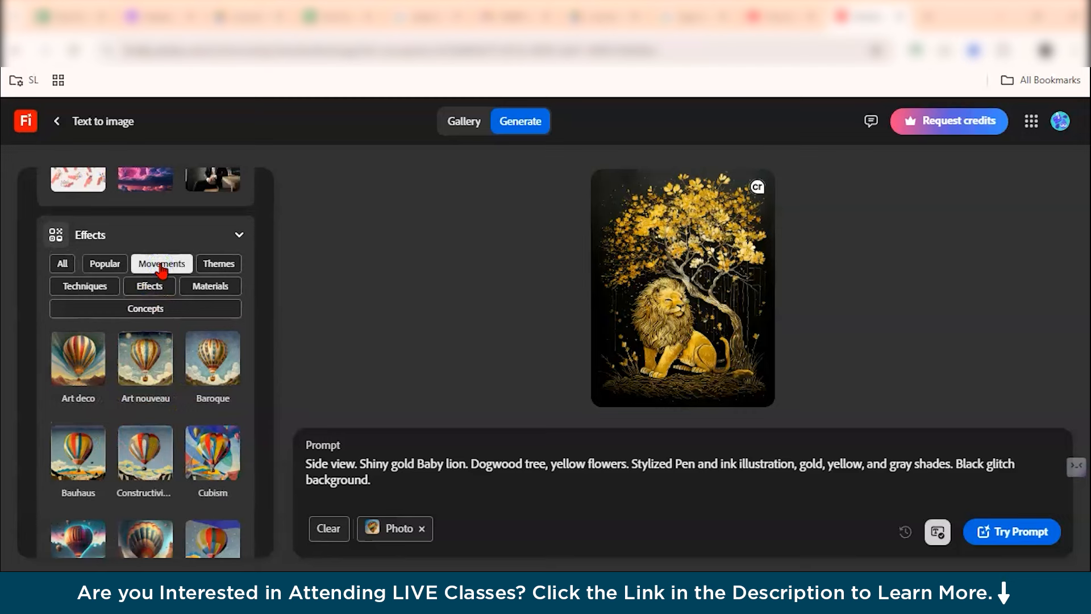
scroll(179, 466, down, 3)
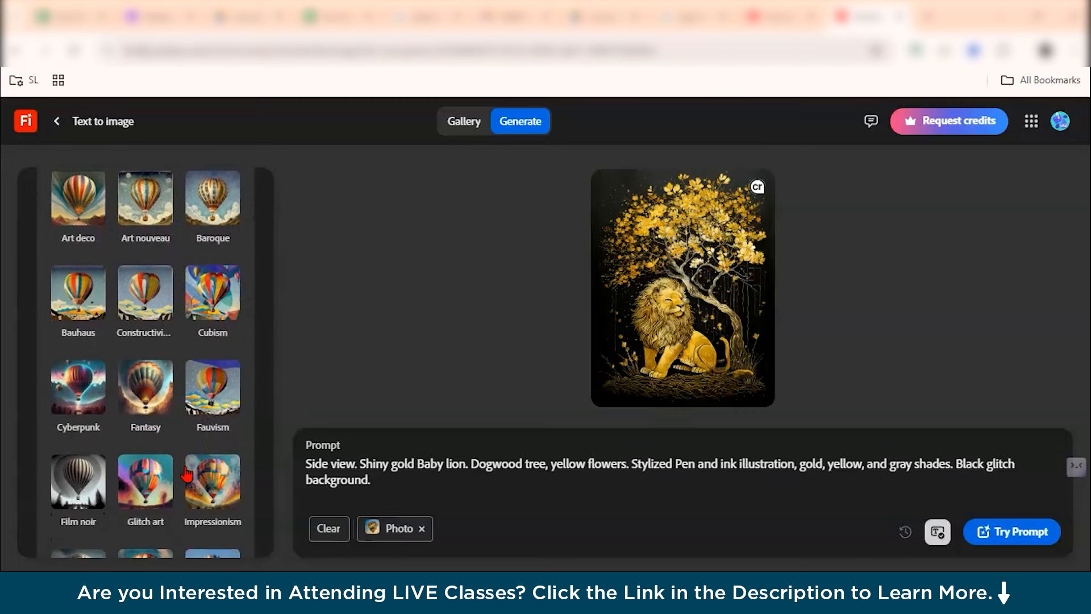
scroll(186, 474, down, 1)
scroll(195, 503, down, 1)
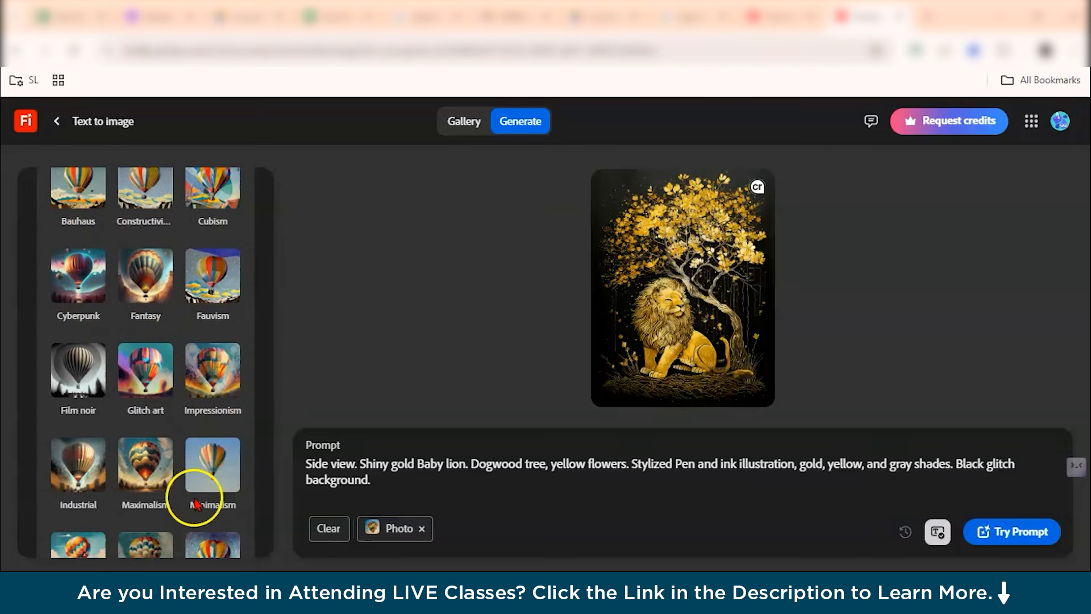
scroll(171, 504, down, 2)
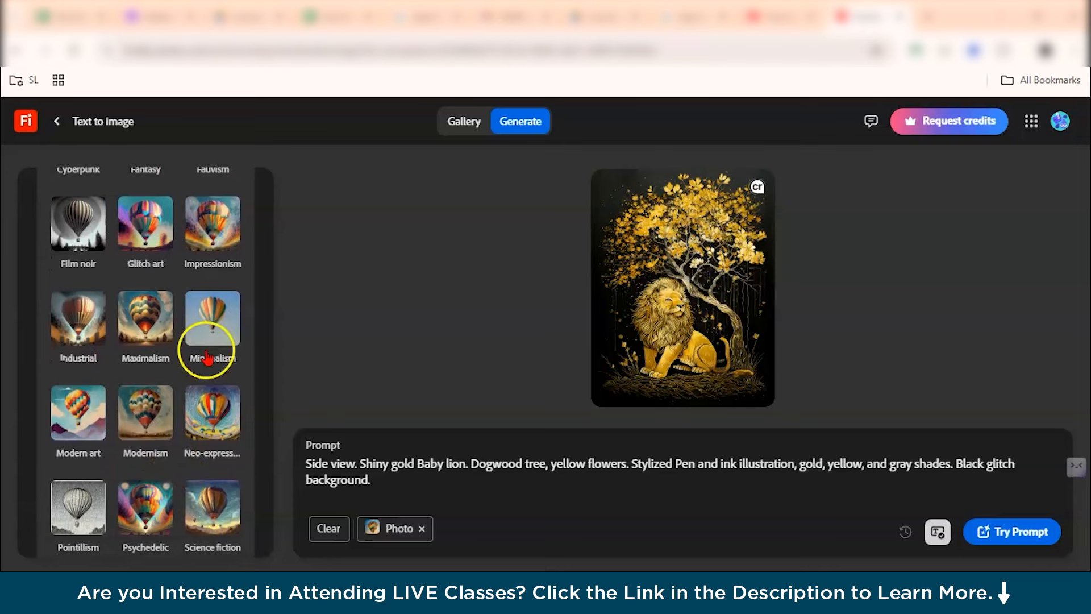
scroll(204, 477, down, 3)
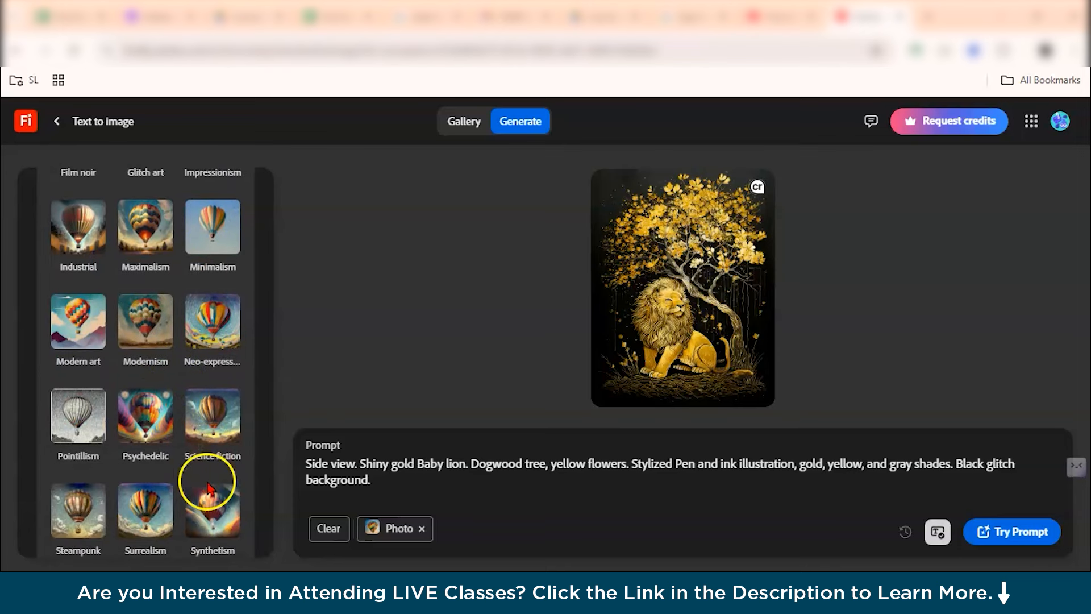
scroll(208, 486, up, 7)
scroll(208, 486, up, 3)
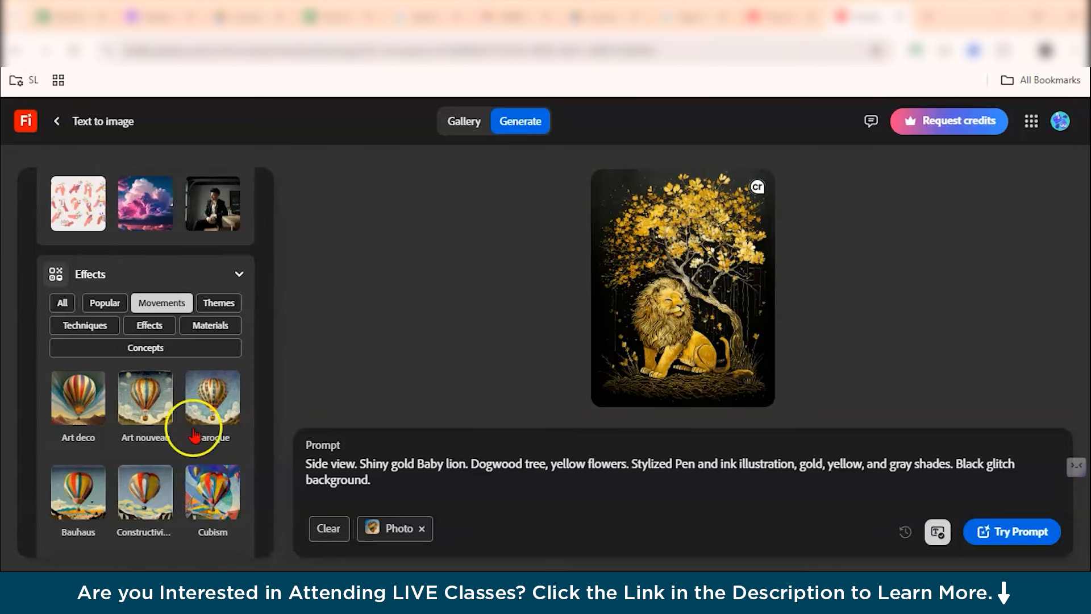
Browse the Themes category of effects.
click(217, 304)
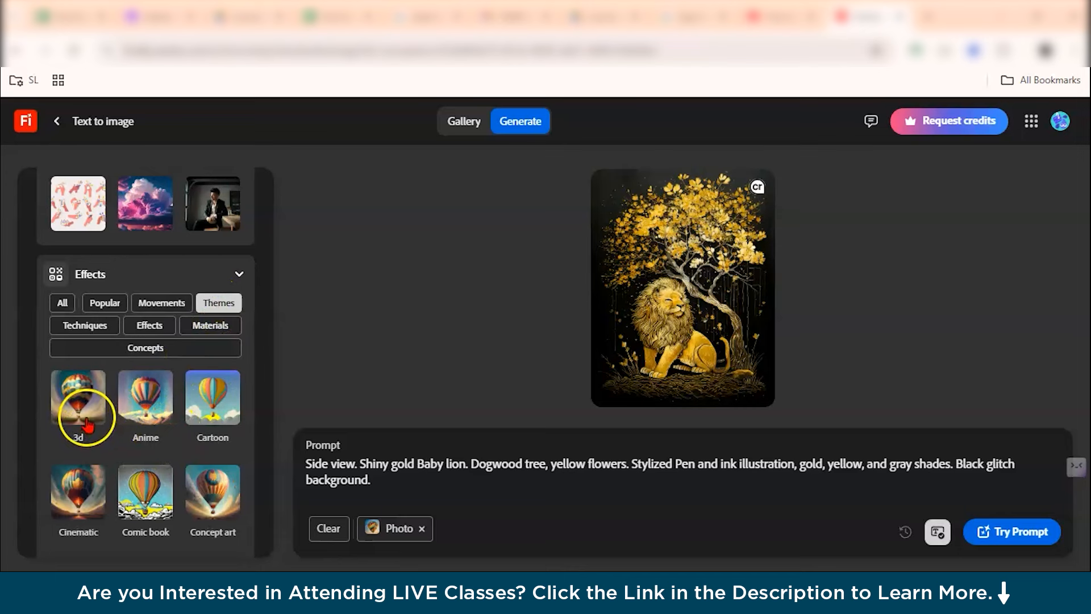
scroll(140, 430, down, 1)
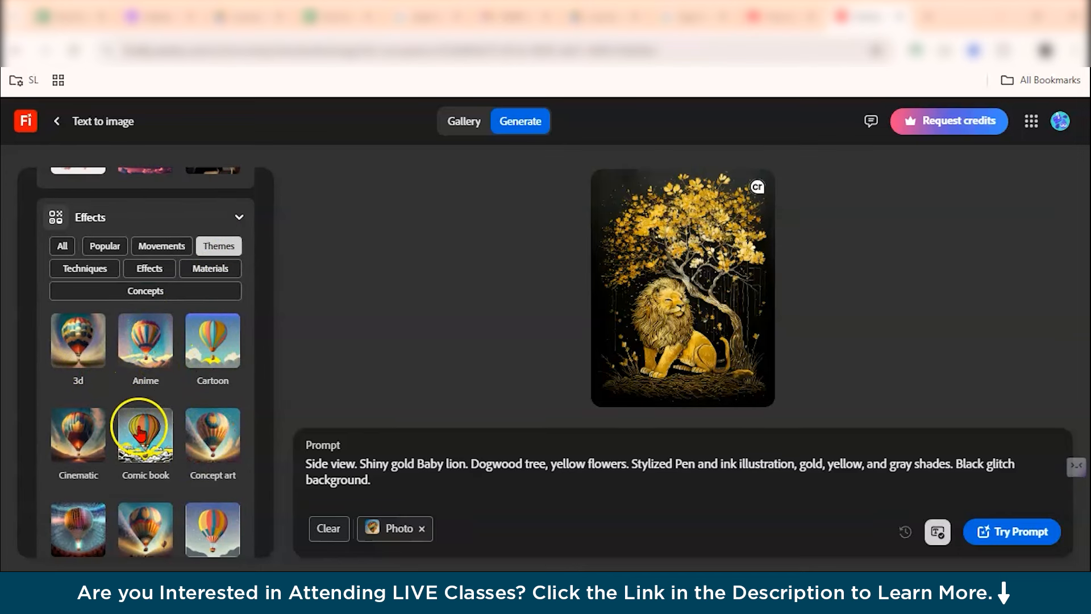
scroll(151, 446, down, 3)
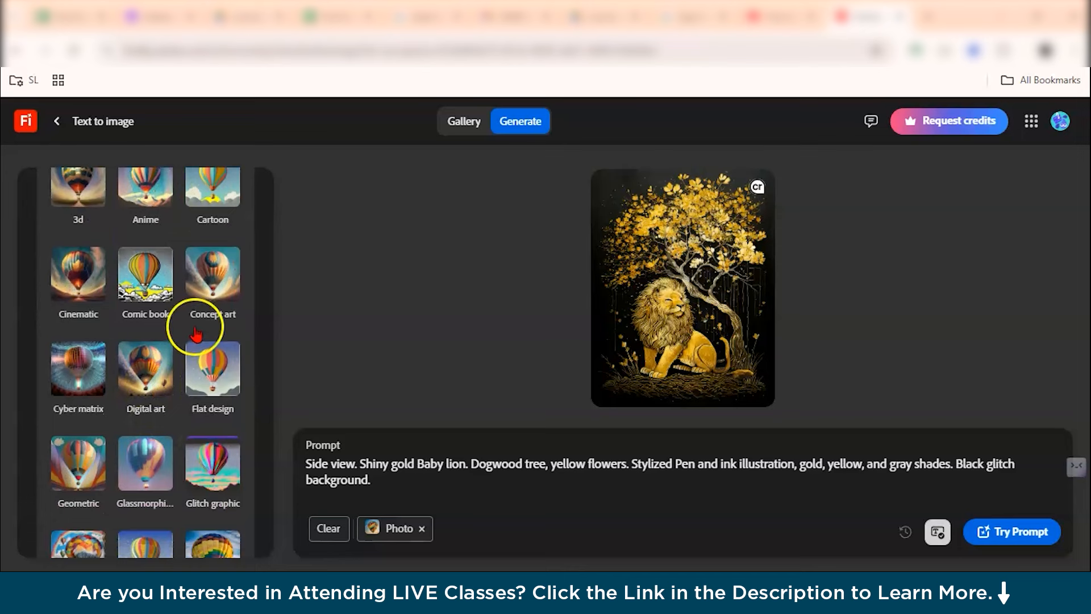
scroll(196, 330, up, 4)
Browse the Techniques, Effects and Materials categories of effects.
click(92, 345)
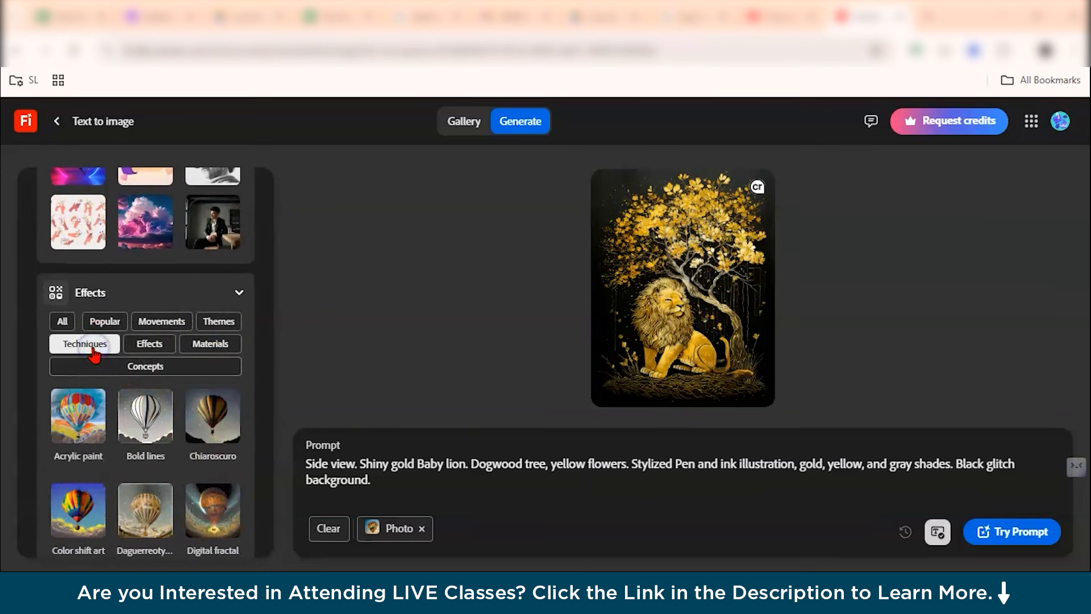
scroll(94, 352, down, 1)
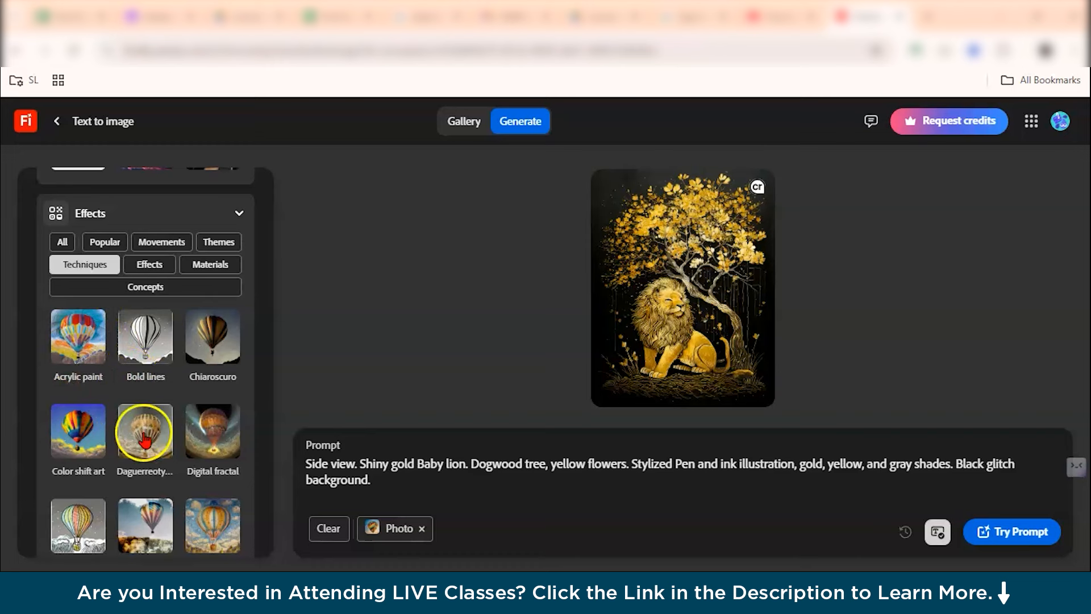
scroll(139, 429, down, 1)
scroll(173, 443, up, 1)
click(151, 293)
click(189, 290)
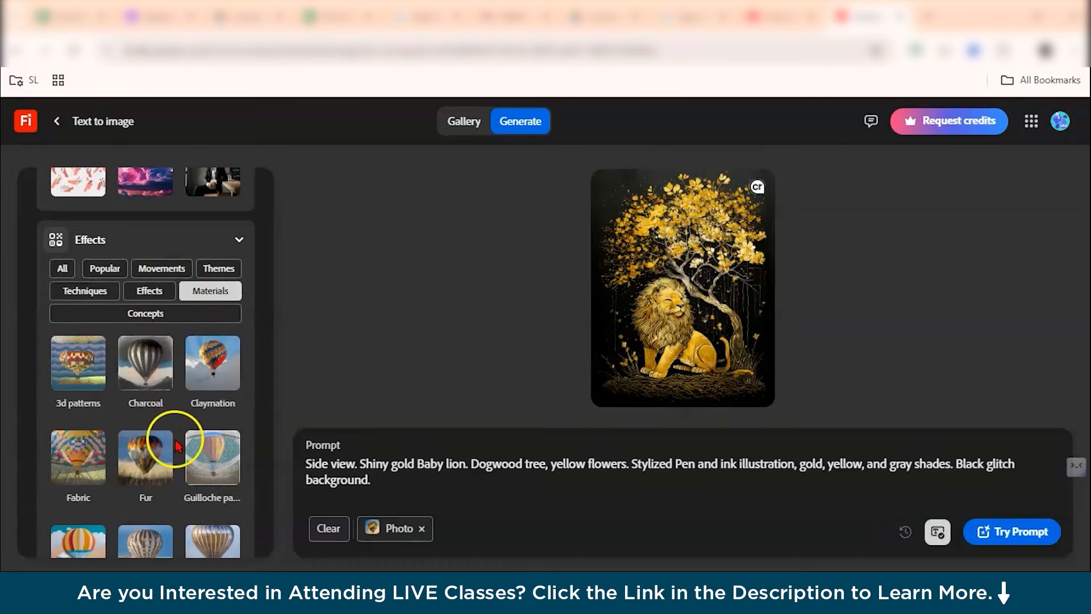
scroll(153, 398, down, 2)
scroll(154, 384, down, 2)
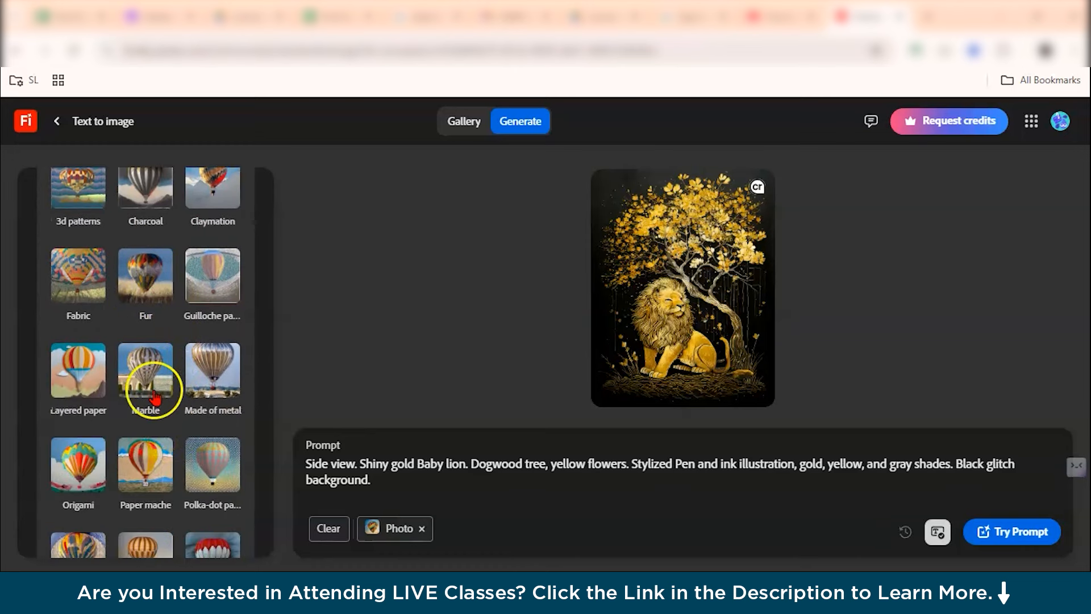
scroll(150, 384, up, 5)
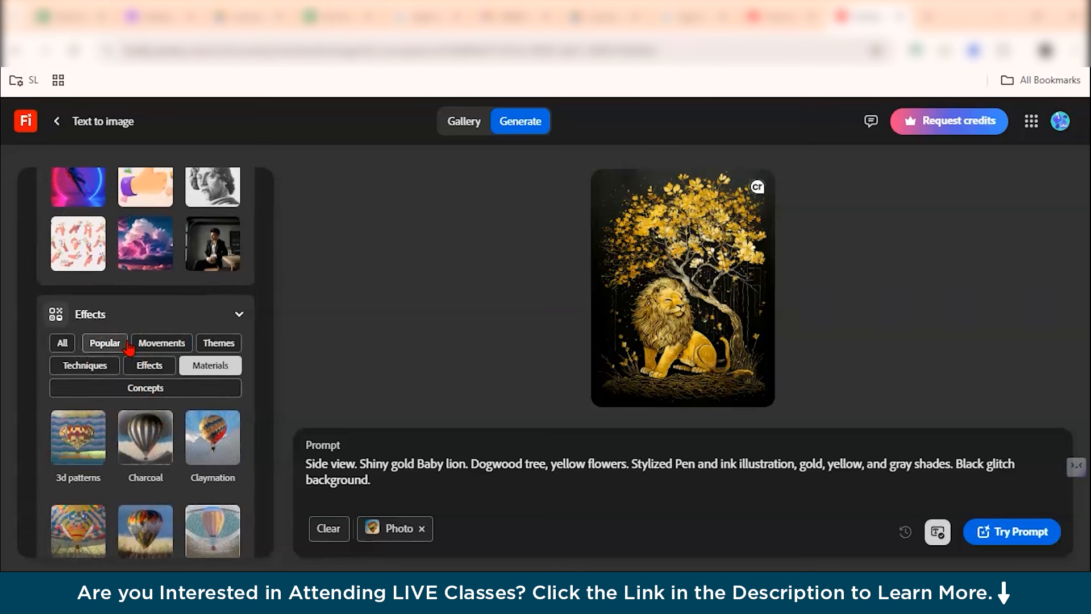
Apply the Minimalism effect from the Movements category.
click(165, 343)
scroll(196, 344, down, 5)
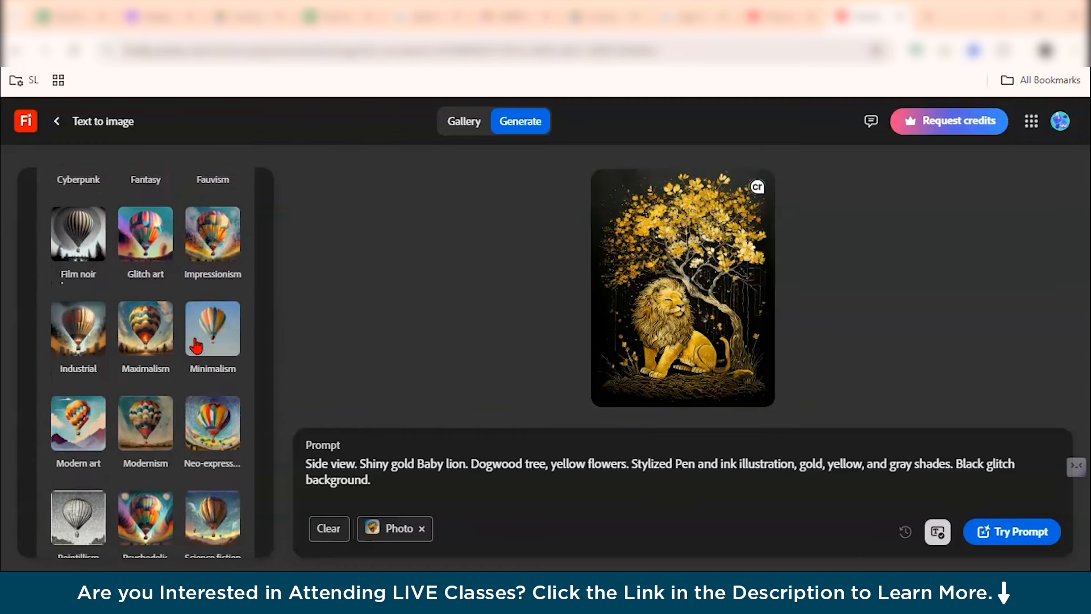
click(206, 340)
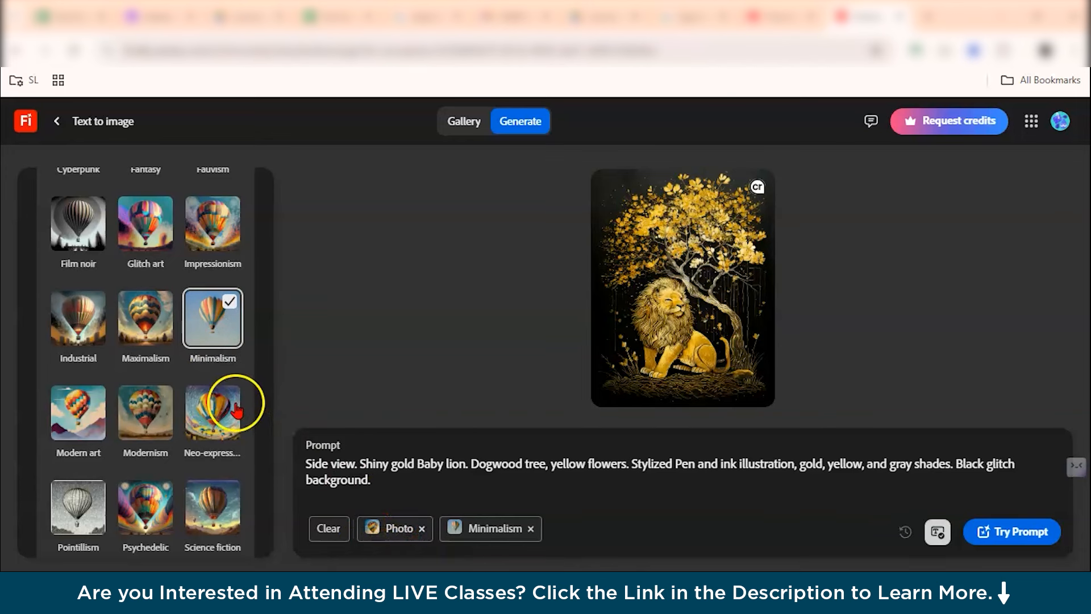
Set the Color and tone option to Warm tone.
scroll(238, 407, down, 5)
scroll(236, 409, down, 2)
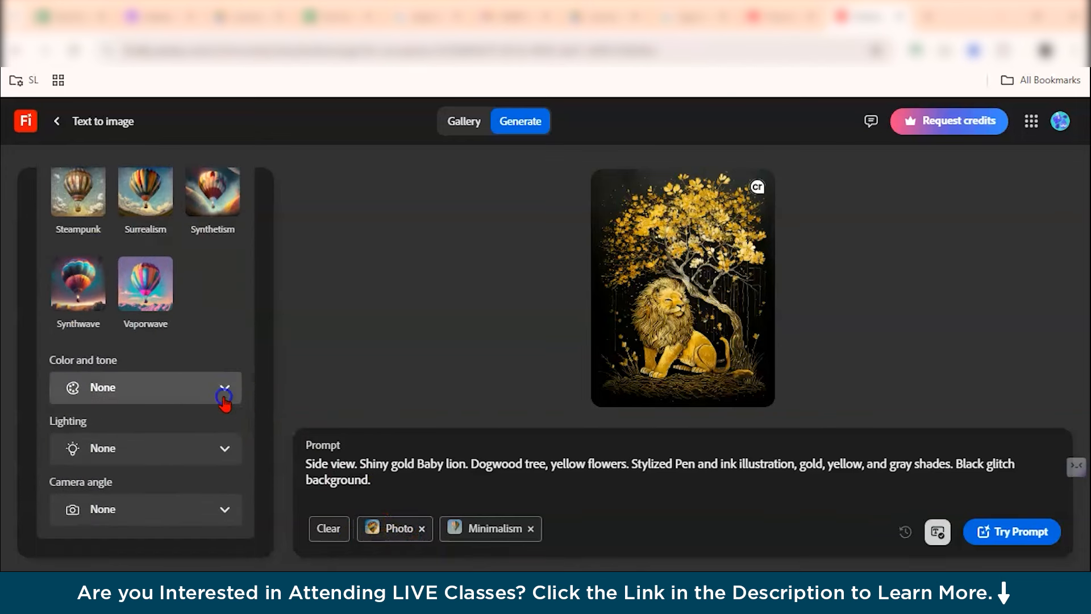
click(225, 395)
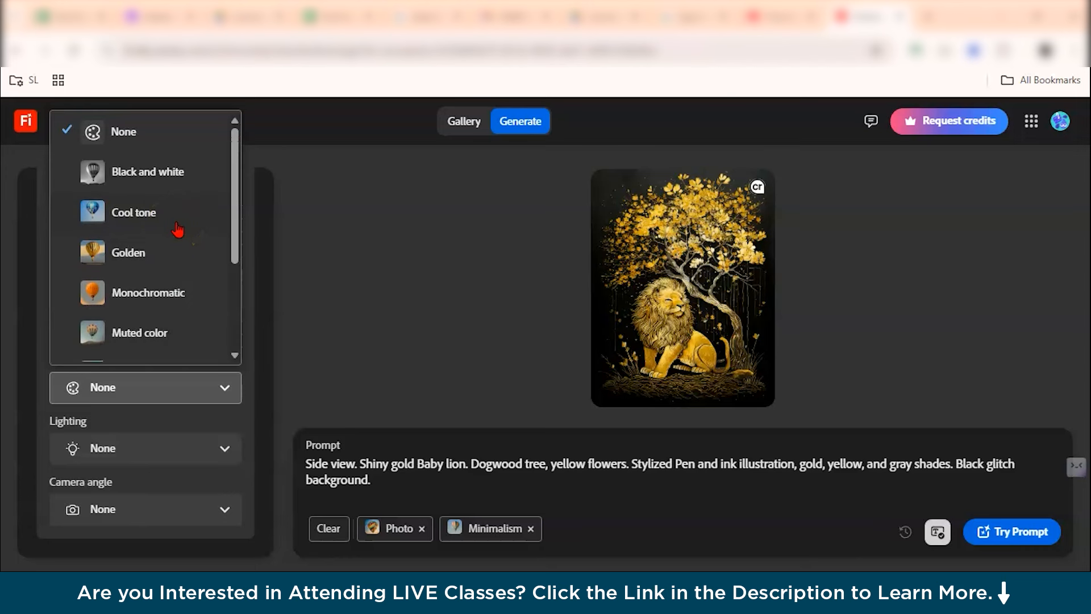
scroll(177, 227, down, 2)
scroll(178, 230, down, 2)
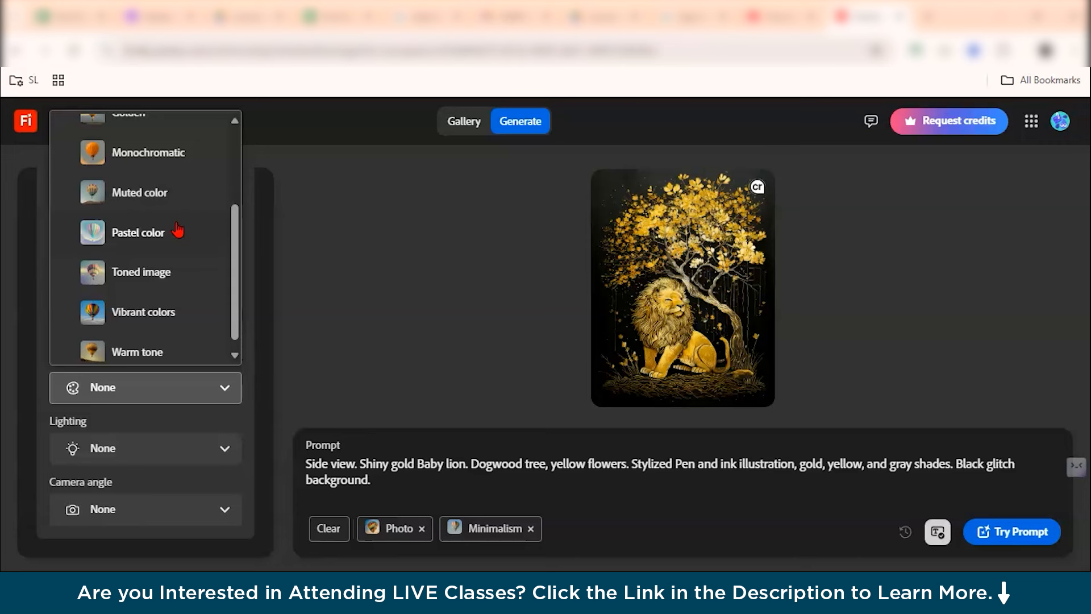
scroll(178, 230, down, 1)
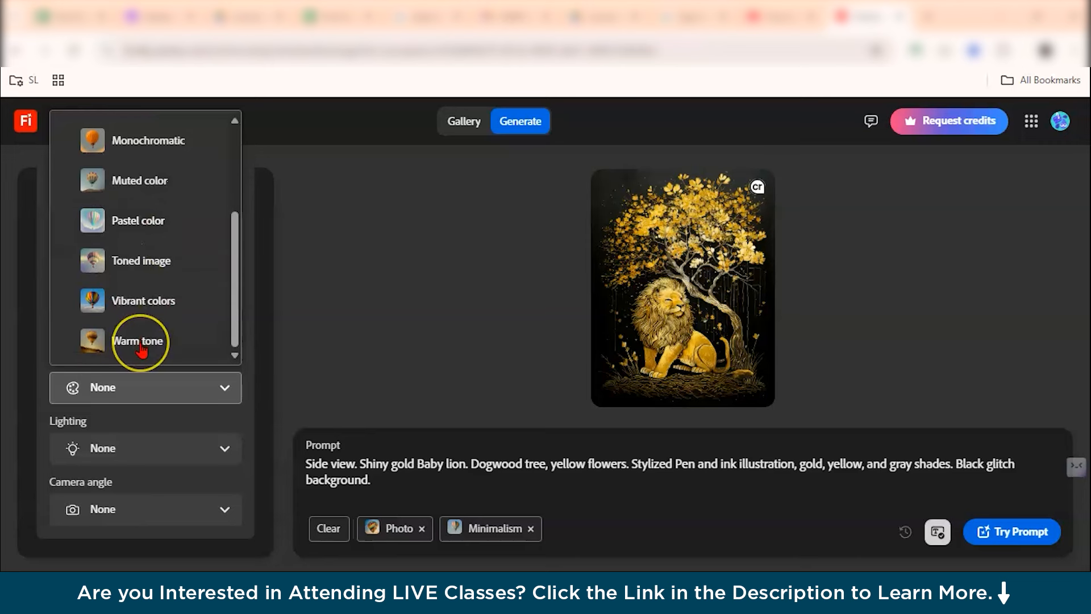
scroll(143, 348, up, 4)
scroll(142, 351, down, 4)
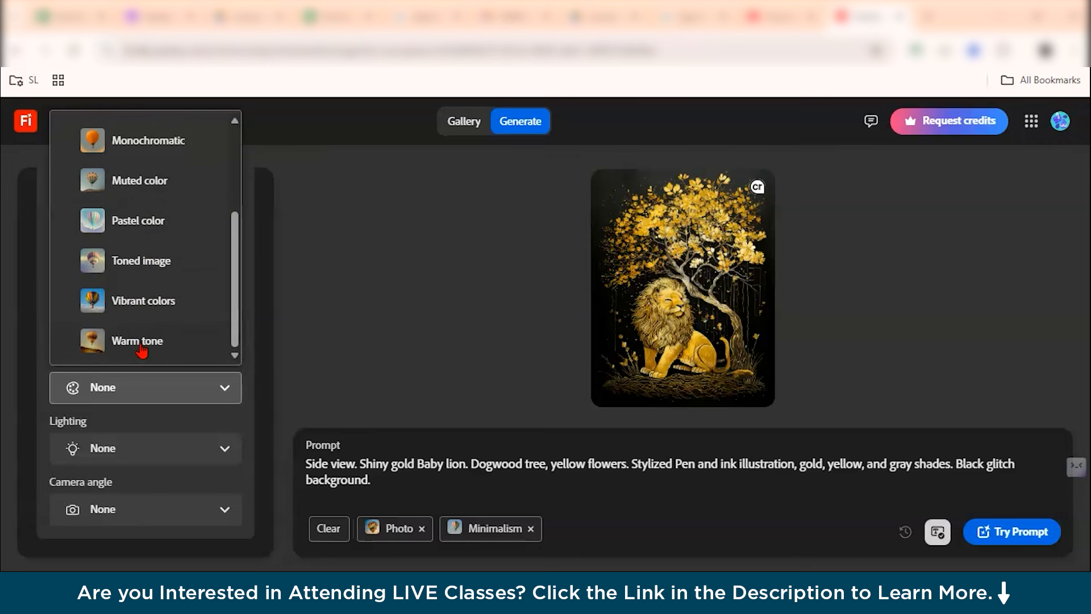
click(142, 351)
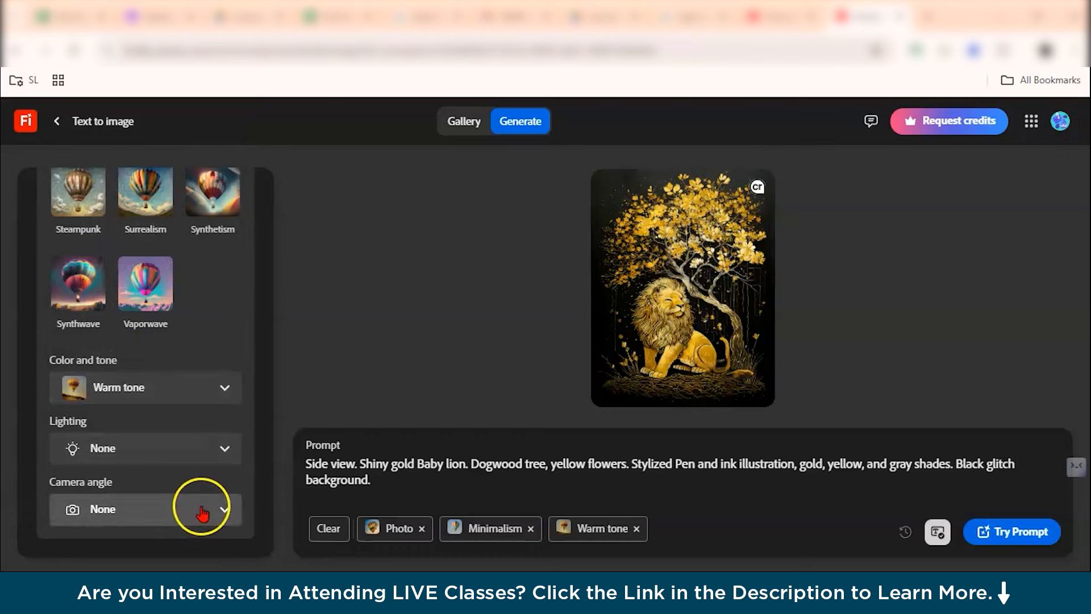
Set the camera angle to Shot from above and generate images with the updated prompt settings.
click(201, 510)
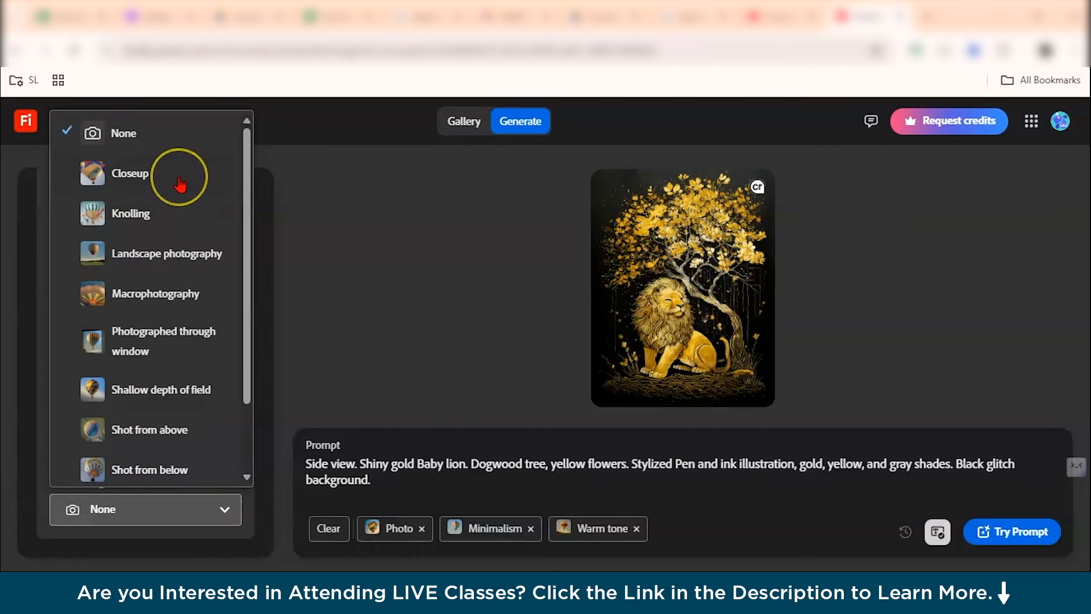
scroll(149, 372, down, 2)
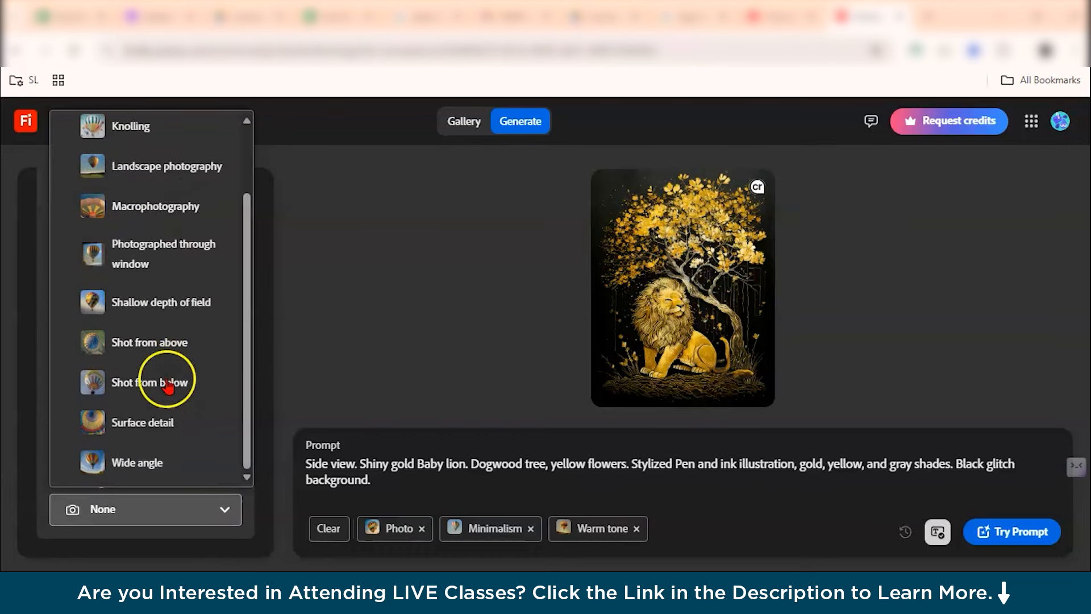
click(160, 348)
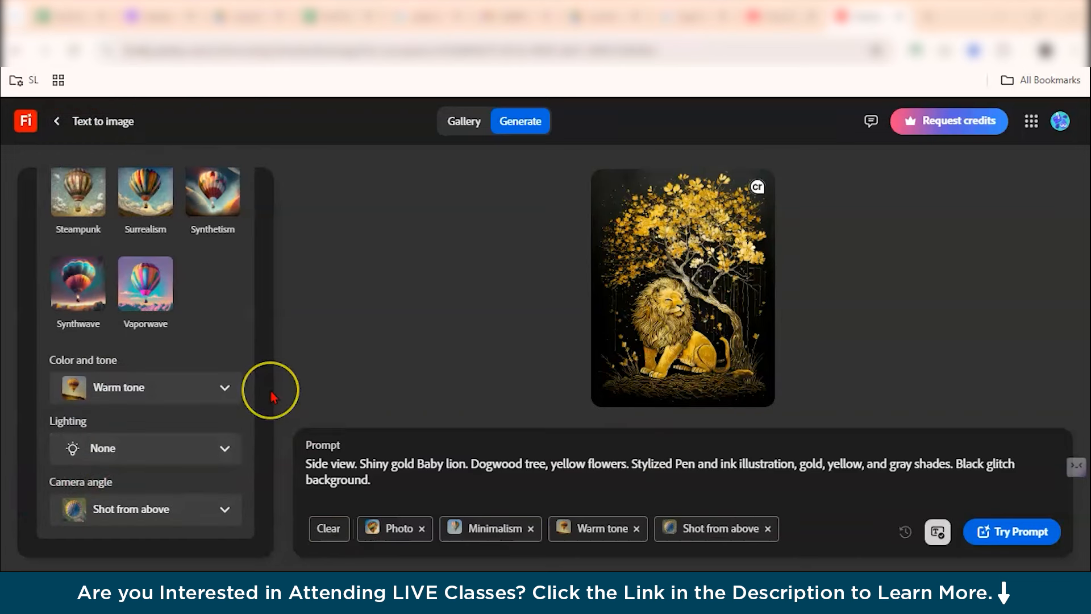
click(996, 532)
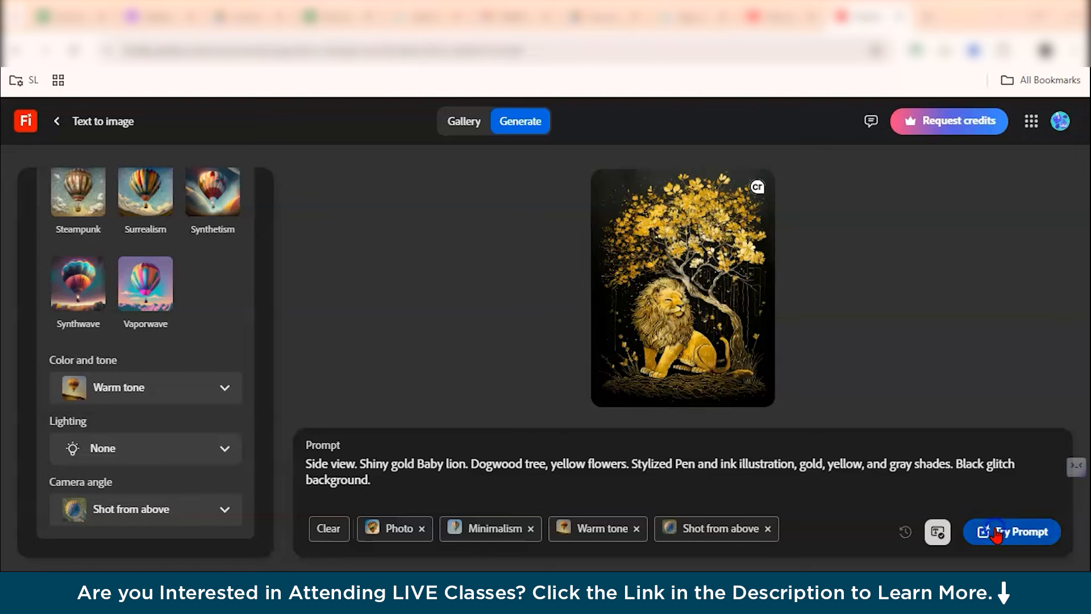
mouse_move(1041, 293)
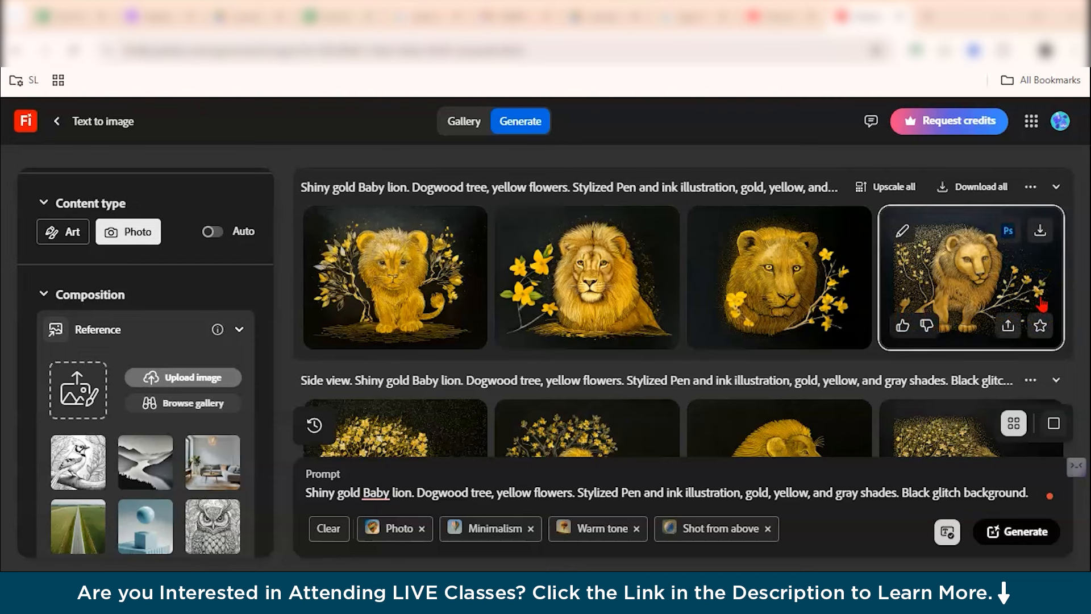
Enter the image prompt "a dog and a cat playing in a garden" from the home page, keep Image as the type, and generate.
mouse_move(538, 267)
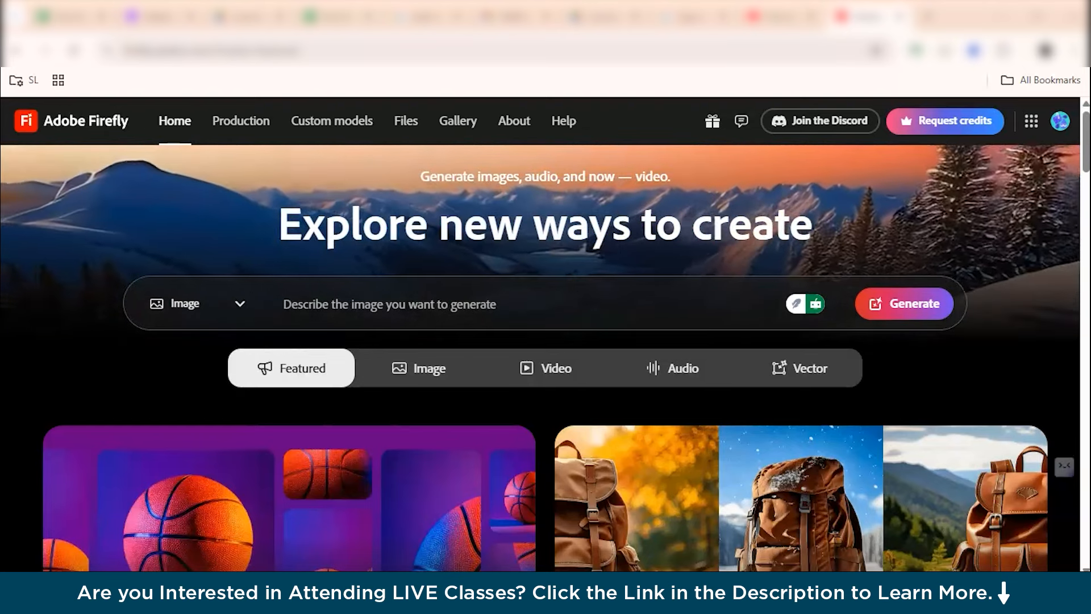
click(445, 306)
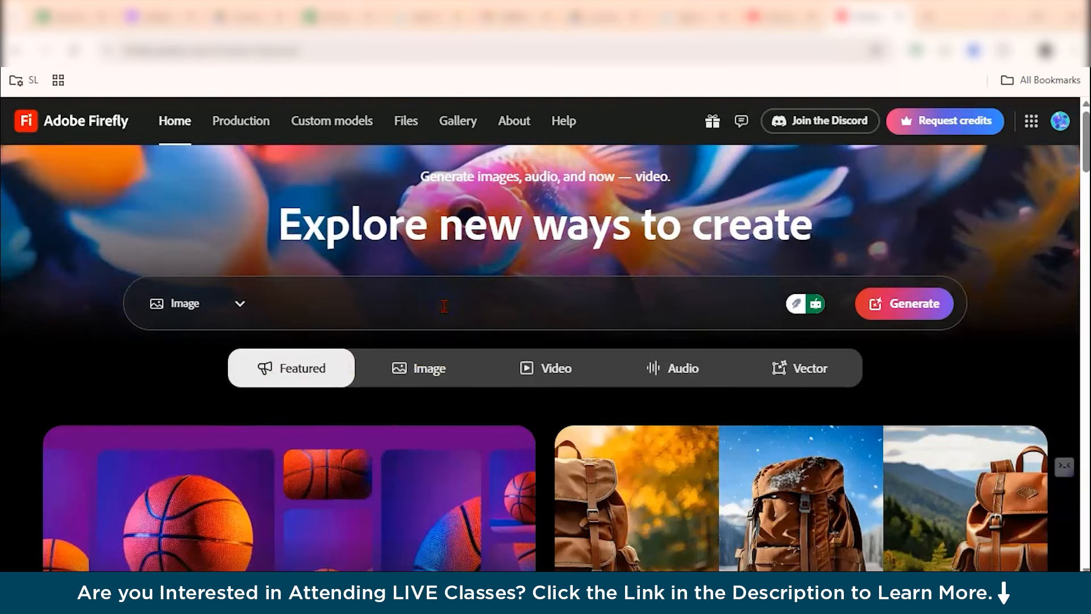
text(a d)
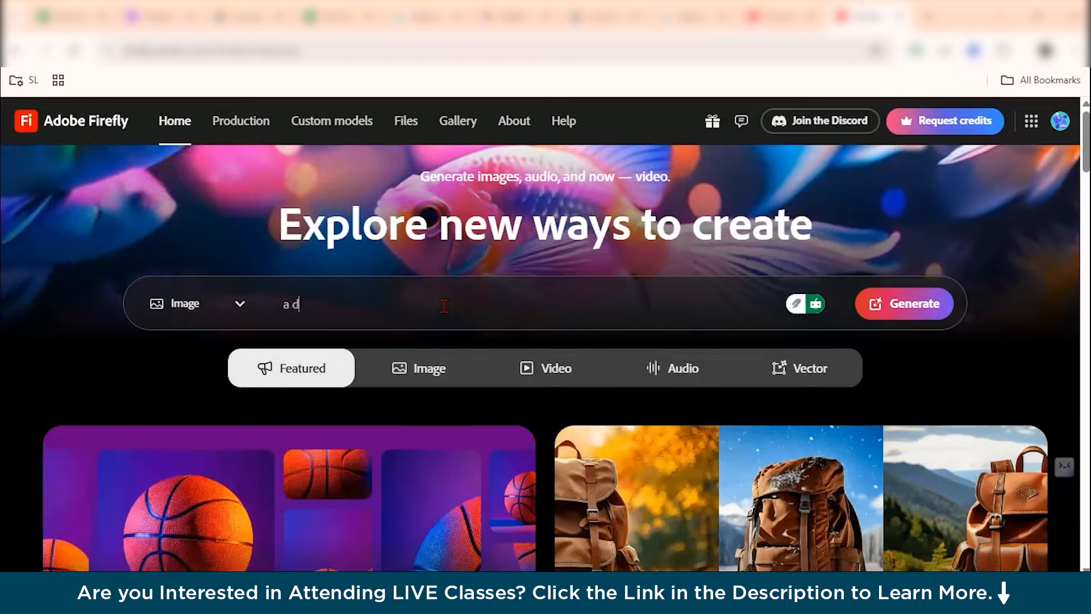
text(og and a cat playing in a garden)
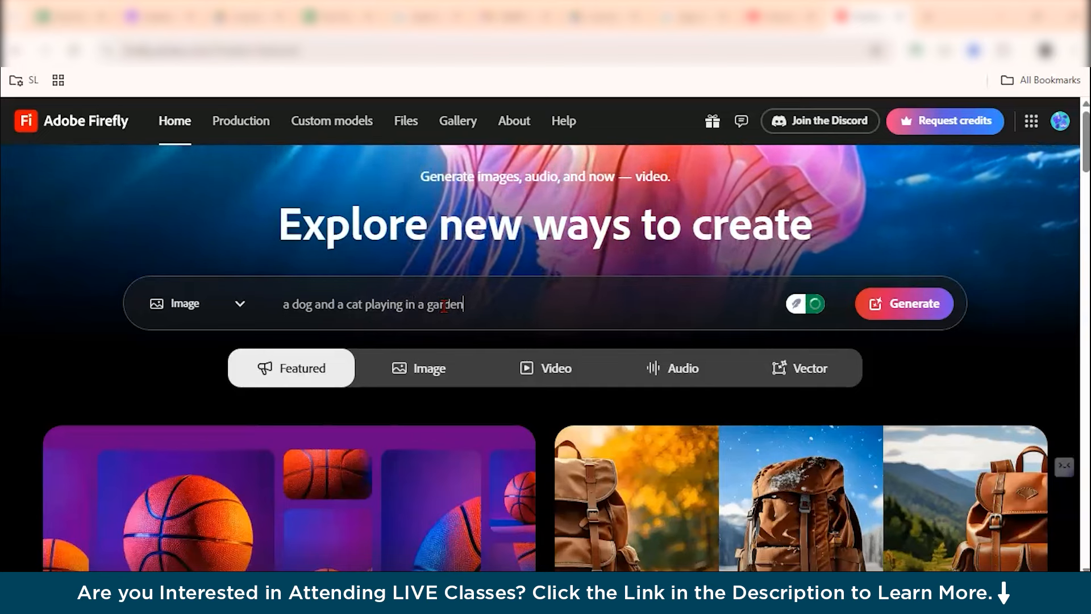
click(240, 304)
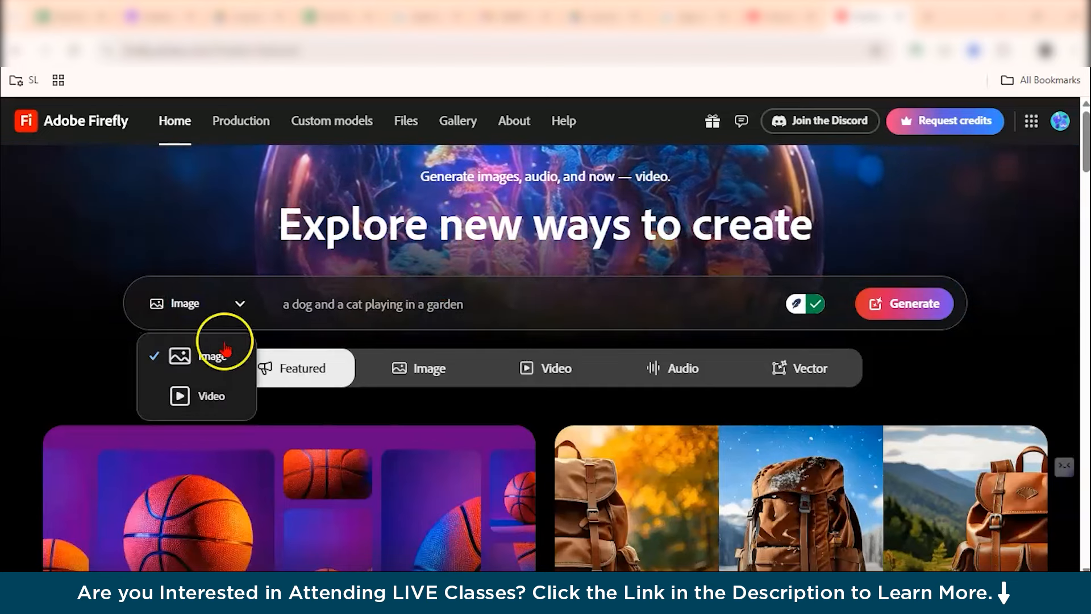
click(116, 351)
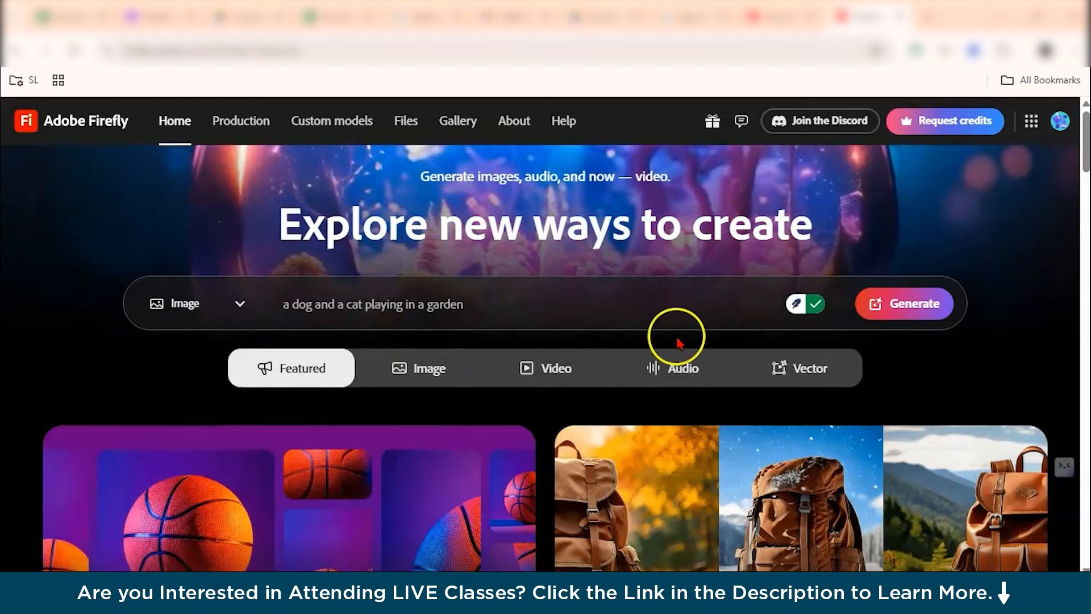
click(923, 317)
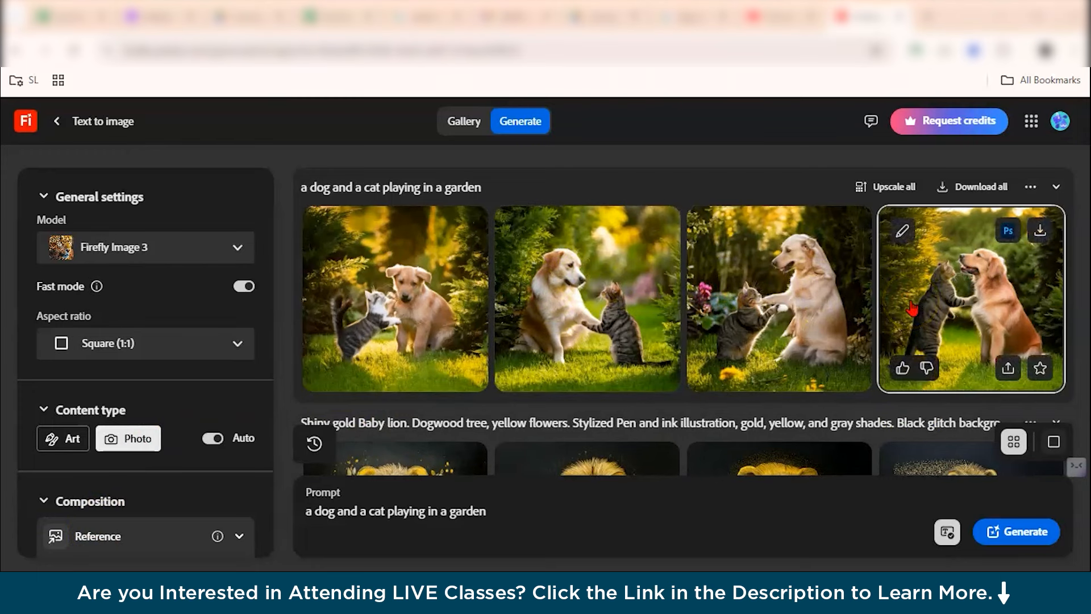
Open the second generated dog-and-cat image and browse its Edit menu options.
click(543, 259)
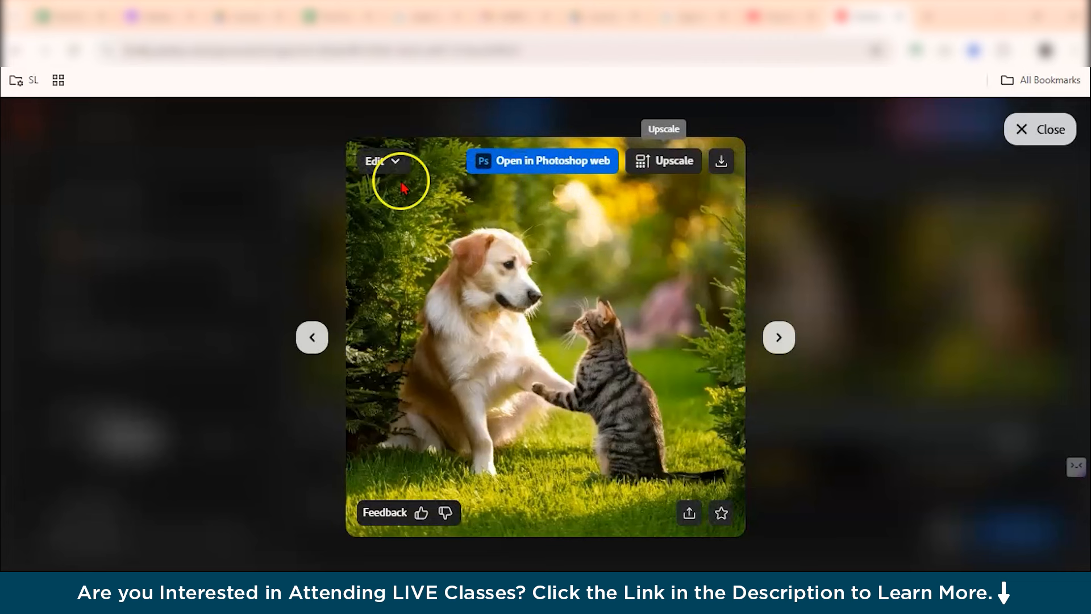
click(389, 164)
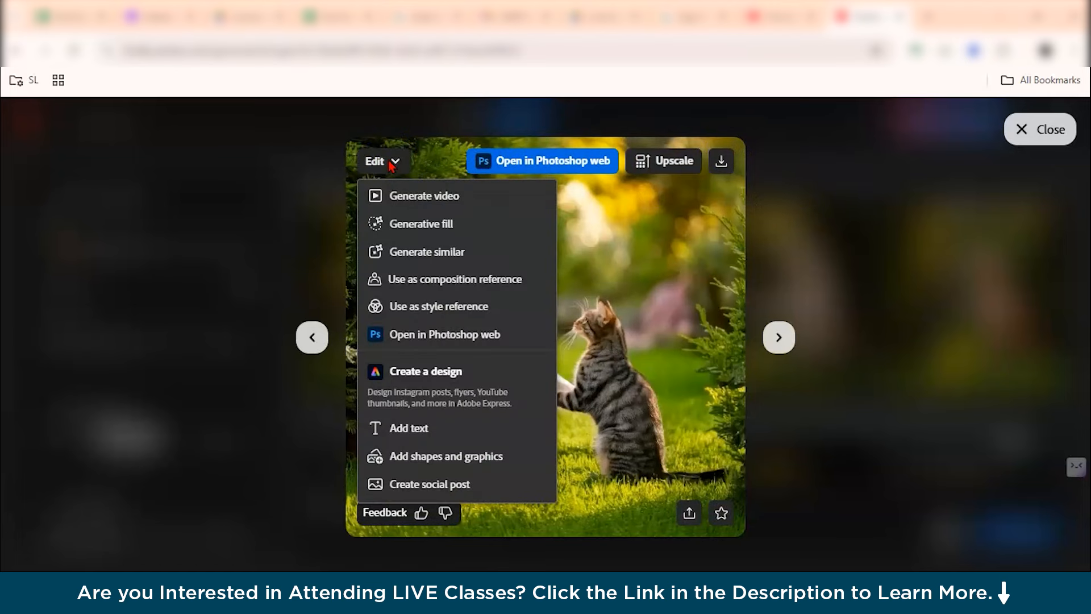
click(484, 127)
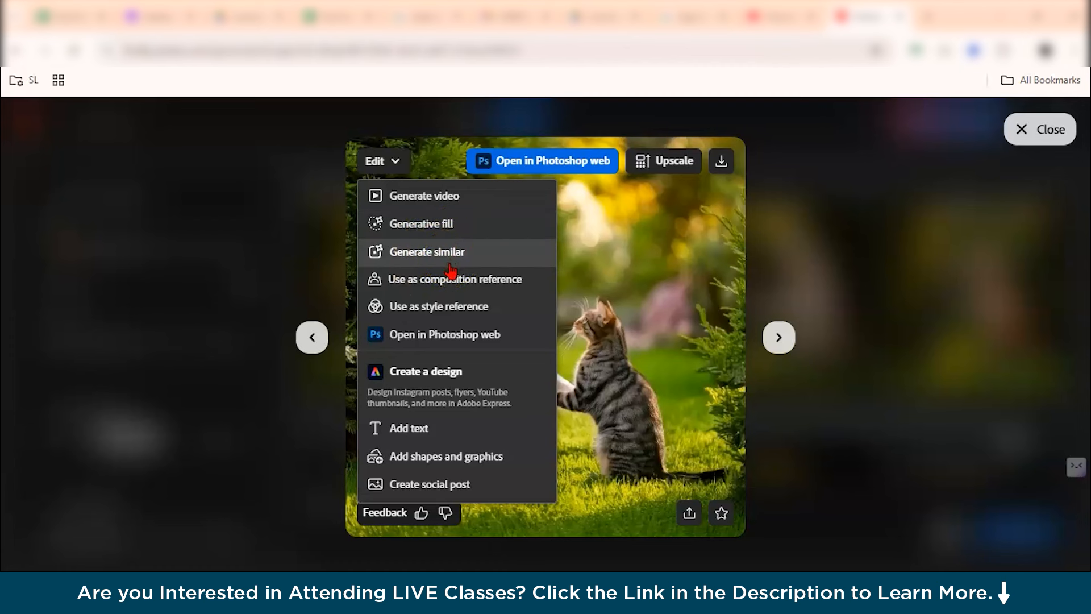
click(452, 281)
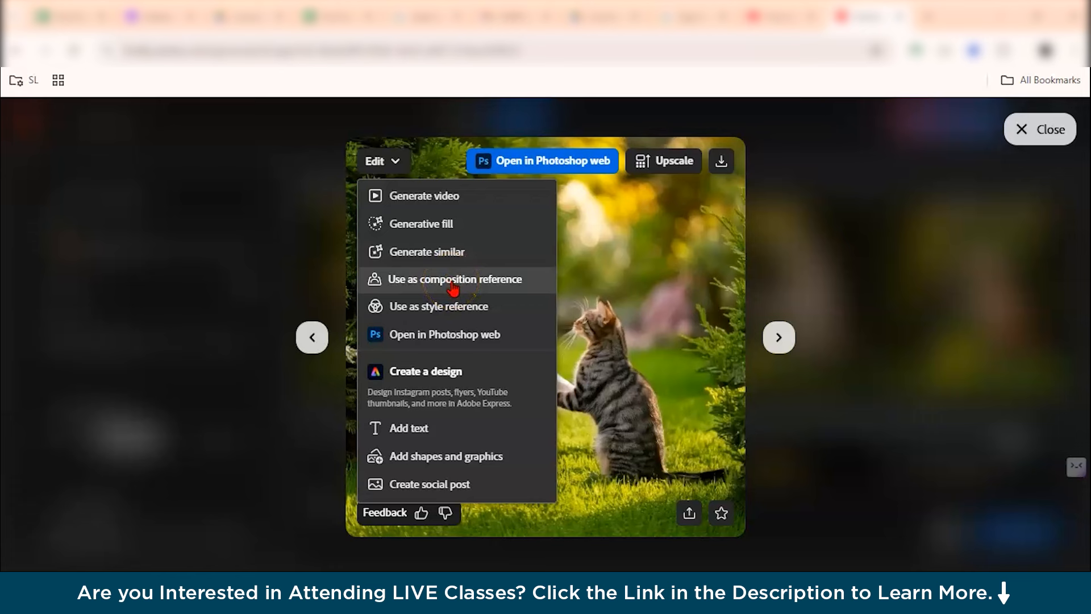
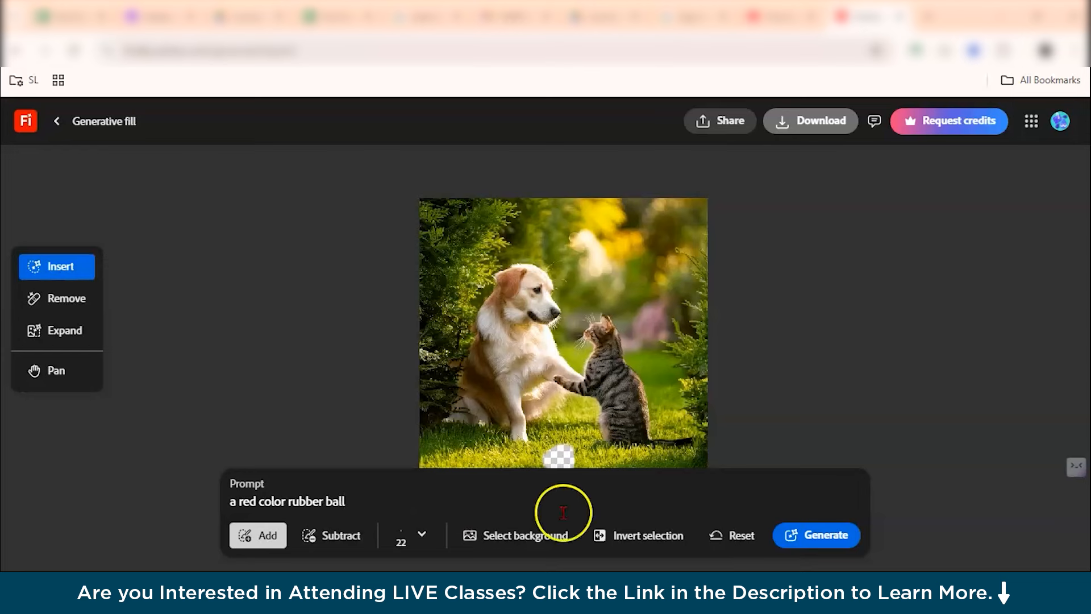
Generate fill variations for the prompt "a red color rubber ball" and preview the second variation.
click(796, 546)
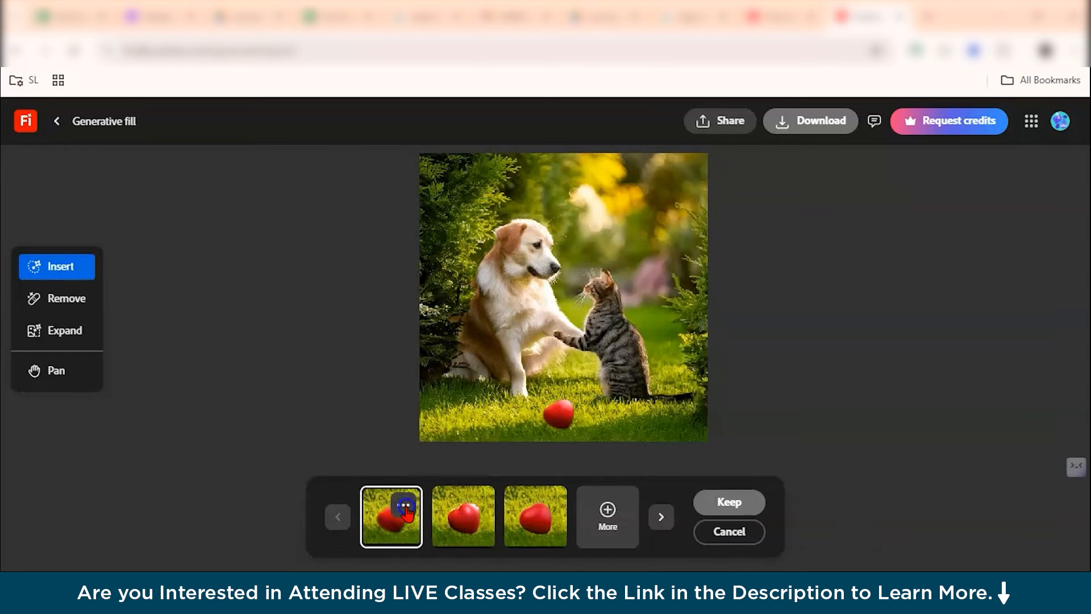
click(474, 536)
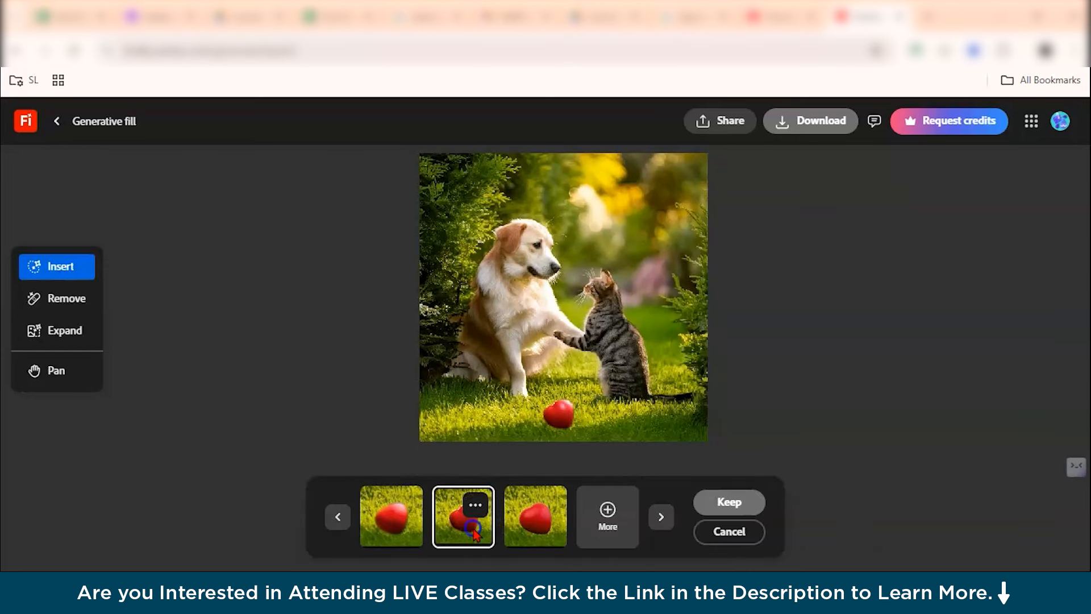
scroll(577, 423, up, 3)
scroll(575, 425, up, 2)
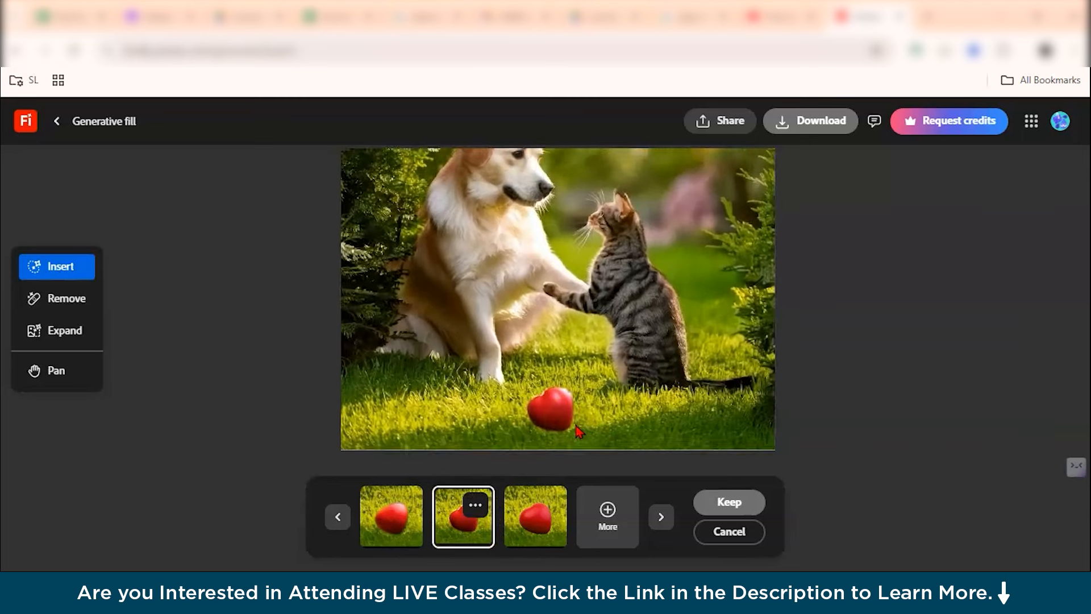
scroll(576, 426, down, 3)
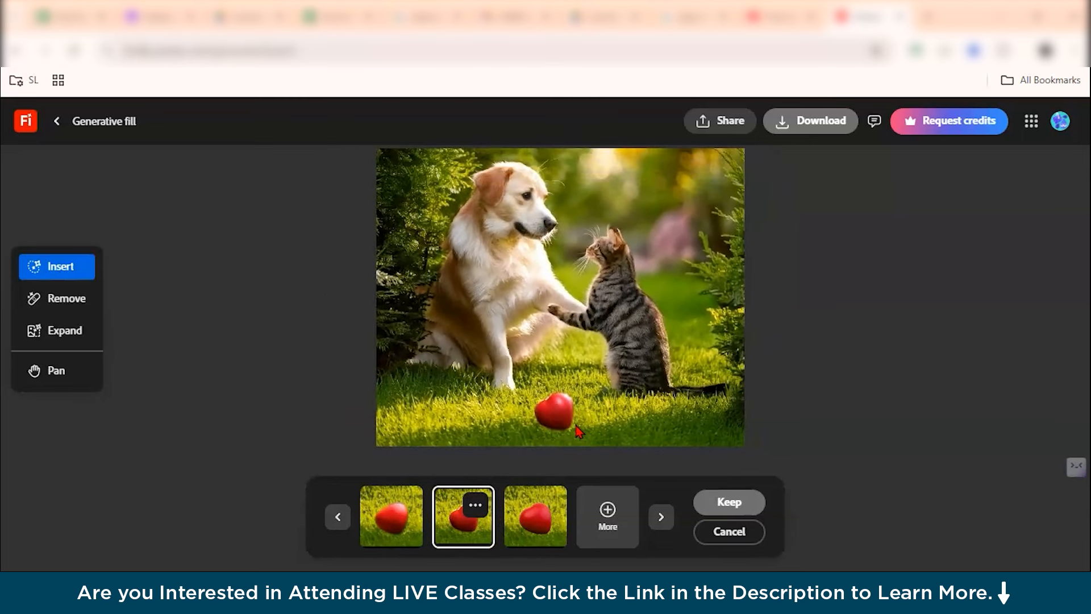
scroll(594, 386, down, 1)
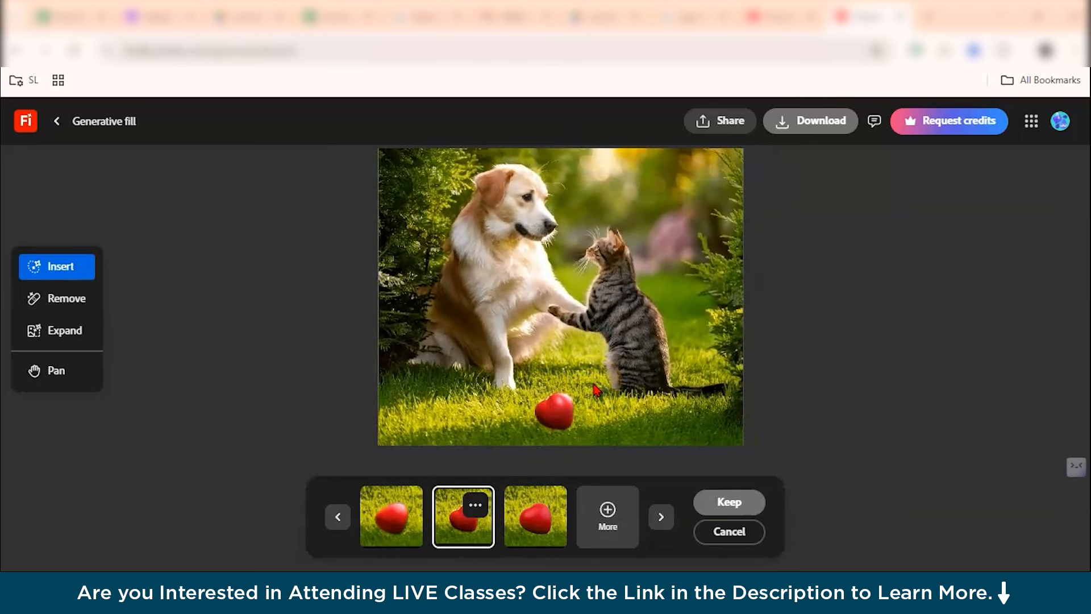
scroll(606, 326, down, 1)
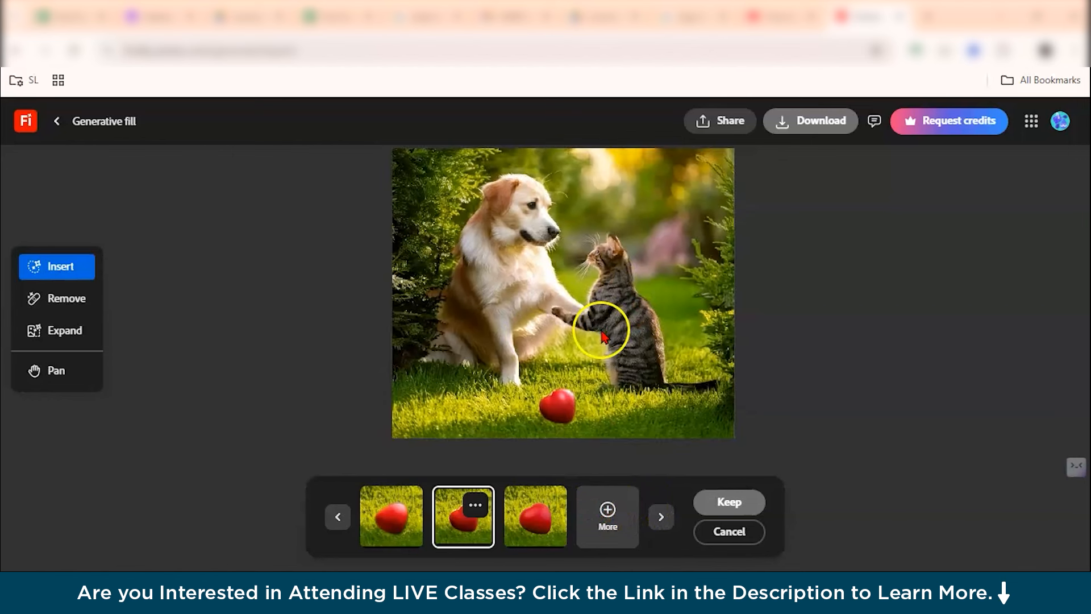
Generate more ball variations, compare them, and cancel the insertion.
click(624, 505)
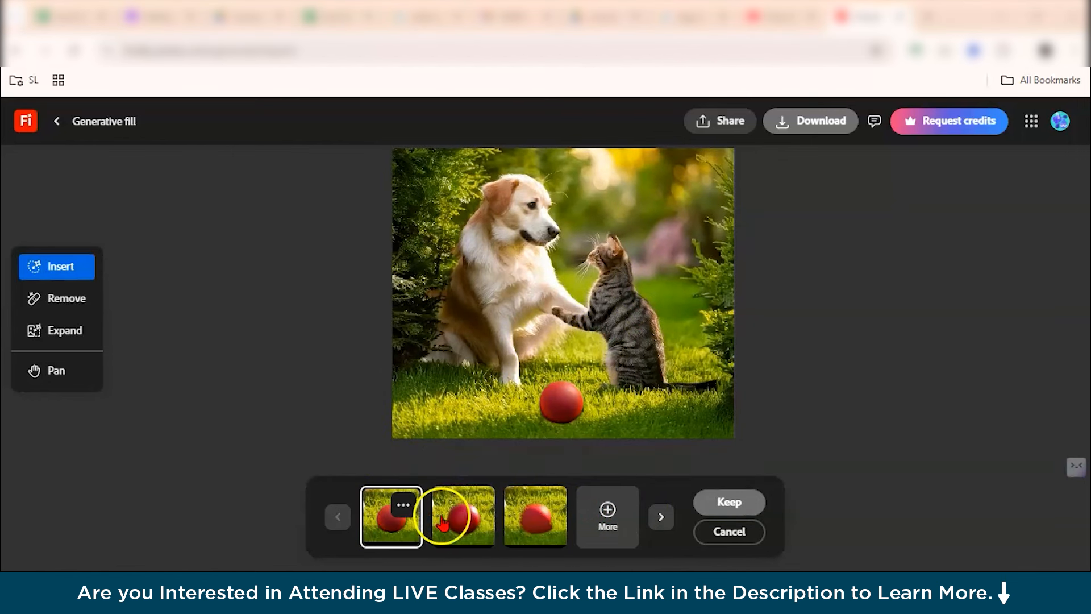
click(459, 526)
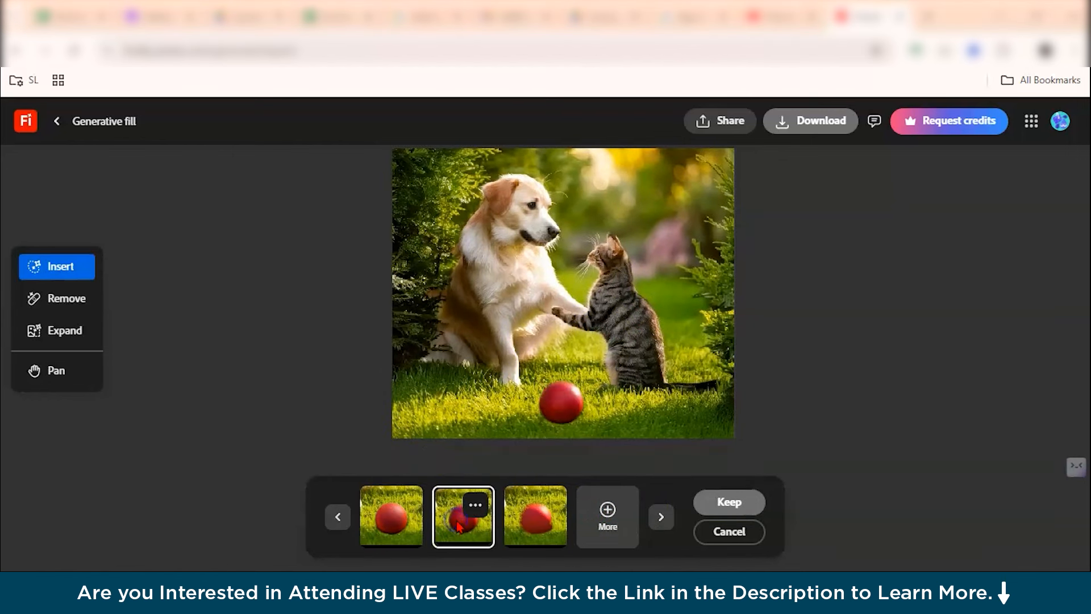
click(536, 546)
click(486, 517)
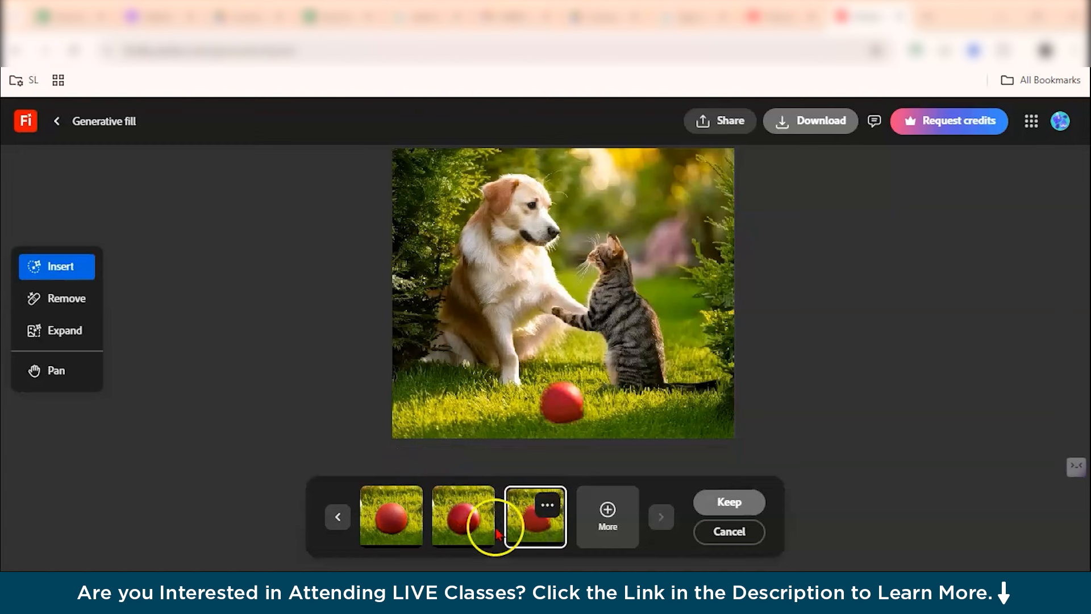
click(418, 514)
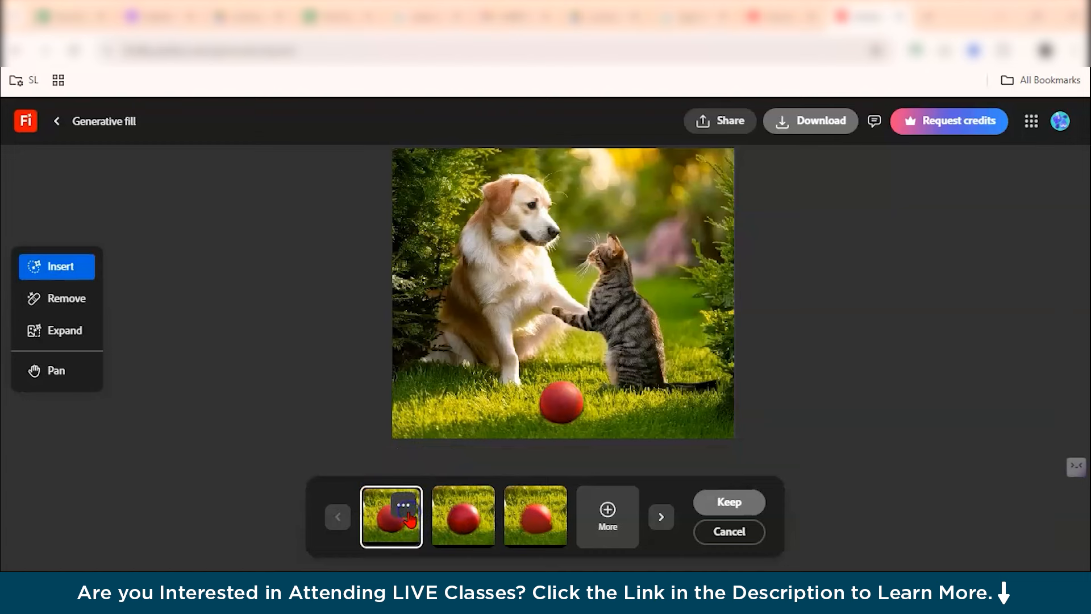
click(734, 405)
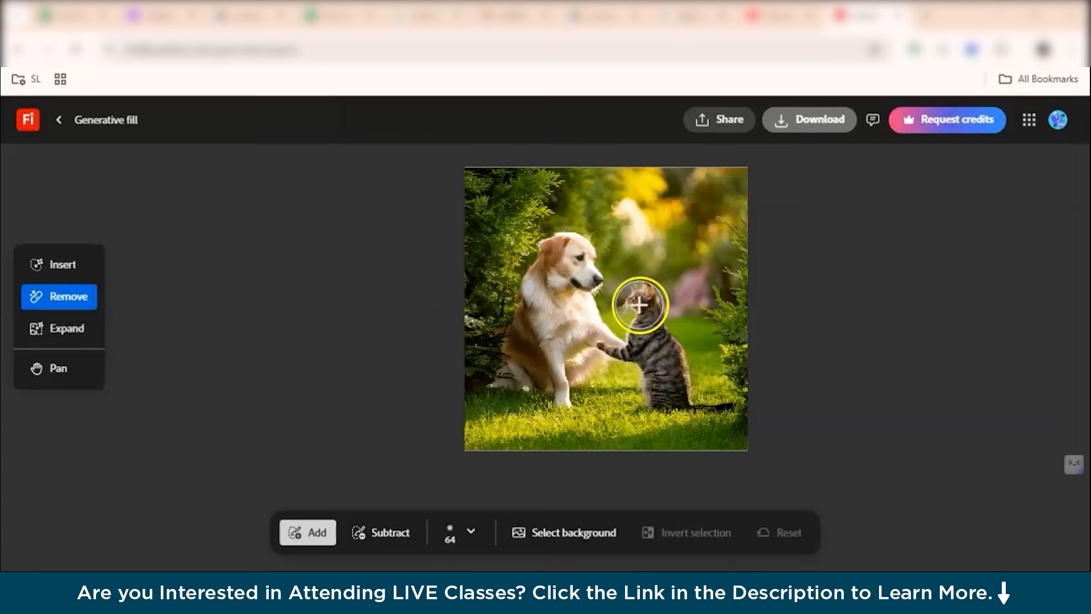
Brush over the cat with the Remove tool and remove it, previewing the second variation.
mouse_move(647, 295)
mouse_down()
mouse_move(638, 302)
mouse_move(672, 383)
mouse_move(711, 390)
mouse_move(658, 377)
mouse_move(646, 344)
mouse_move(638, 363)
mouse_move(614, 357)
mouse_up()
click(829, 531)
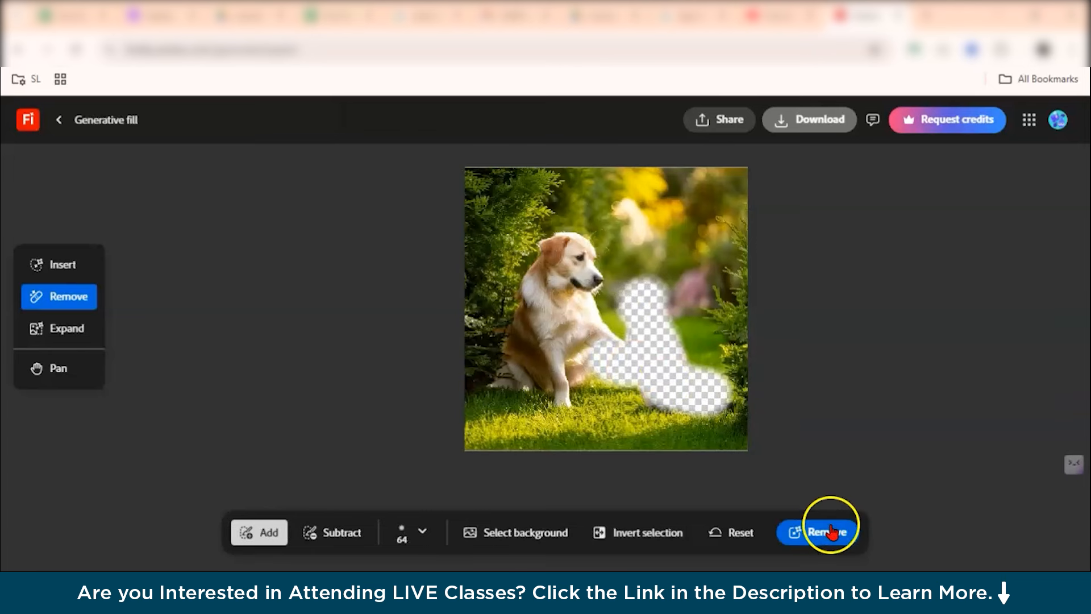
click(832, 531)
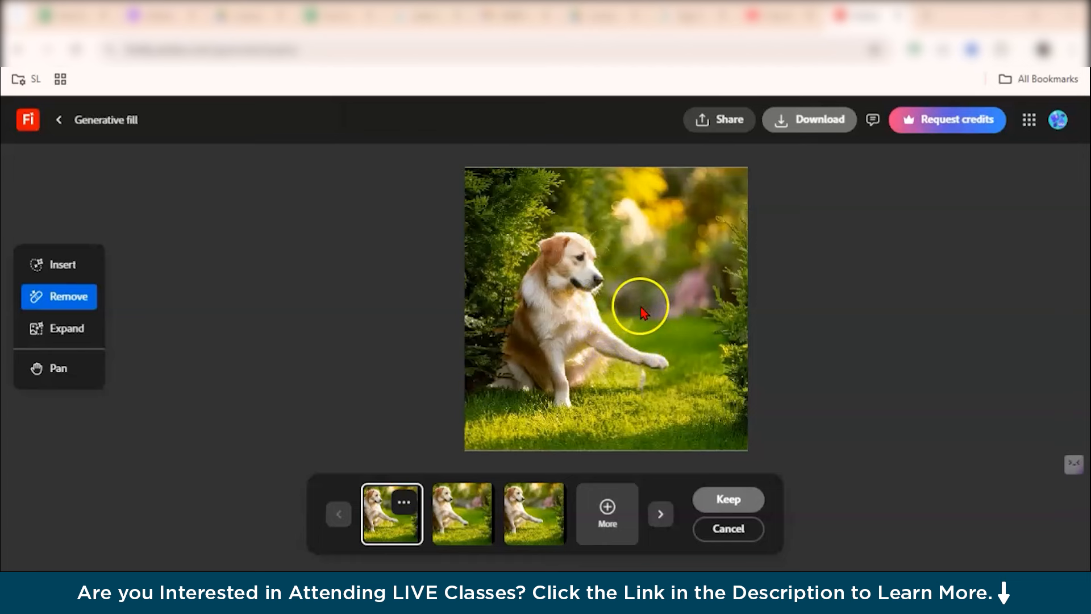
click(463, 513)
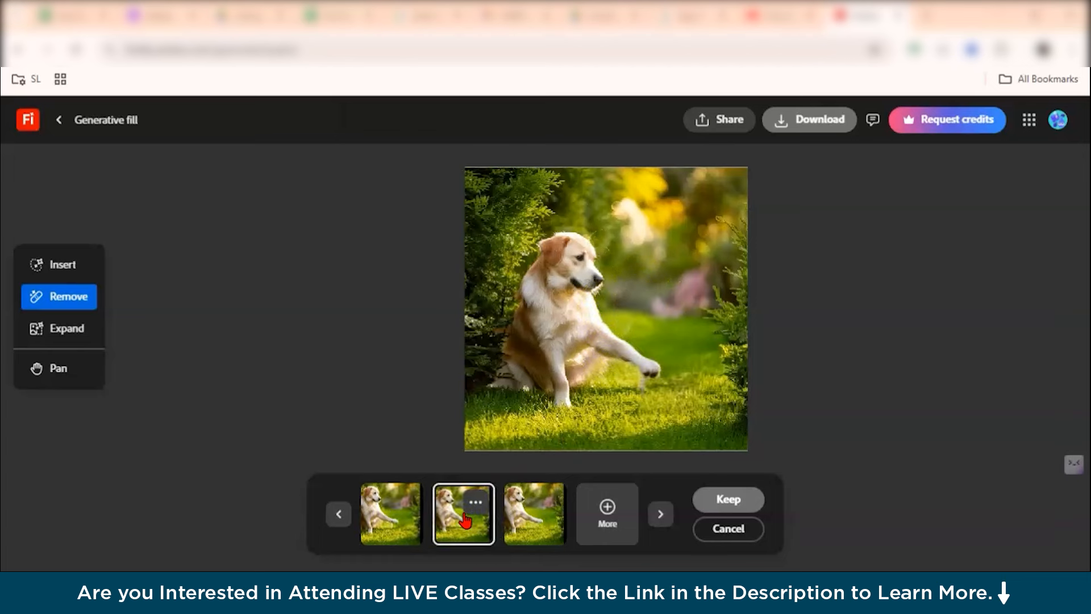
Compare the removal variations, then cancel them and reset the selection.
click(541, 524)
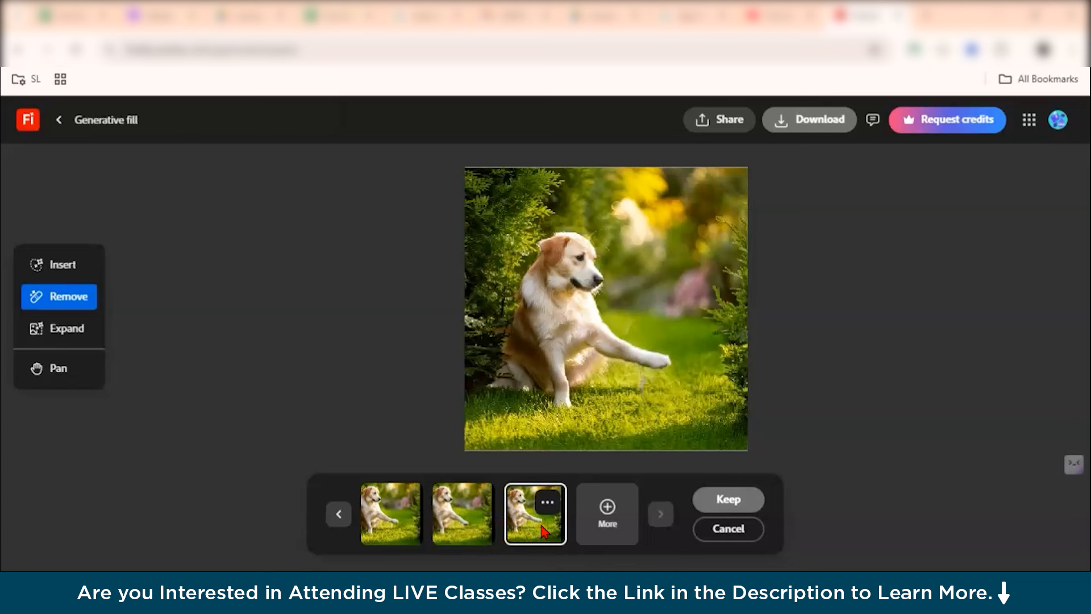
click(480, 517)
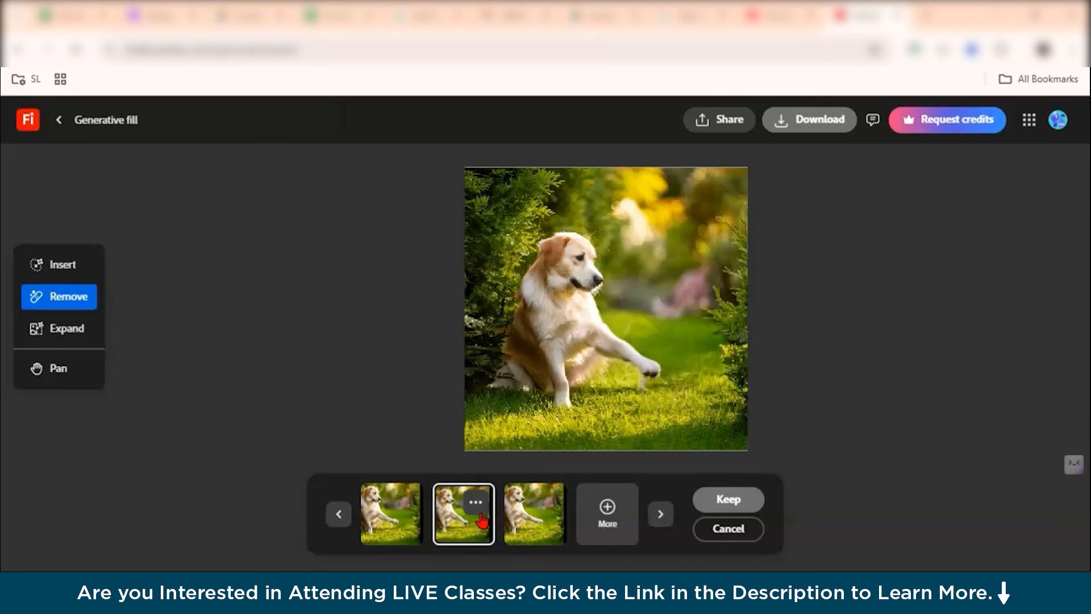
click(607, 508)
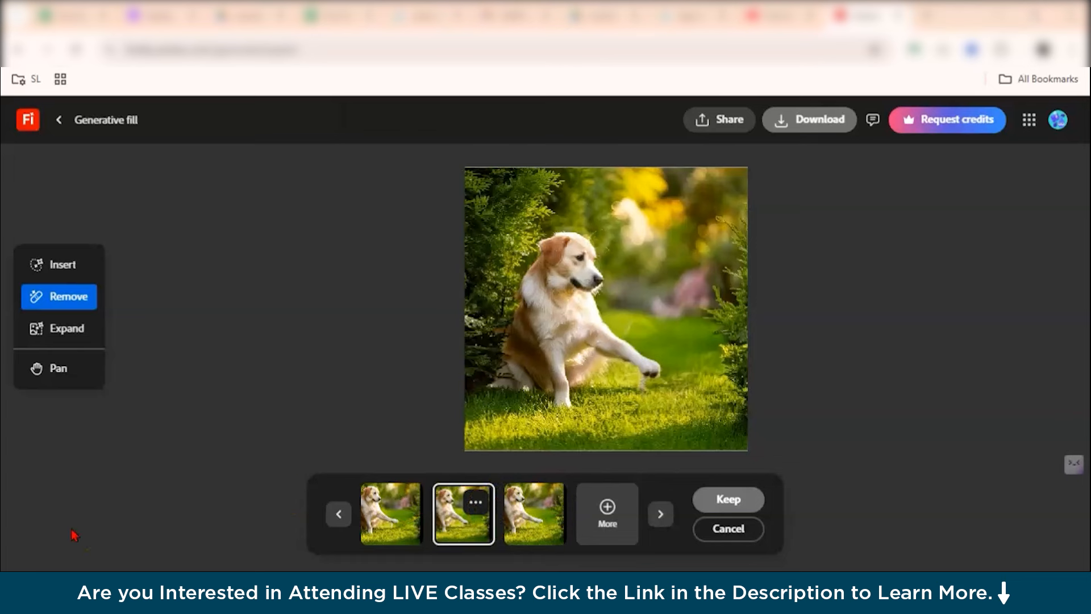
click(709, 530)
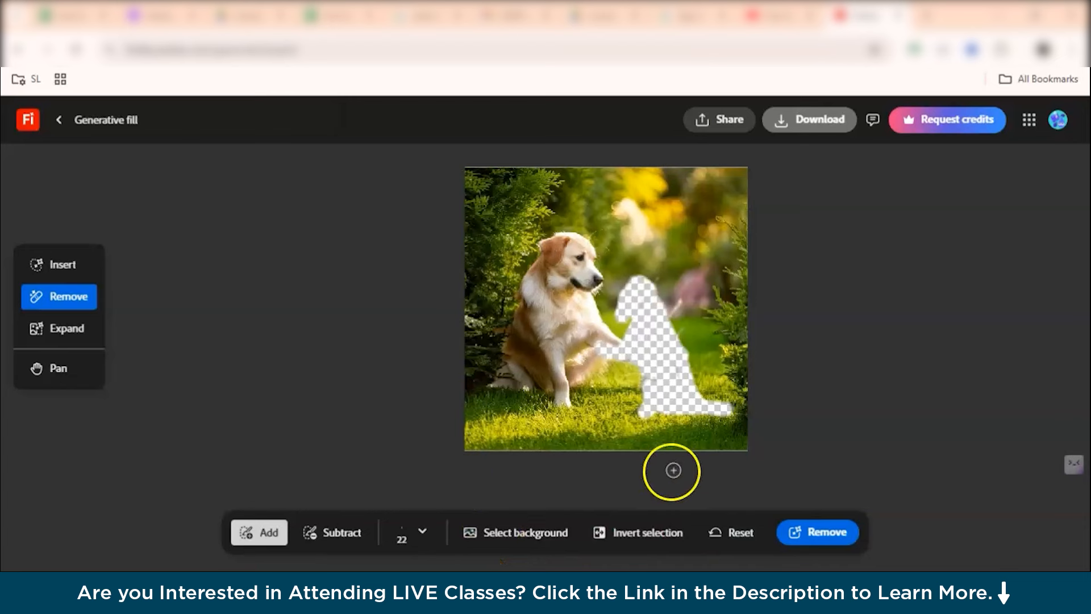
click(715, 530)
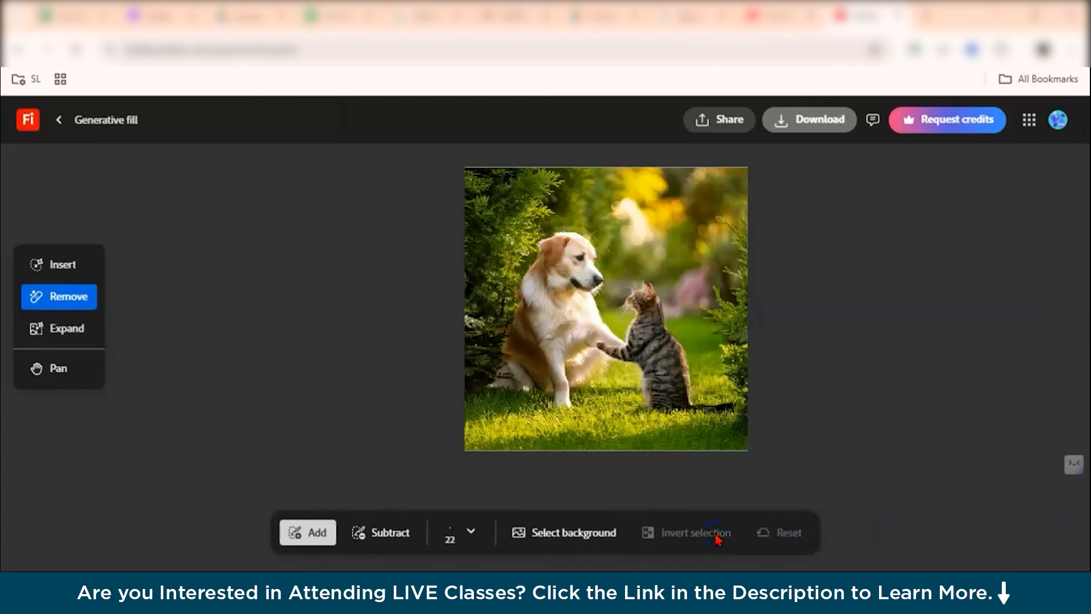
Open Expand and try the Square, Landscape, Widescreen, Portrait and Freeform aspect presets.
click(52, 328)
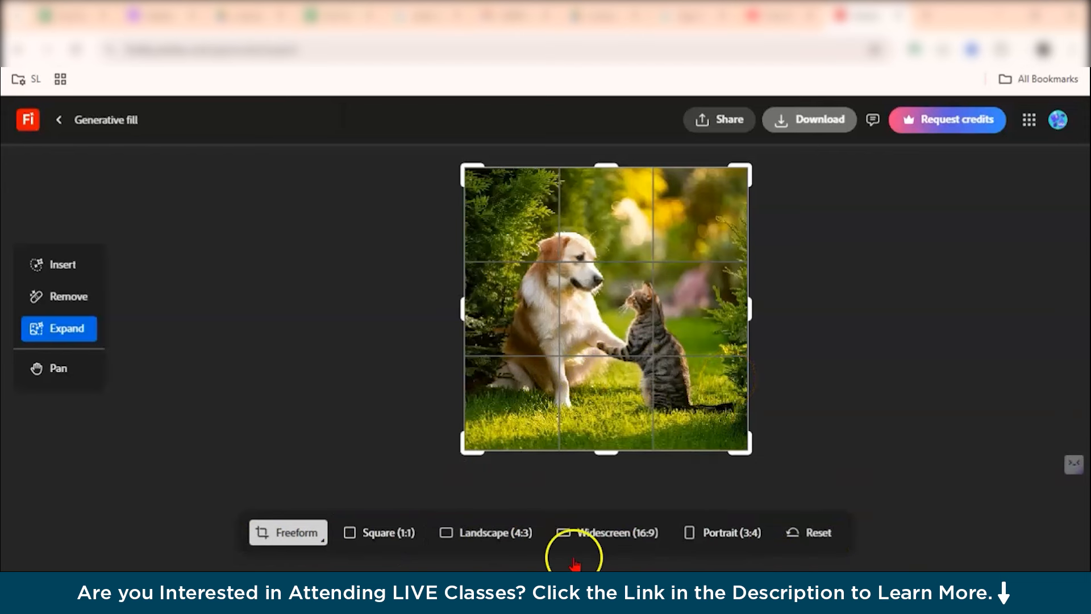
click(396, 546)
click(488, 533)
click(562, 537)
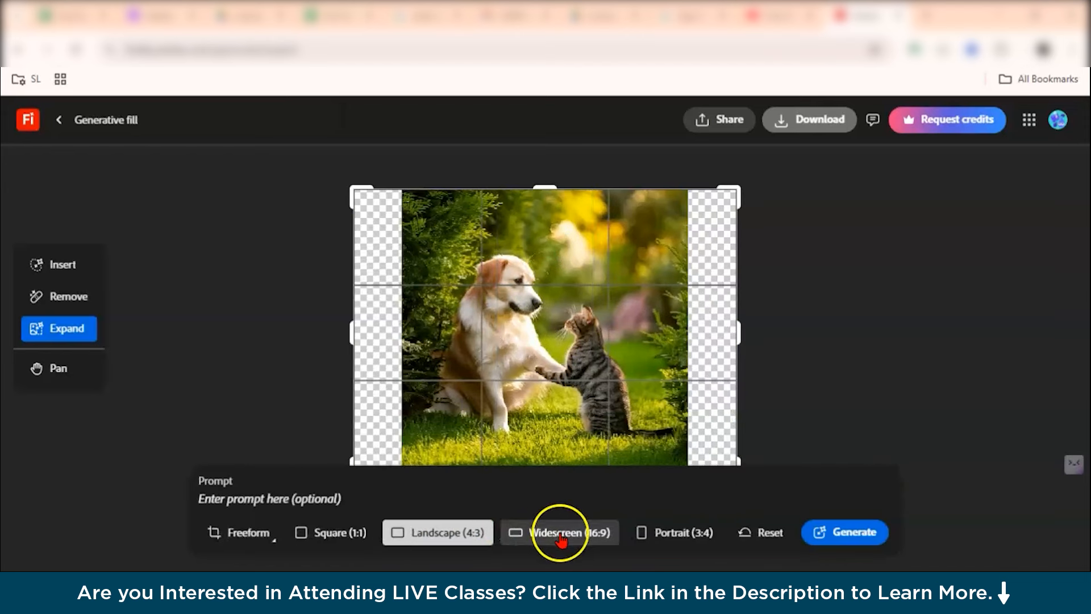
click(682, 544)
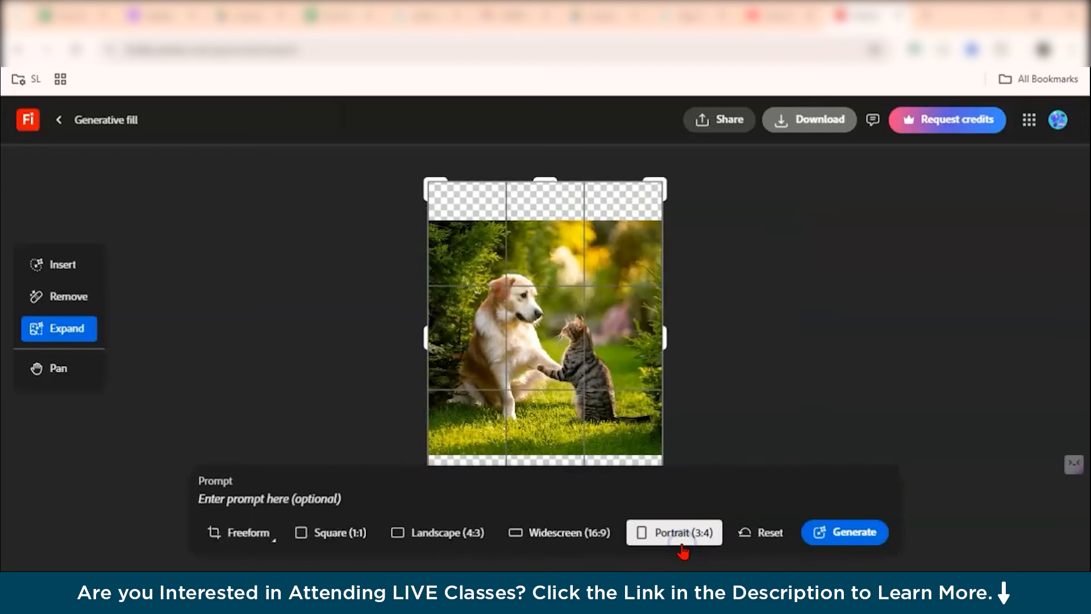
click(259, 535)
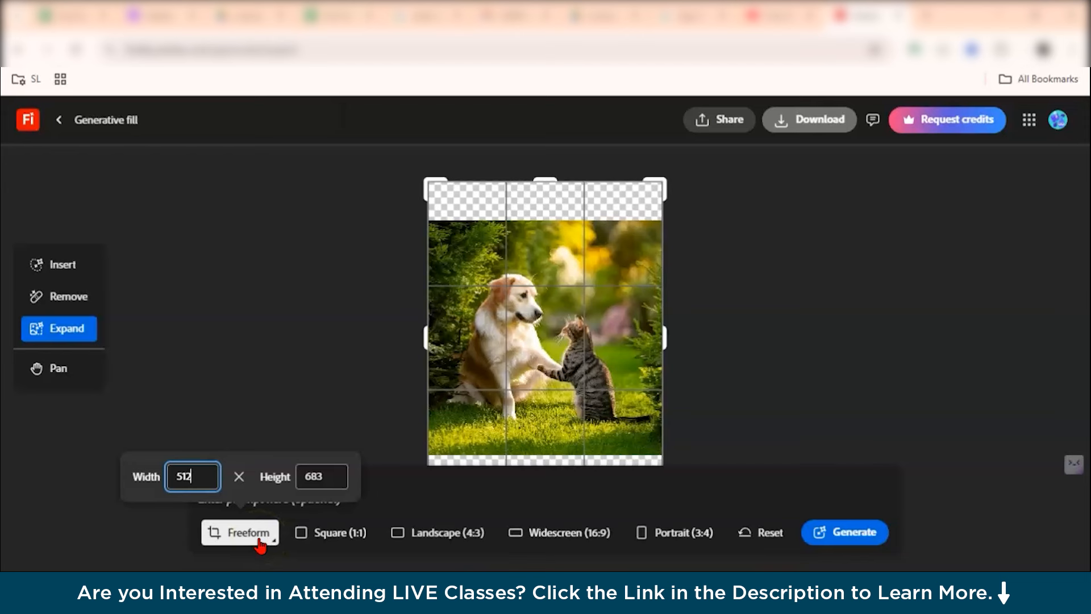
Expand the canvas to Landscape (4:3) and generate the fill without a prompt.
click(419, 536)
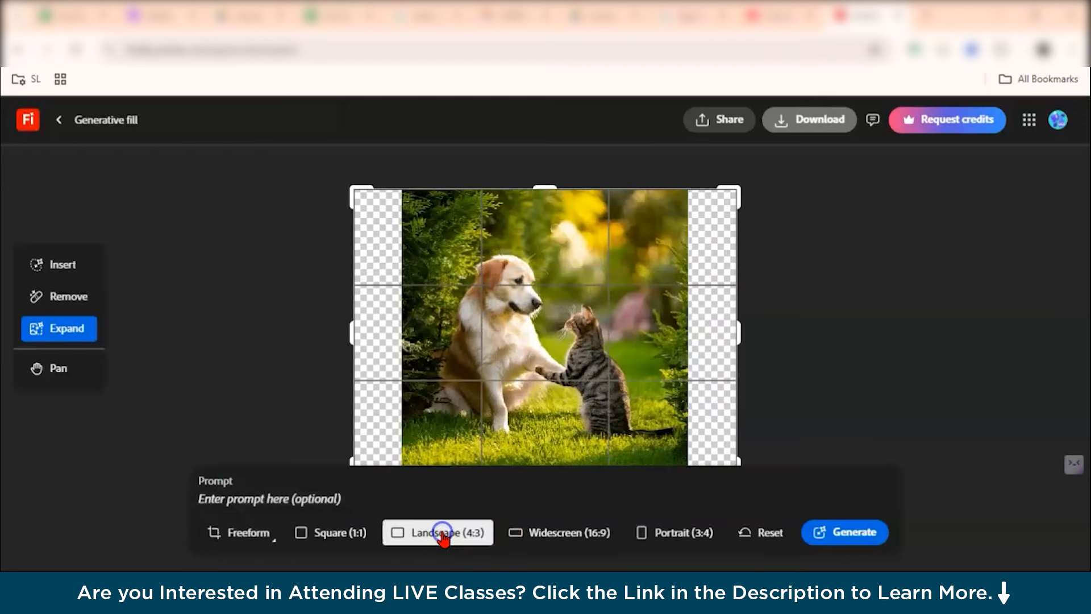
click(747, 378)
scroll(750, 377, down, 2)
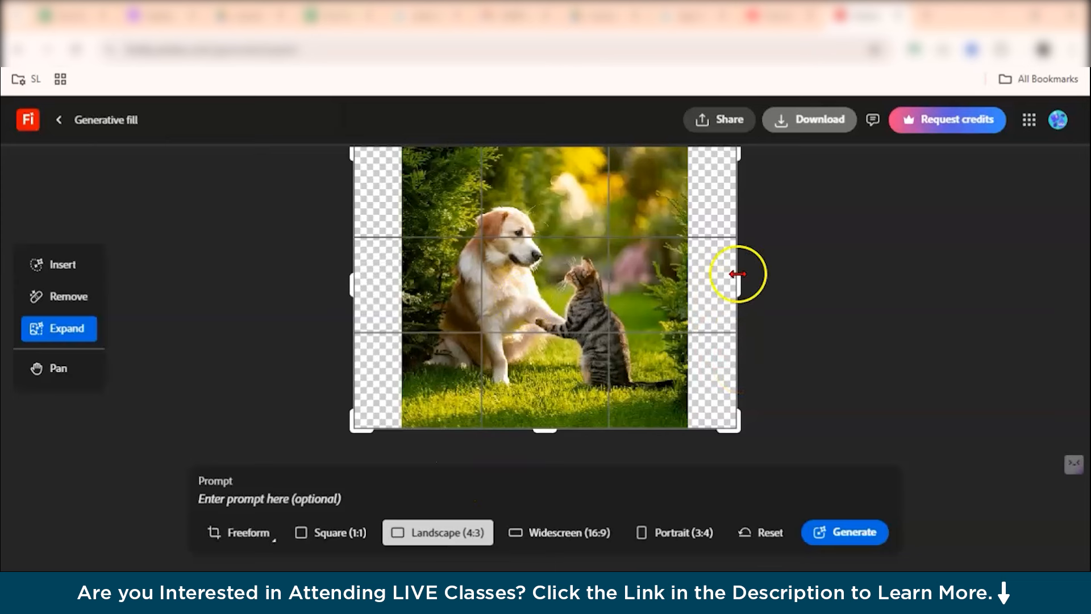
click(827, 543)
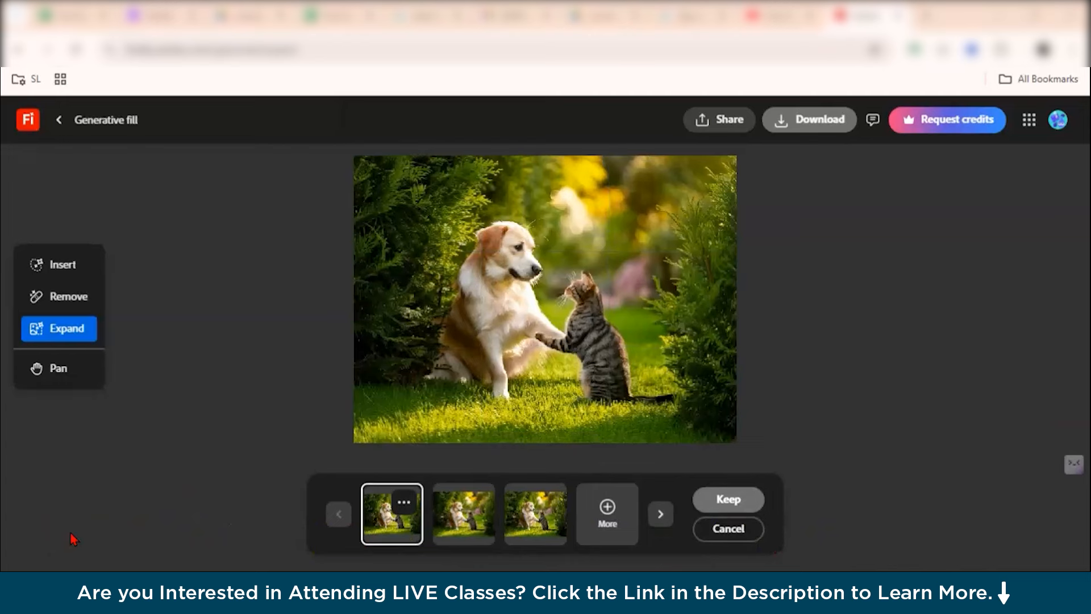
Compare the expanded variations and cancel the expansion.
scroll(378, 387, up, 2)
scroll(378, 387, down, 2)
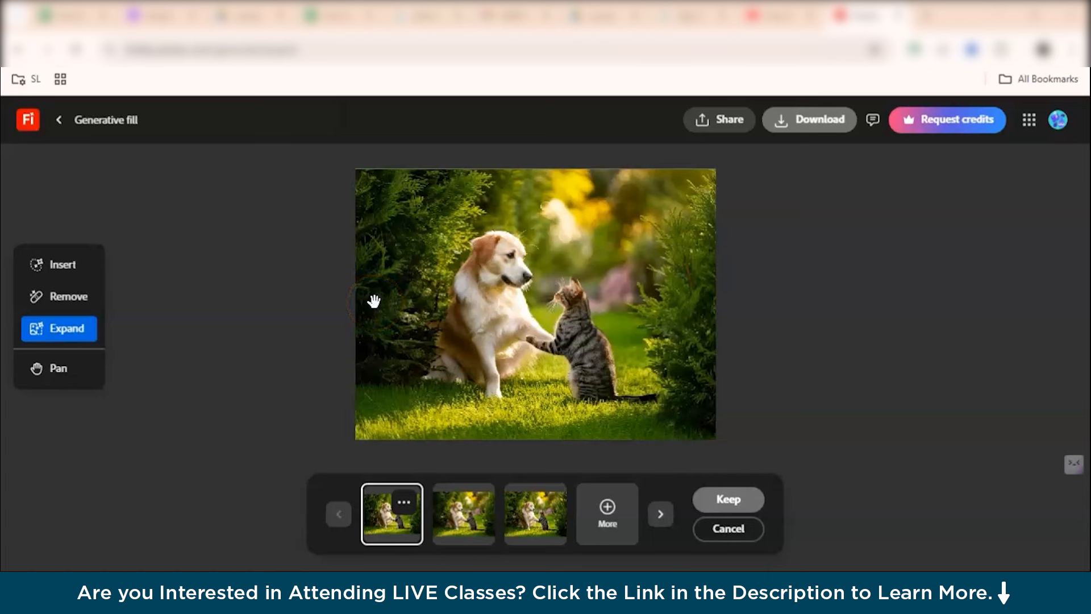
click(467, 520)
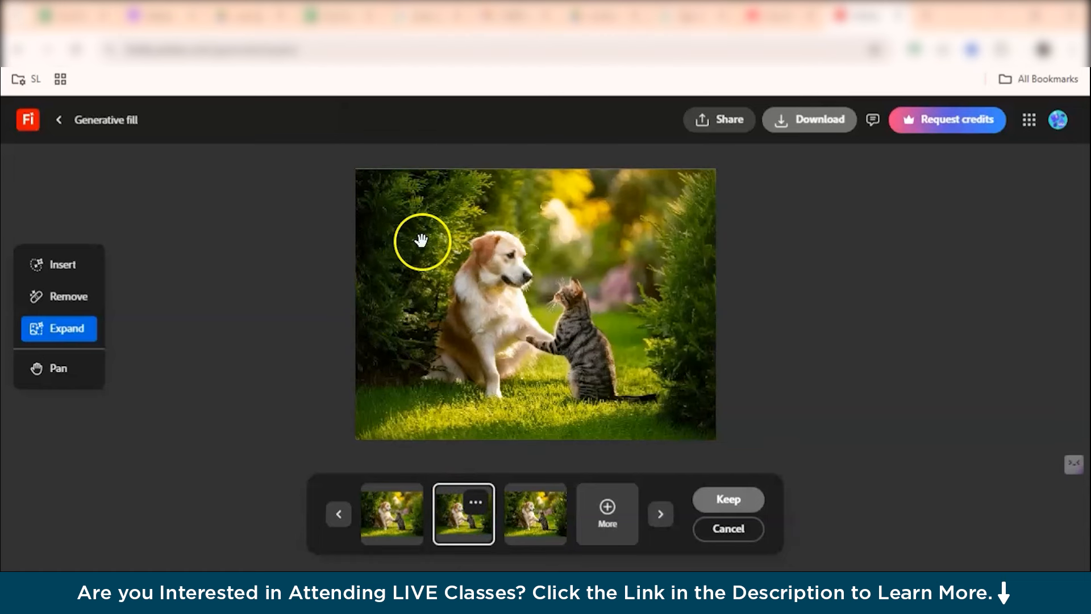
click(379, 500)
click(444, 518)
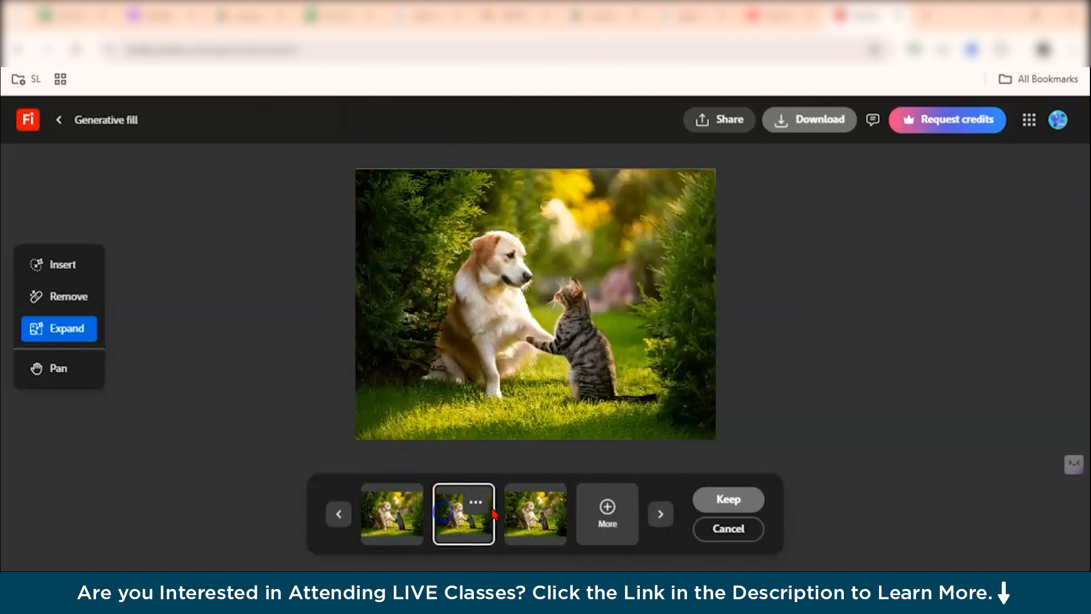
click(531, 520)
click(659, 291)
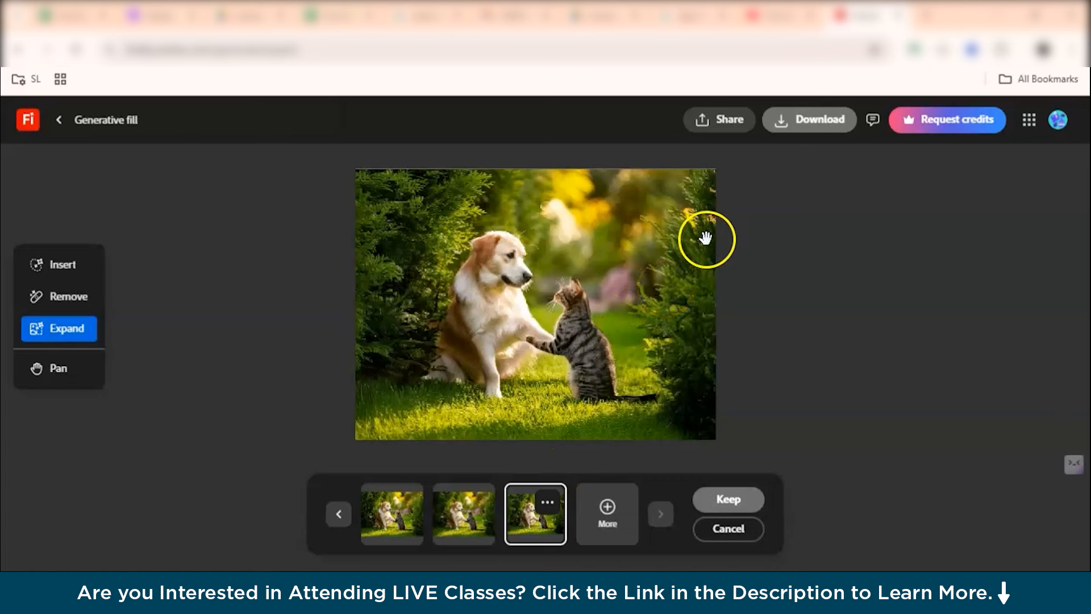
click(407, 513)
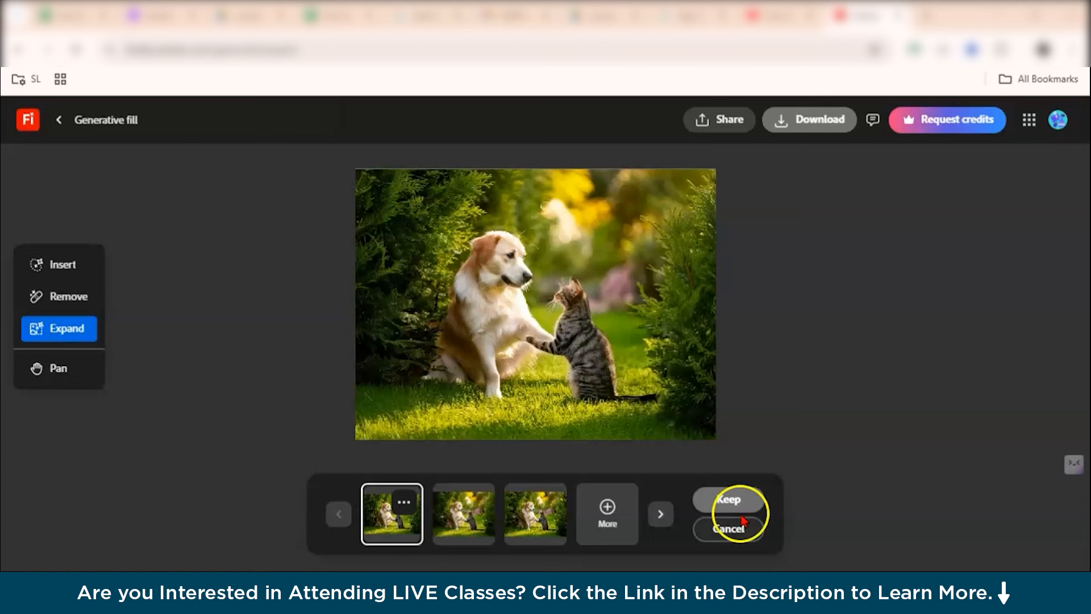
click(730, 530)
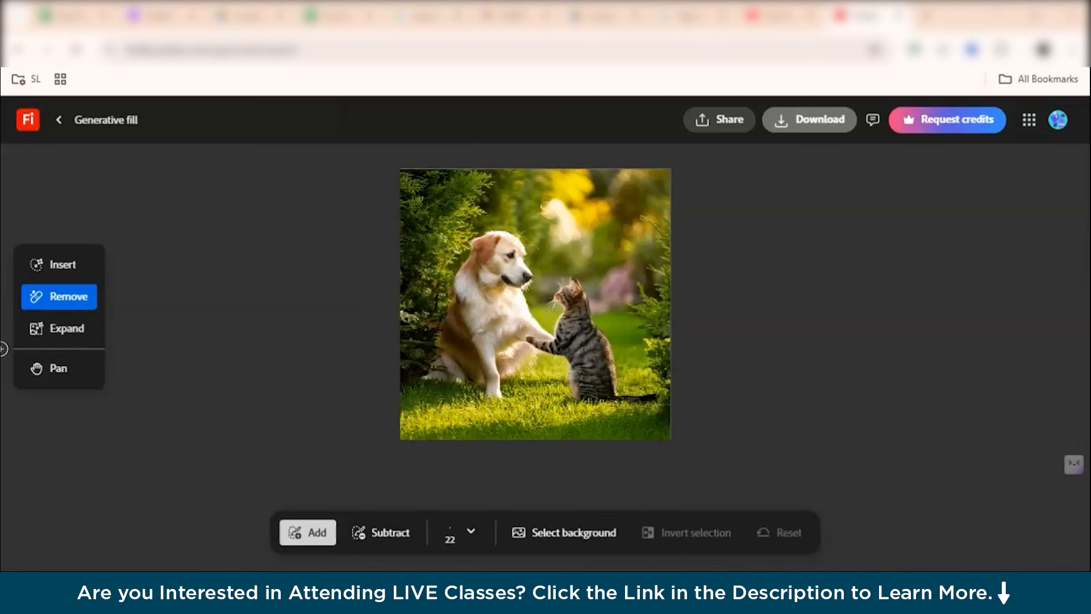
Select the image background and try removing it, comparing the generated removal variations before dismissing them.
click(547, 535)
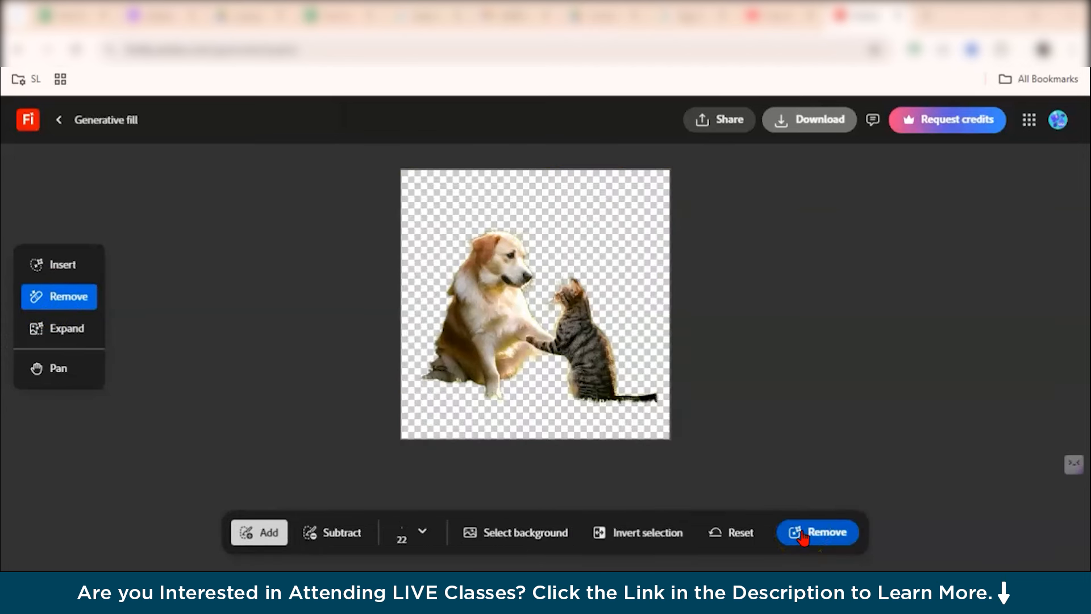
click(802, 534)
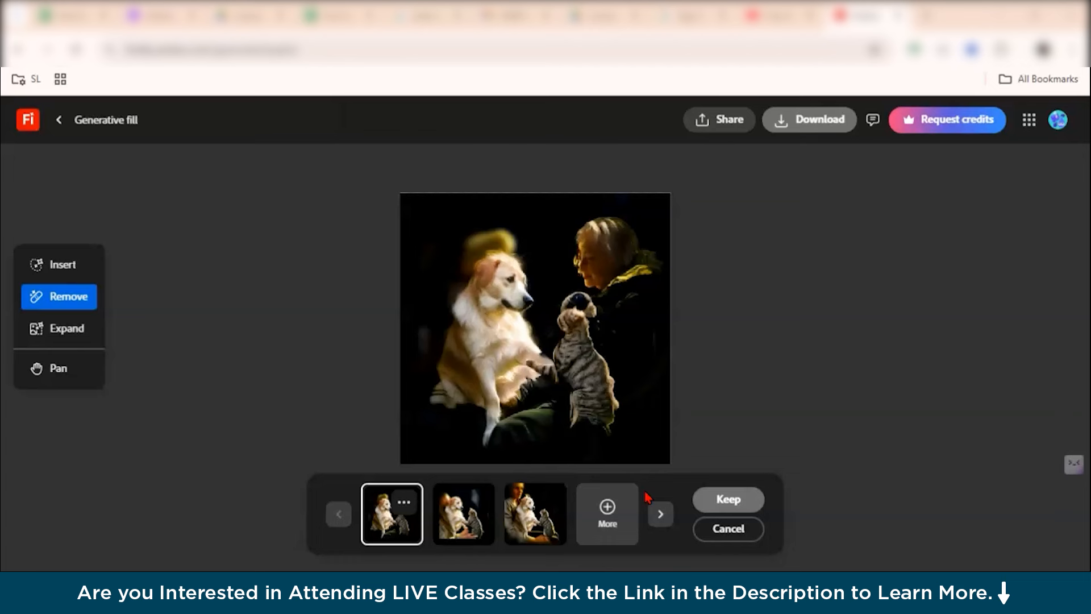
click(489, 495)
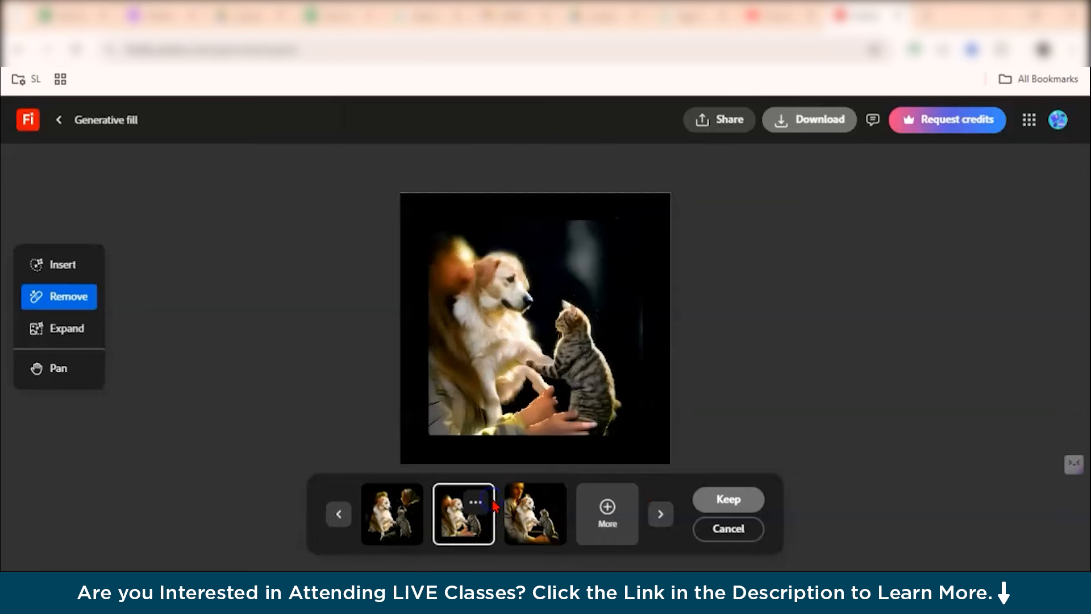
click(513, 512)
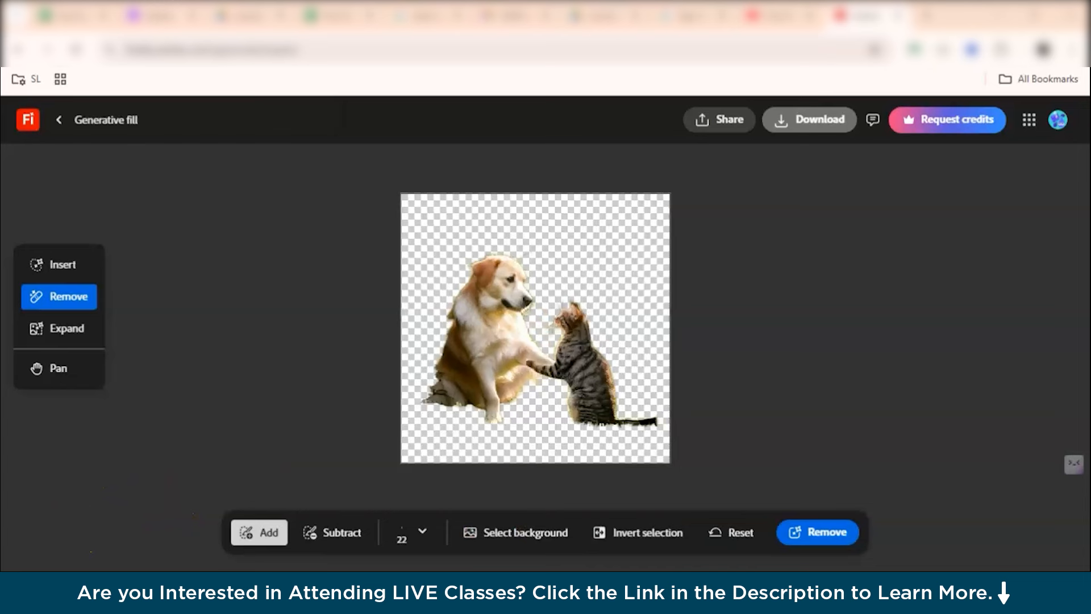
Switch to Insert and generate a fill for the selected background with the prompt "a sunny beach".
click(59, 265)
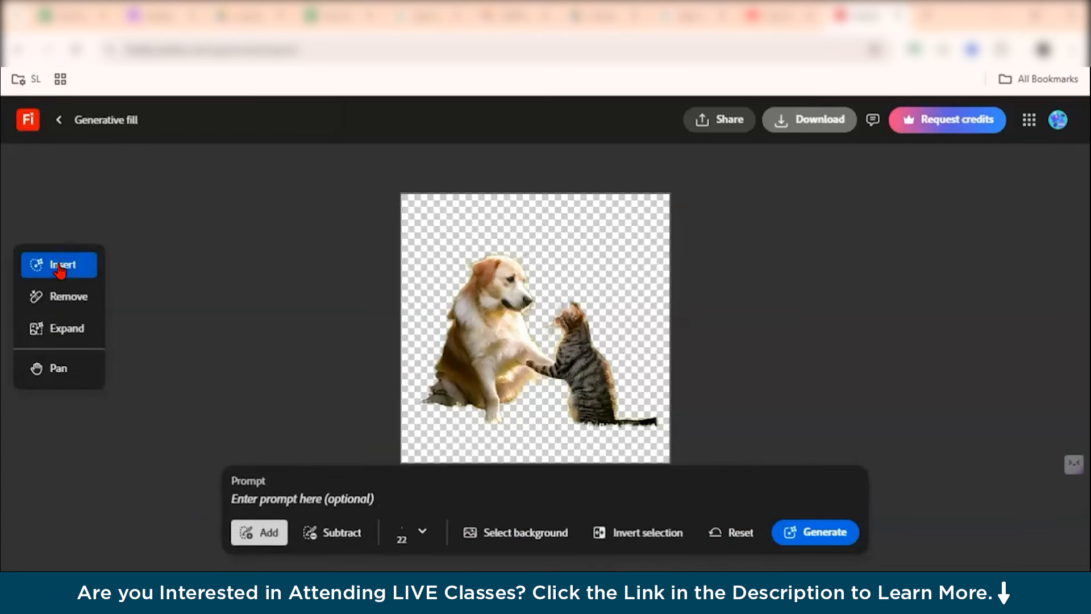
click(314, 499)
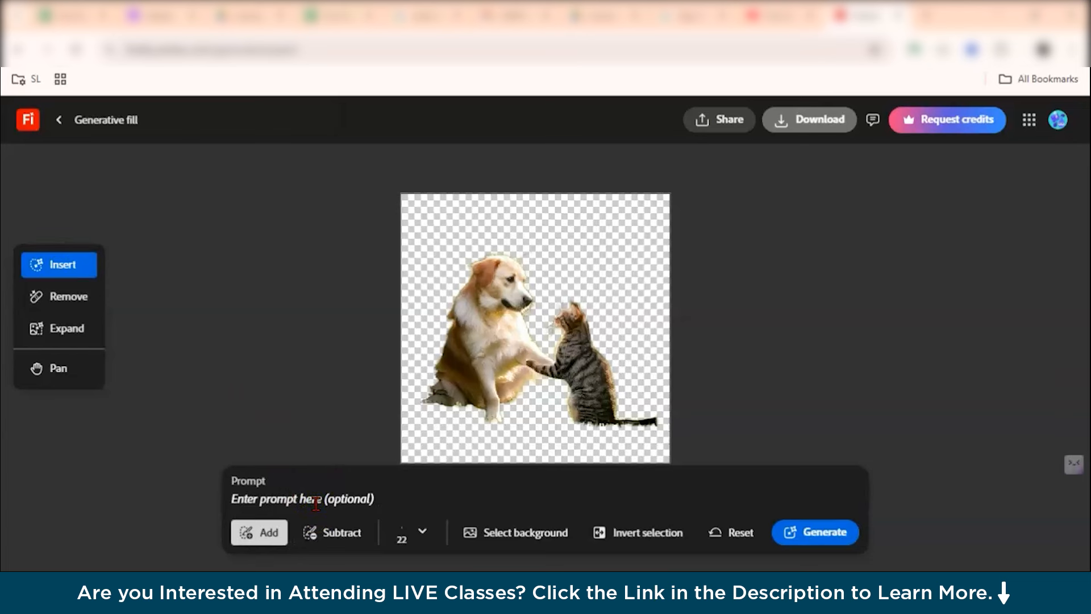
text(a sunny beach)
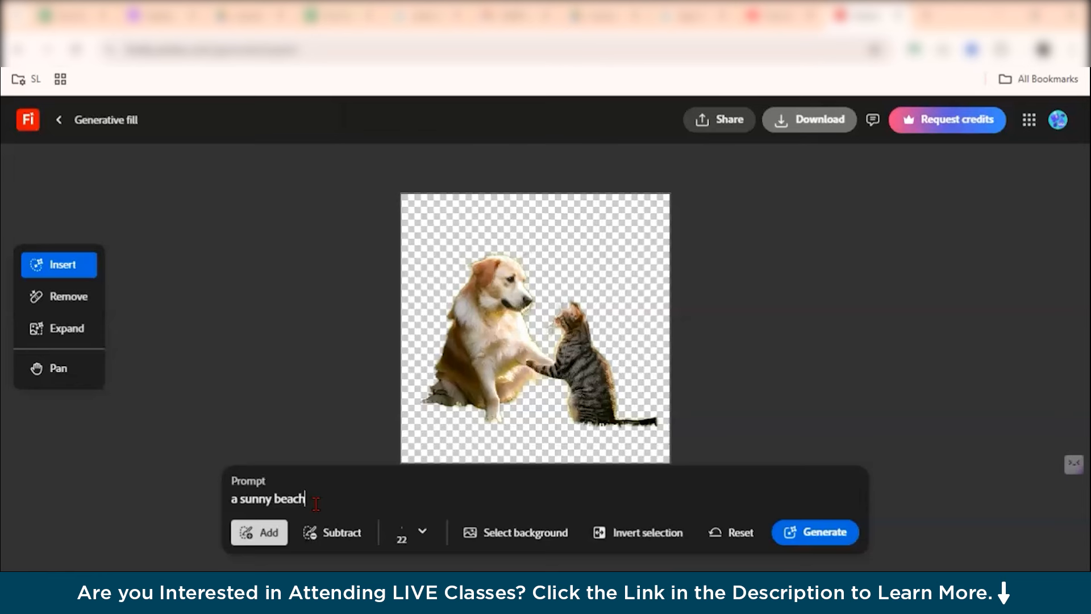
click(804, 534)
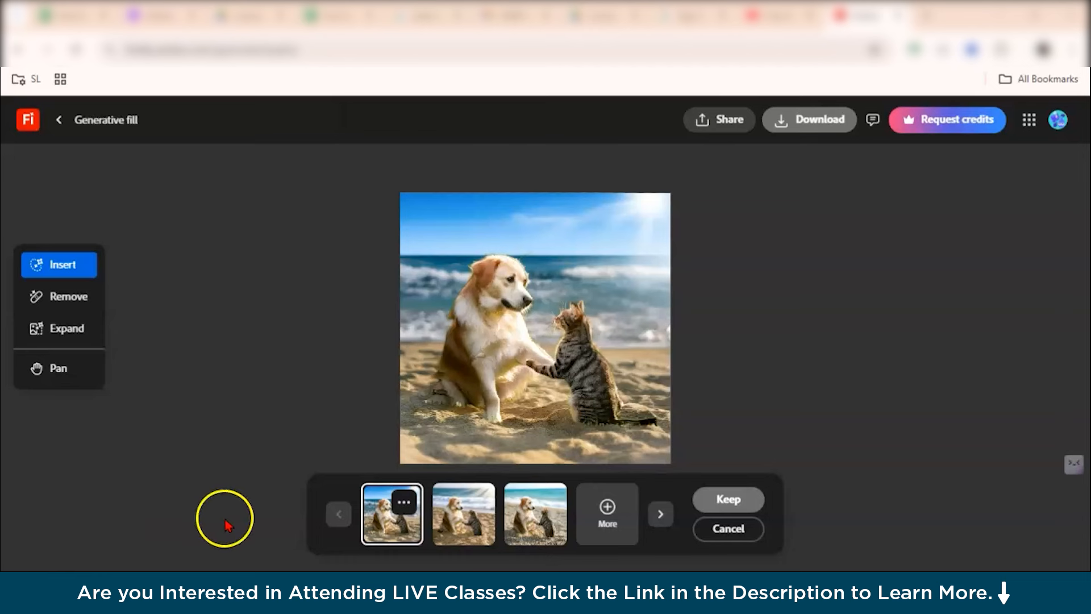
Compare the generated beach background variations, returning to the first one.
click(473, 525)
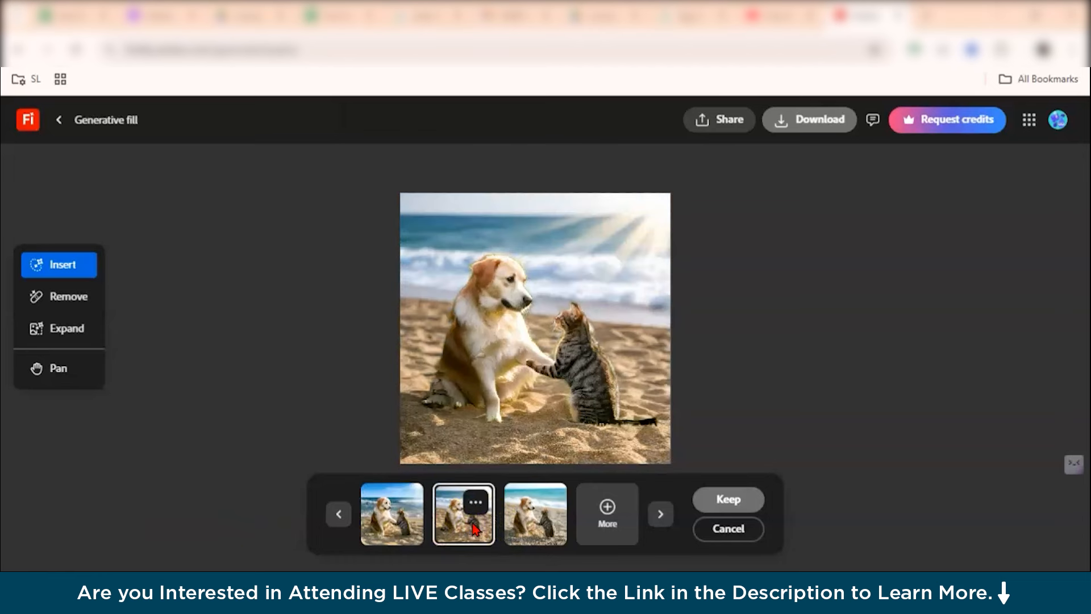
click(543, 514)
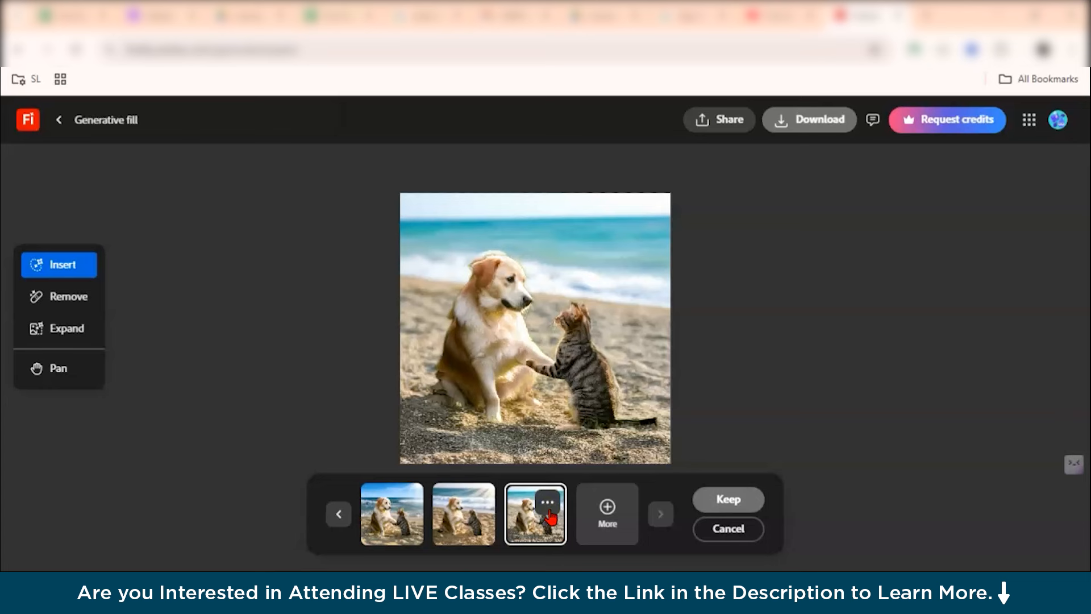
click(402, 518)
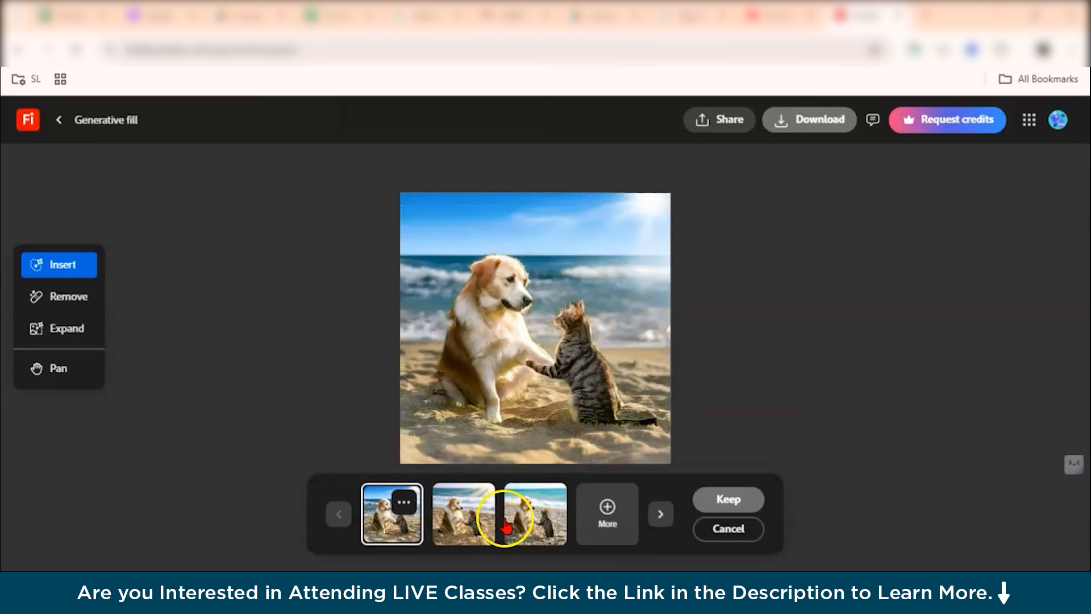
click(526, 515)
click(465, 512)
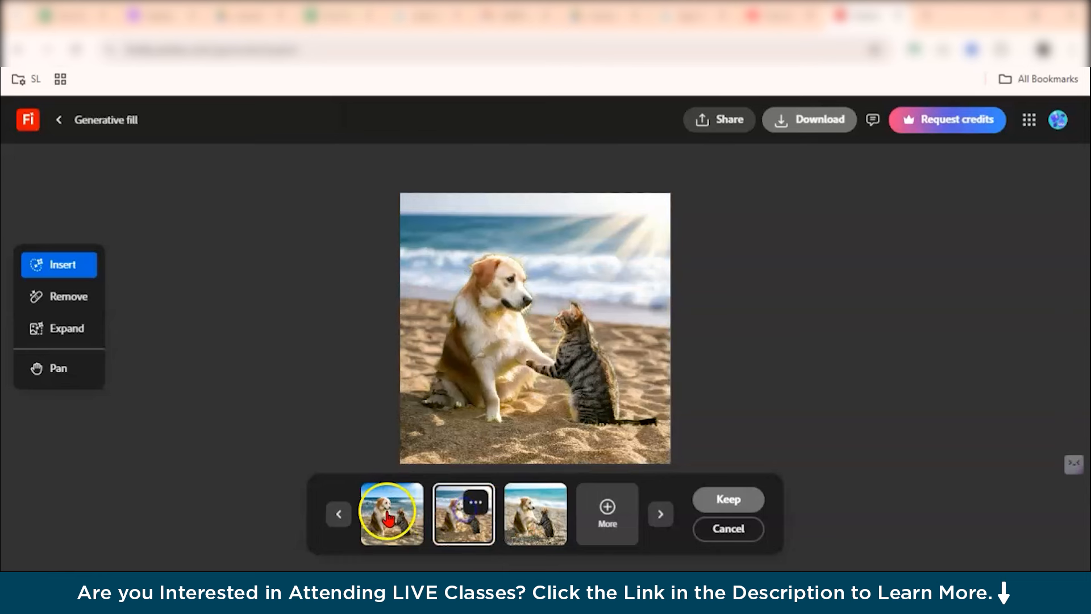
click(406, 511)
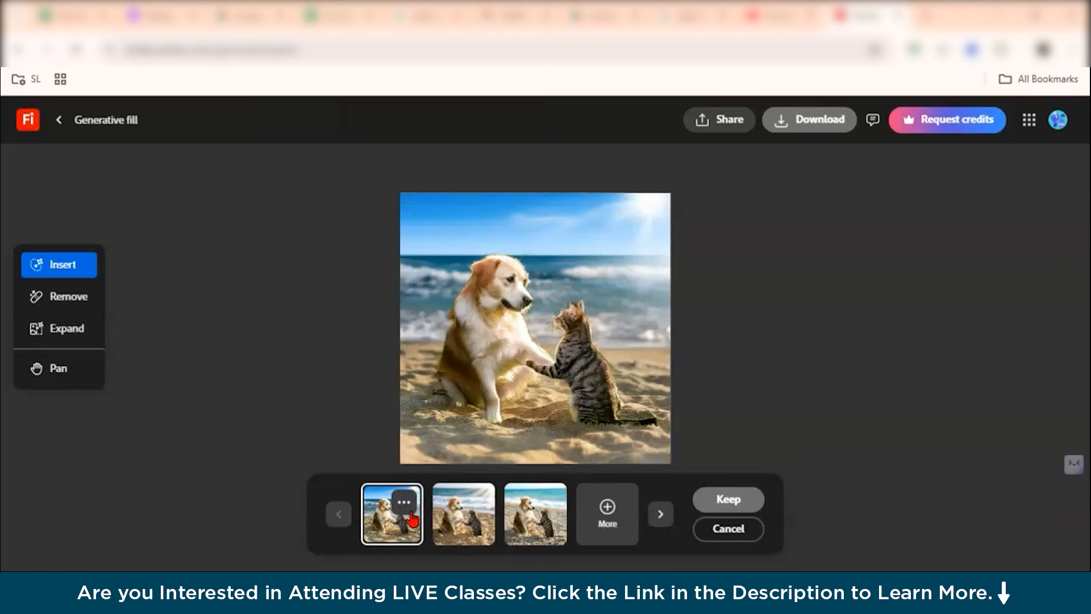
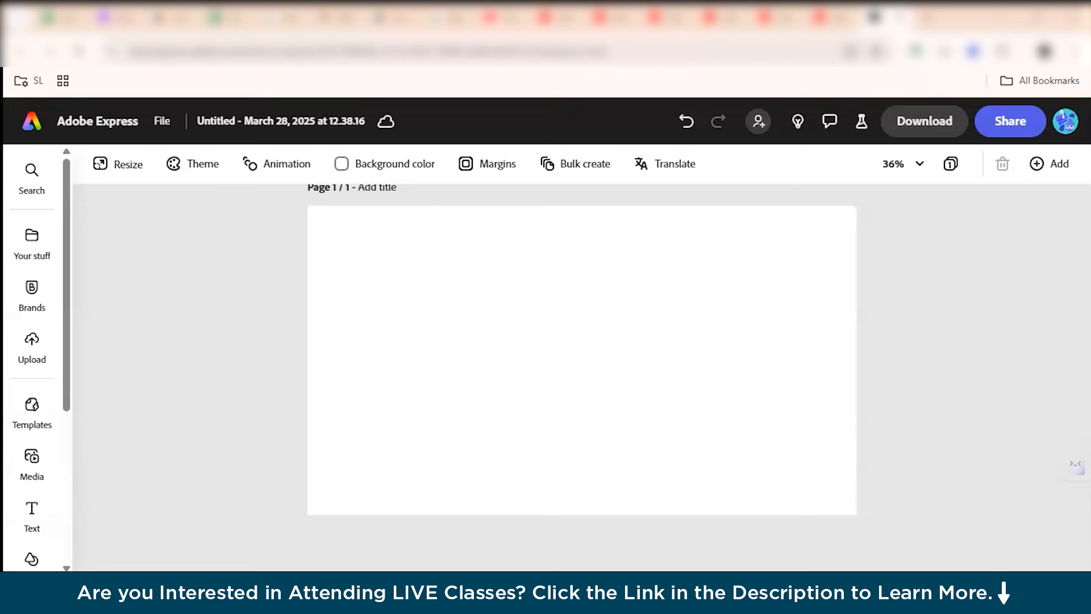
Explore the editor's side rail categories from Your stuff down to Add-ons.
scroll(364, 309, up, 1)
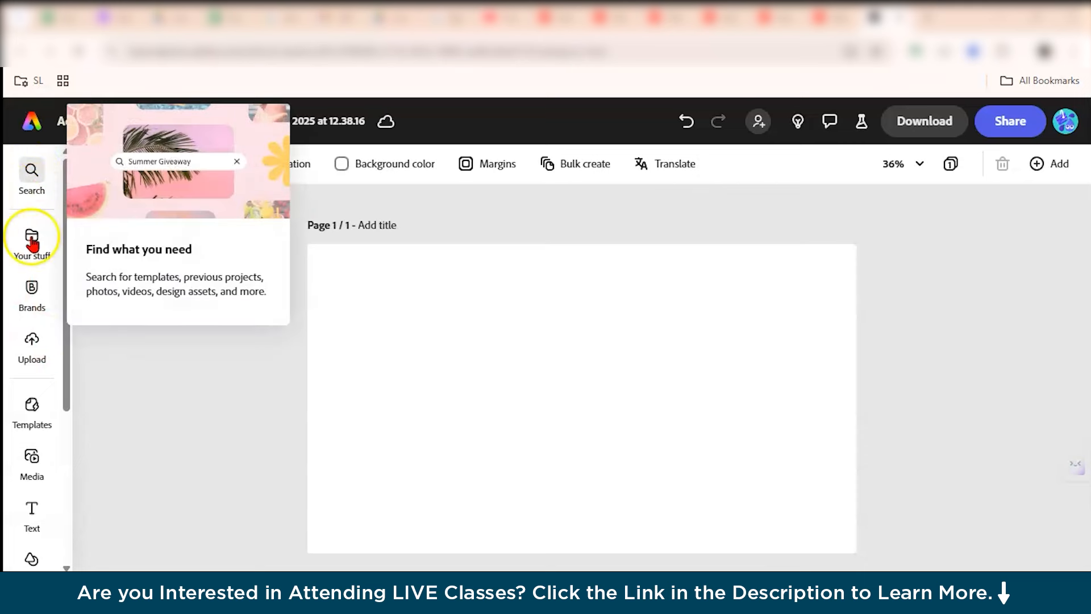
mouse_move(40, 256)
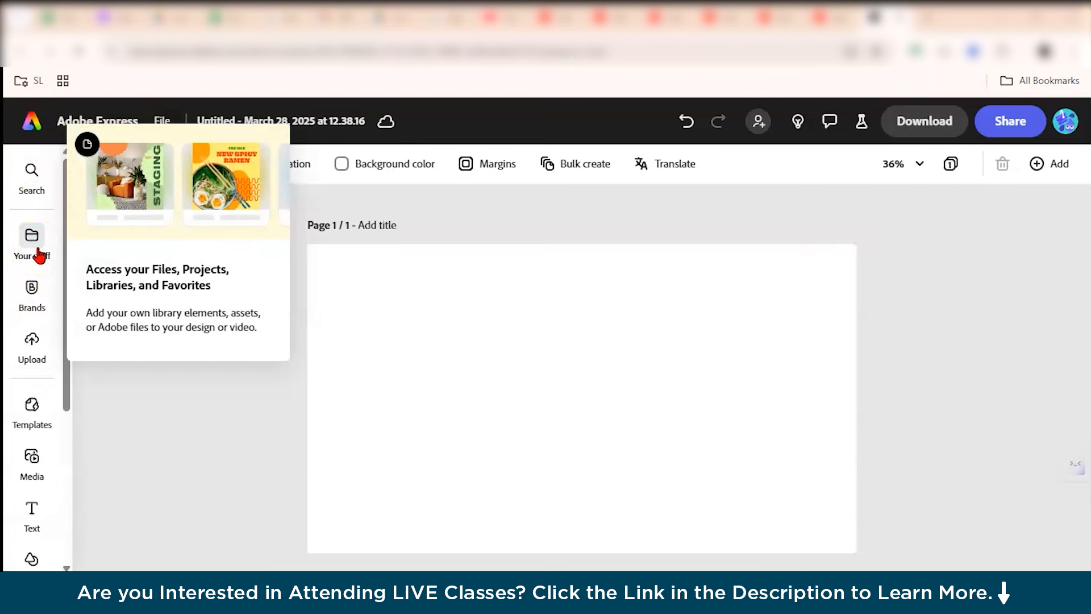
click(33, 296)
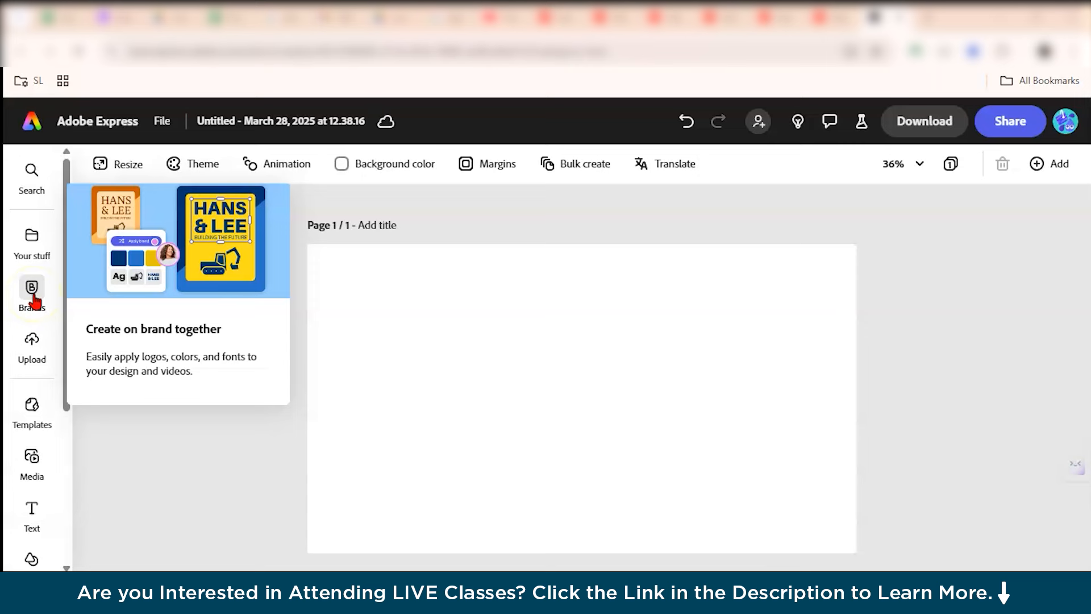
click(33, 348)
click(41, 402)
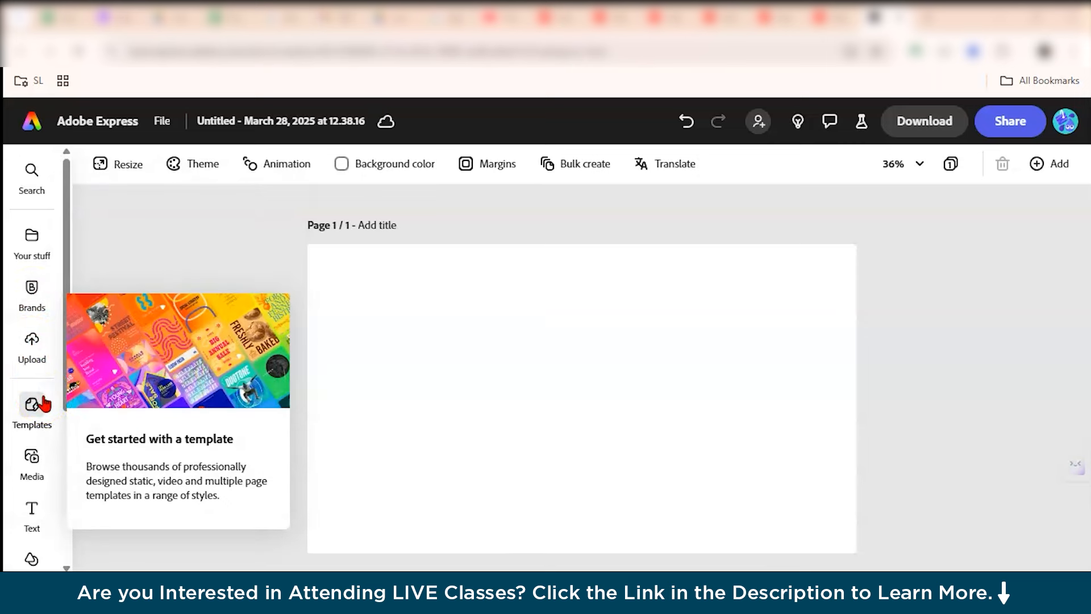
click(36, 466)
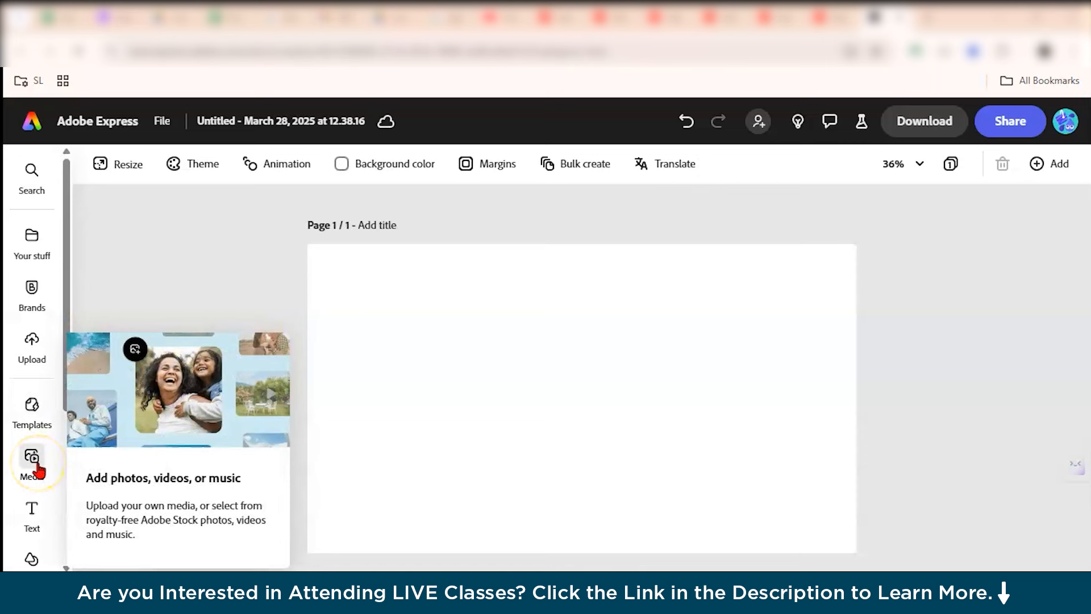
drag(69, 327, 78, 485)
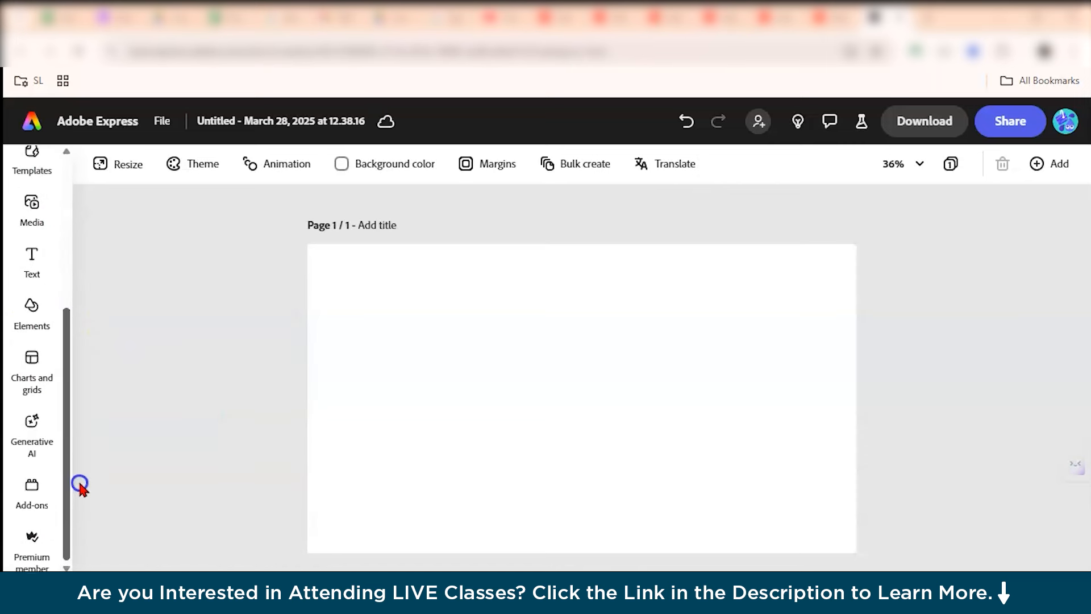
click(33, 275)
click(32, 312)
click(31, 372)
click(39, 430)
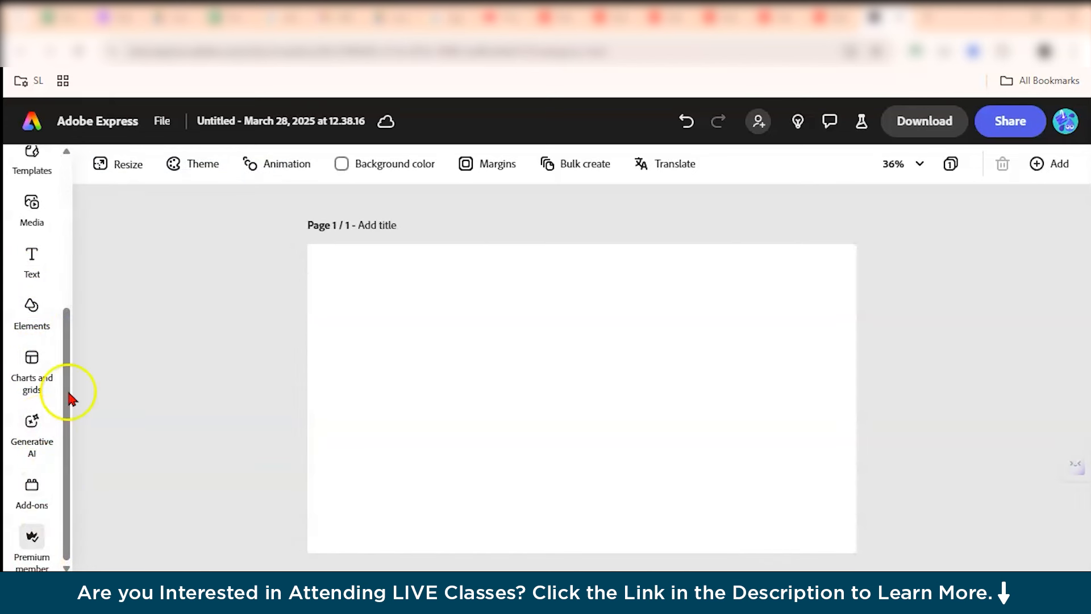
Open the Text panel and browse the Generate text effects presets before returning to the Text panel.
click(36, 268)
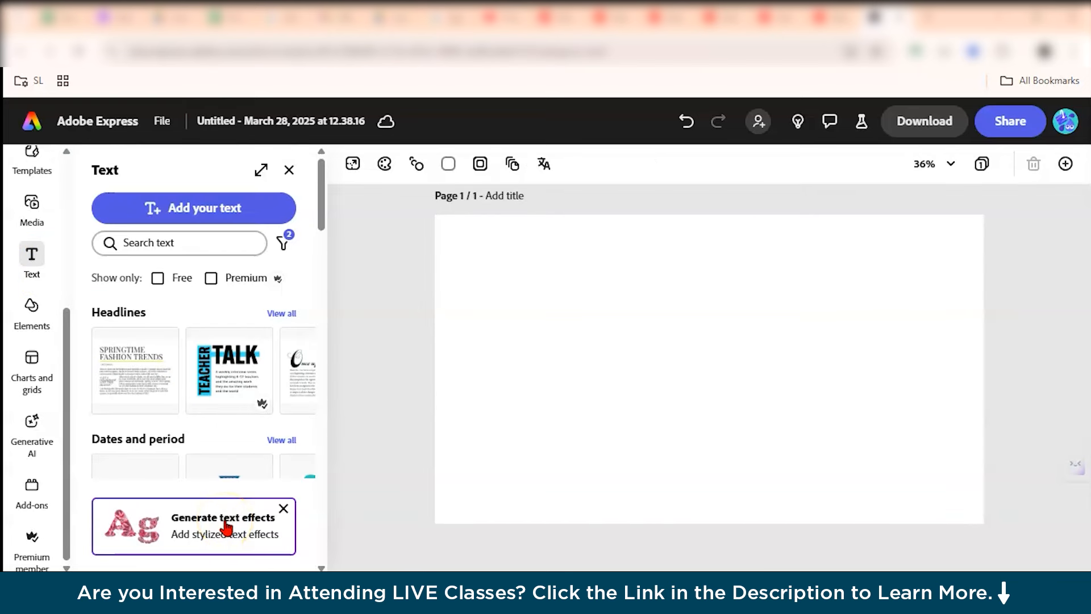
click(227, 525)
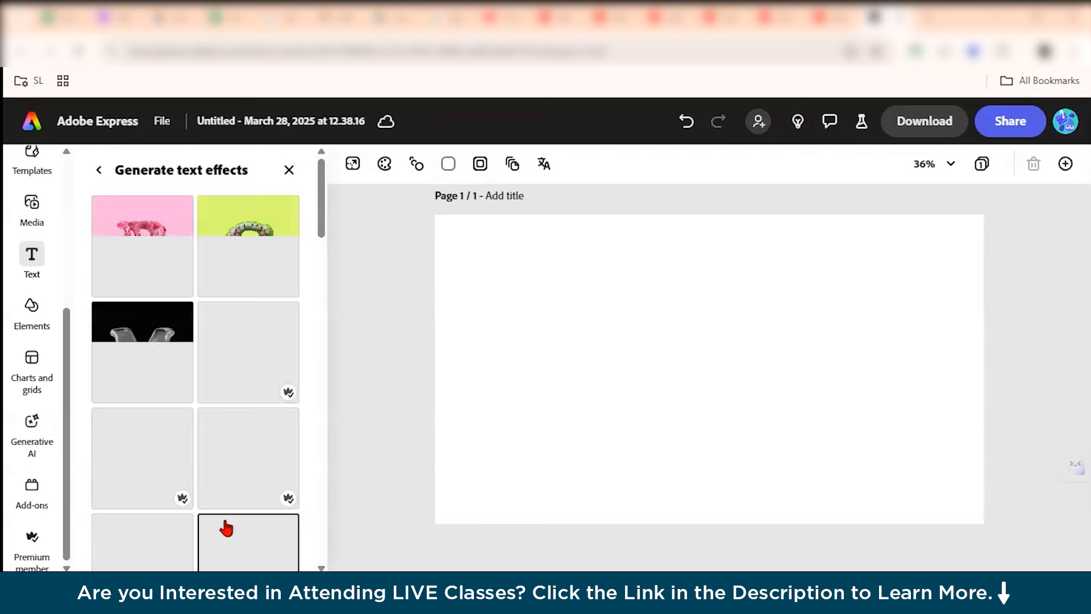
scroll(192, 370, down, 15)
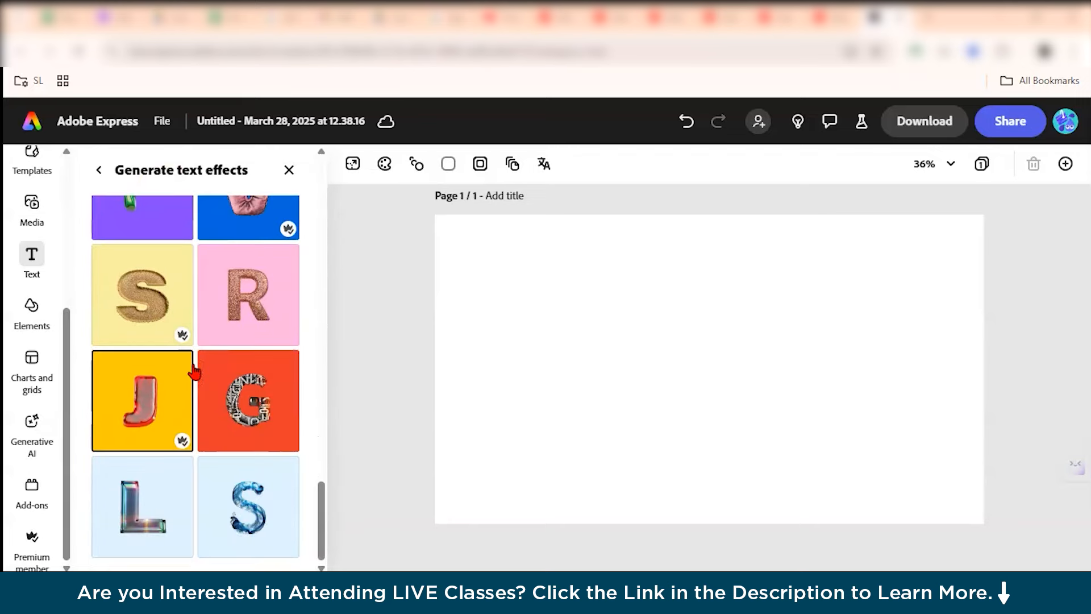
scroll(193, 373, up, 15)
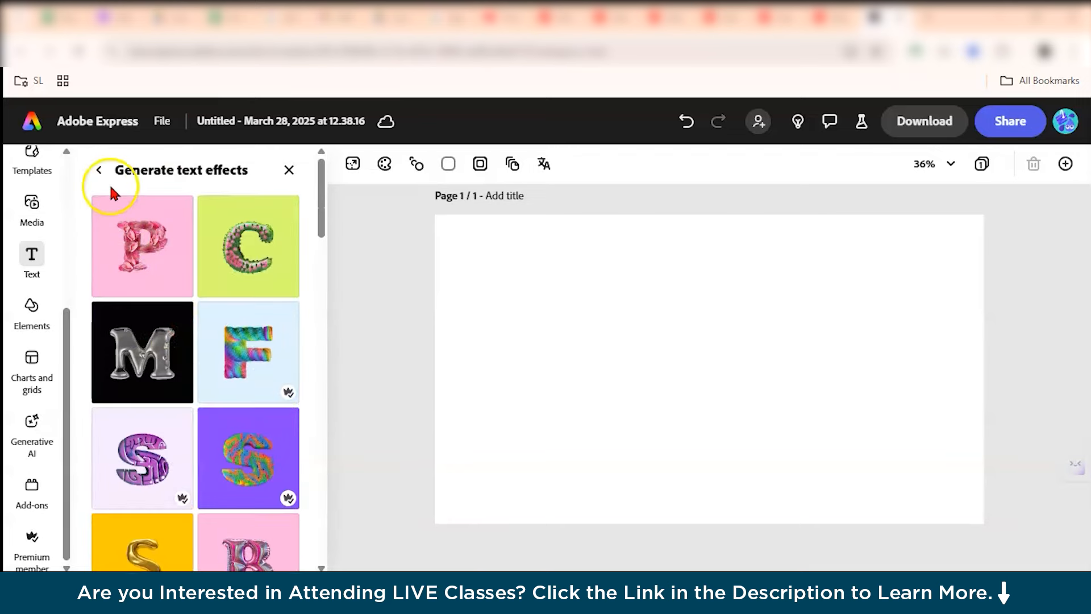
click(100, 170)
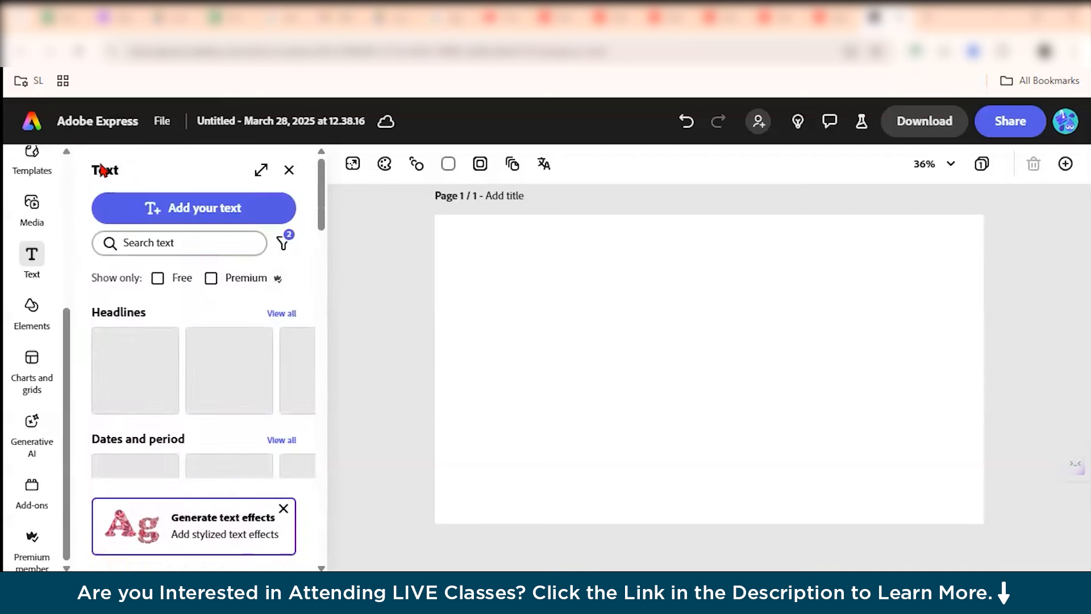
Add a new text box reading POPCORN to the page.
click(193, 206)
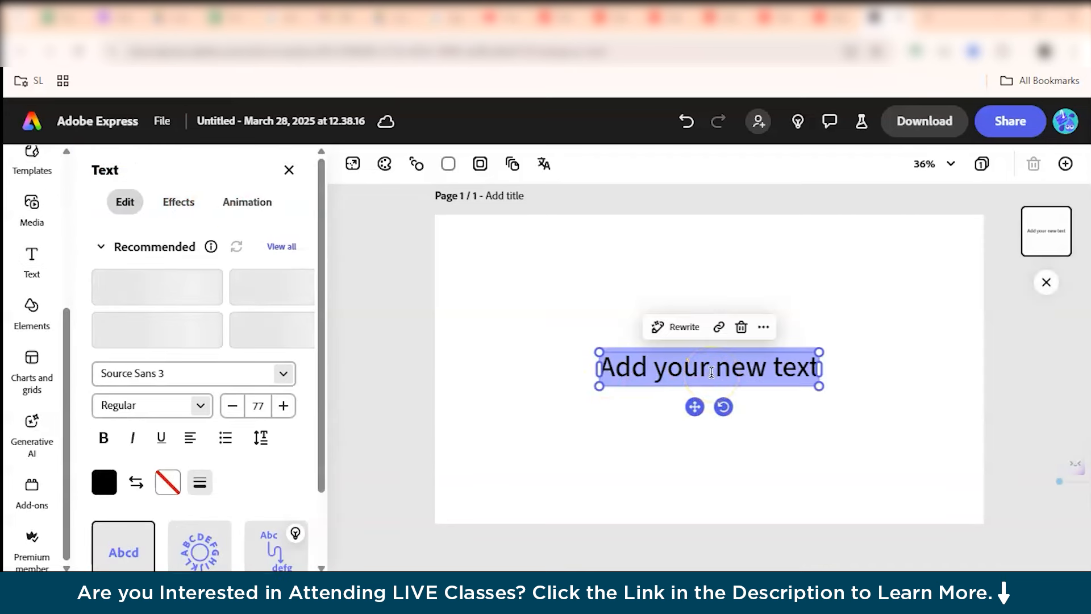
text(POPCORN)
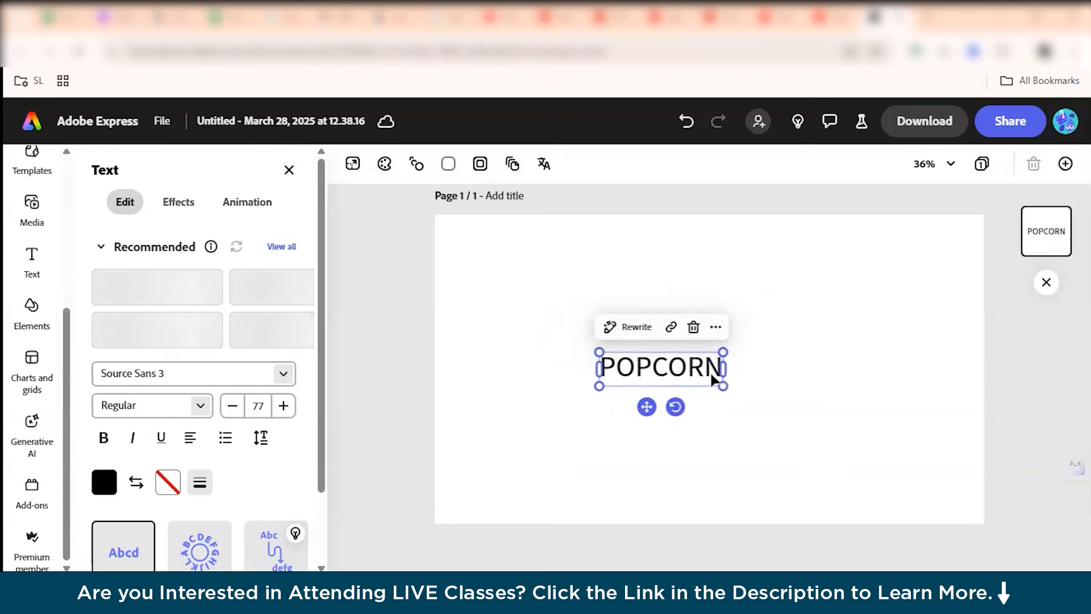
Apply the Arch text layout to the POPCORN text, after trying Dynamic and Circle, and enlarge it across the page.
scroll(226, 418, down, 1)
scroll(230, 455, down, 2)
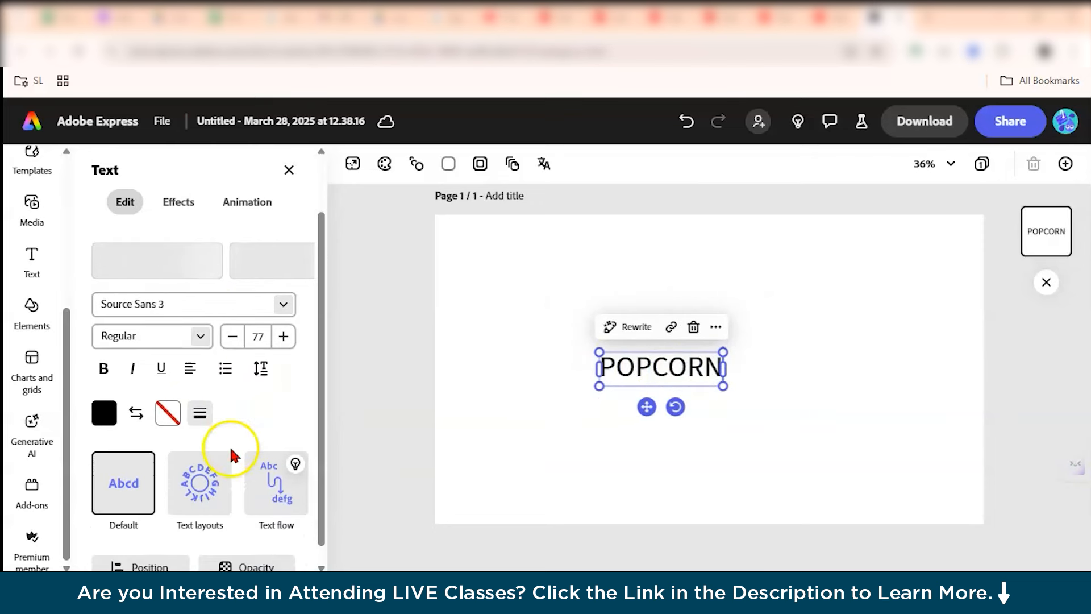
mouse_move(287, 496)
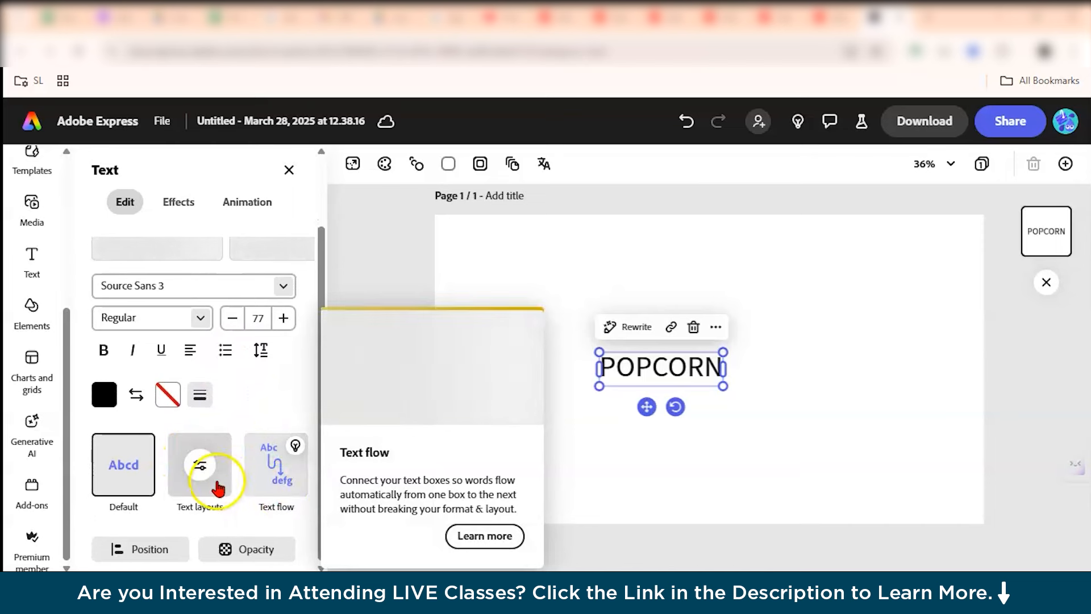
click(215, 480)
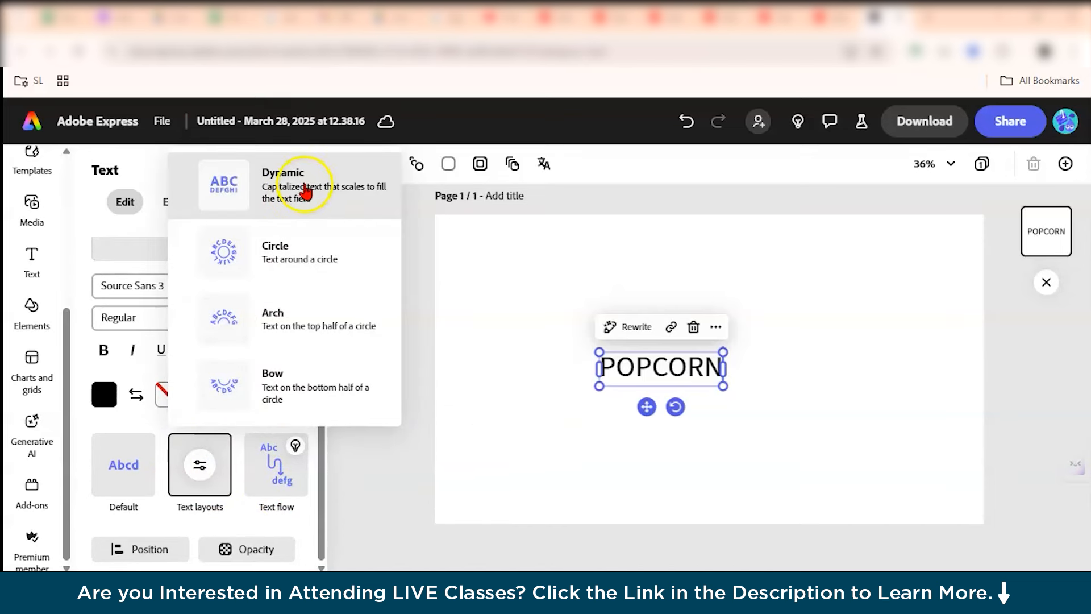
click(305, 189)
click(192, 463)
click(302, 240)
click(200, 463)
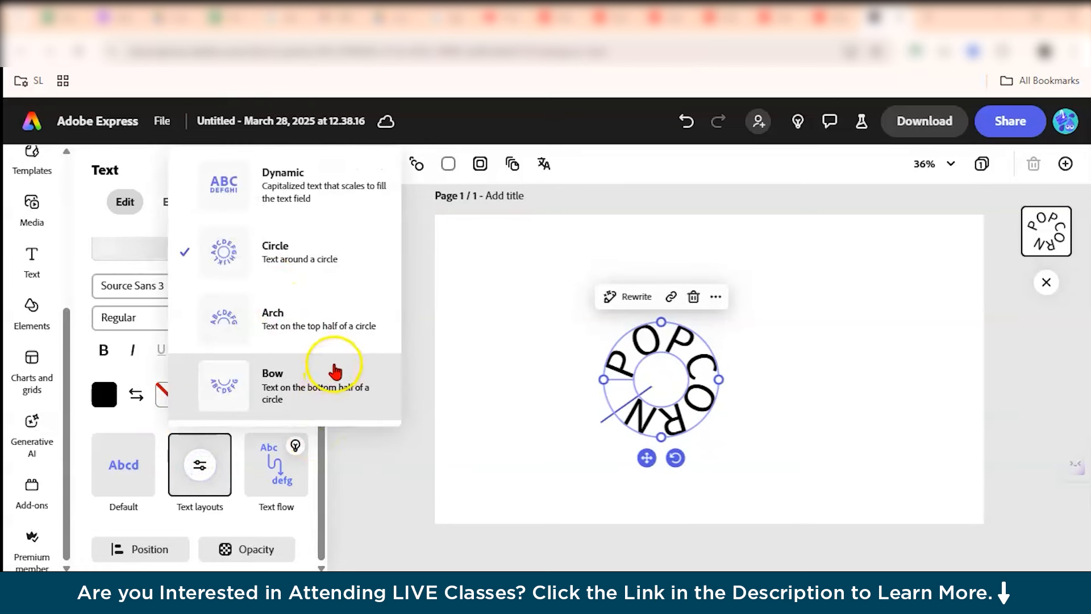
click(339, 327)
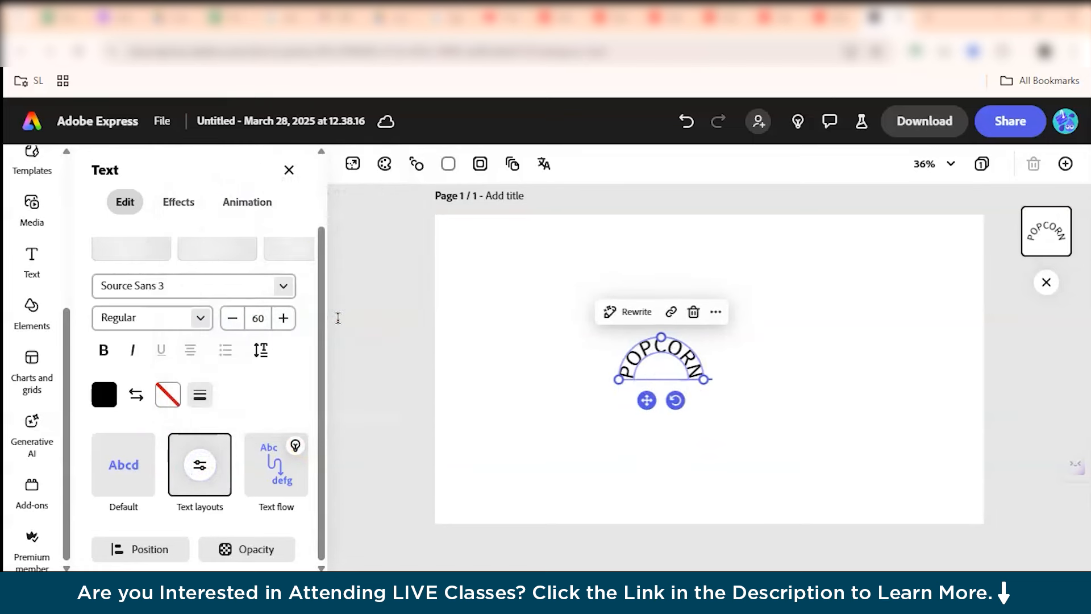
drag(616, 379, 485, 453)
drag(638, 401, 671, 452)
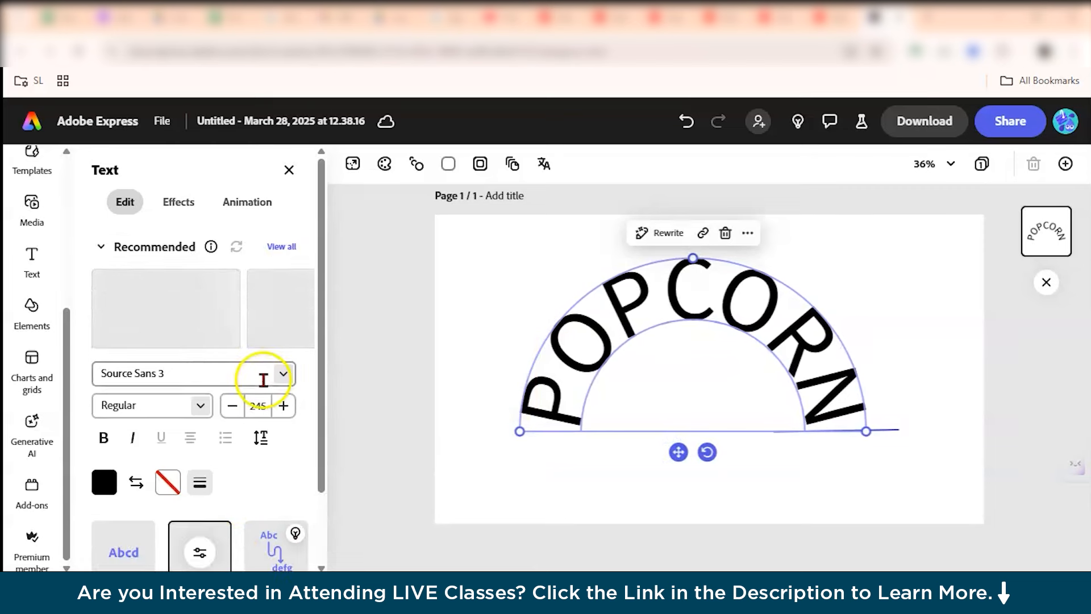
Change the text's font to Abril Fatface in Regular style.
click(285, 375)
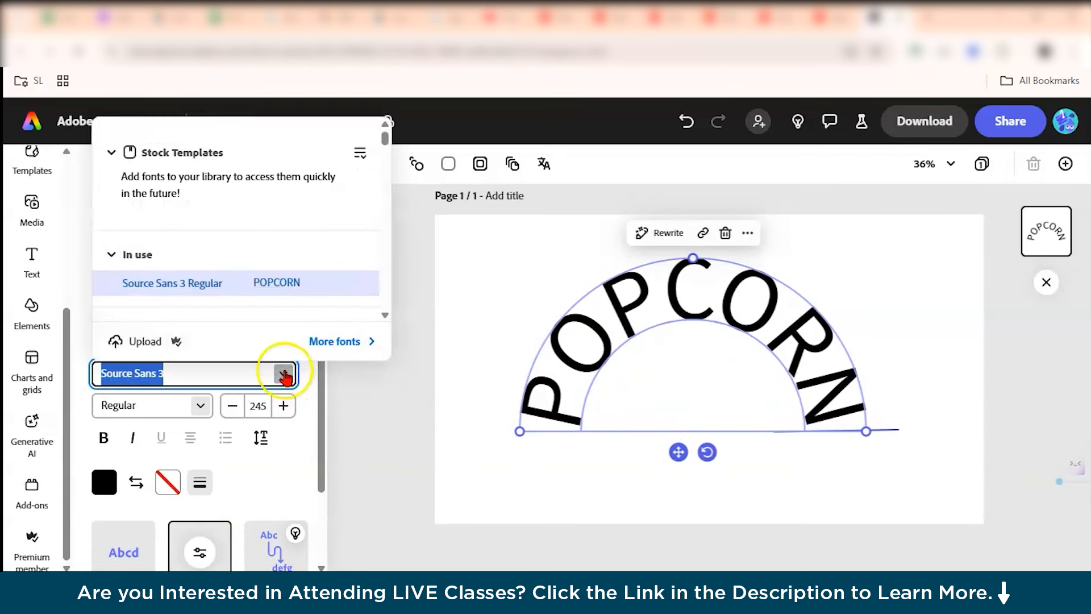
scroll(224, 277, down, 2)
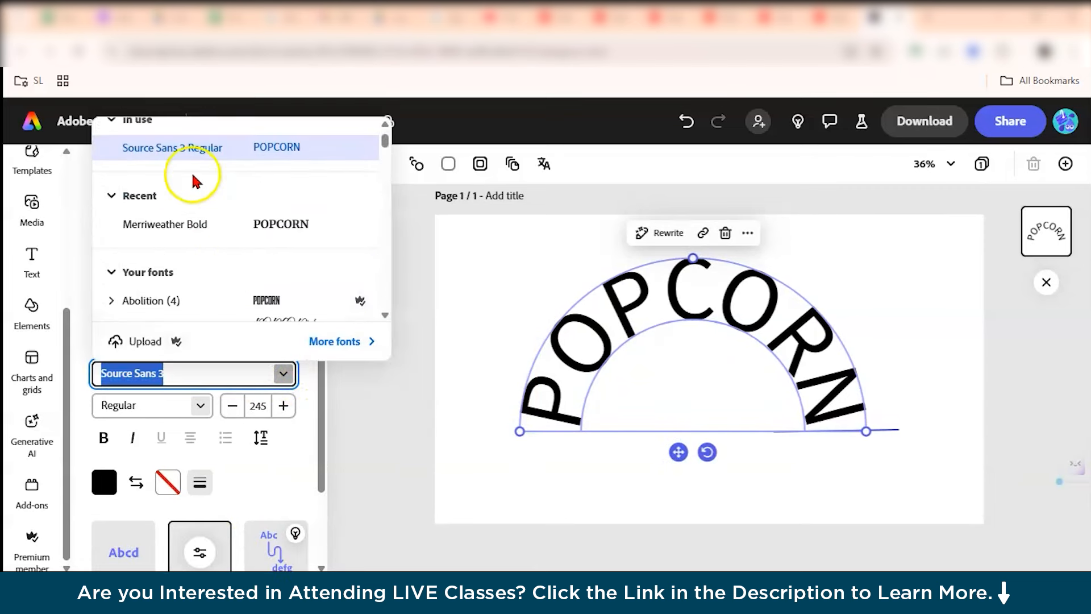
scroll(263, 228, down, 3)
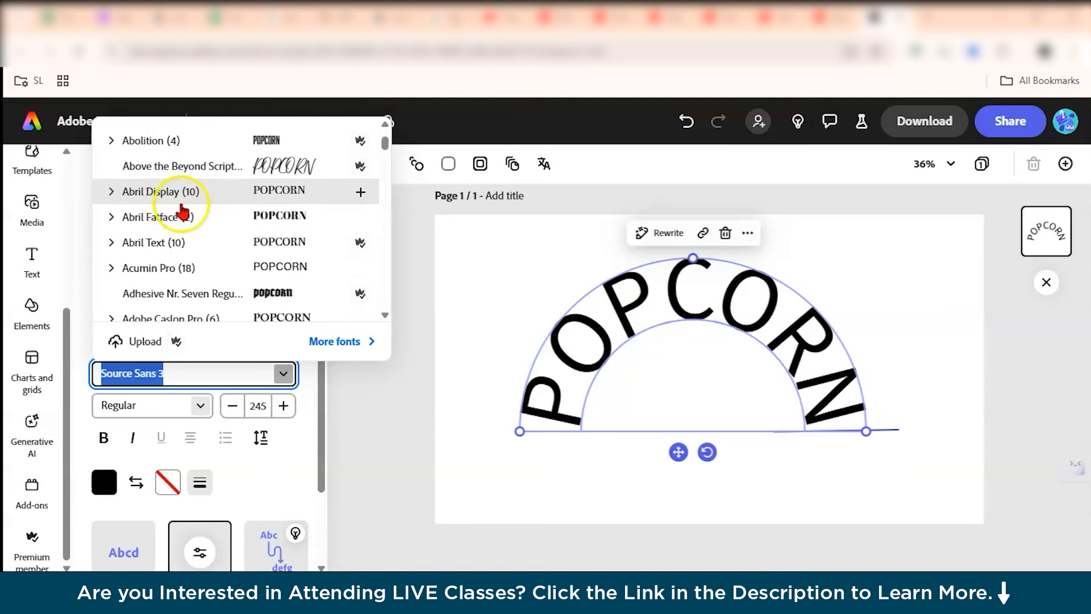
click(230, 218)
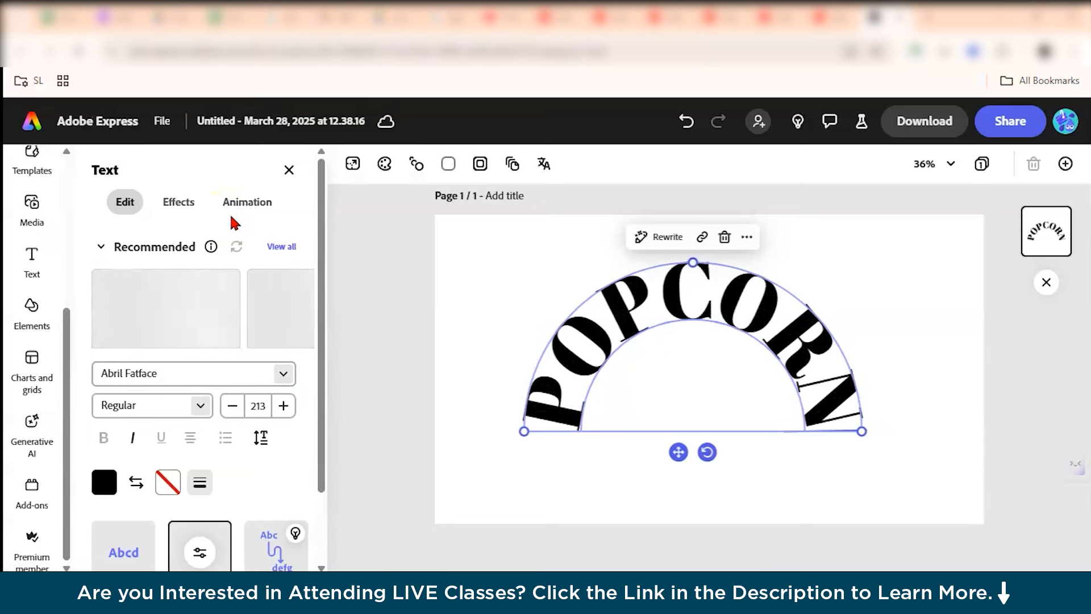
click(199, 408)
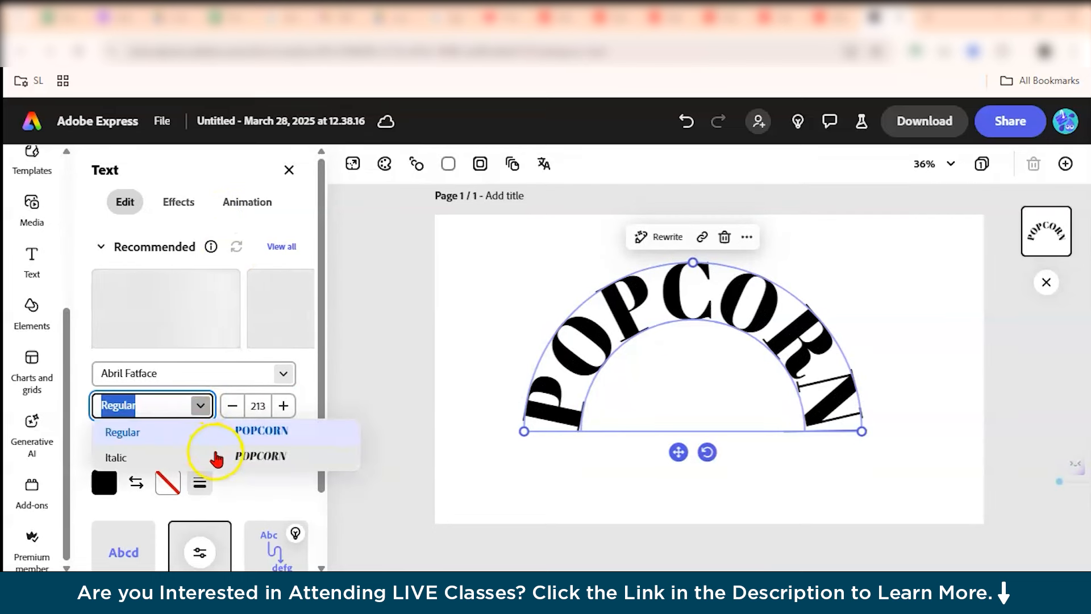
click(219, 433)
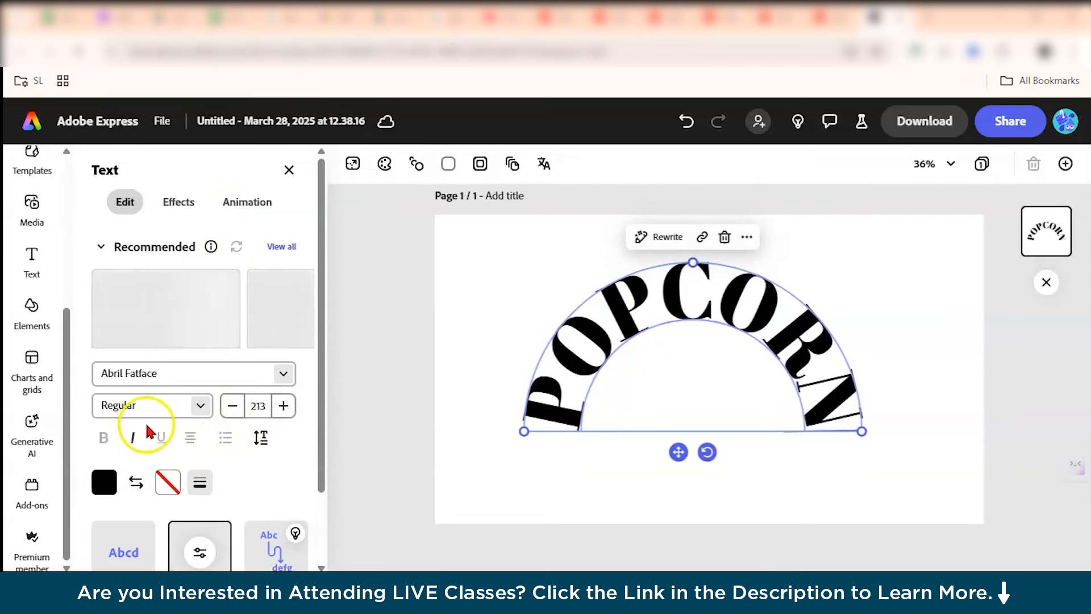
Open the text Effects and browse all the generated text effect categories.
scroll(177, 442, down, 2)
scroll(164, 407, up, 2)
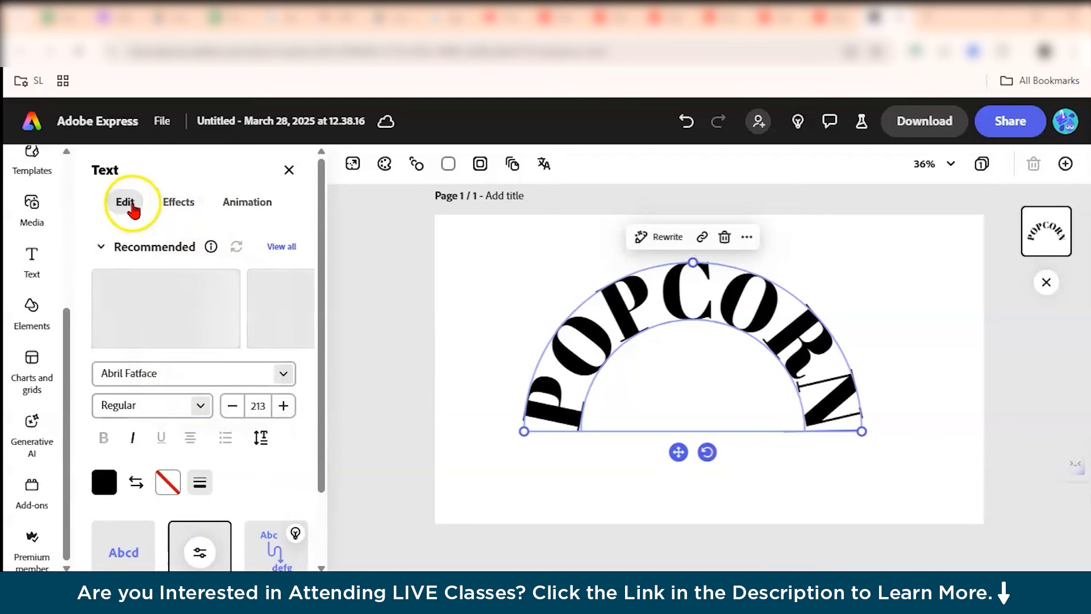
click(169, 211)
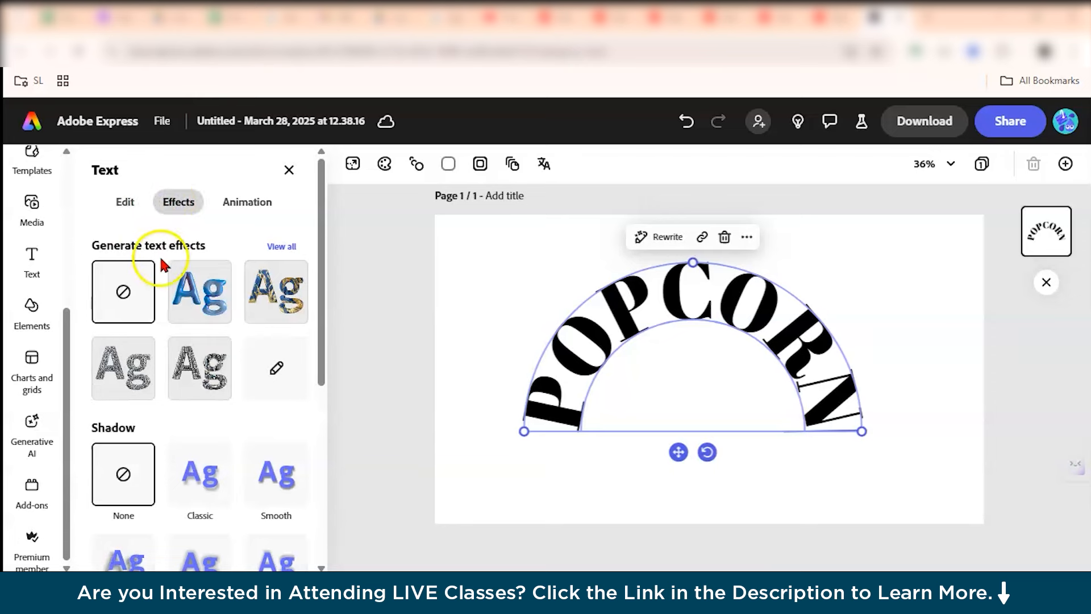
scroll(225, 292, down, 3)
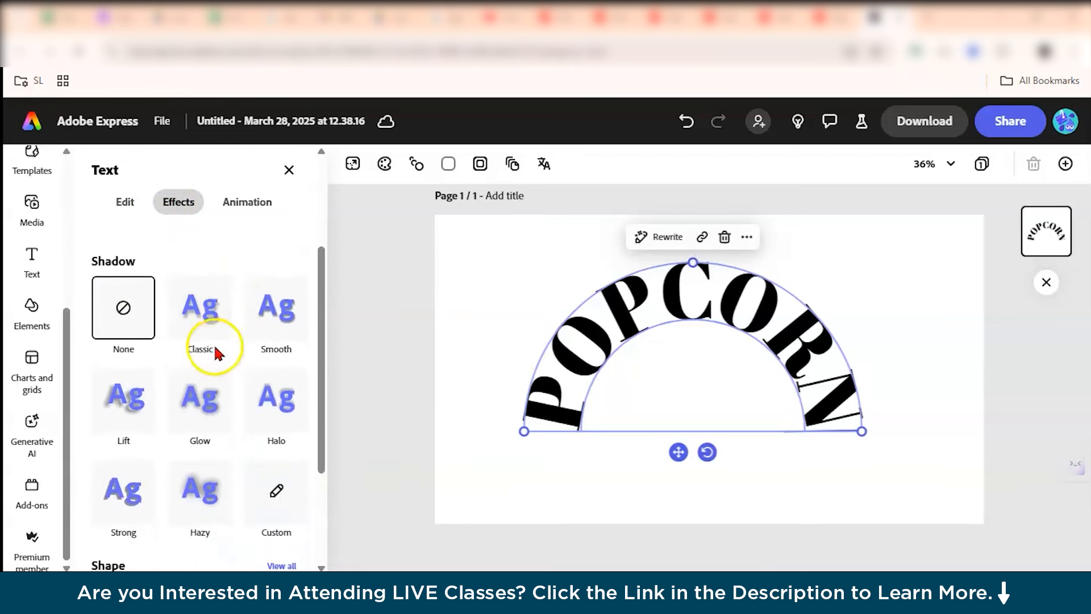
scroll(227, 319, up, 3)
click(274, 248)
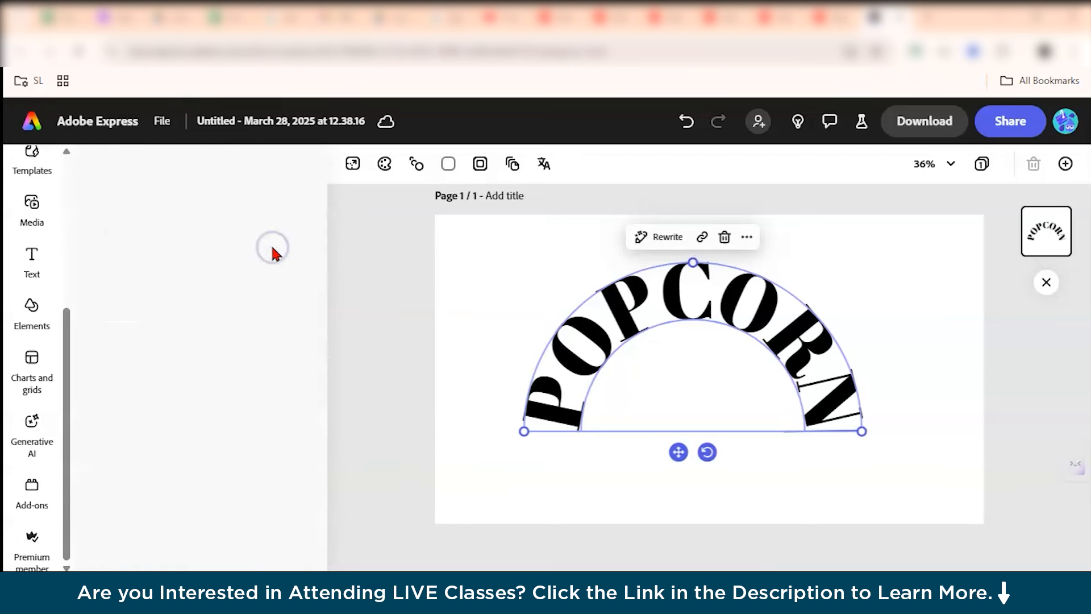
scroll(187, 397, down, 5)
scroll(181, 407, down, 4)
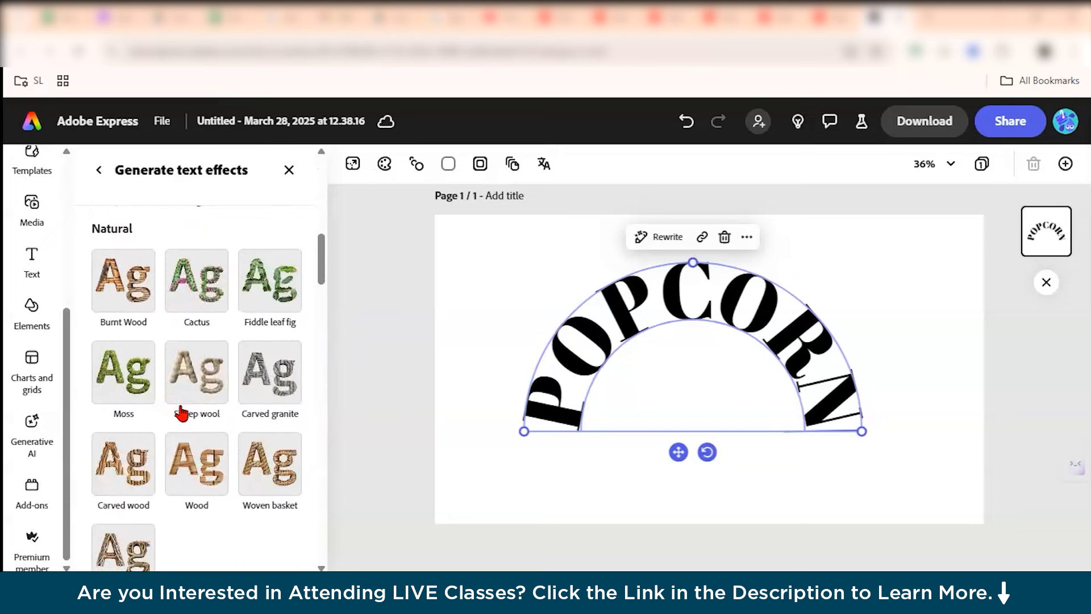
scroll(181, 407, up, 9)
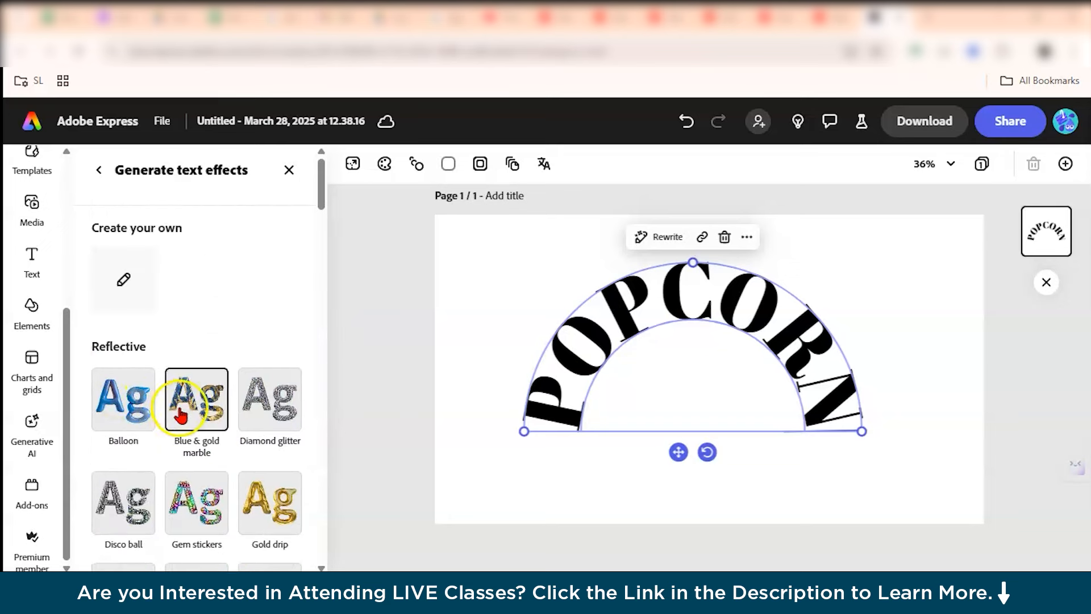
scroll(182, 414, down, 9)
scroll(128, 385, down, 10)
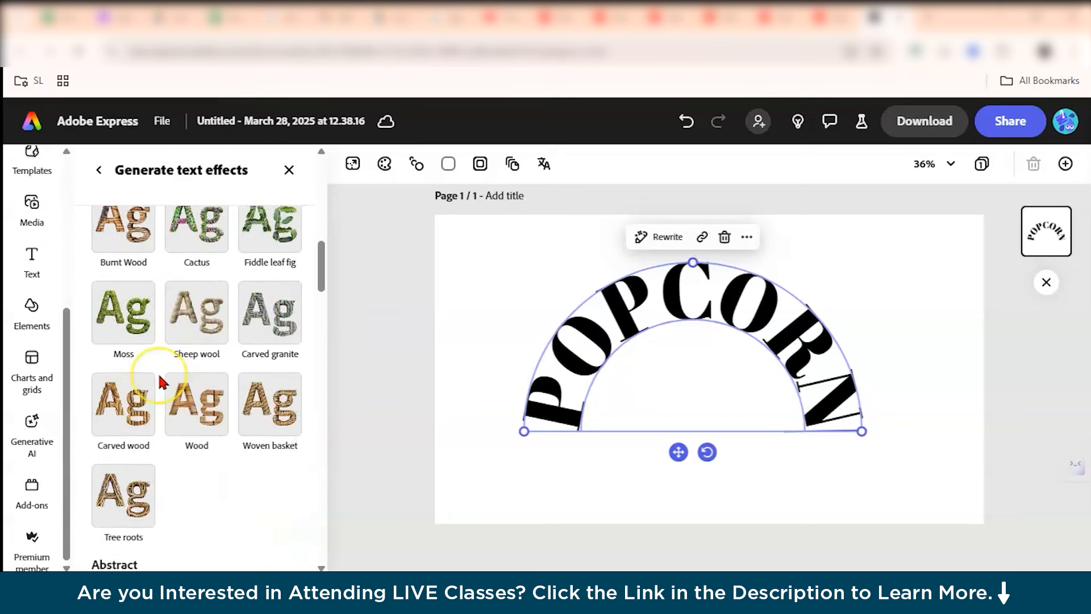
scroll(162, 441, down, 4)
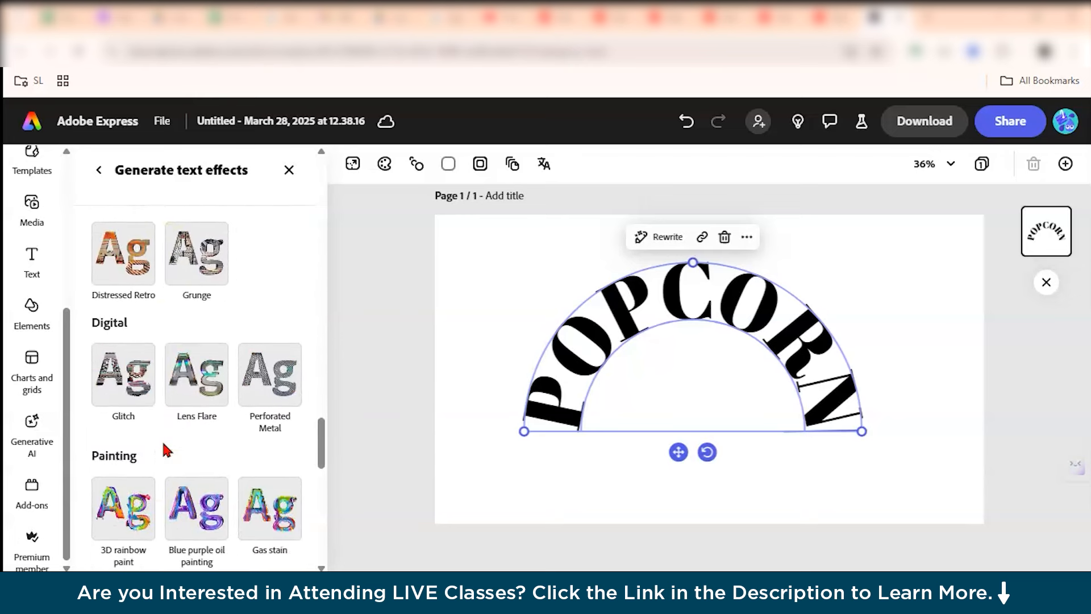
scroll(163, 446, up, 15)
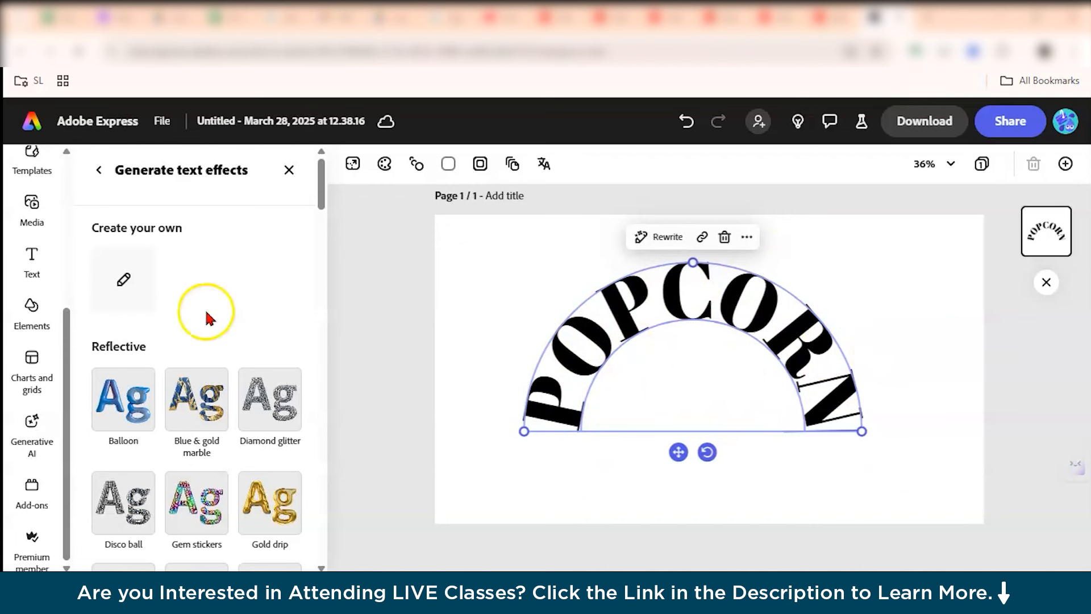
Generate a custom text effect for the POPCORN text described as "Popcorn".
click(121, 279)
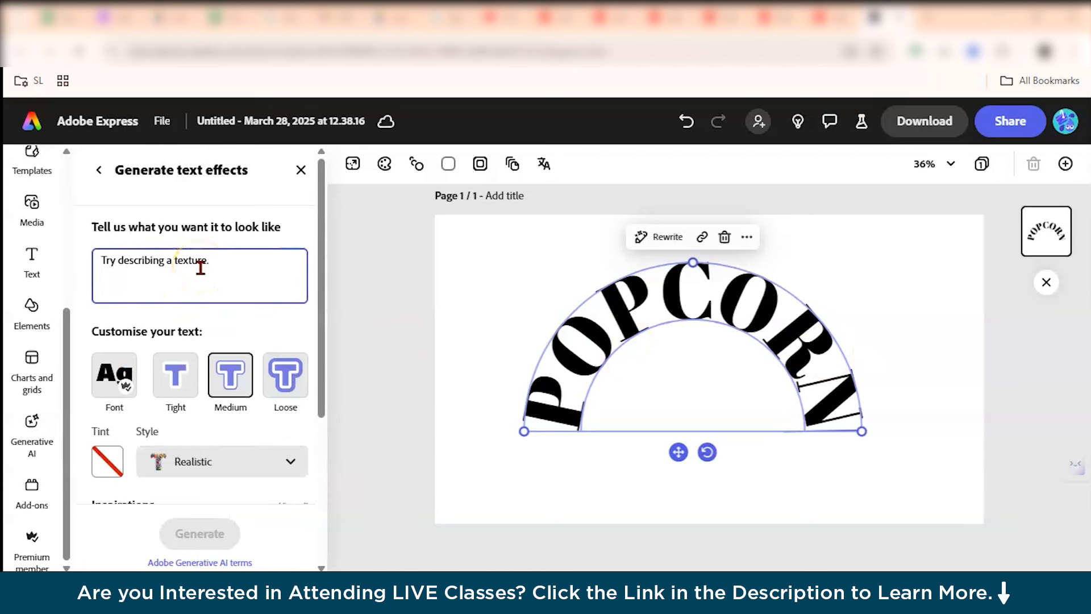
text(Popcorn)
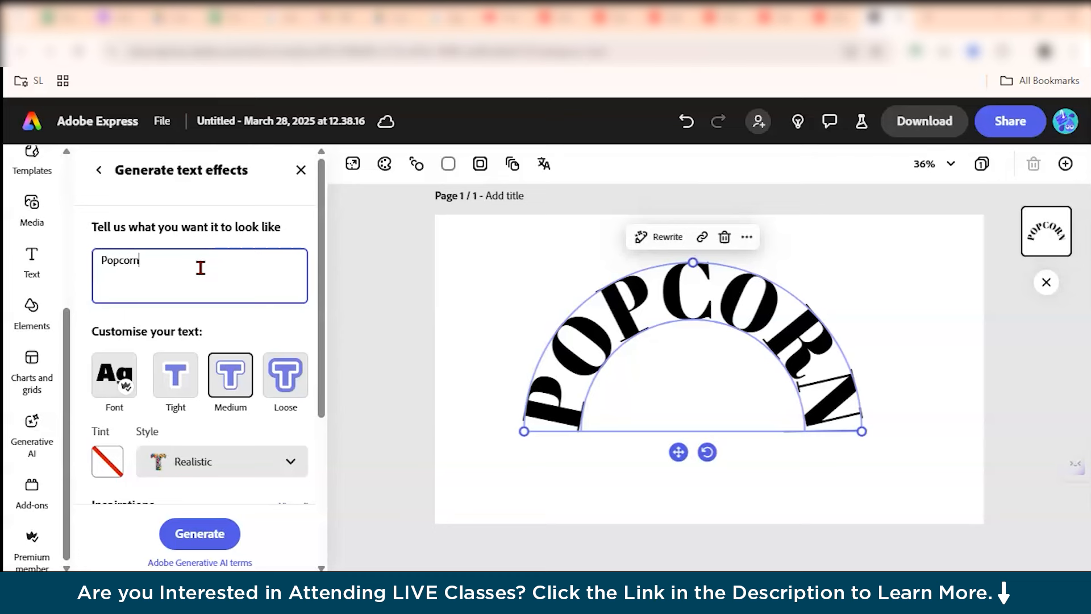
scroll(190, 312, down, 4)
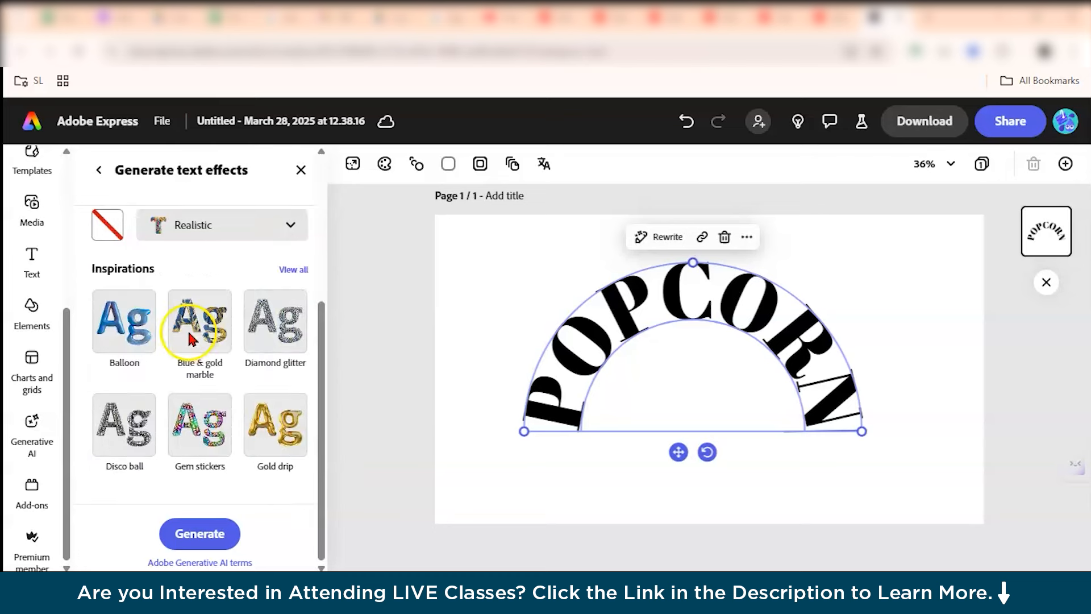
click(191, 518)
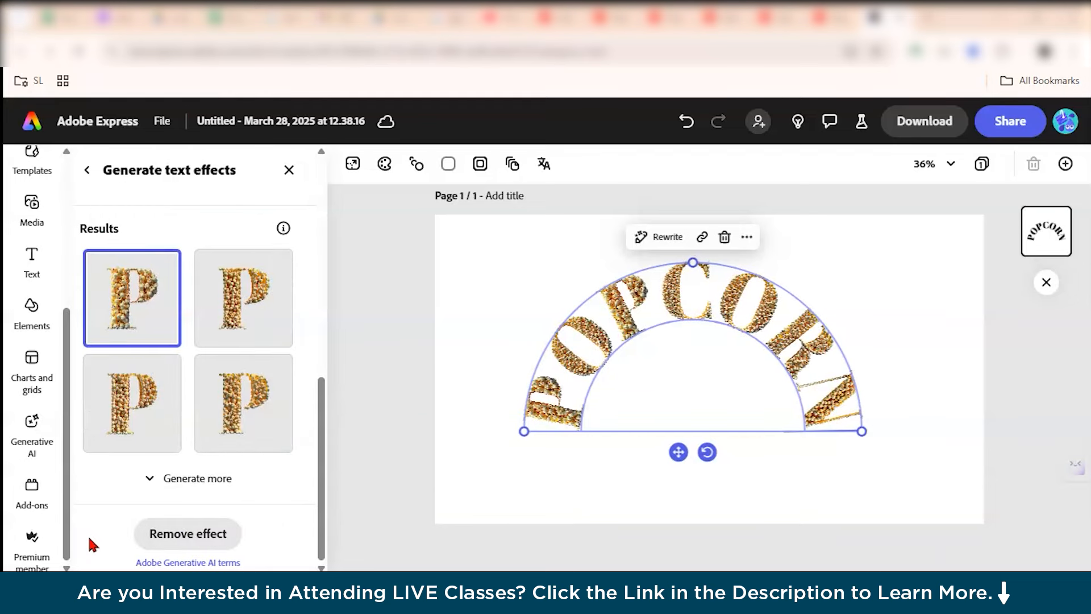
Preview the generated popcorn variations and apply the first result to the text.
scroll(602, 340, up, 6)
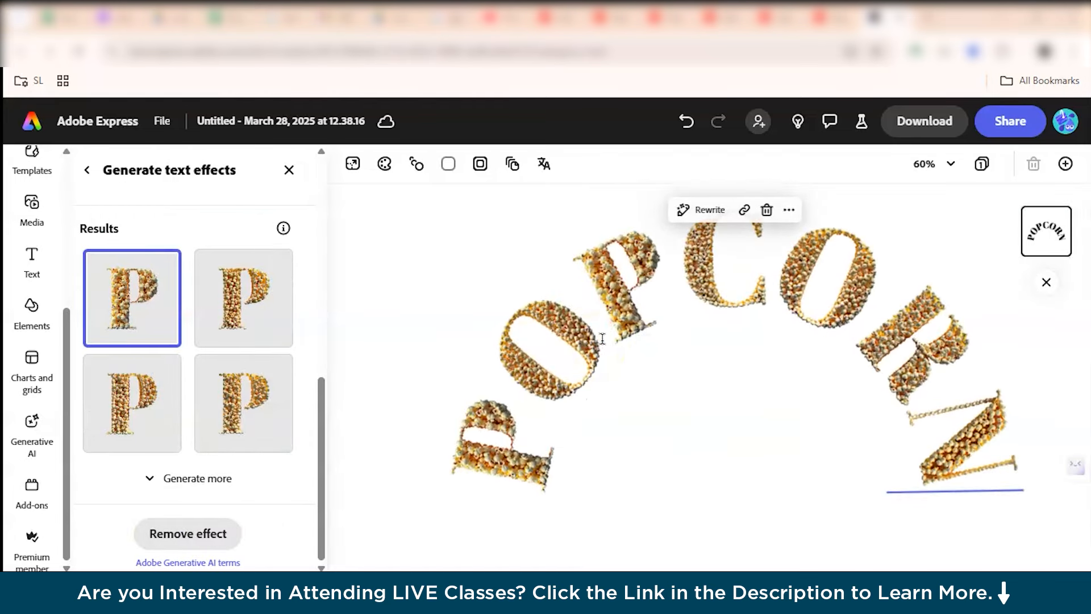
scroll(604, 335, up, 3)
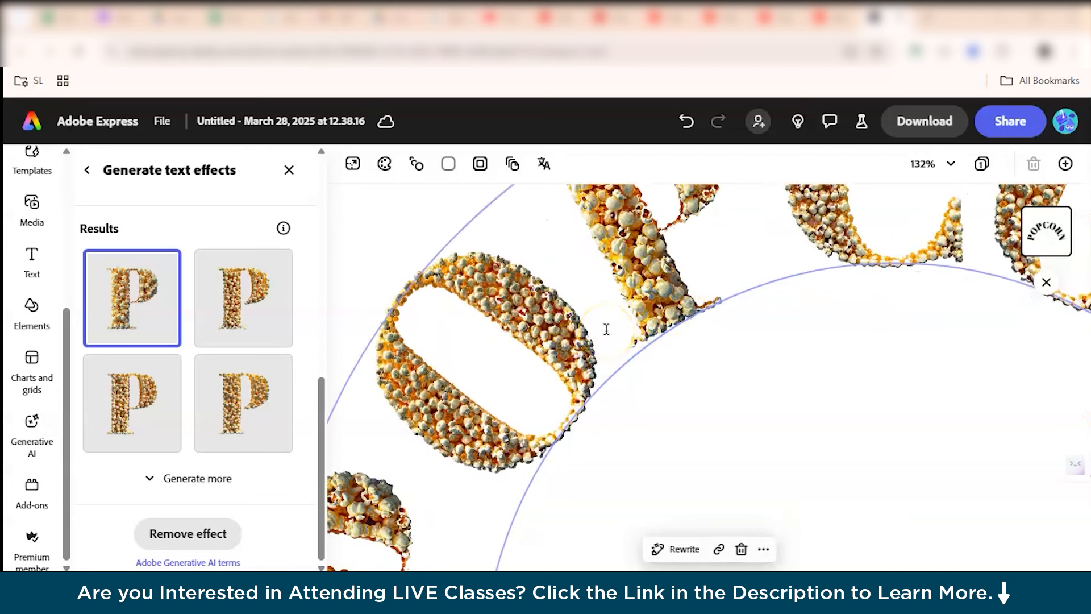
scroll(606, 329, down, 7)
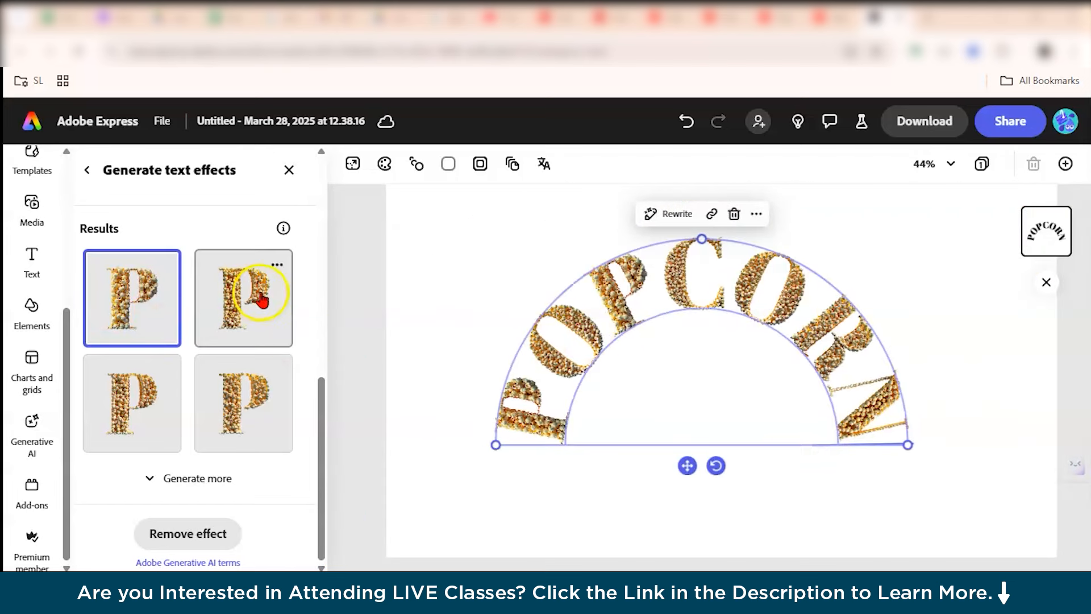
click(262, 298)
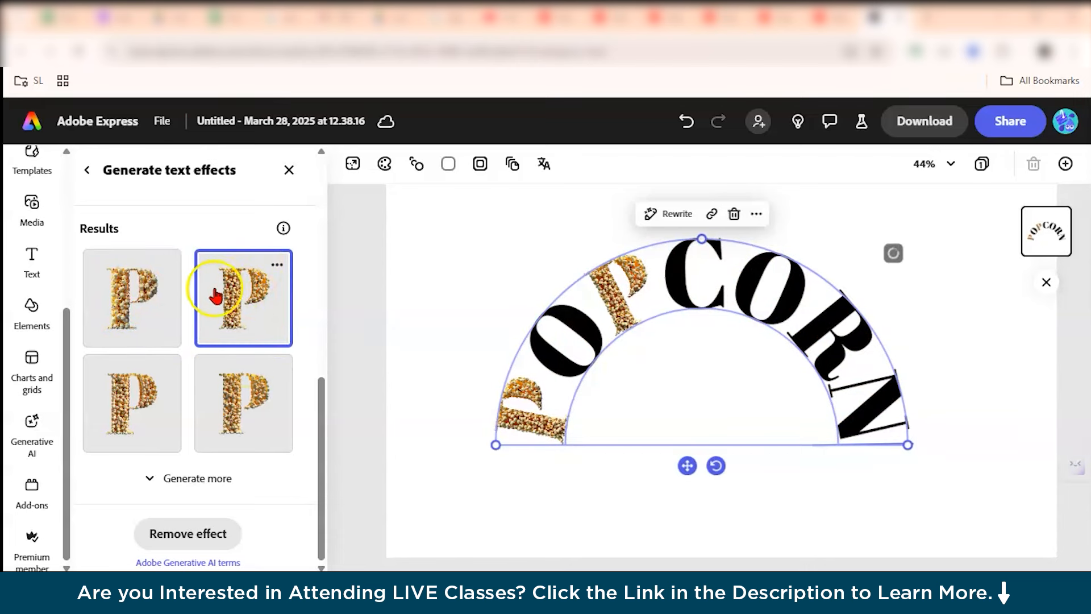
click(235, 396)
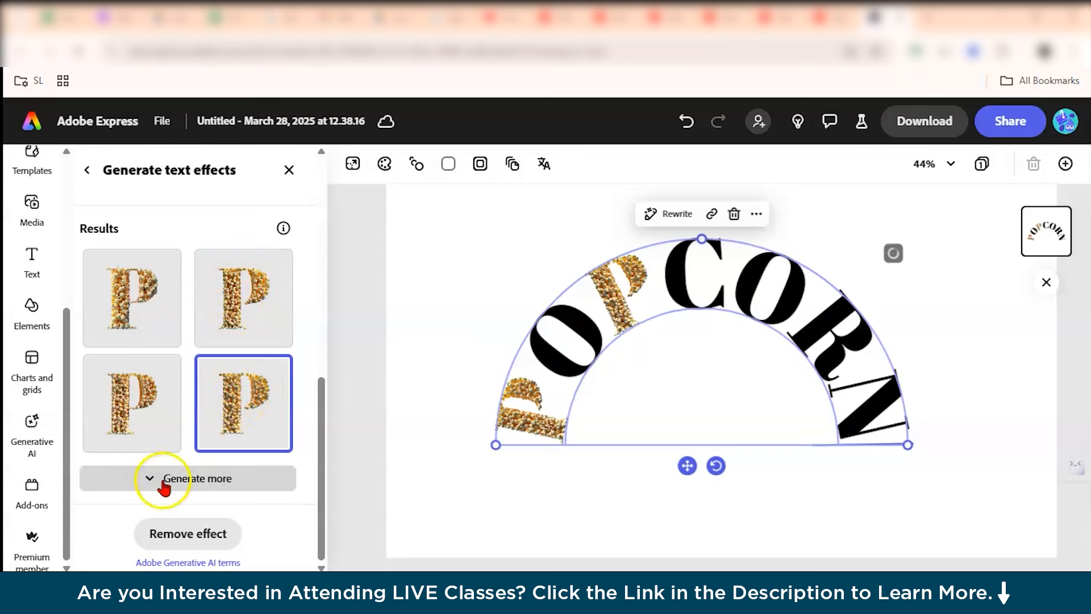
click(135, 341)
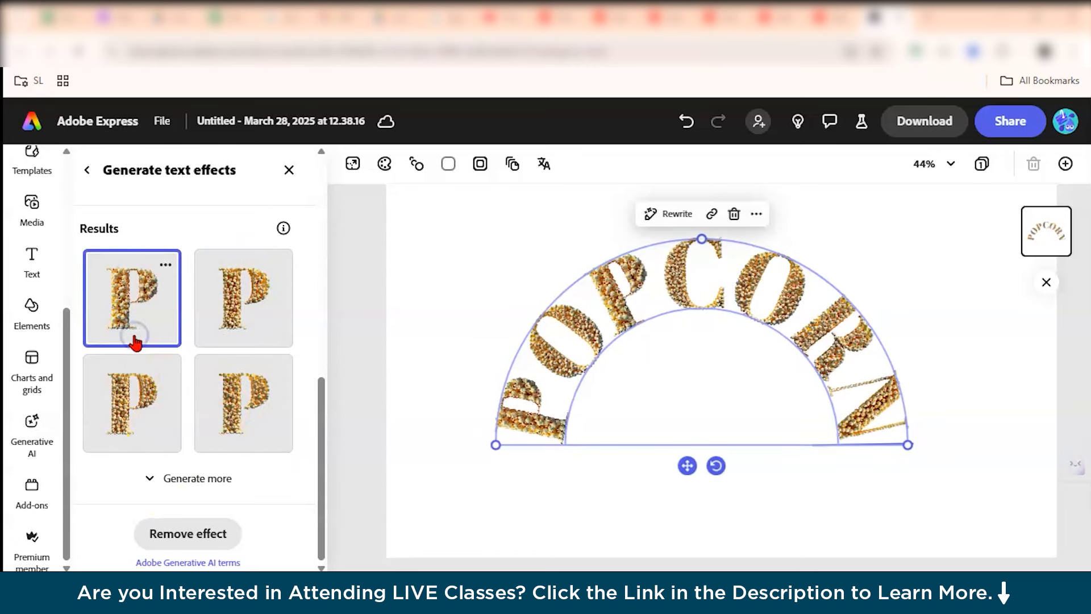
Apply the Hazy shadow effect to the text, after trying Lift and Strong.
scroll(135, 344, up, 2)
scroll(134, 343, down, 2)
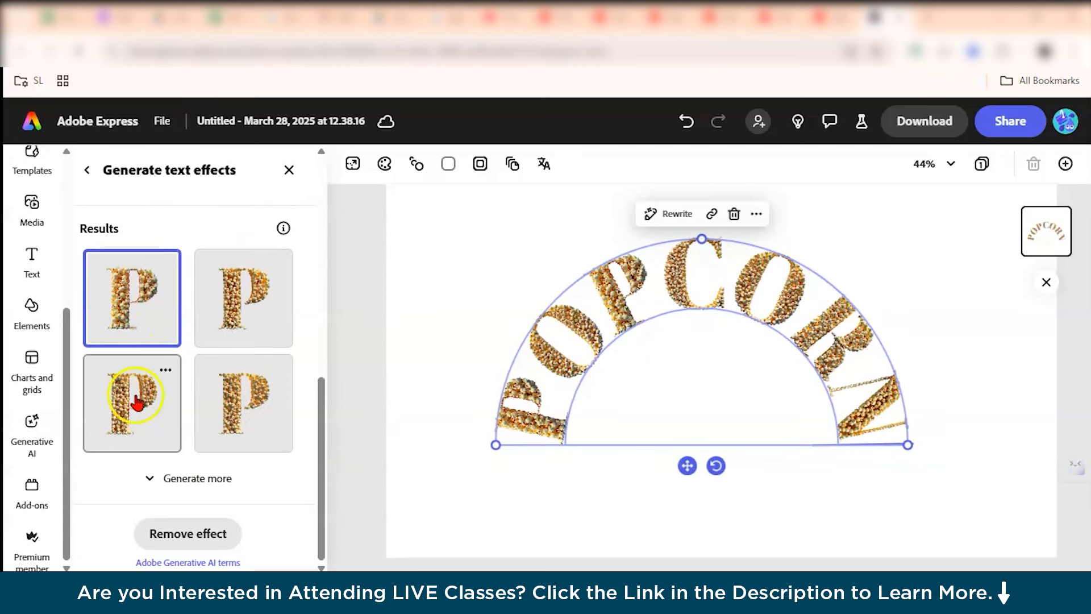
scroll(233, 375, up, 4)
scroll(232, 374, up, 5)
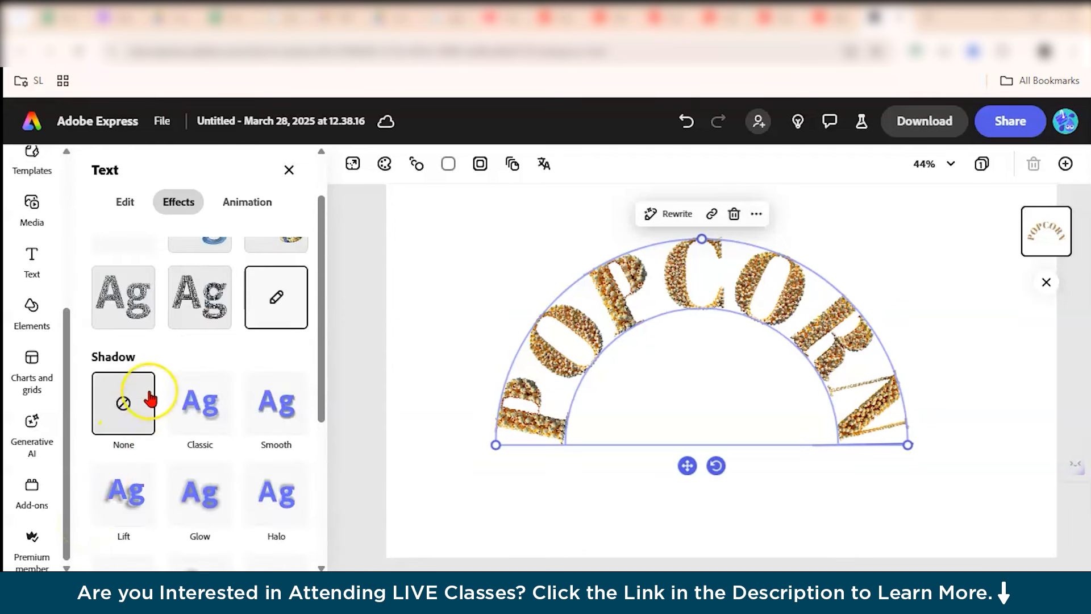
scroll(151, 397, down, 3)
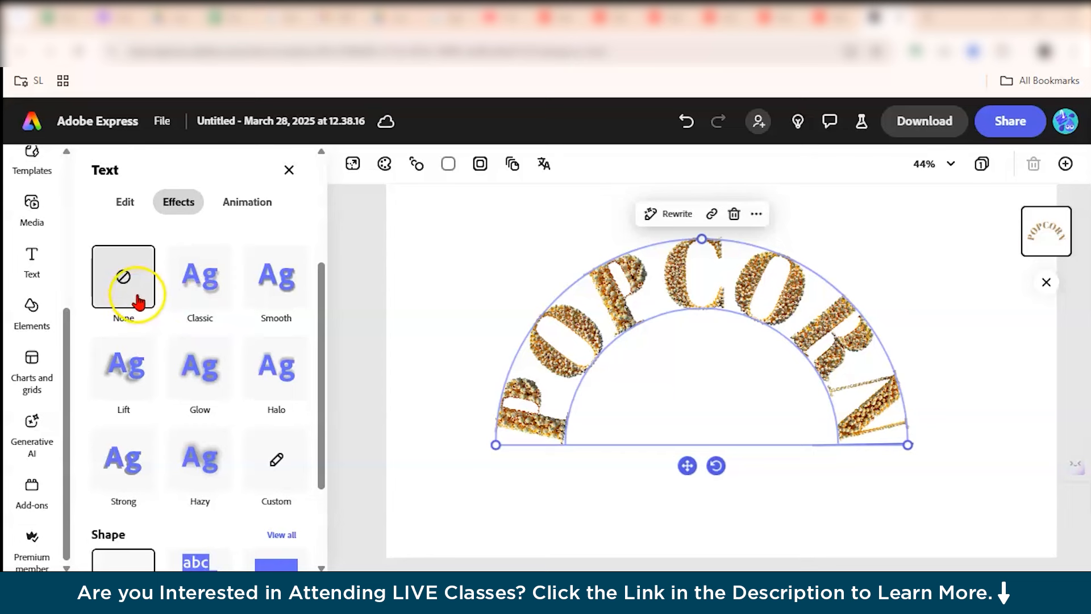
click(136, 367)
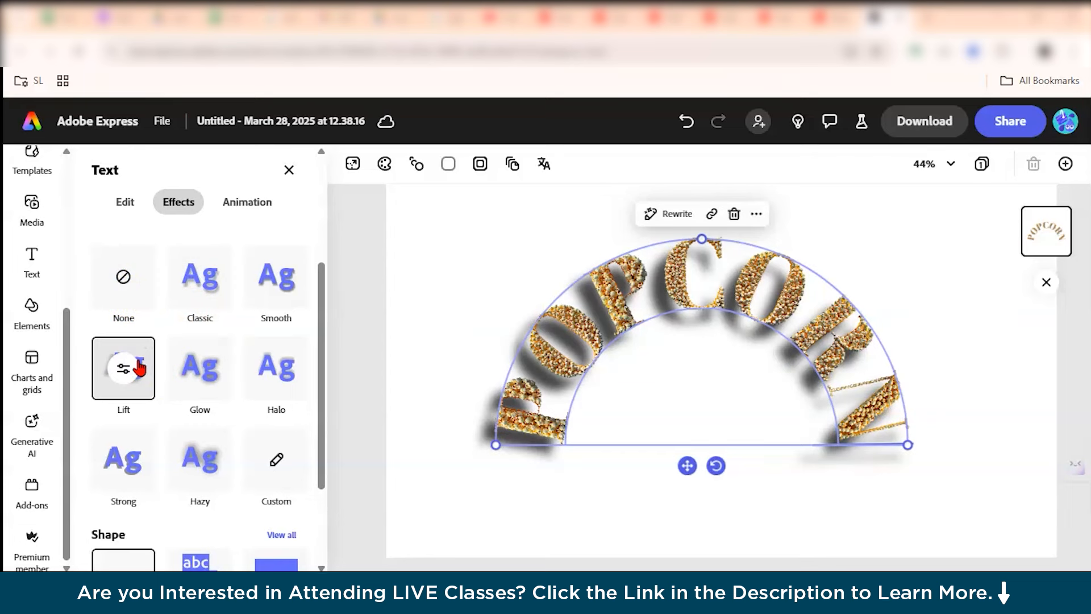
scroll(139, 367, down, 2)
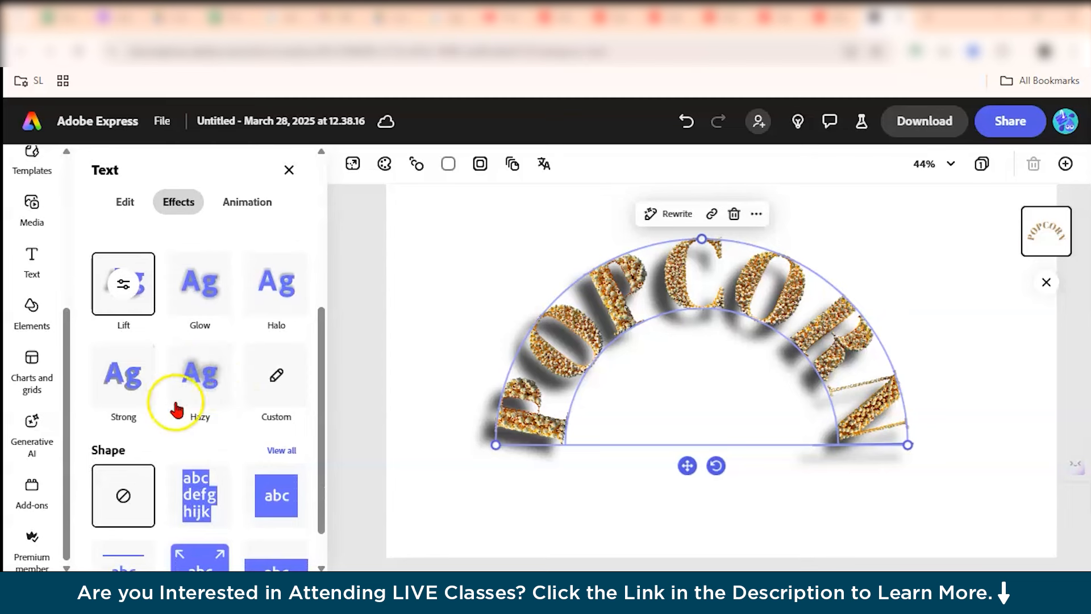
click(131, 404)
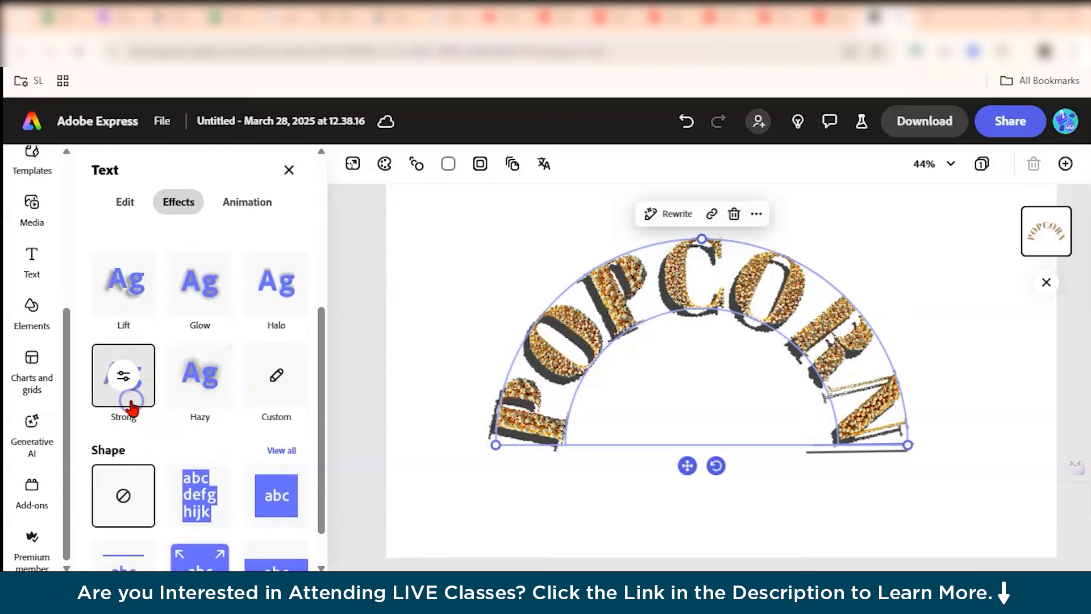
click(193, 391)
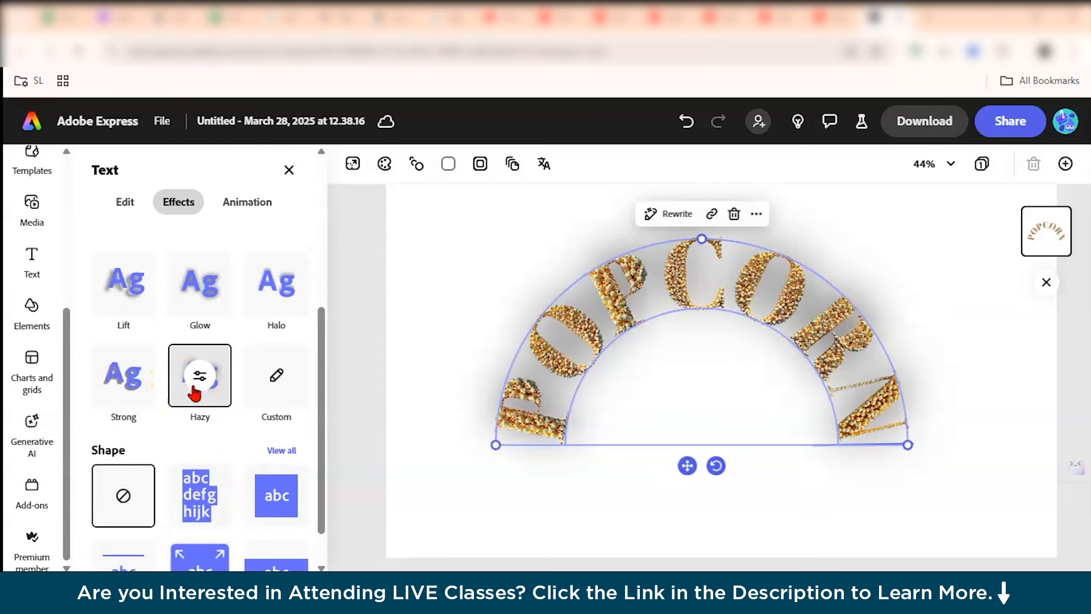
Set the Hazy shadow colour to pale yellow #F5F37F, after trying several darker and yellow swatches.
click(200, 377)
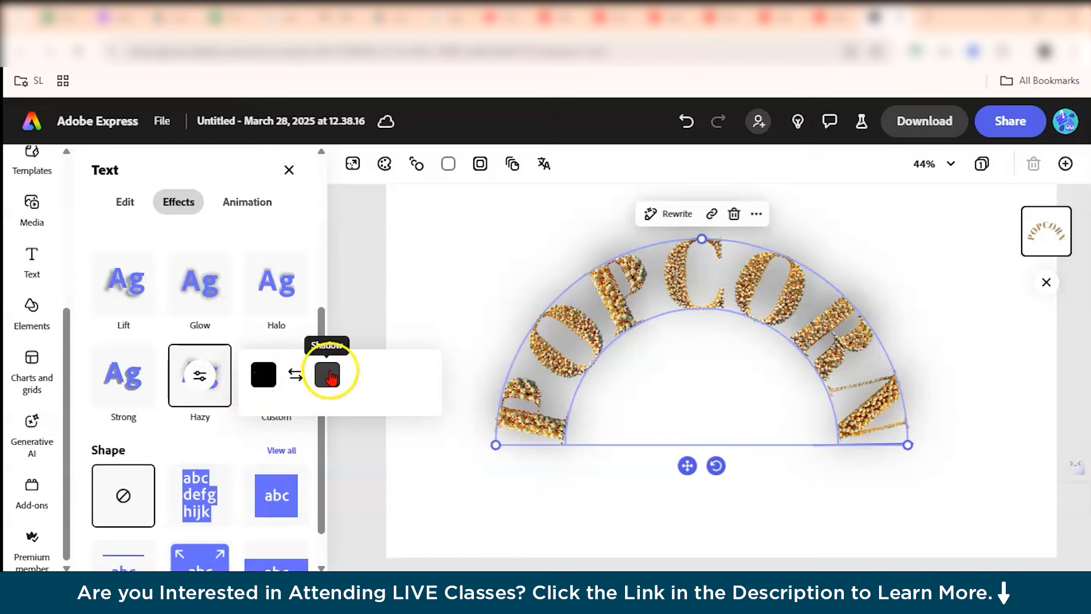
click(327, 375)
click(493, 399)
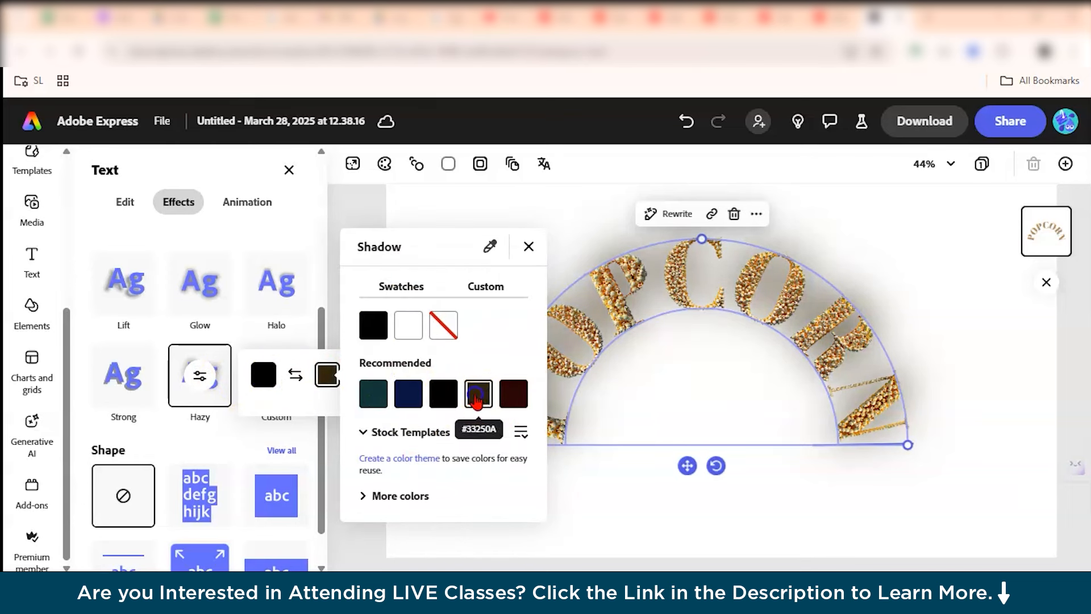
click(515, 395)
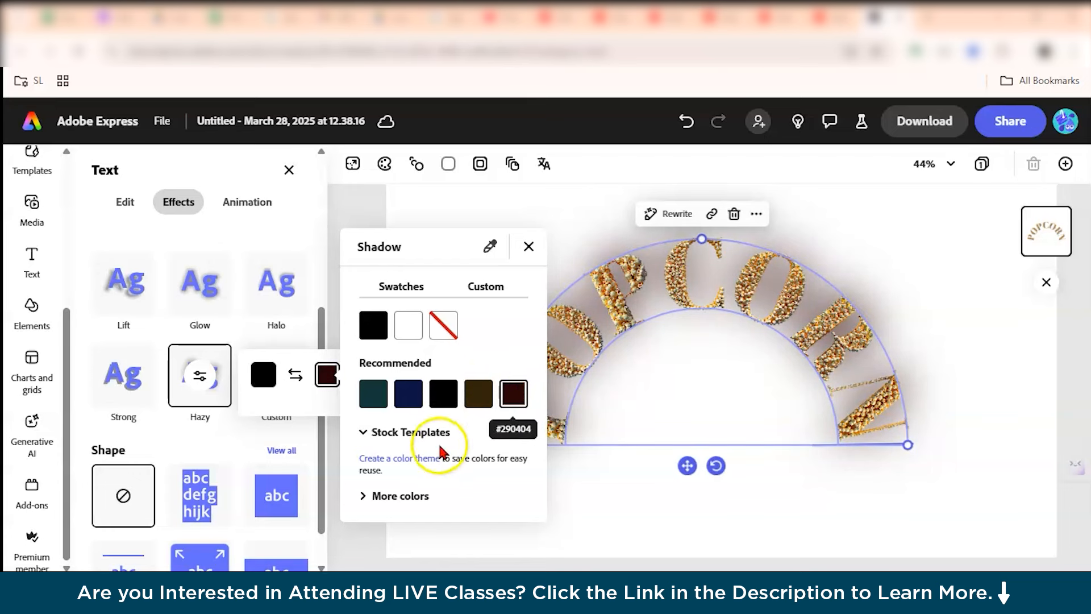
click(388, 498)
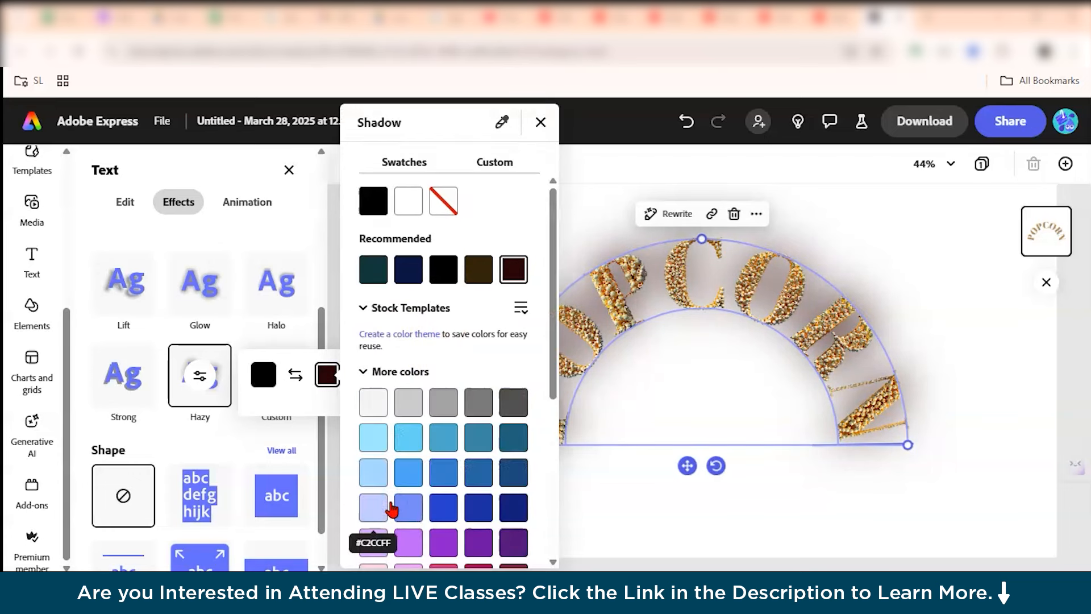
scroll(421, 472, down, 5)
click(410, 467)
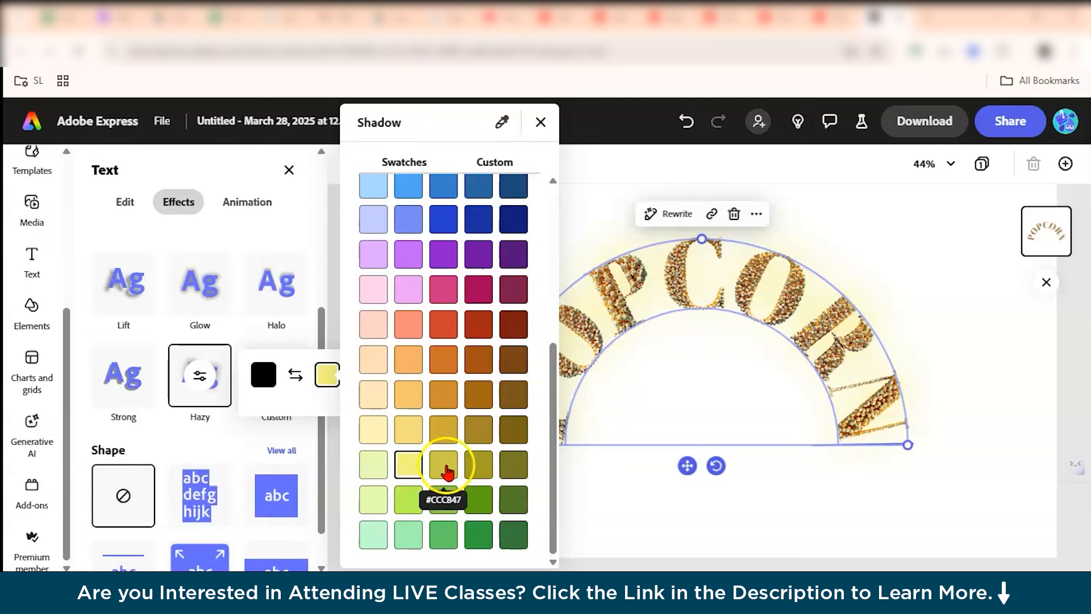
click(408, 430)
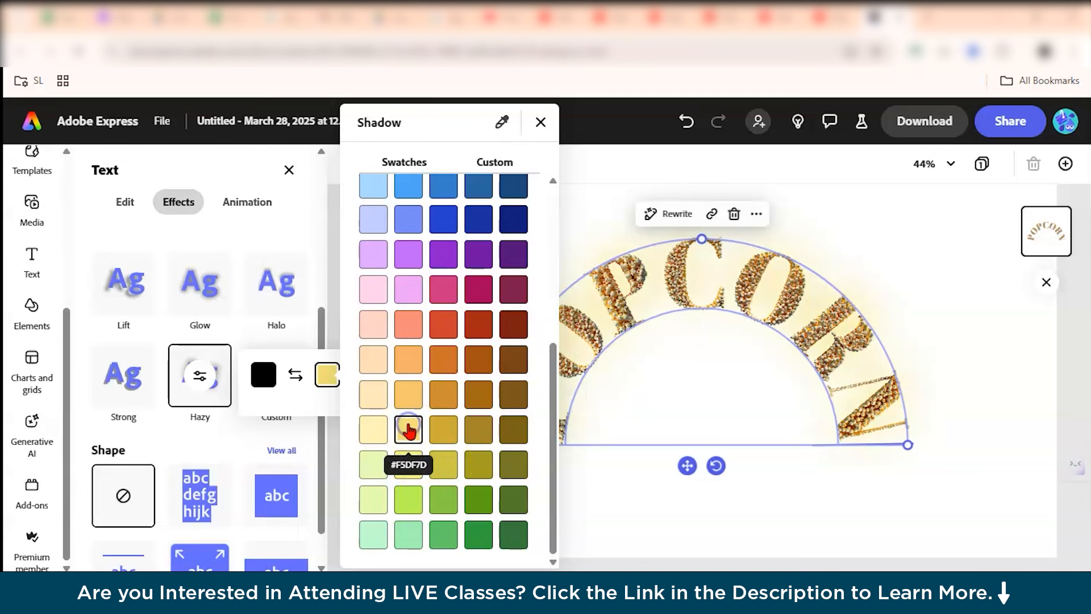
click(409, 465)
click(503, 122)
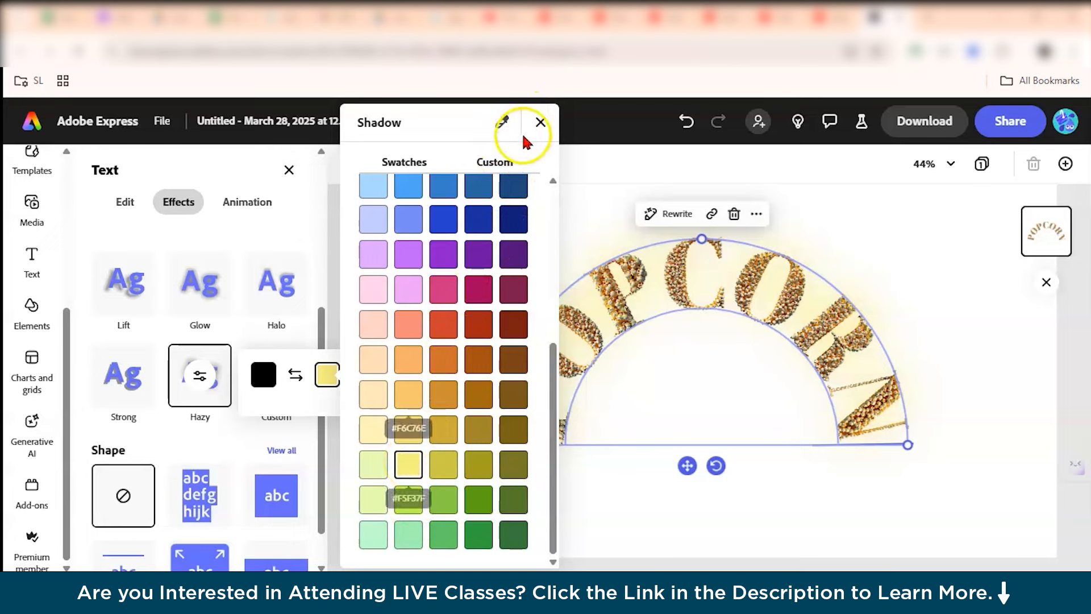
click(540, 122)
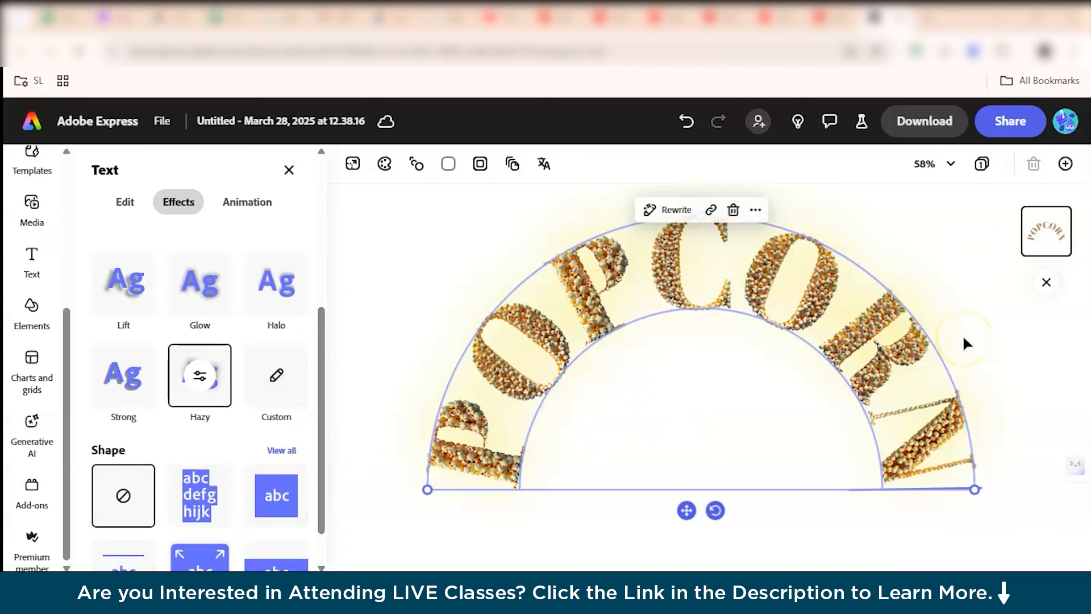
Delete the POPCORN text and add a new text box reading G.
scroll(236, 482, down, 2)
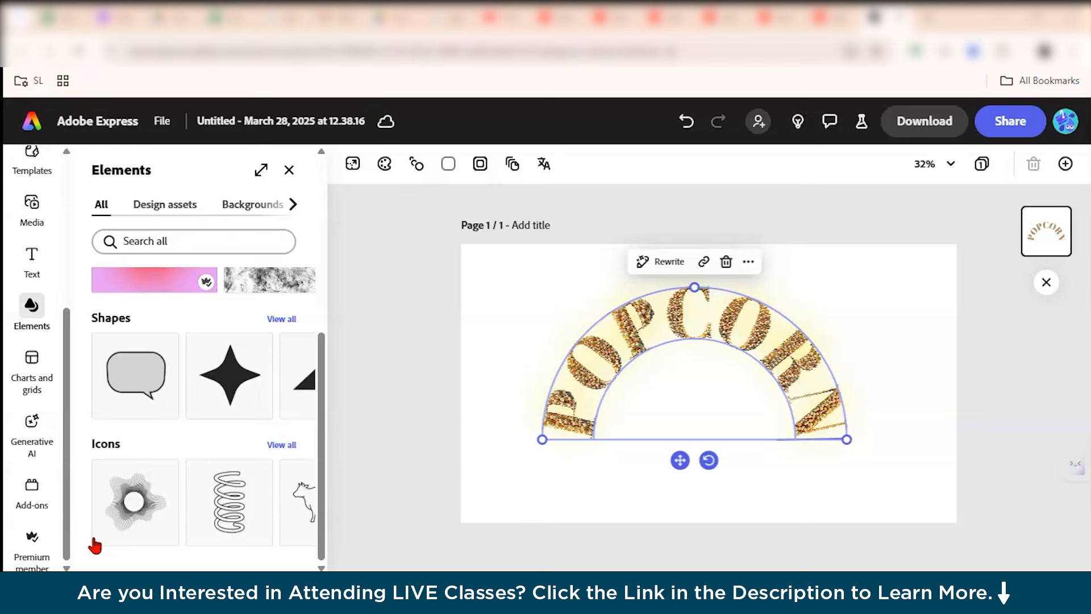
click(726, 264)
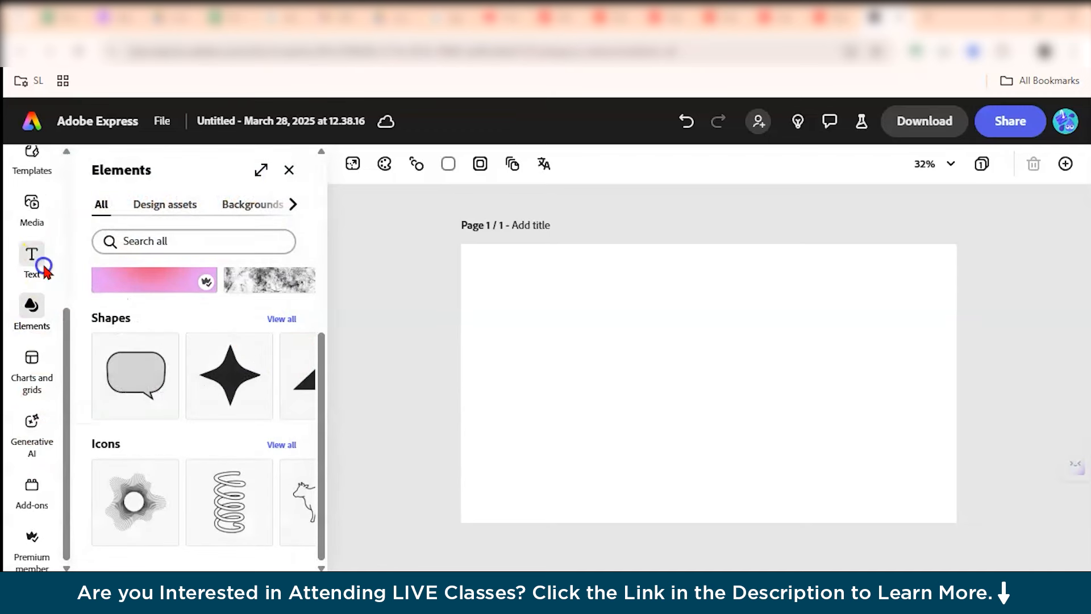
click(38, 260)
key(BackSpace)
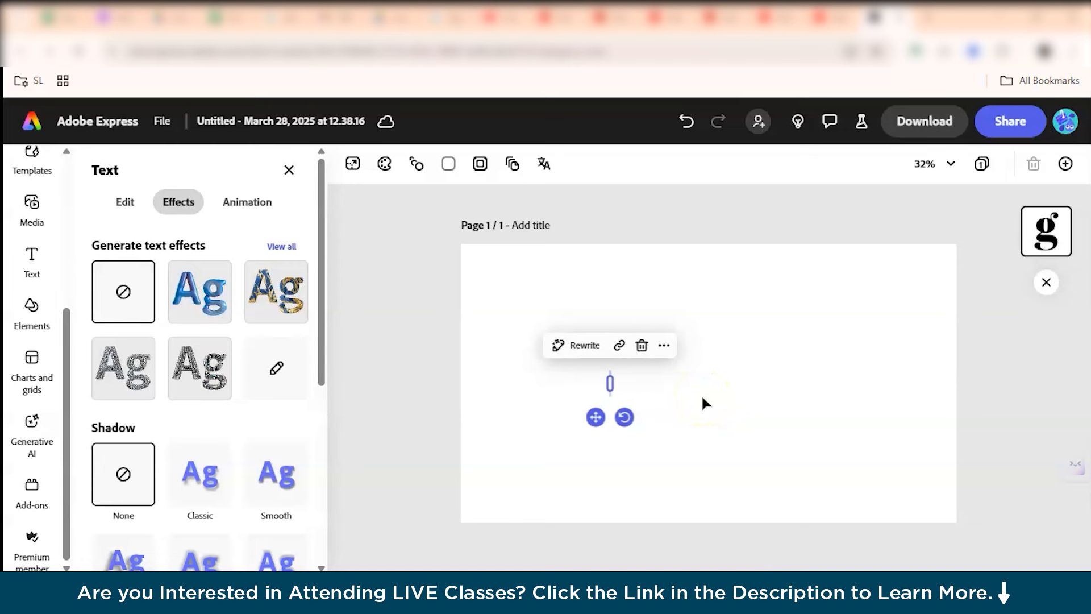
text(G)
Set the G's font to Above the Beyond Script and resize and reposition it on the page.
click(122, 203)
drag(609, 396, 636, 487)
click(171, 373)
scroll(268, 268, down, 4)
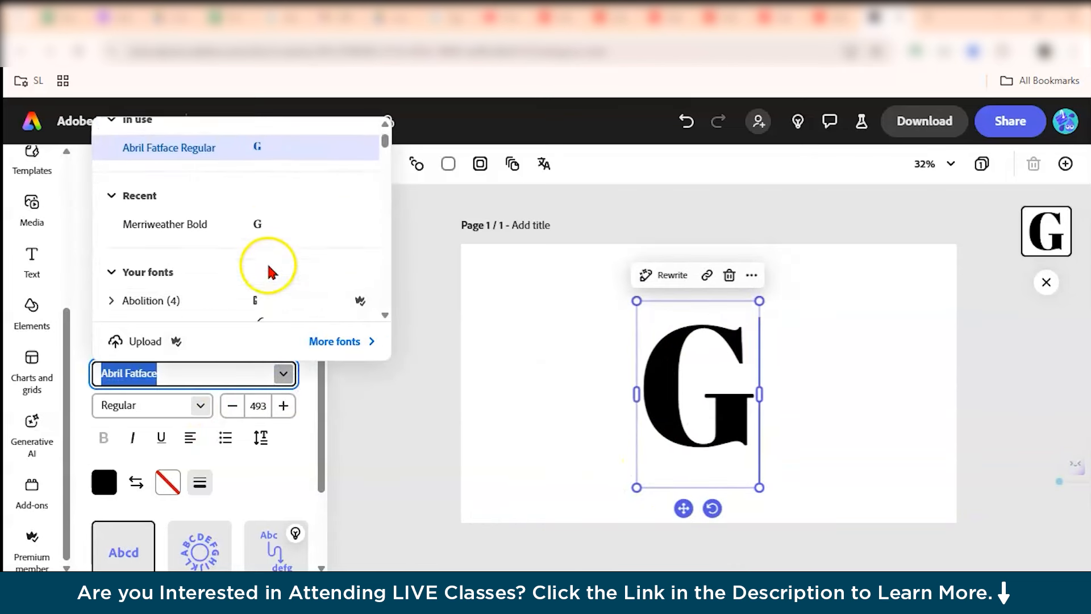
scroll(268, 270, down, 2)
click(278, 173)
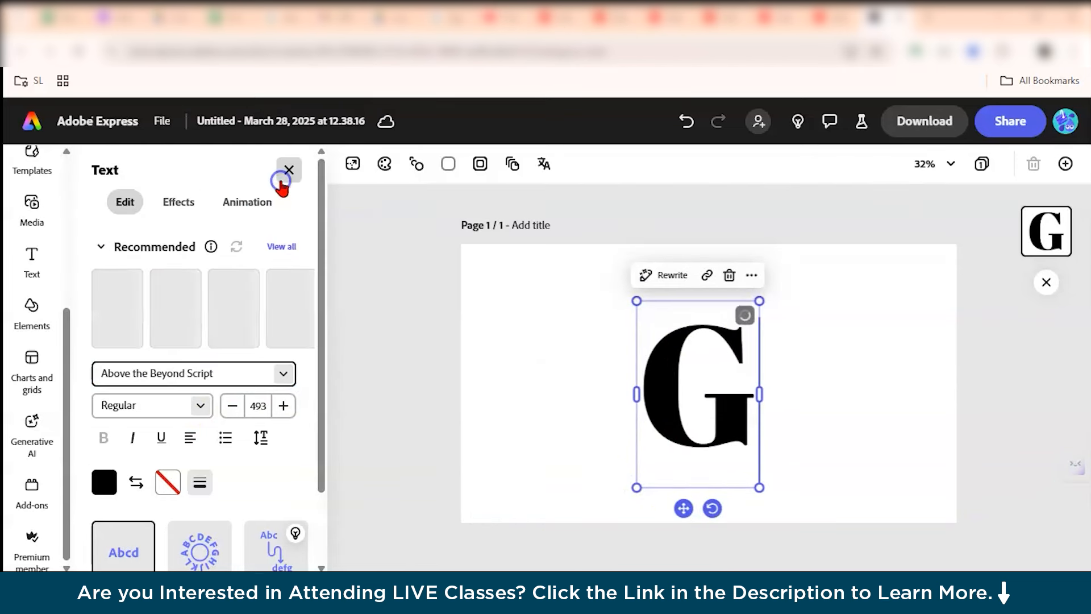
drag(786, 273, 760, 317)
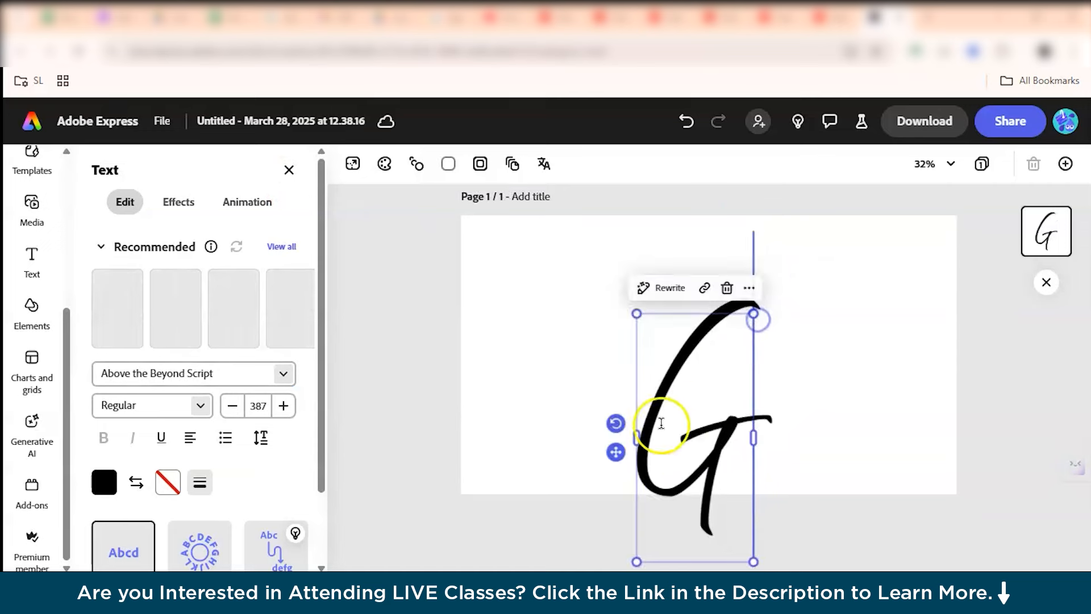
drag(618, 455, 623, 398)
Generate a custom text effect on the G described as "gold chain".
click(178, 203)
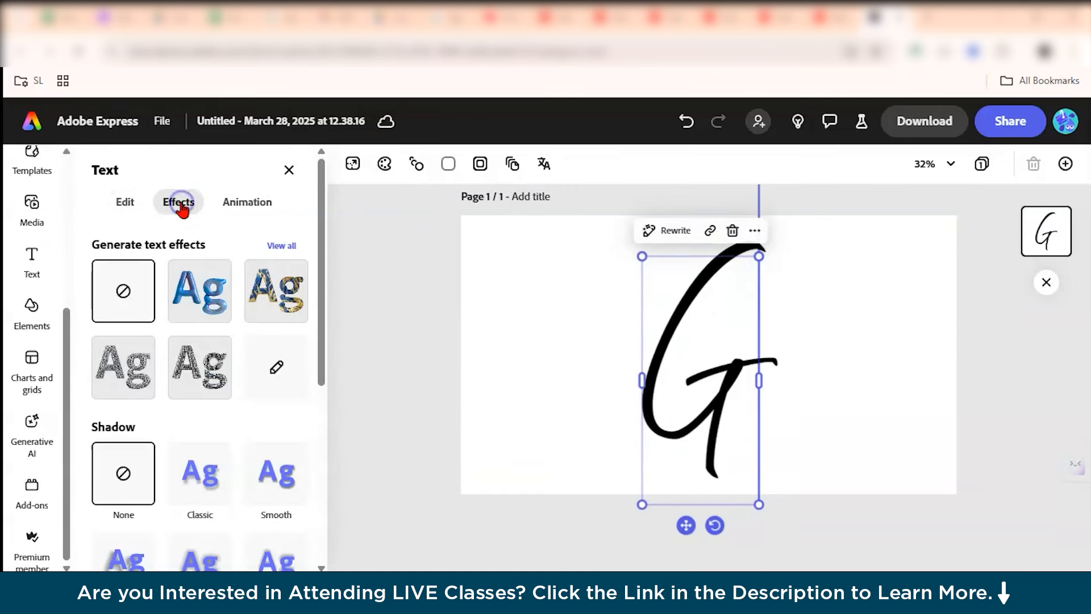
click(187, 281)
click(126, 284)
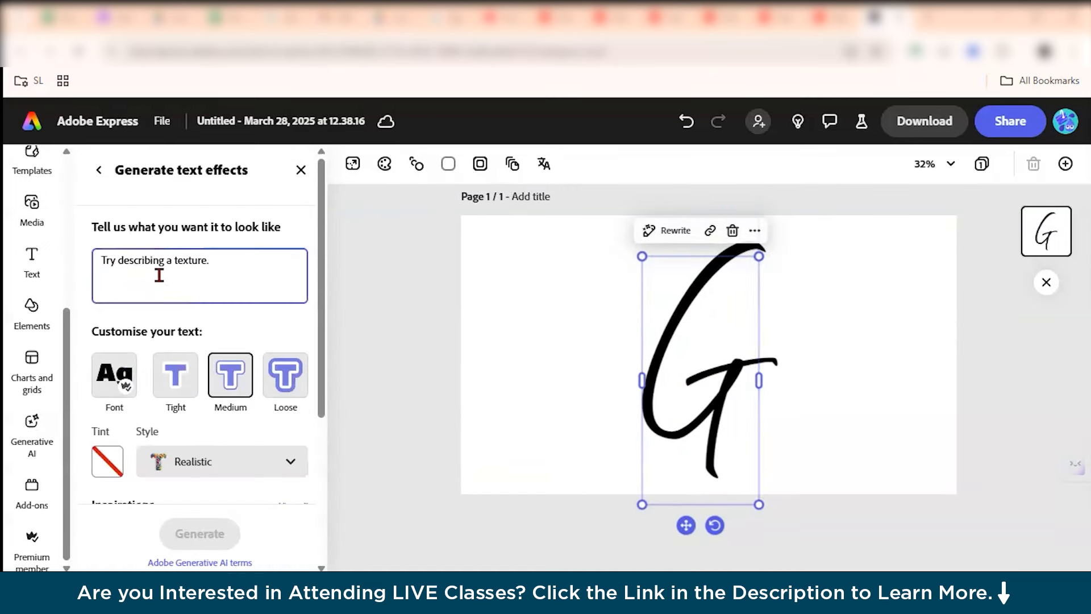
text(gold )
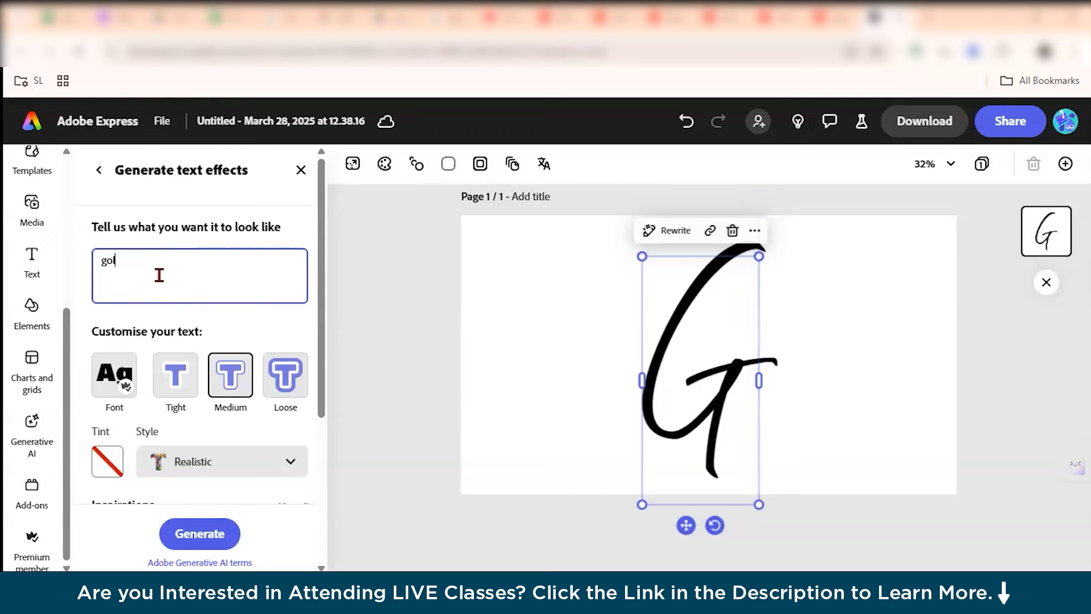
text(chain)
click(32, 490)
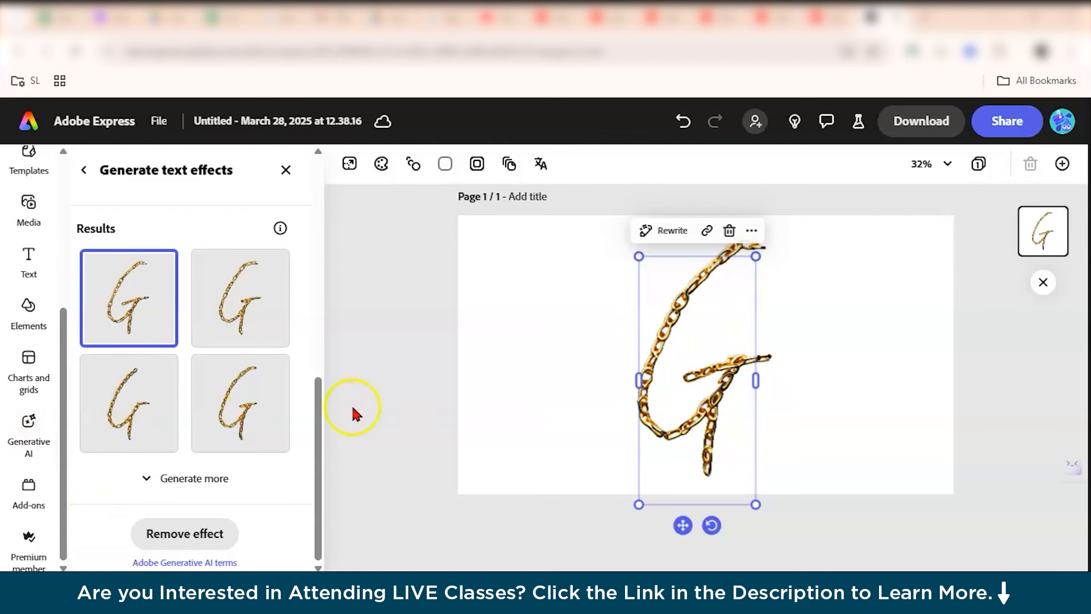
Preview other gold chain result variants on the G.
click(272, 319)
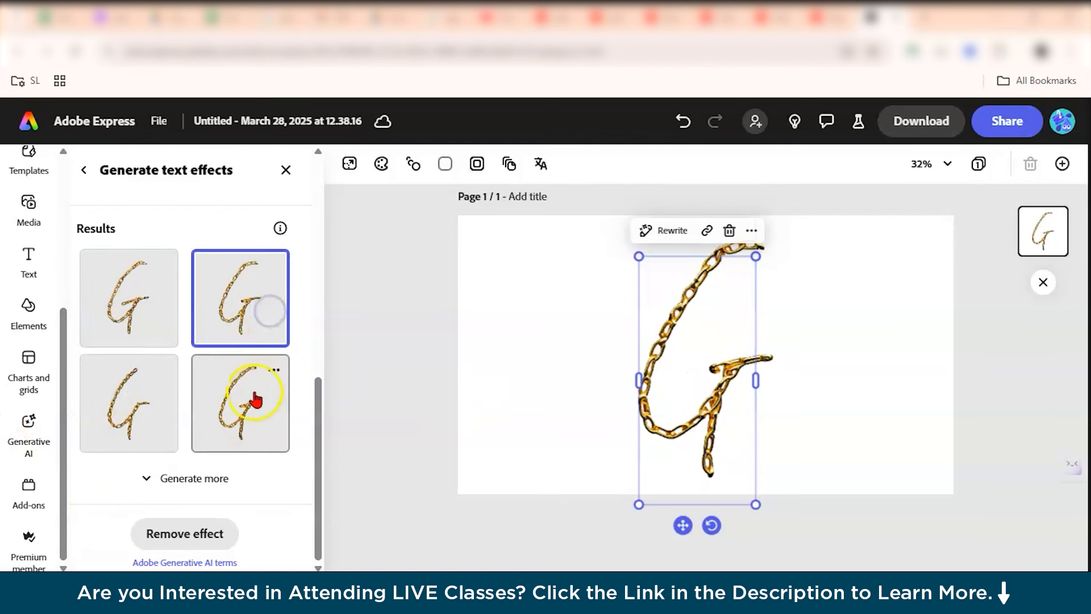
click(134, 382)
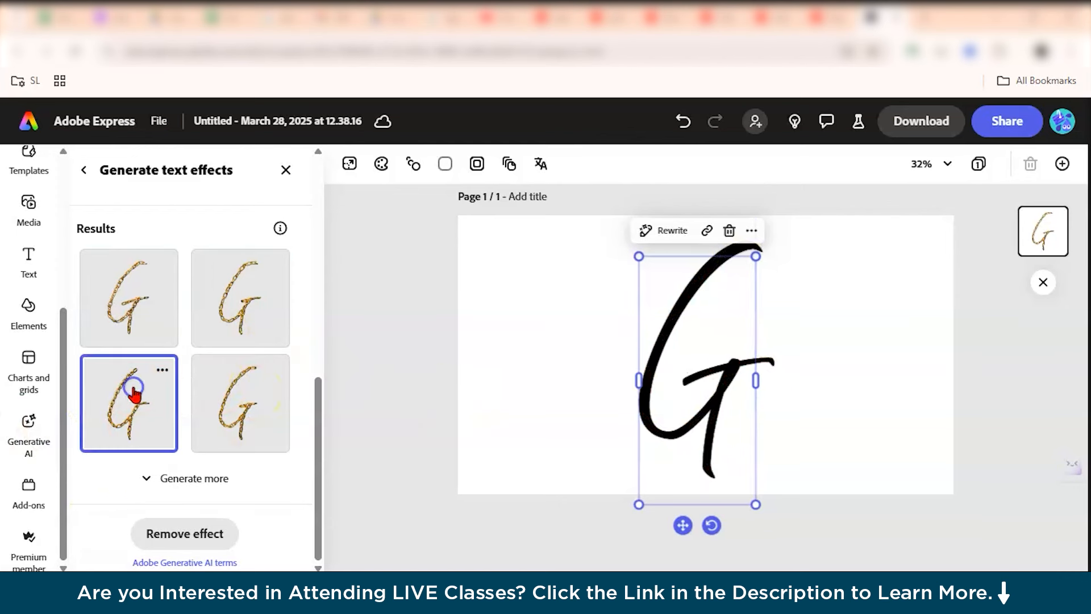
click(250, 409)
Revise the text effect prompt to "thin gold chain" and generate new results.
click(148, 259)
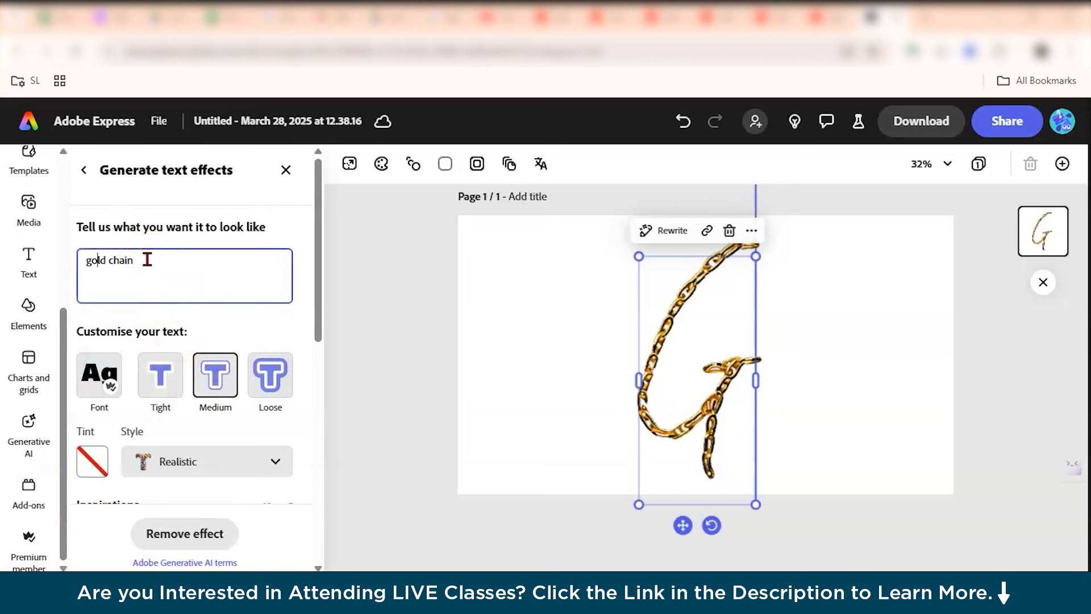
text(thin)
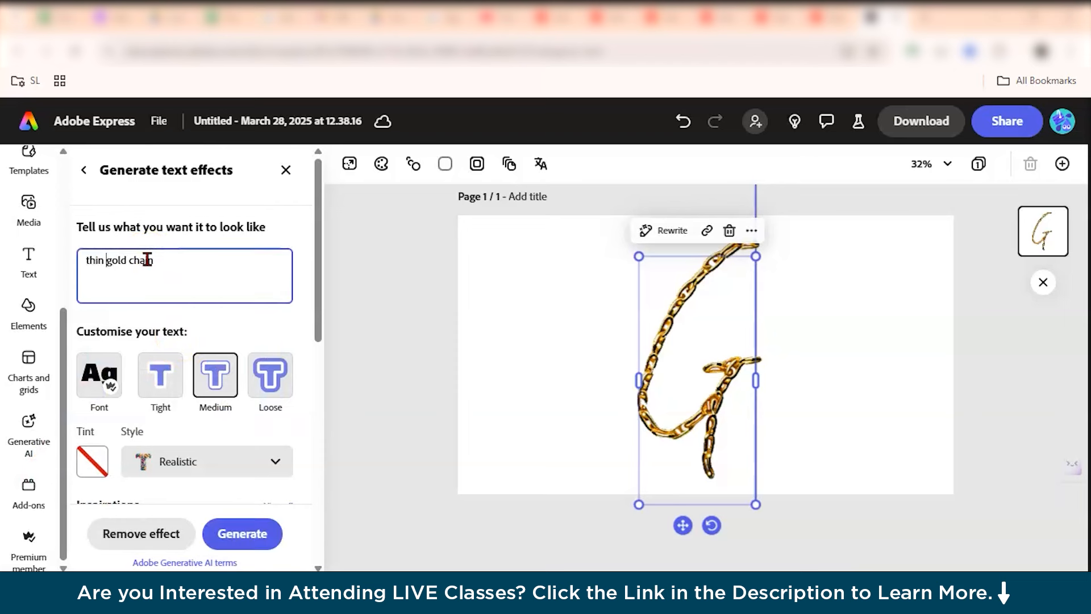
click(233, 545)
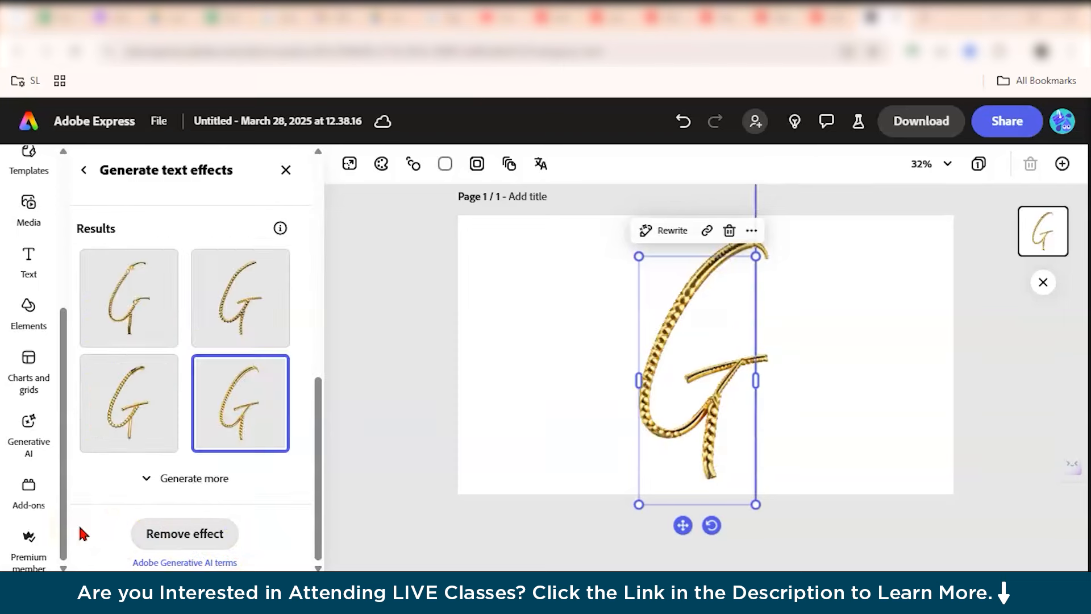
Preview the thin gold chain variants and apply the fourth one to the G.
click(130, 338)
click(245, 294)
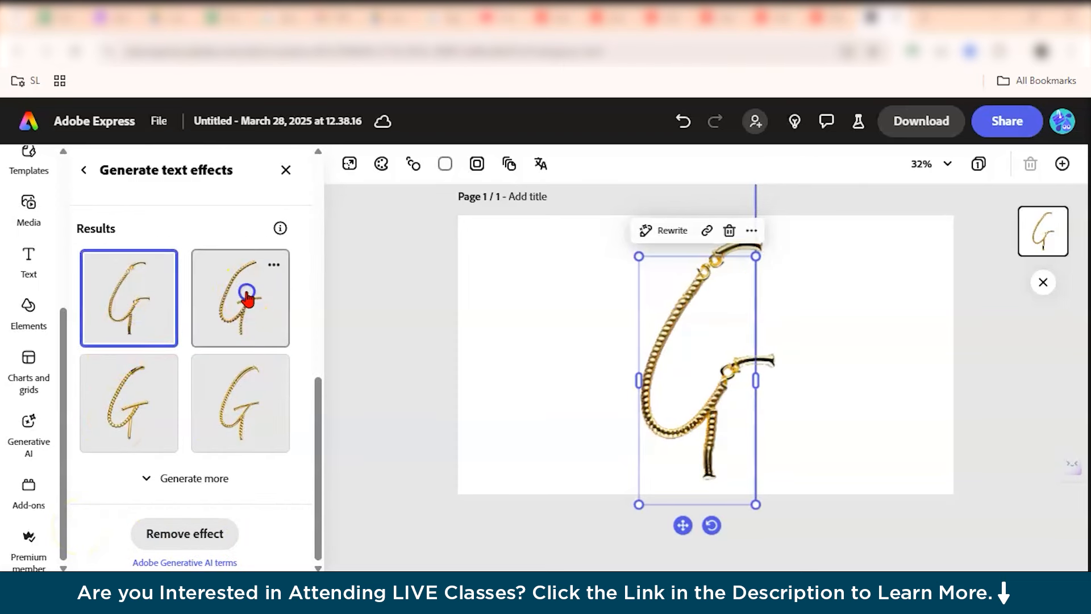
click(241, 391)
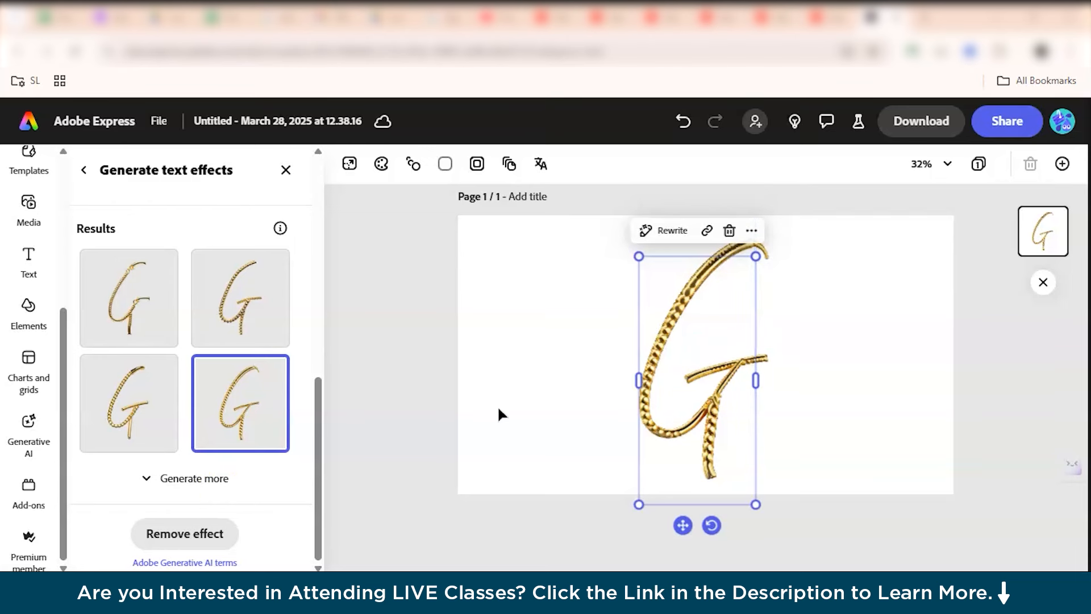
scroll(738, 410, up, 3)
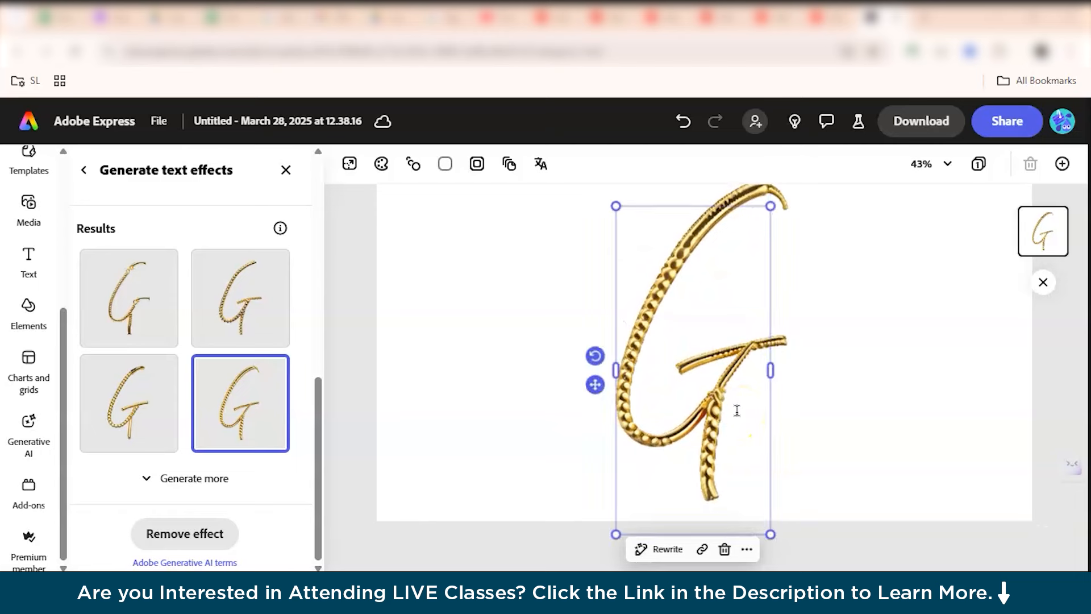
scroll(737, 411, down, 3)
Generate a Landscape (4:3) image described as "a bluish background" with Generative AI.
click(118, 485)
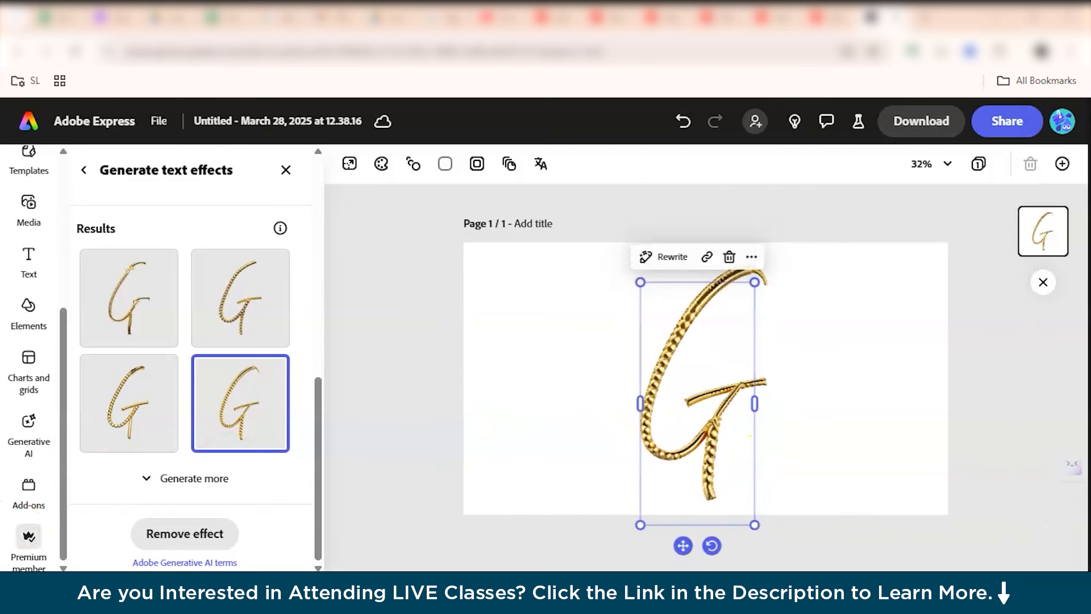
click(34, 429)
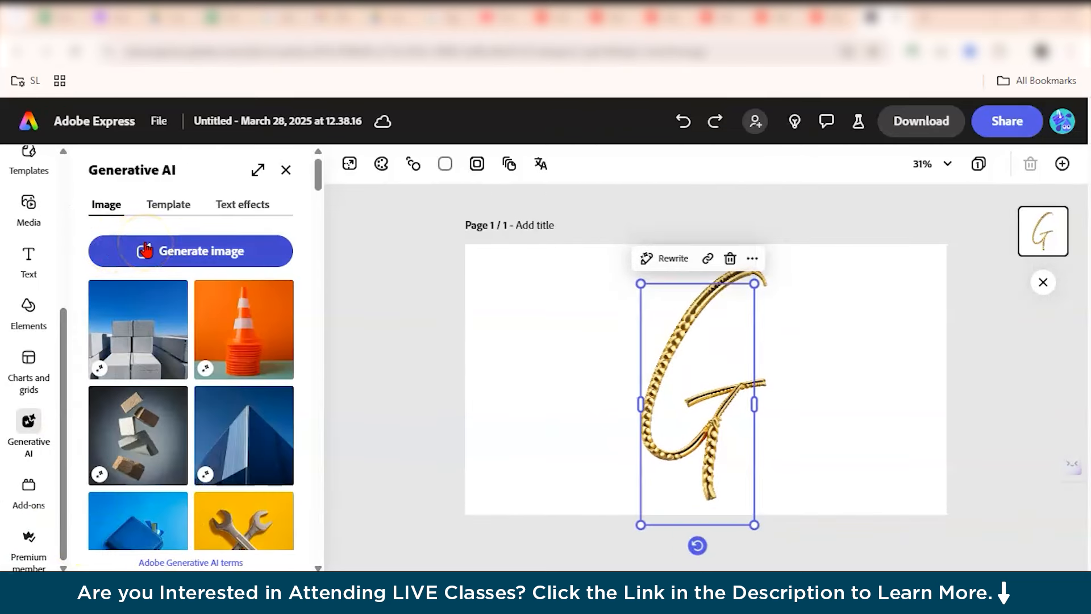
scroll(76, 262, down, 1)
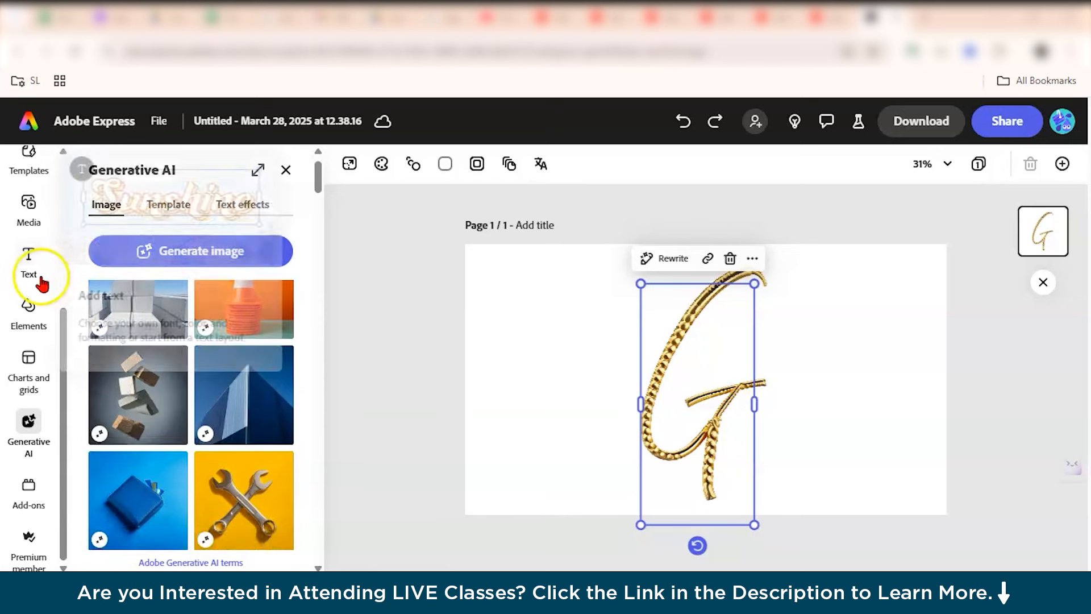
click(271, 256)
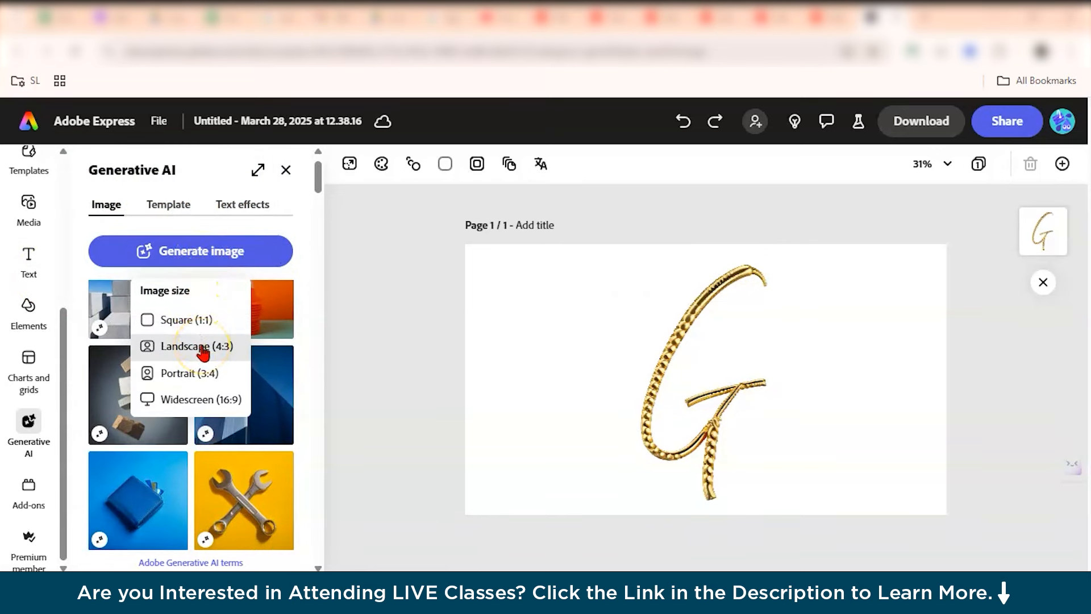
click(199, 346)
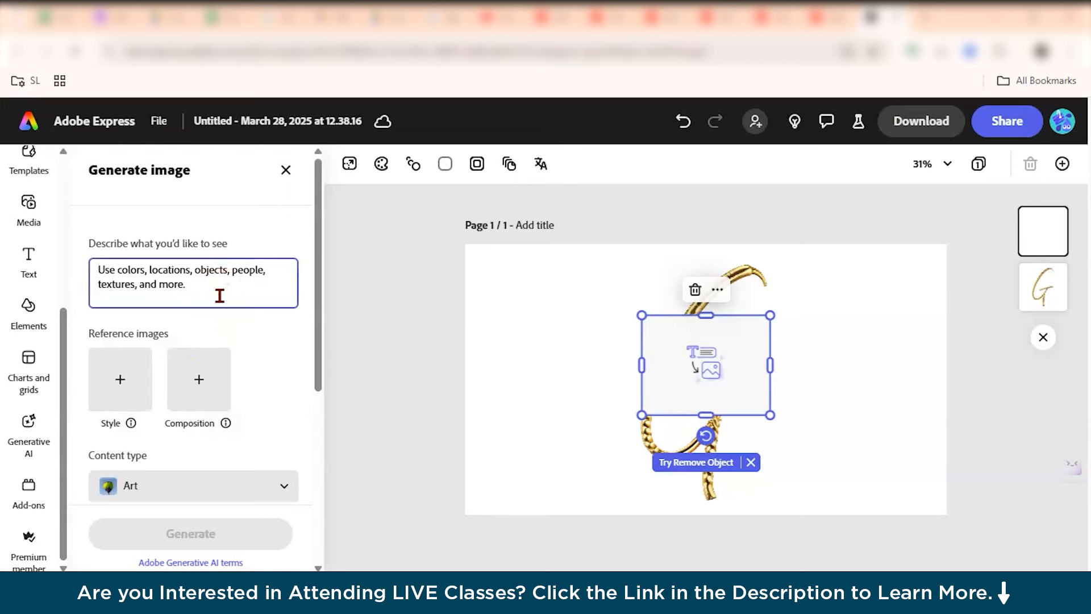
text(a bluish background)
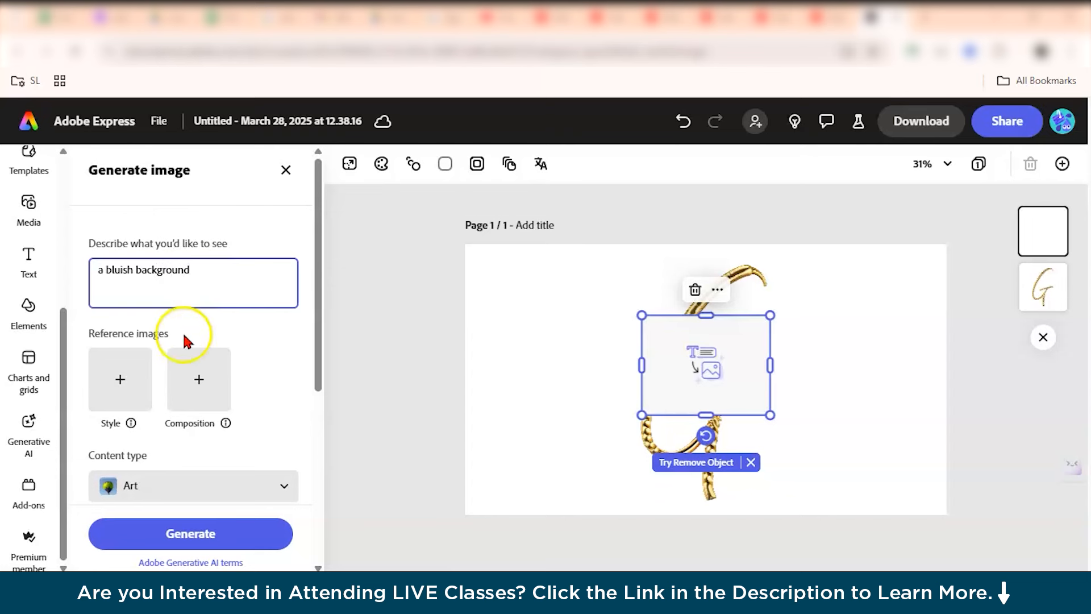
scroll(180, 485, down, 3)
click(279, 375)
scroll(219, 446, down, 2)
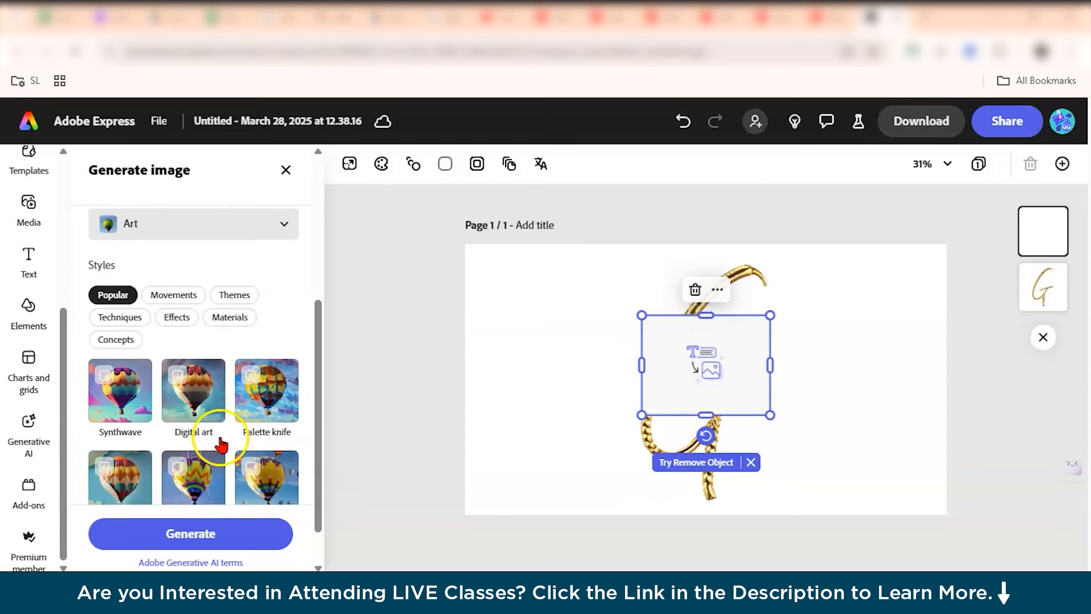
click(203, 532)
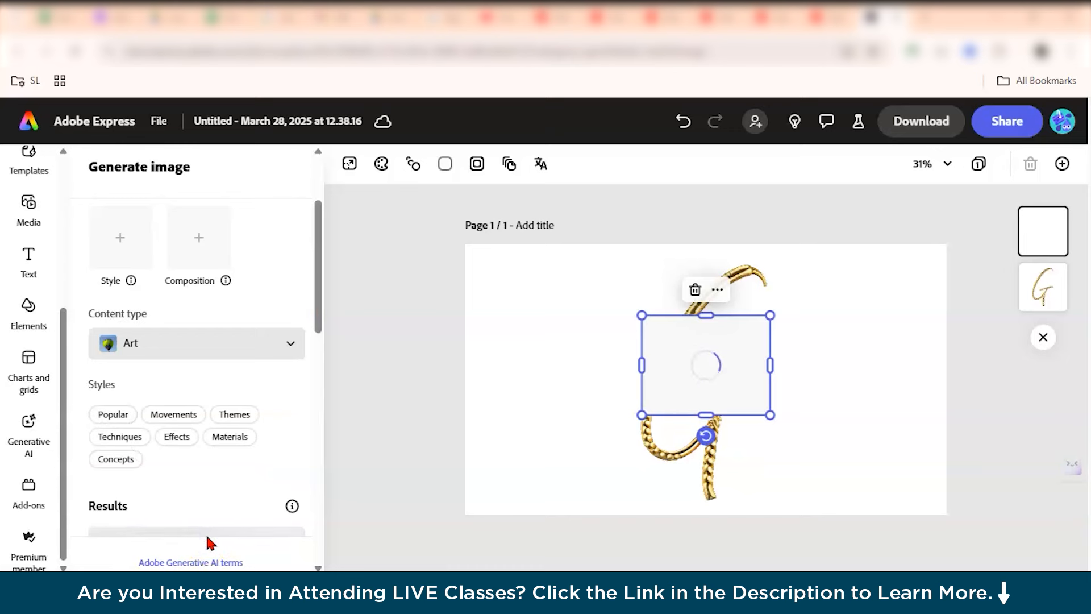
Place a generated blue background image and stretch it to cover the whole page.
scroll(169, 373, down, 3)
click(683, 365)
drag(640, 420, 513, 514)
drag(551, 453, 498, 376)
drag(718, 438, 826, 472)
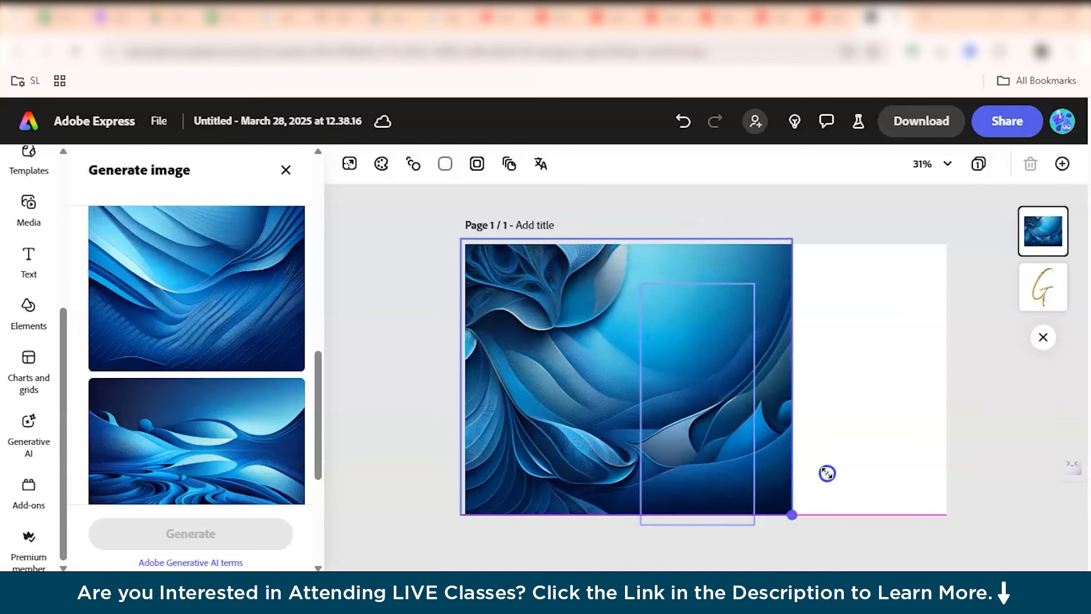
drag(796, 378, 952, 368)
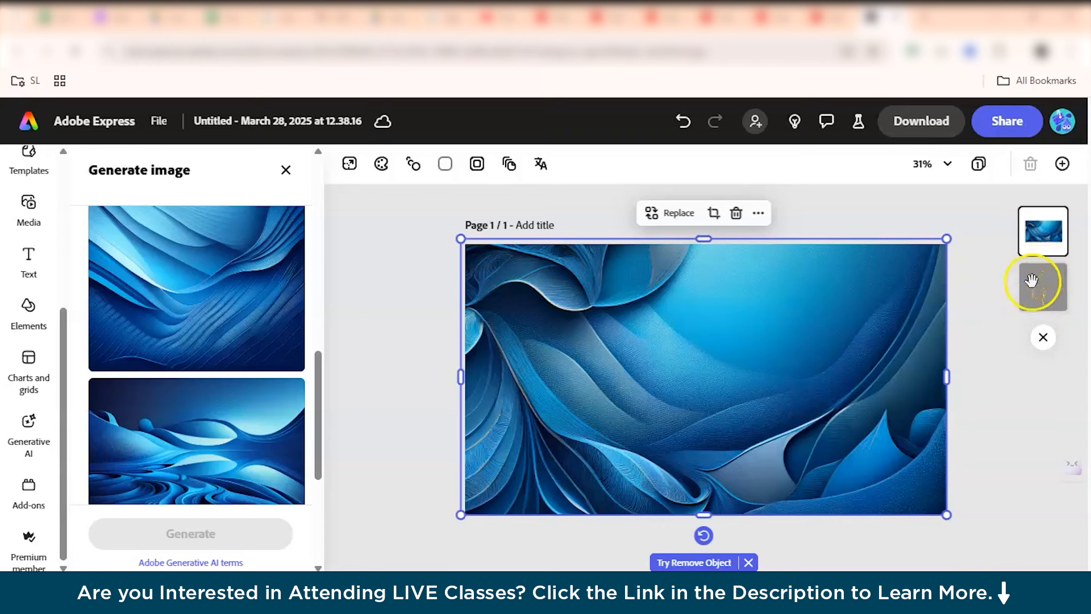
Move the G layer above the background image and deselect it.
drag(1050, 288, 1046, 228)
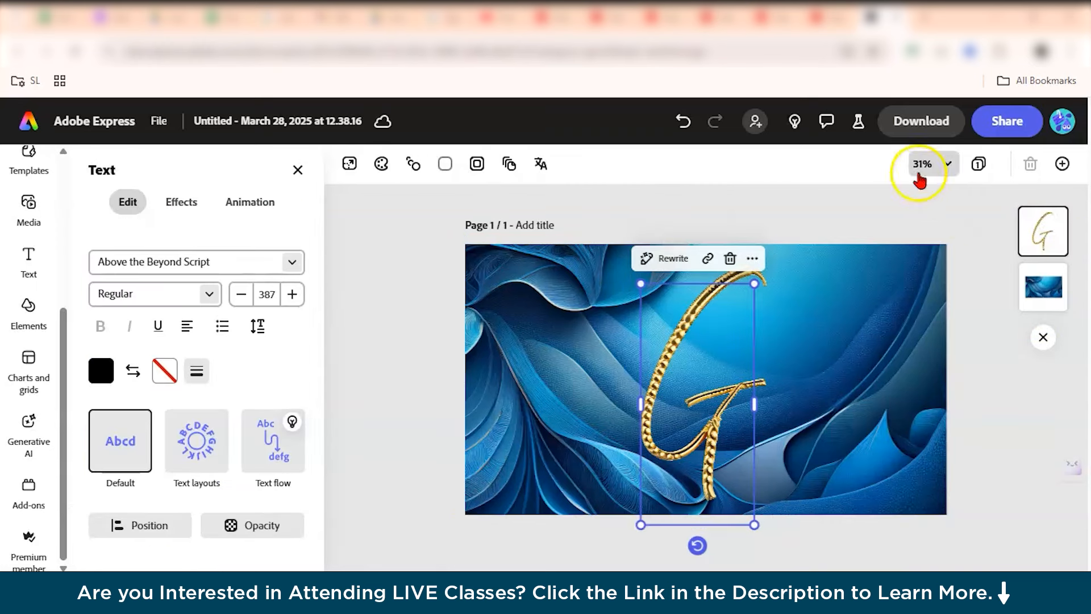
click(923, 237)
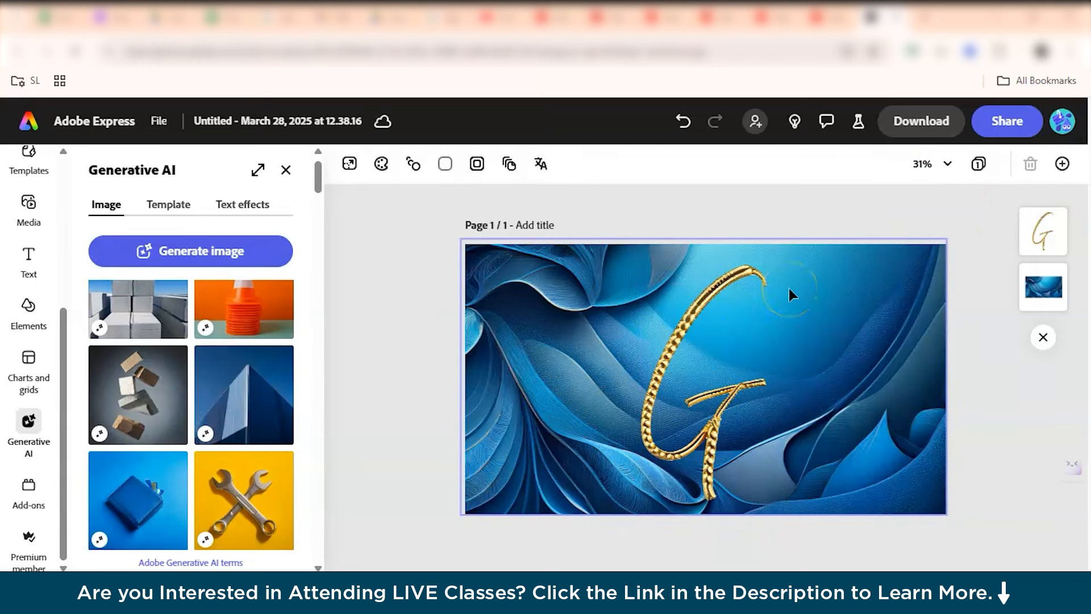
Open Generate template from Firefly and generate Flyer templates for "a flyer for an upcoming yoga class".
click(427, 266)
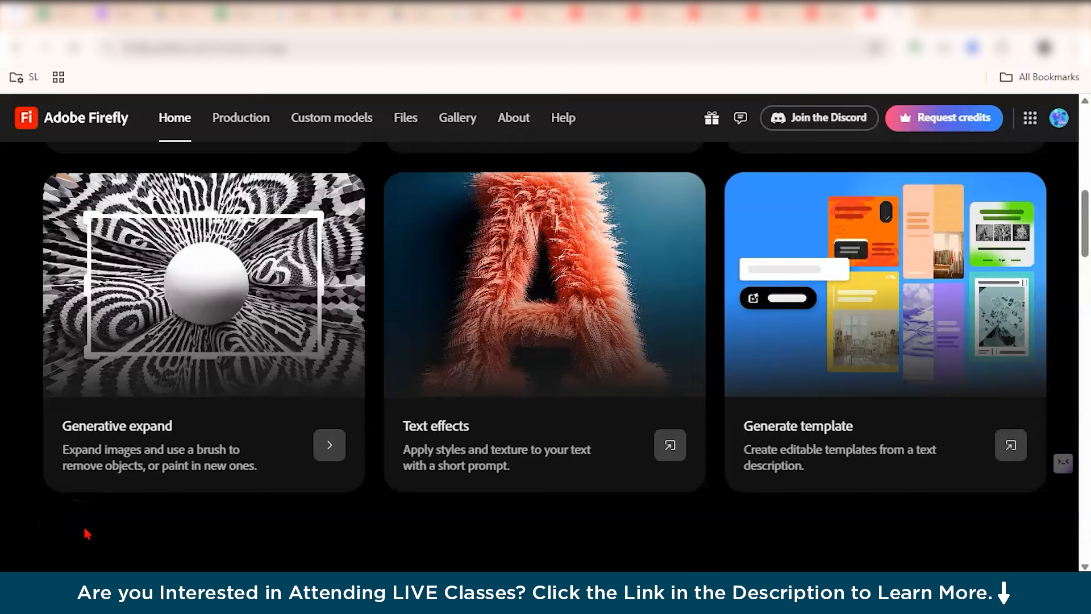
click(814, 414)
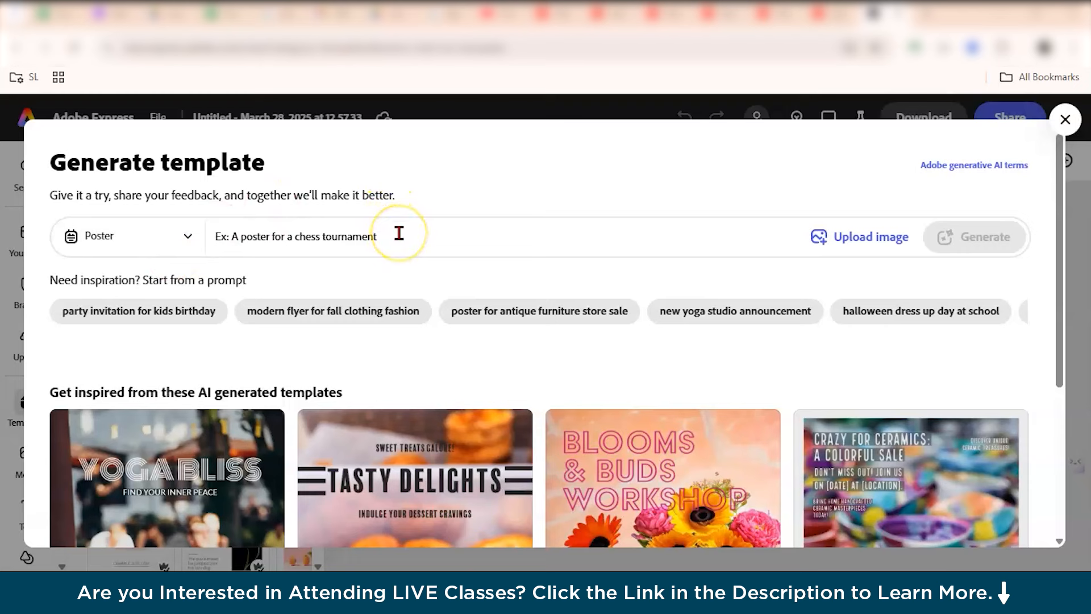
click(188, 239)
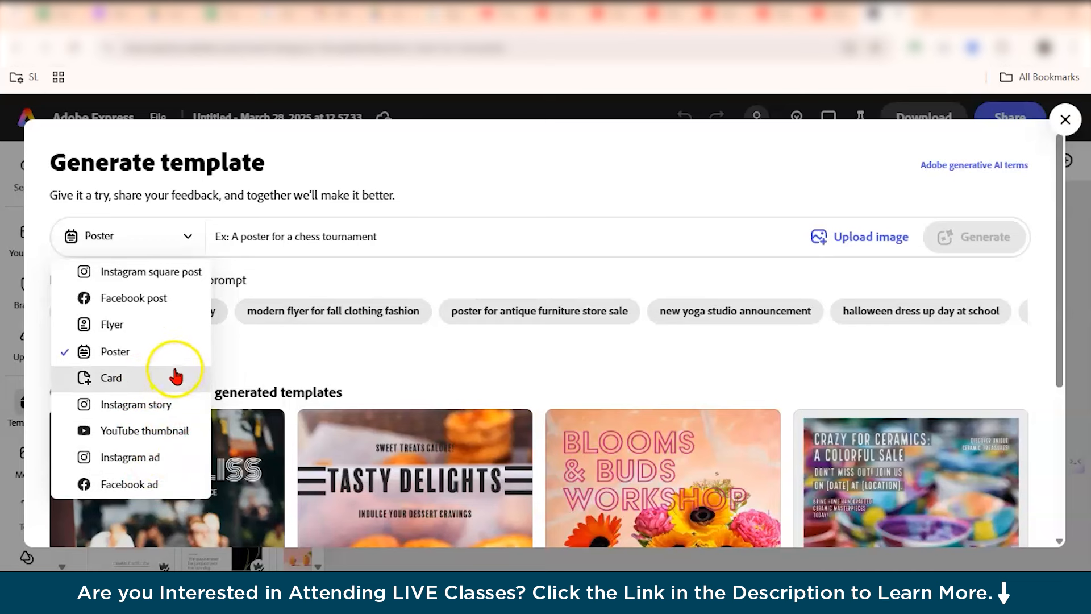
click(188, 328)
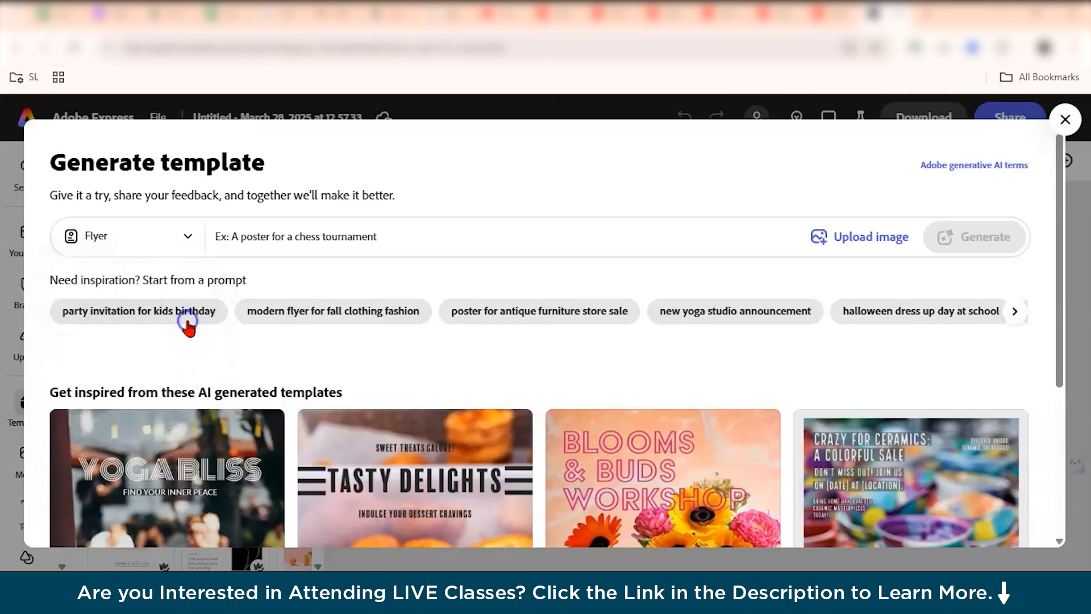
click(308, 232)
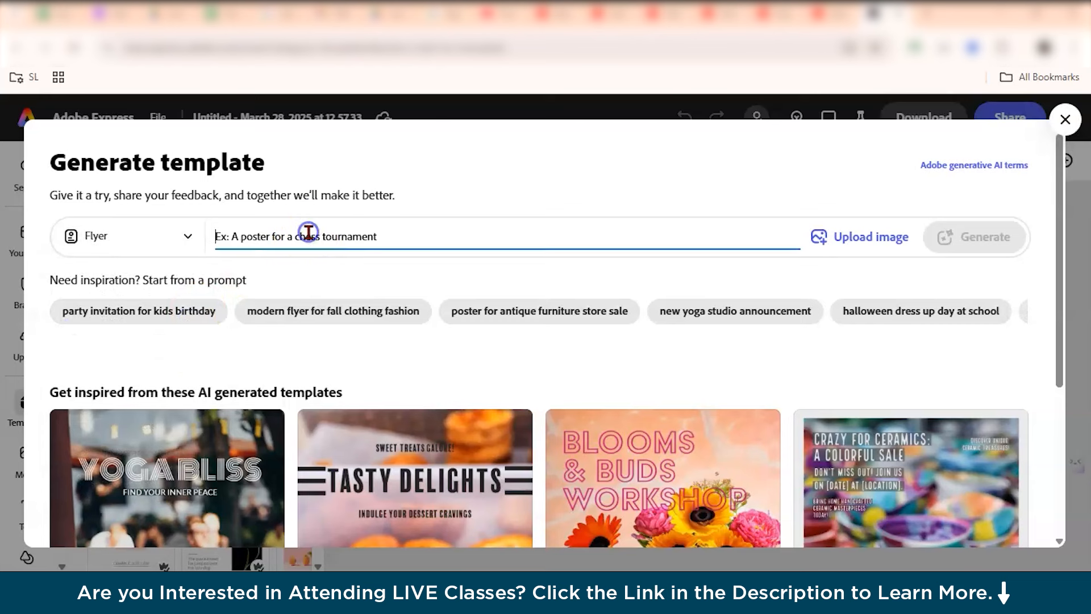
text(a flyer for an upcoming yoga class)
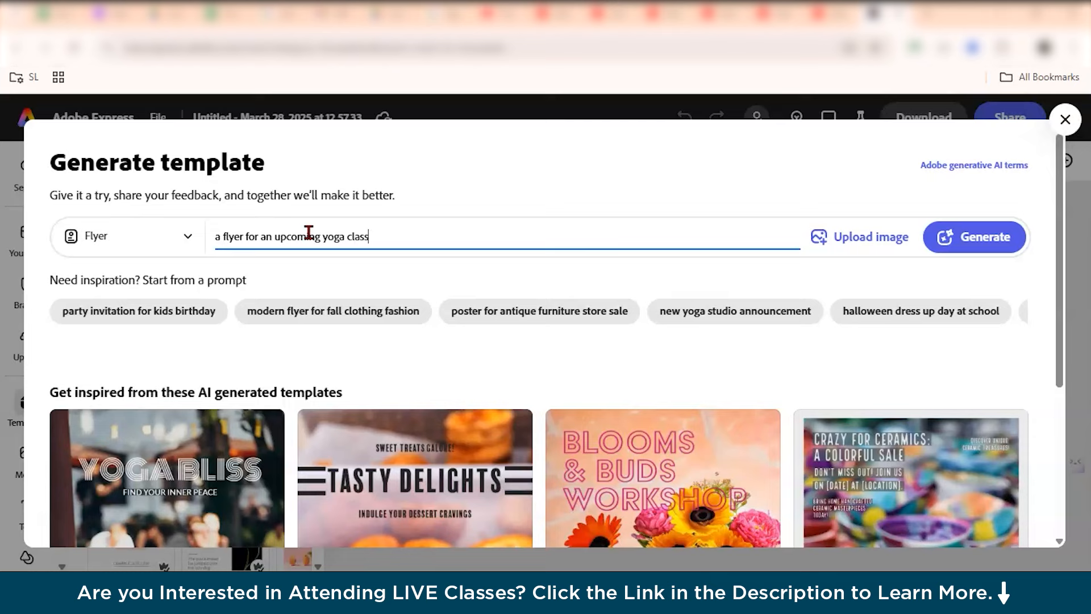
click(973, 246)
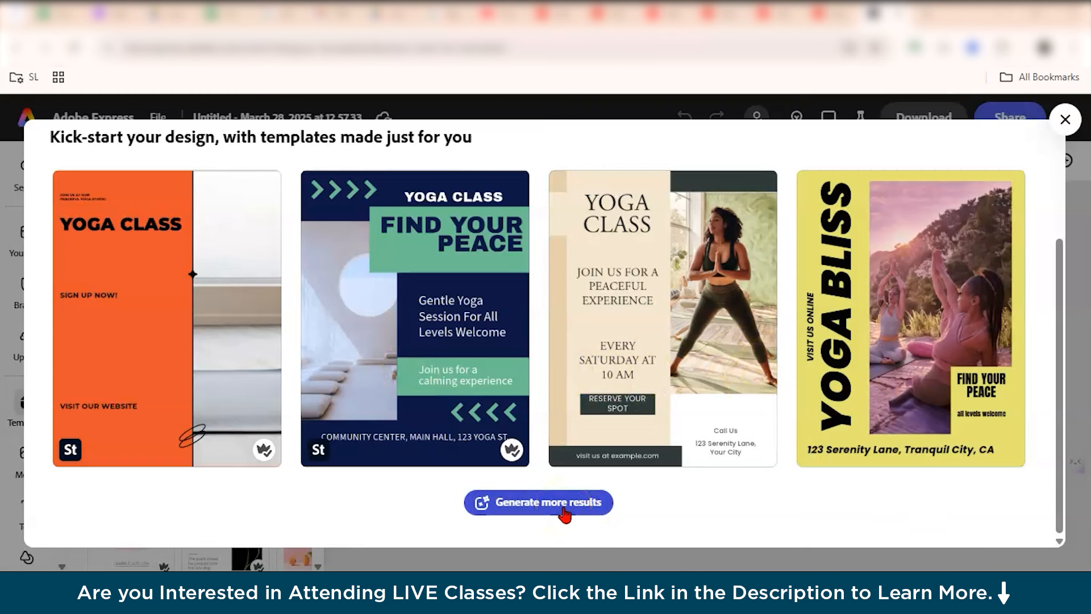
Show variations of the third yoga template and open the third variation as a design.
click(240, 333)
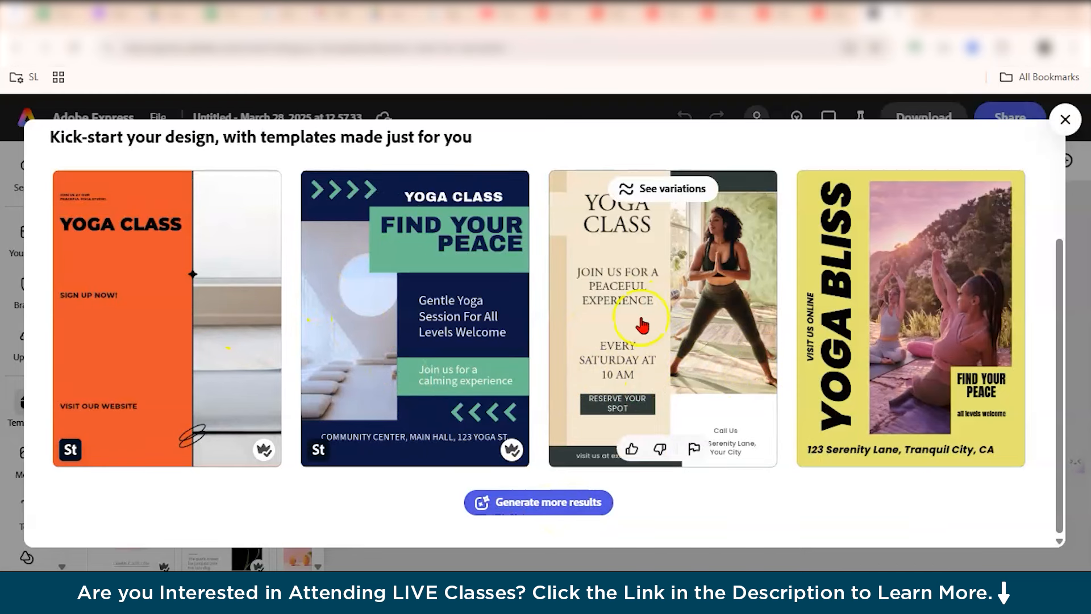
click(662, 188)
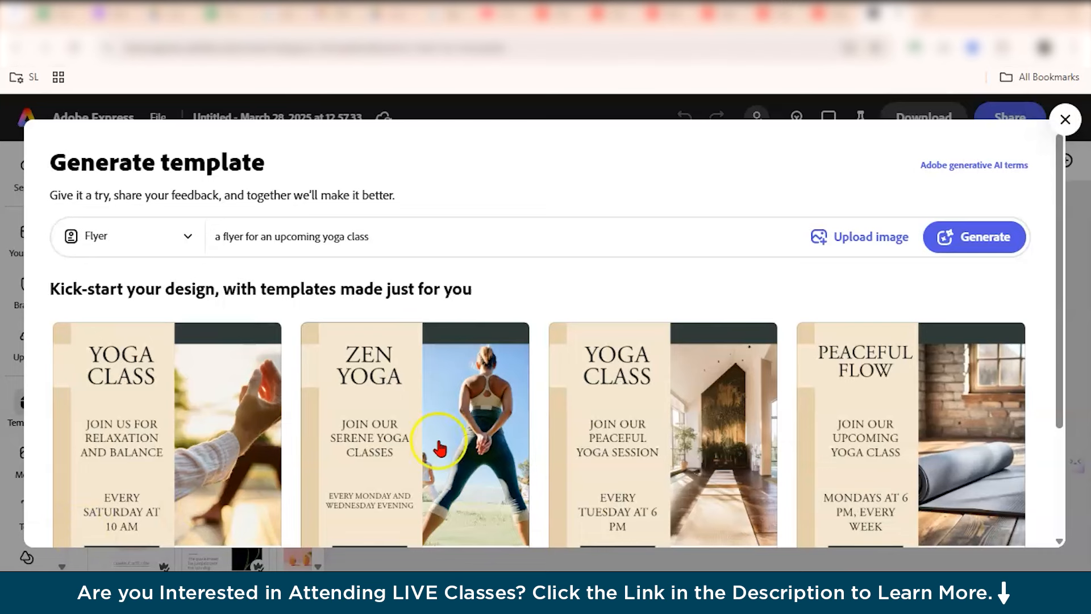
scroll(434, 446, down, 3)
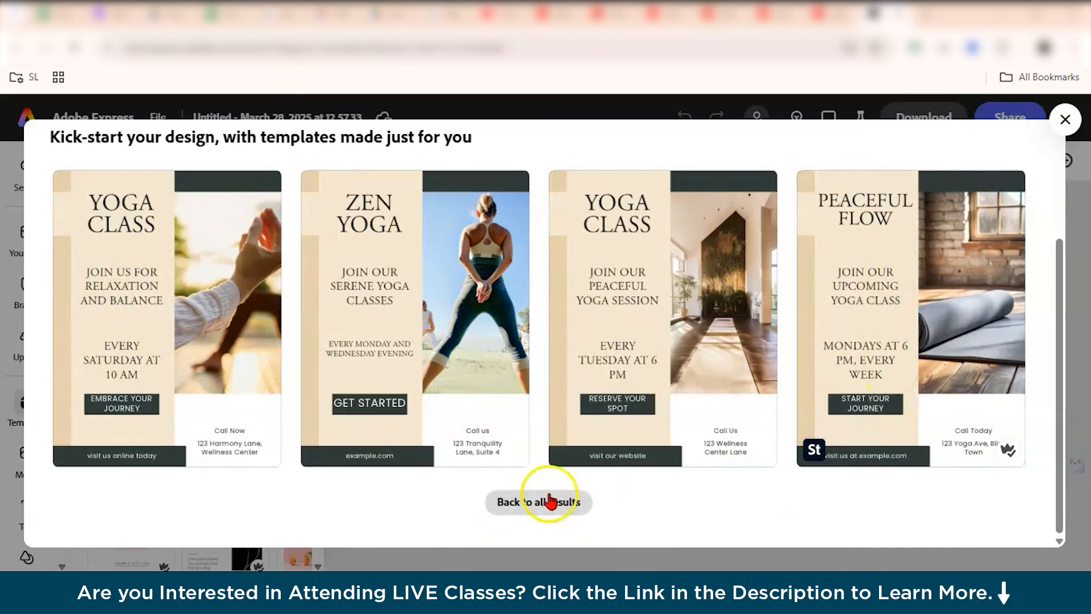
click(671, 339)
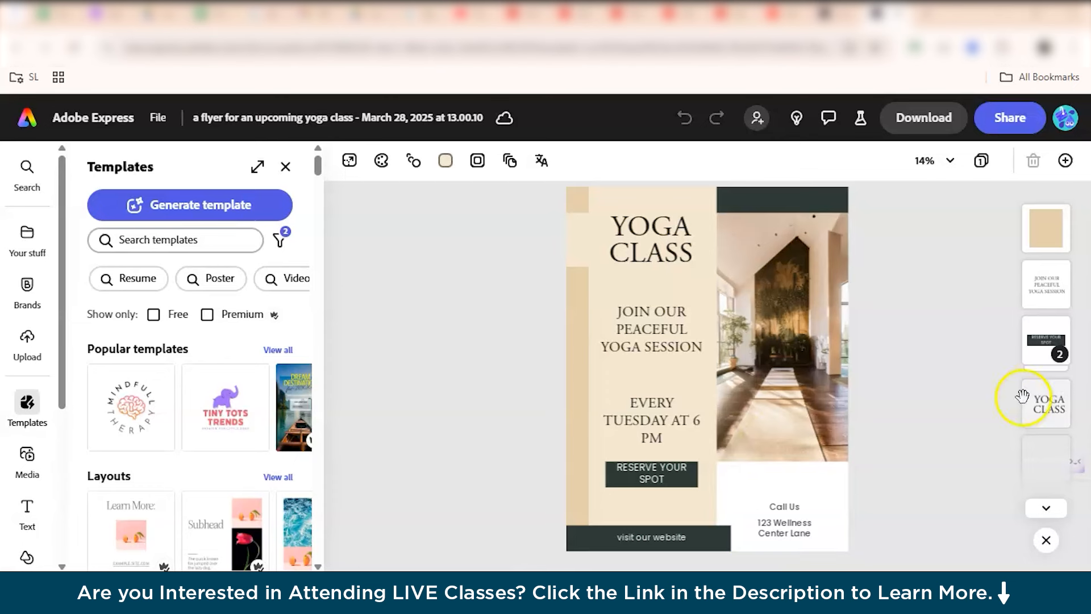
Apply the recommended Paralucent Condensed Heavy Italic text style to the YOGA CLASS heading.
scroll(1040, 403, down, 4)
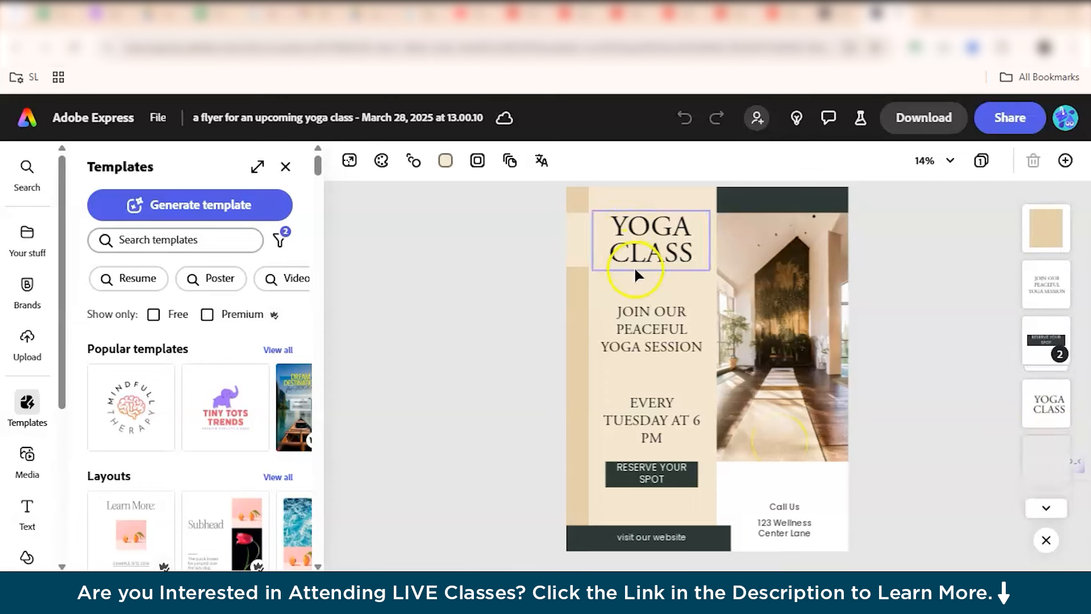
click(625, 224)
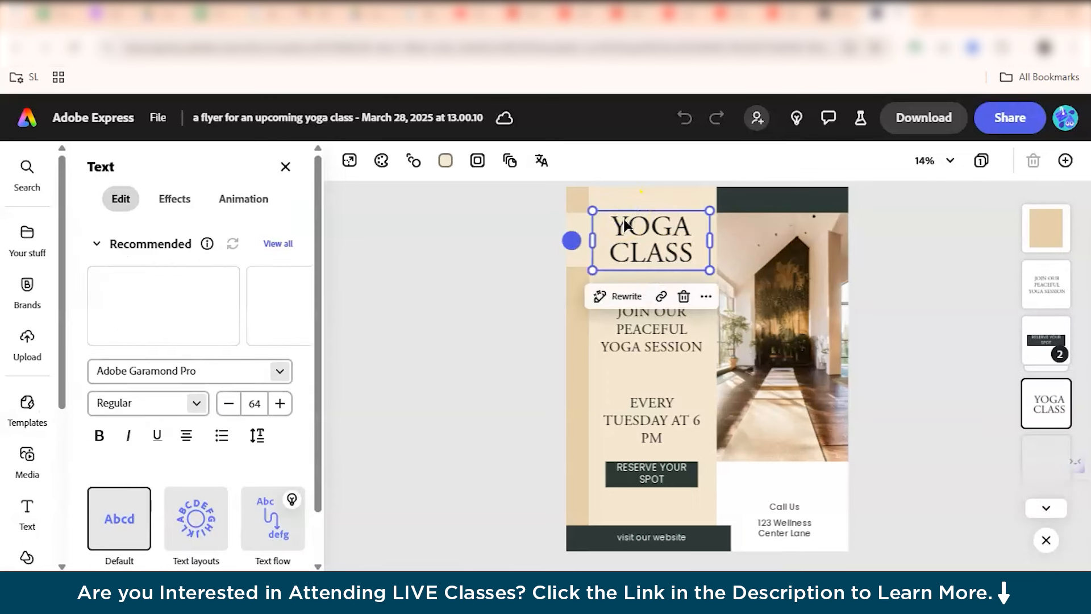
click(626, 260)
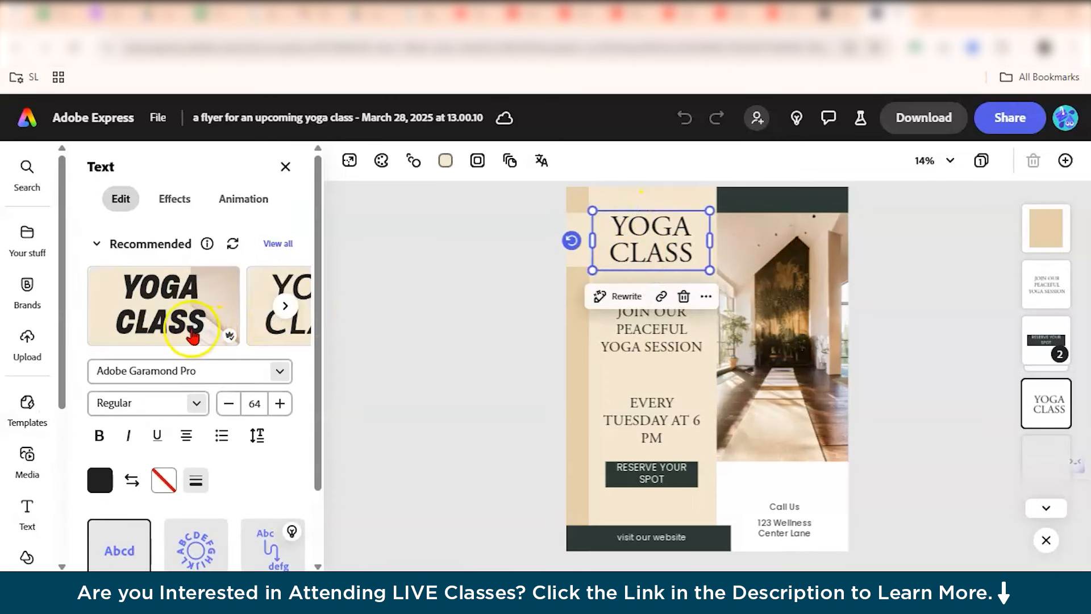
click(216, 326)
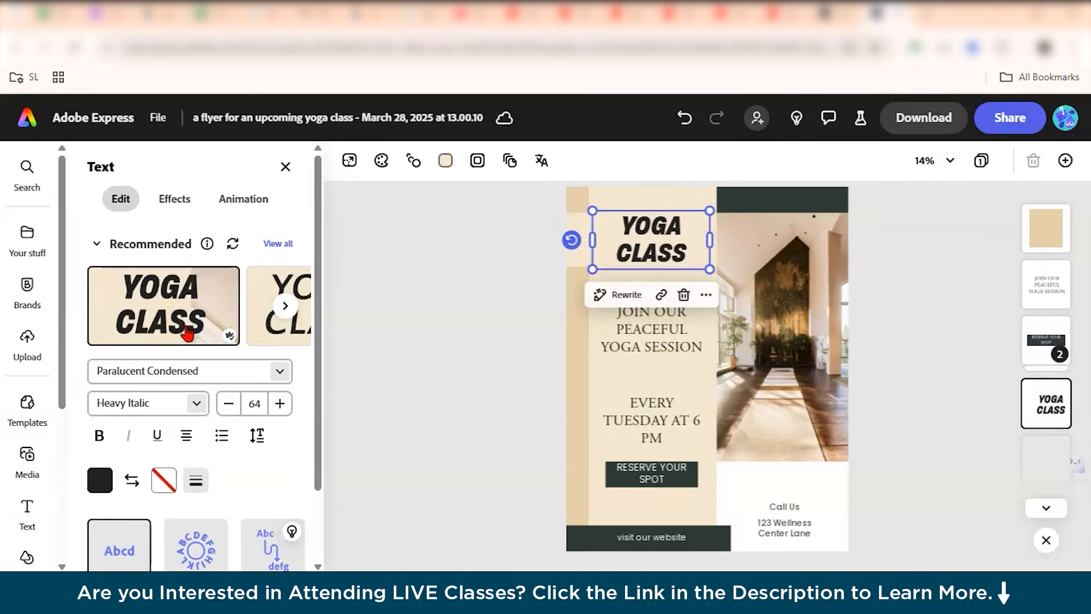
Try two other recommended text styles on the YOGA CLASS heading and reapply Paralucent Condensed Heavy Italic.
click(282, 292)
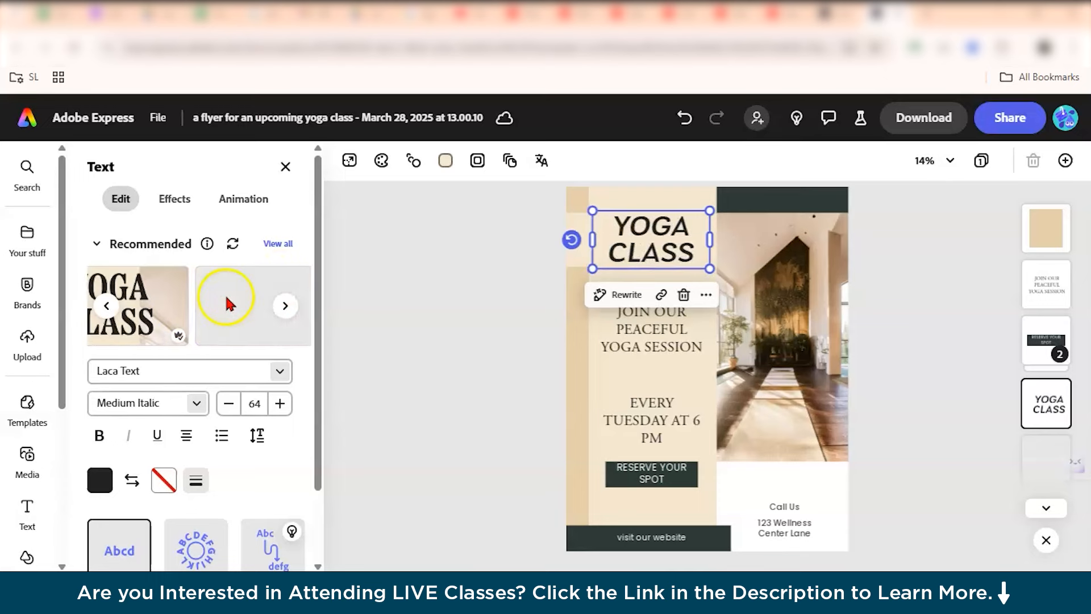
click(126, 287)
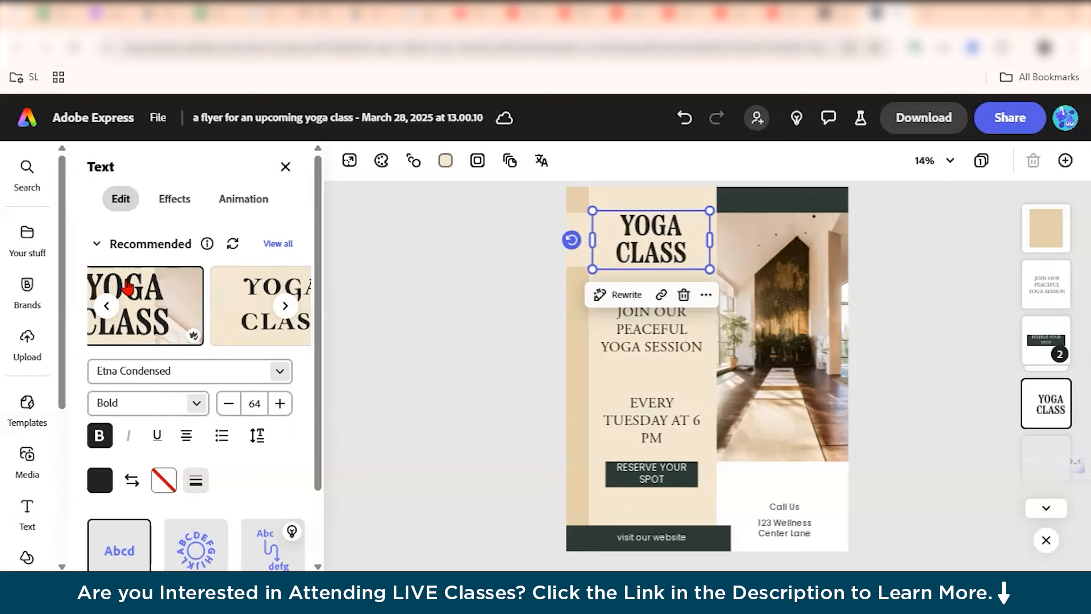
click(138, 295)
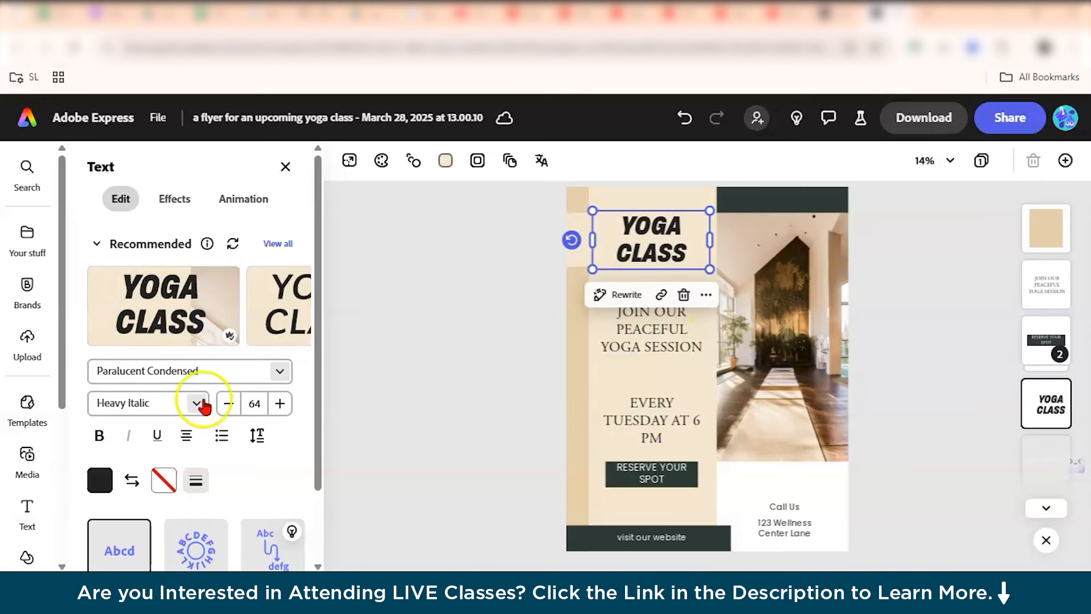
Apply a curved text layout to the YOGA CLASS heading and undo it.
scroll(258, 341, down, 1)
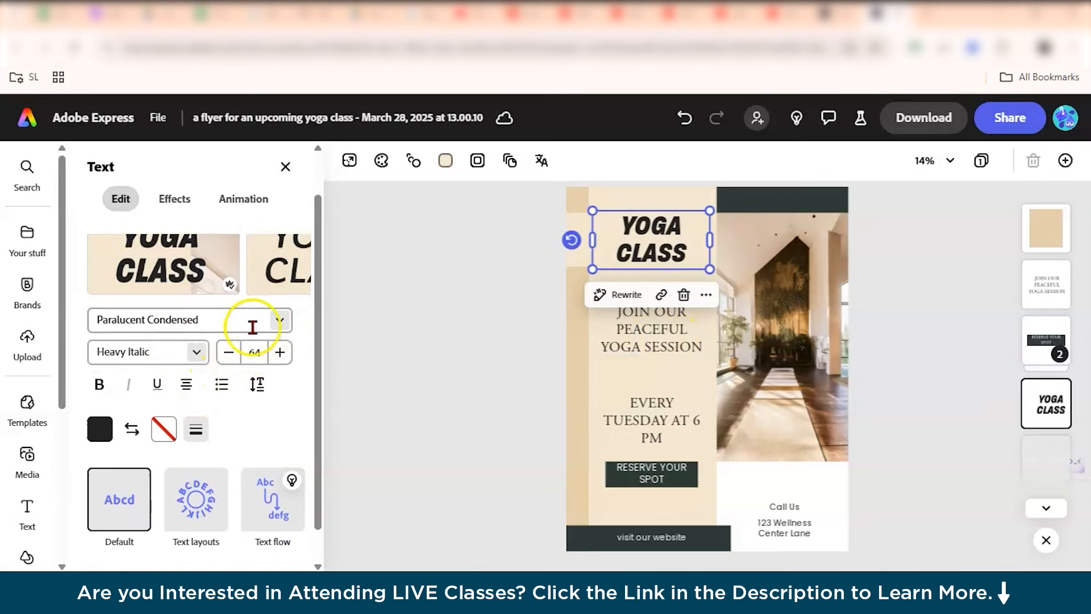
scroll(234, 363, down, 1)
click(177, 449)
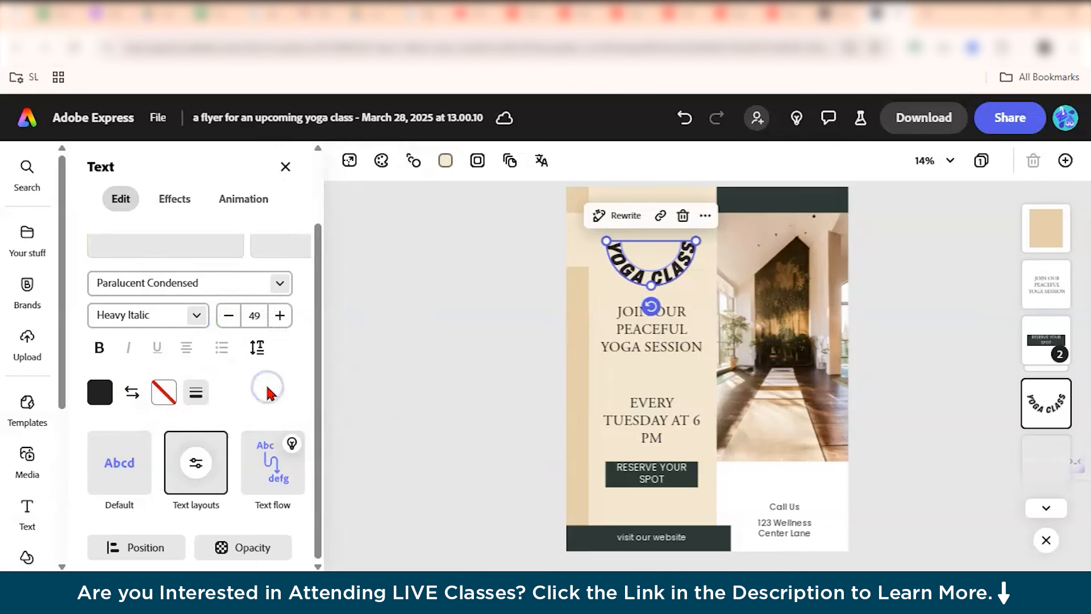
key(ctrl+z)
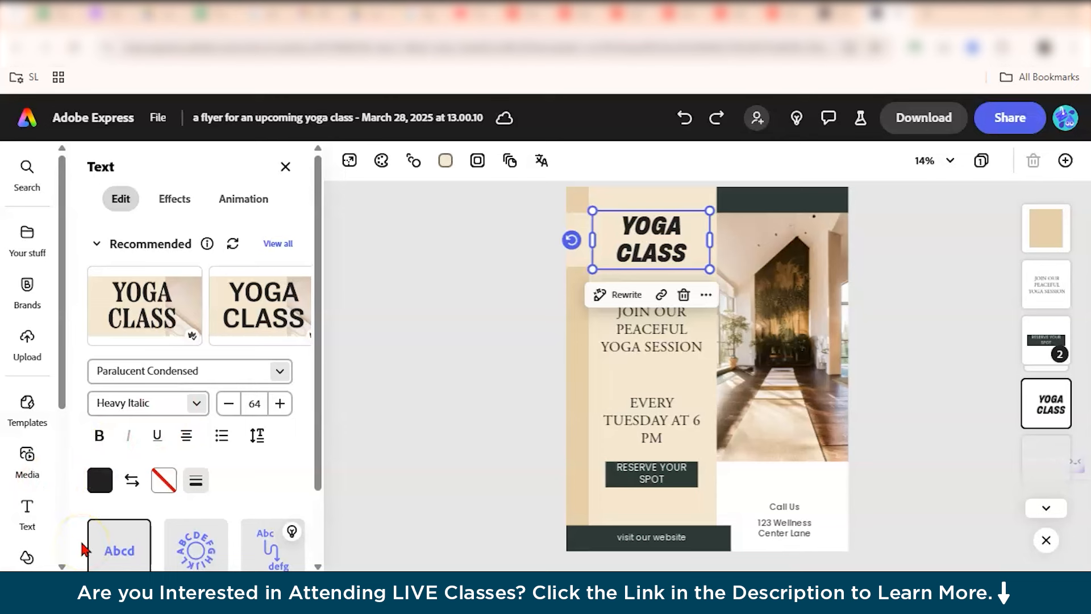
Open the heading's text effects and review the generative text effect and shadow options.
click(192, 202)
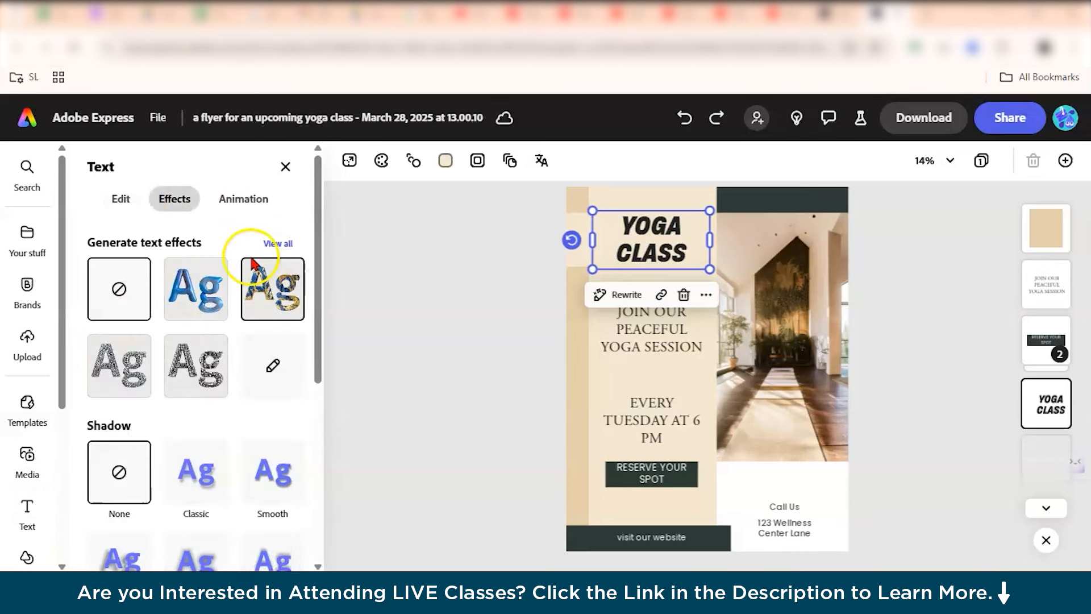
scroll(32, 353, down, 1)
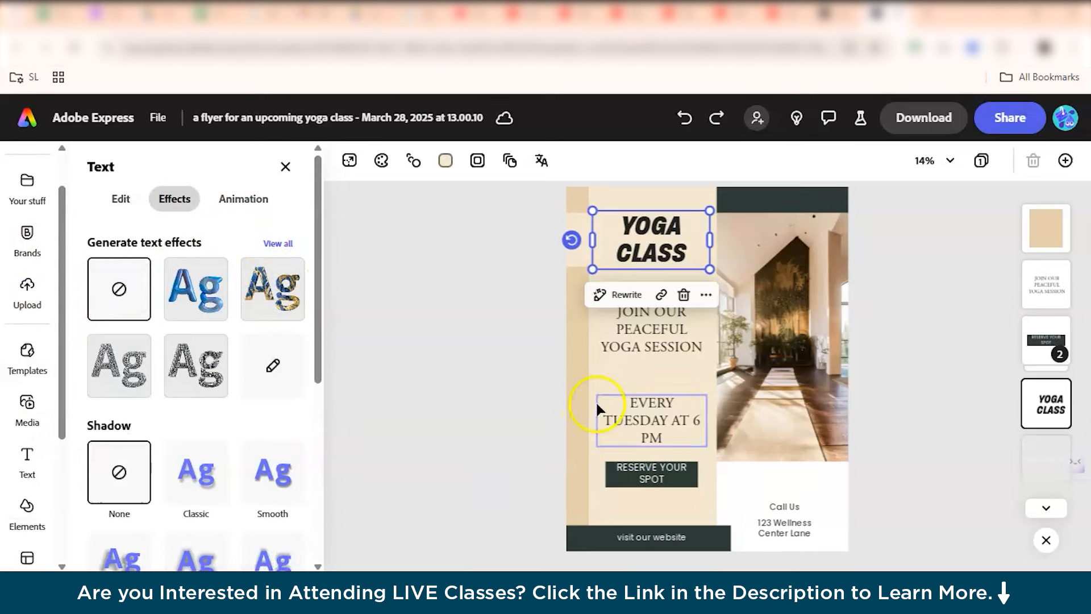
click(598, 408)
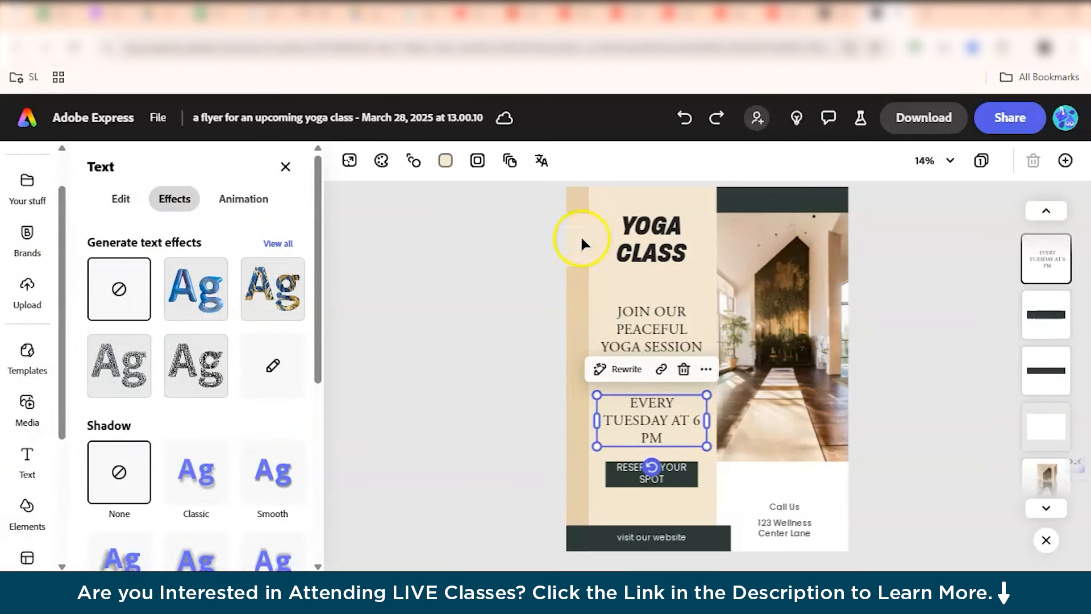
Set the flyer's background rectangle color to the recommended peach swatch #FADDC8.
click(456, 161)
click(453, 163)
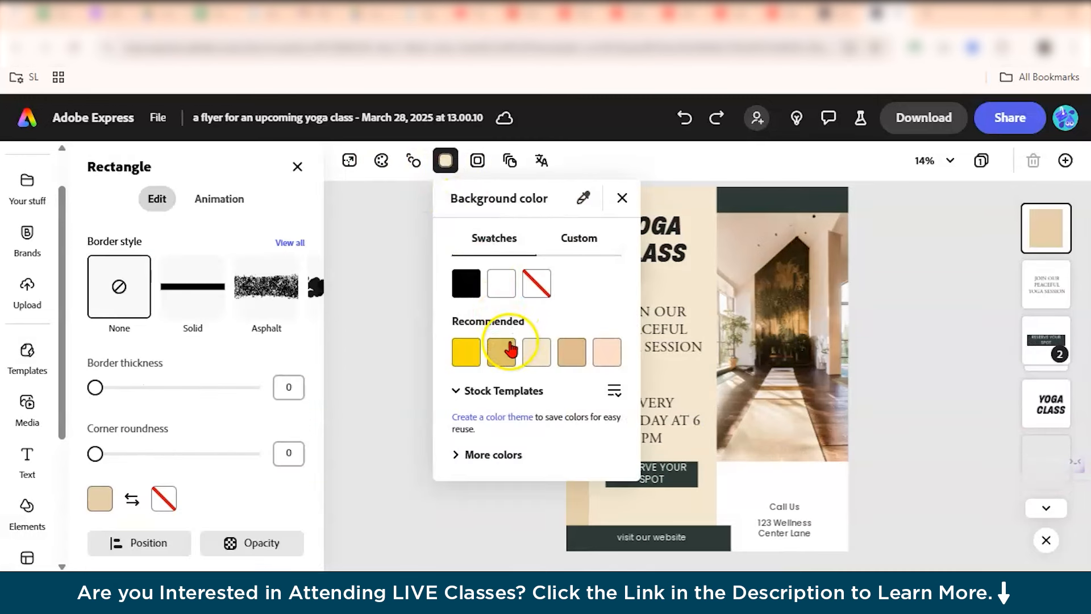
click(511, 348)
click(599, 358)
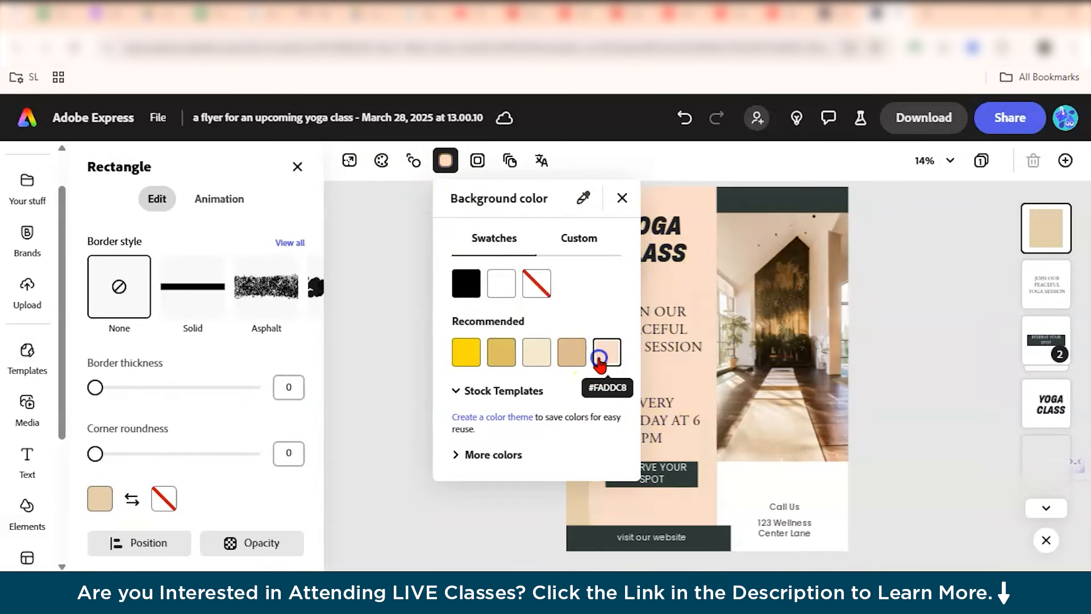
click(622, 197)
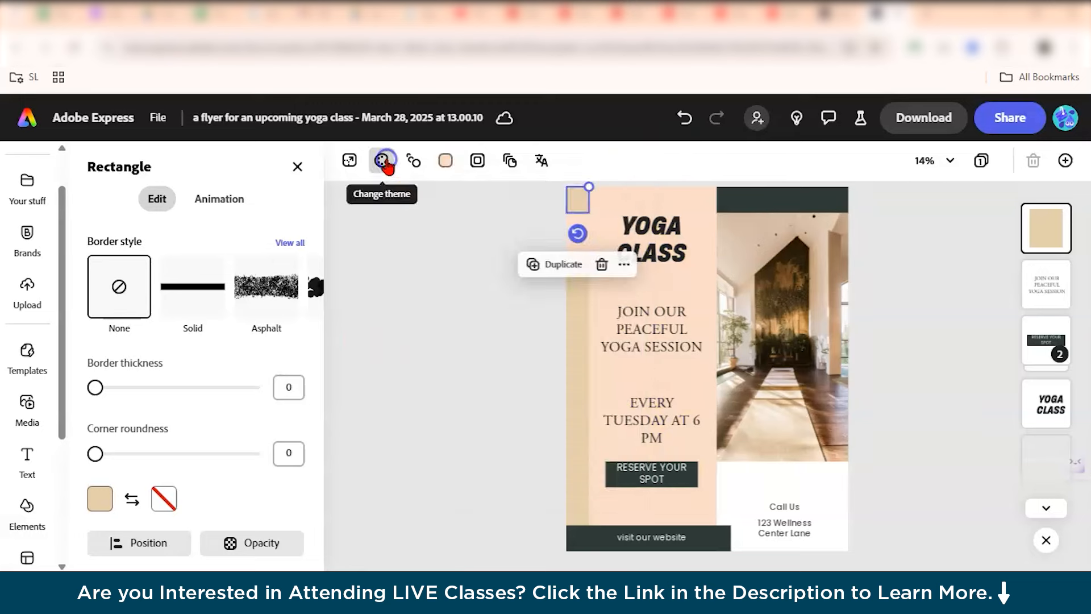
Preview Bold, Classic and Professional color themes on the flyer.
click(384, 162)
scroll(228, 341, down, 2)
click(227, 259)
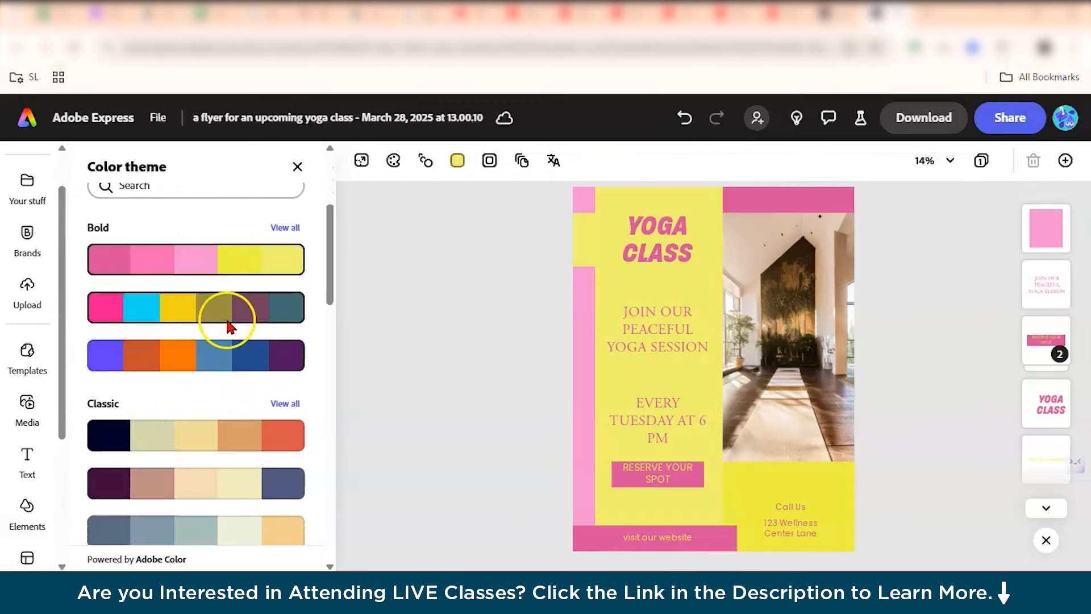
scroll(236, 443, down, 1)
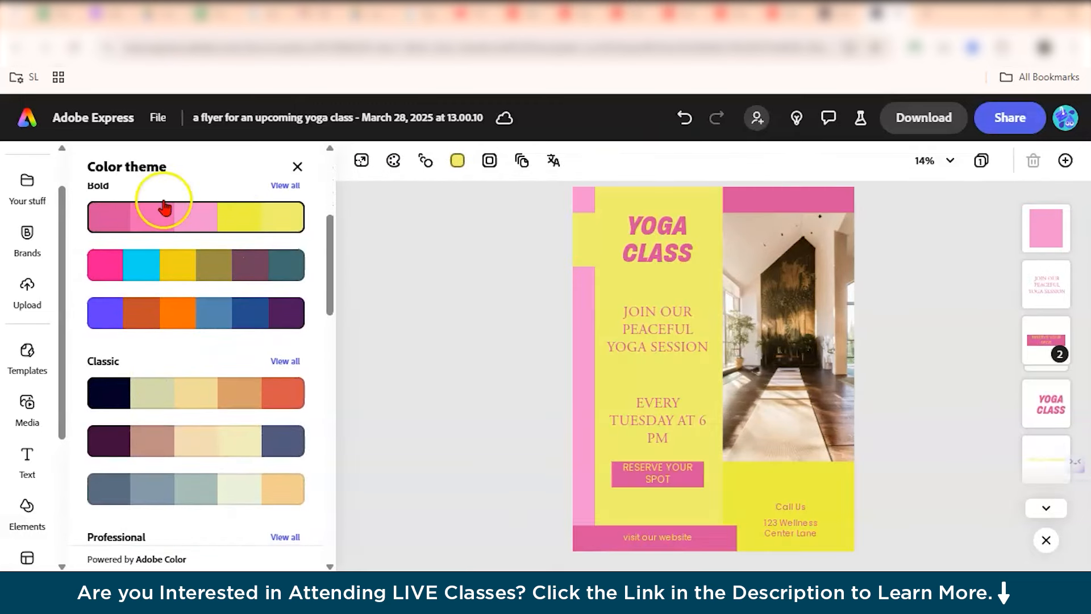
scroll(148, 341, down, 2)
click(176, 302)
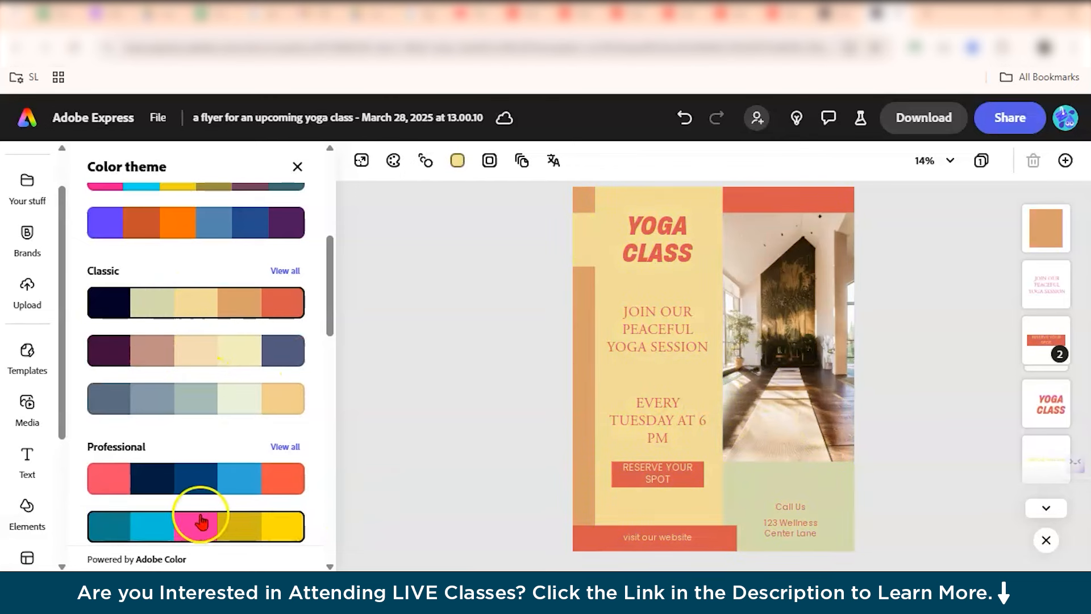
scroll(202, 522, down, 2)
click(244, 395)
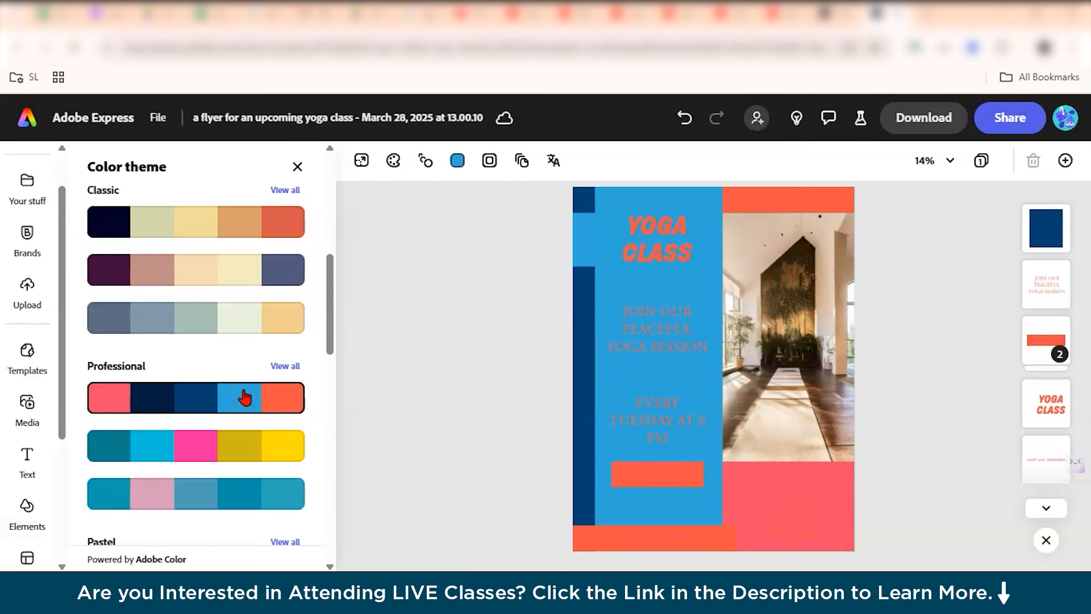
Apply the first Classic color theme to the whole flyer.
scroll(245, 397, up, 4)
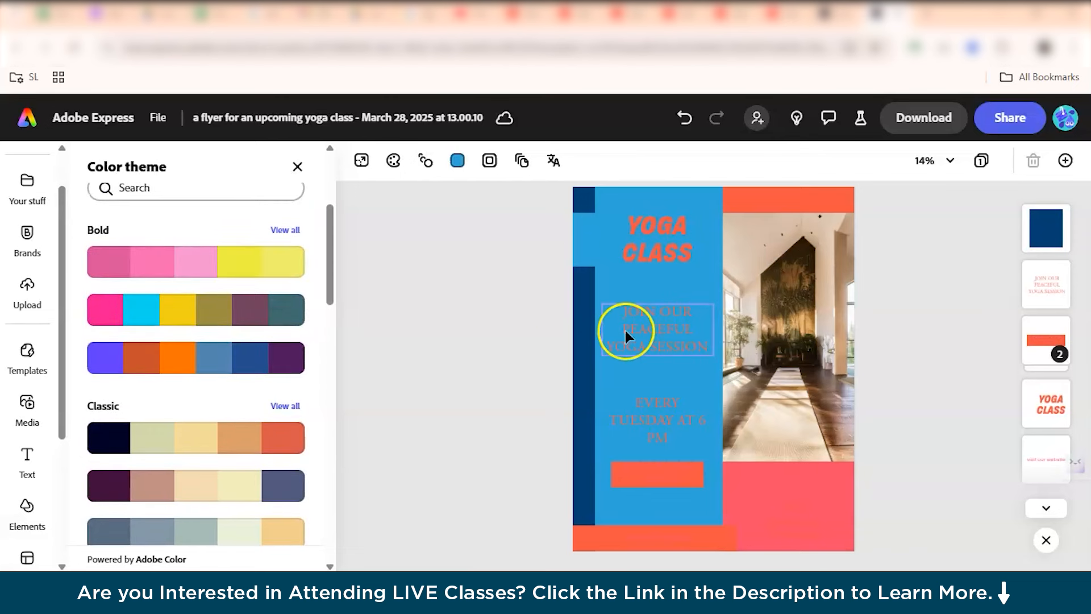
click(223, 452)
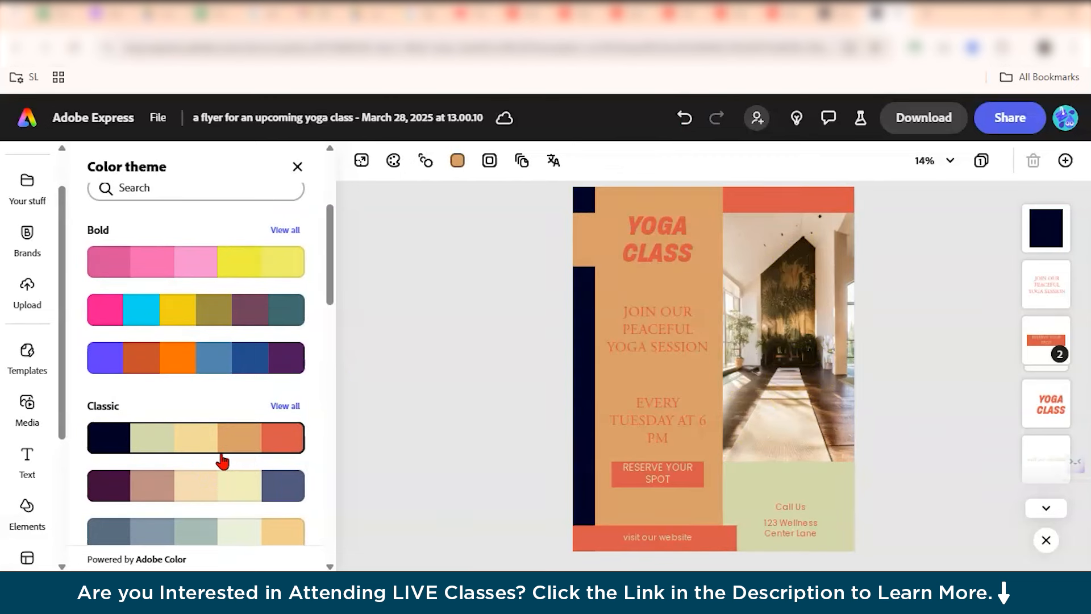
click(211, 526)
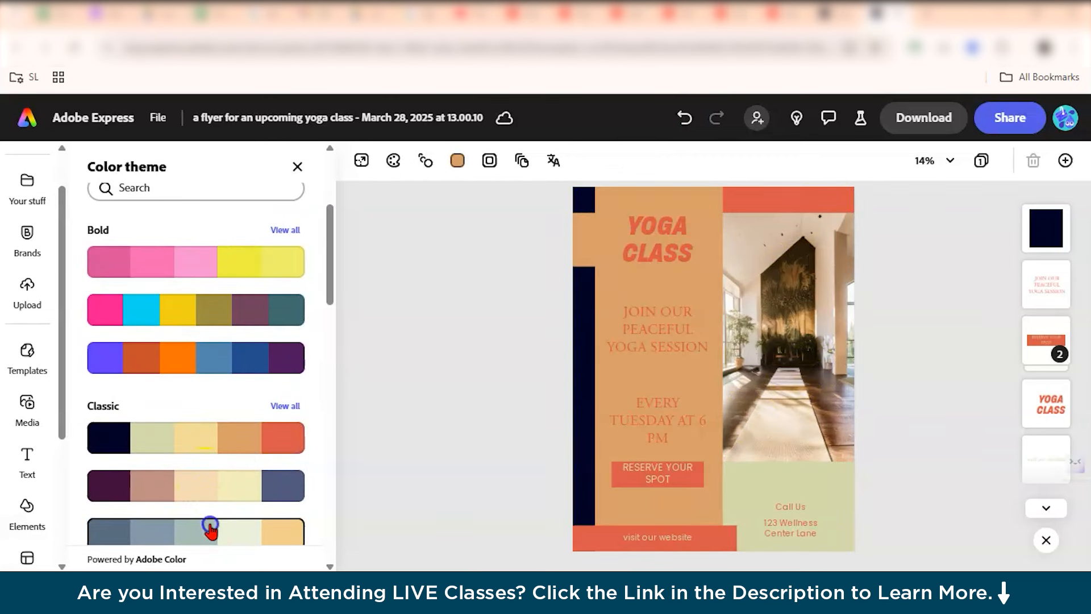
scroll(214, 420, up, 1)
click(221, 348)
scroll(259, 410, down, 6)
click(212, 298)
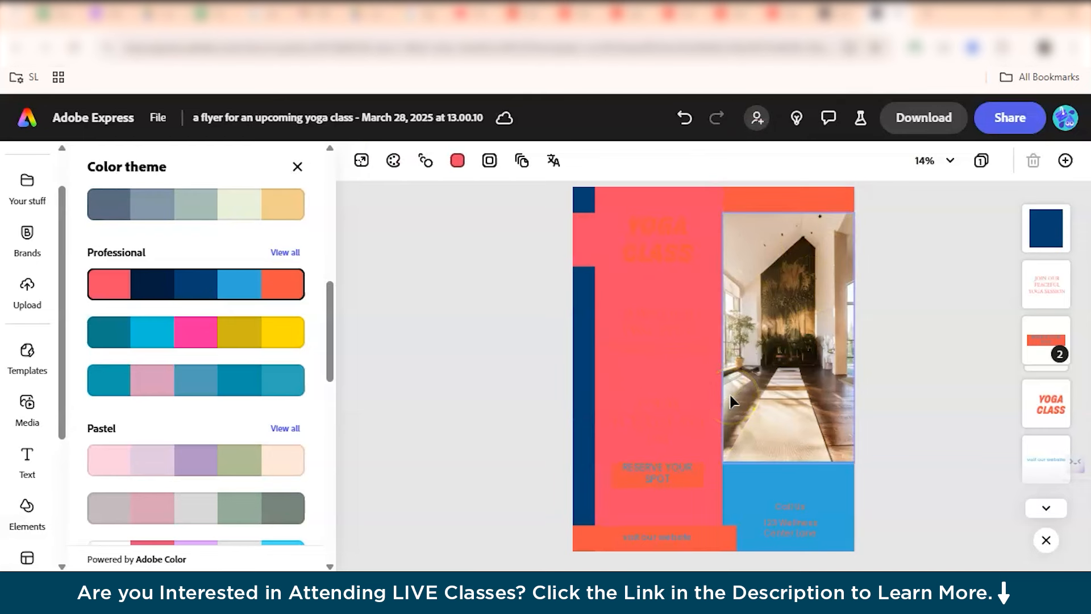
scroll(248, 423, down, 3)
scroll(253, 429, down, 4)
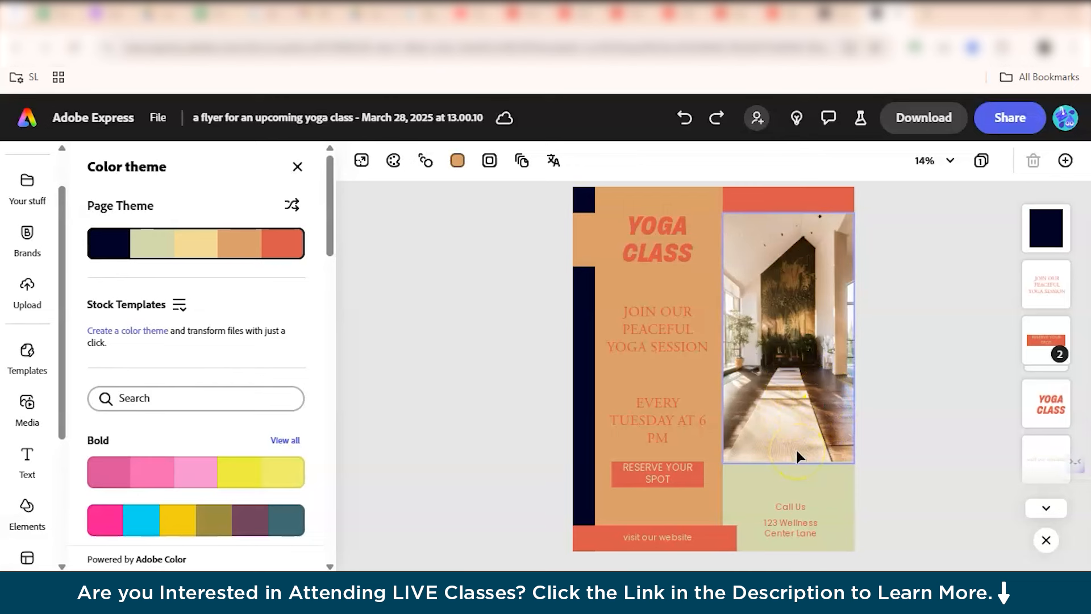
Generate a square (1:1) image of a lady doing yoga and place it on the flyer.
click(25, 424)
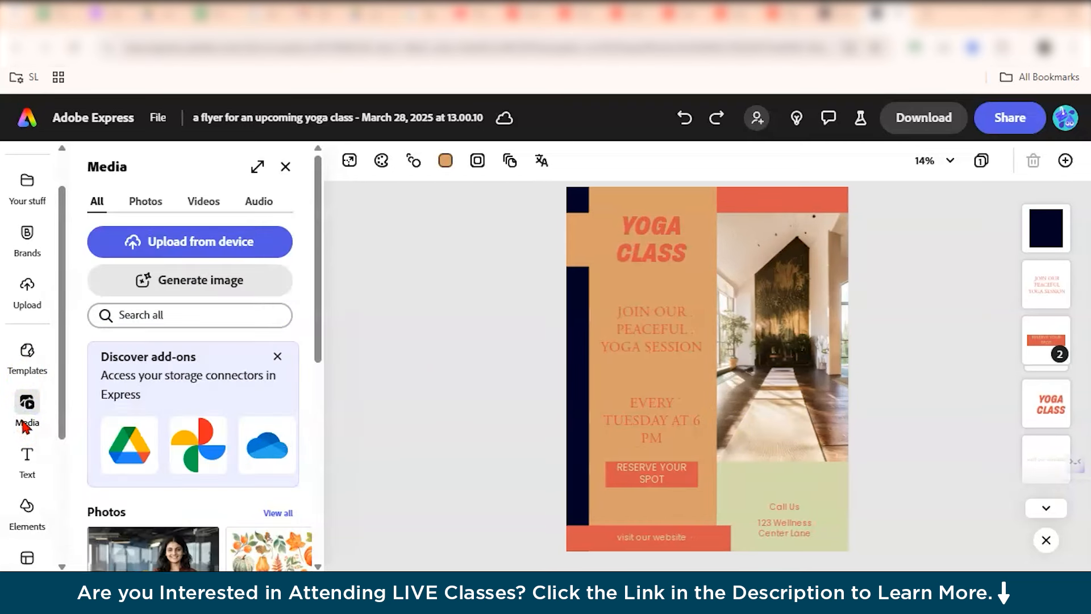
click(200, 279)
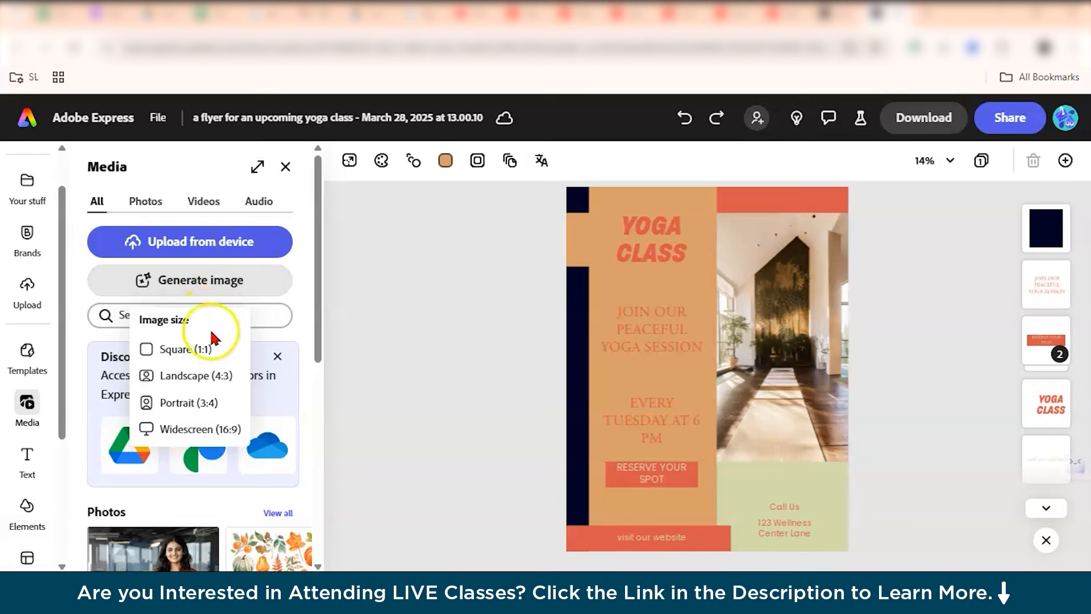
click(182, 349)
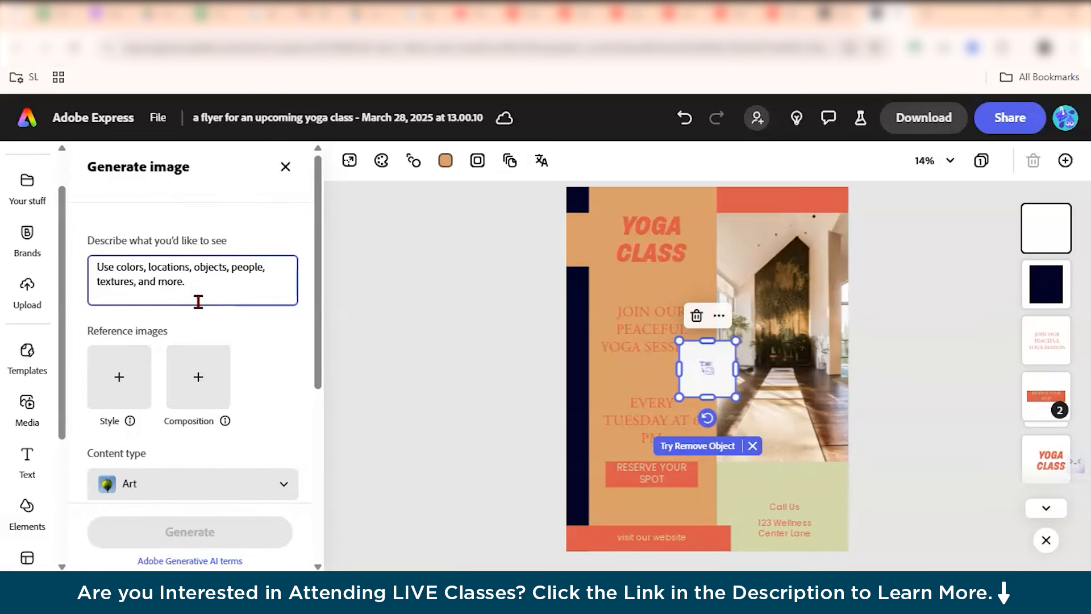
text(W)
key(BackSpace)
text(a k)
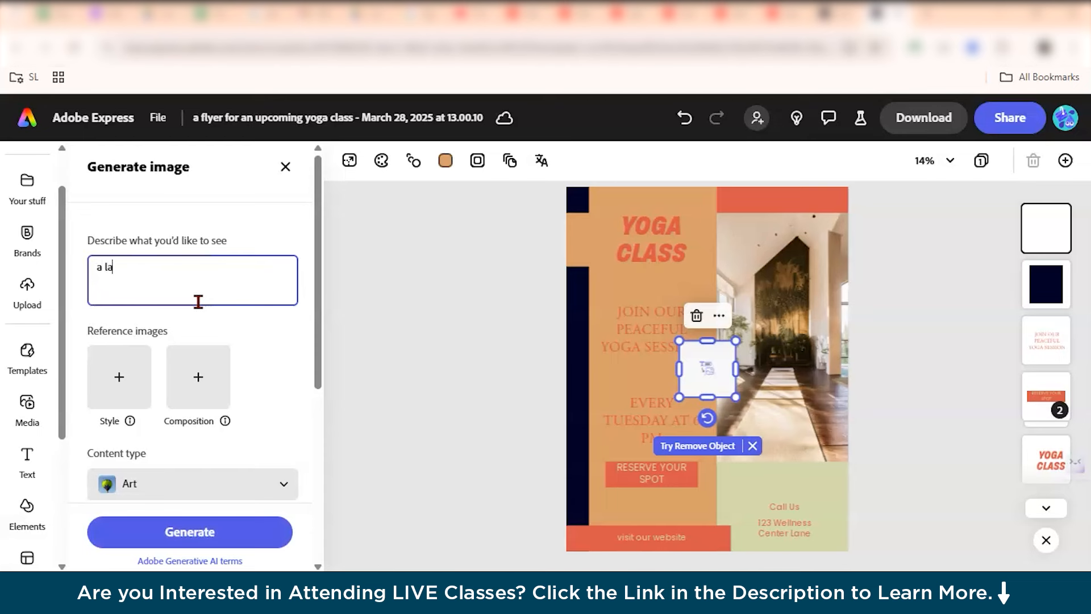
text(ady doing yoga)
click(163, 531)
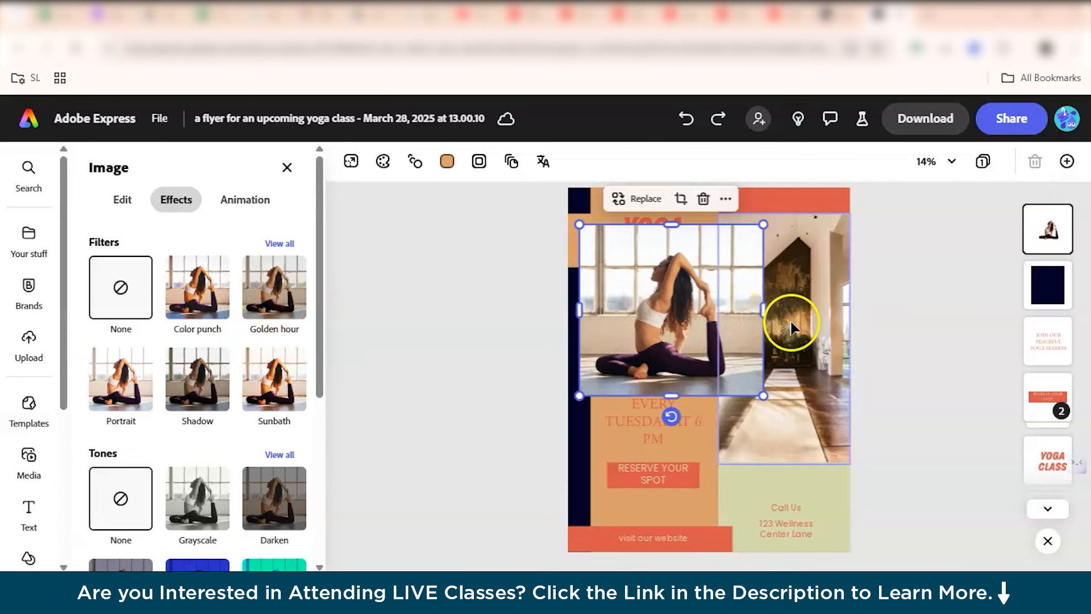
Apply the Golden hour filter to the generated yoga image and remove its background.
click(275, 288)
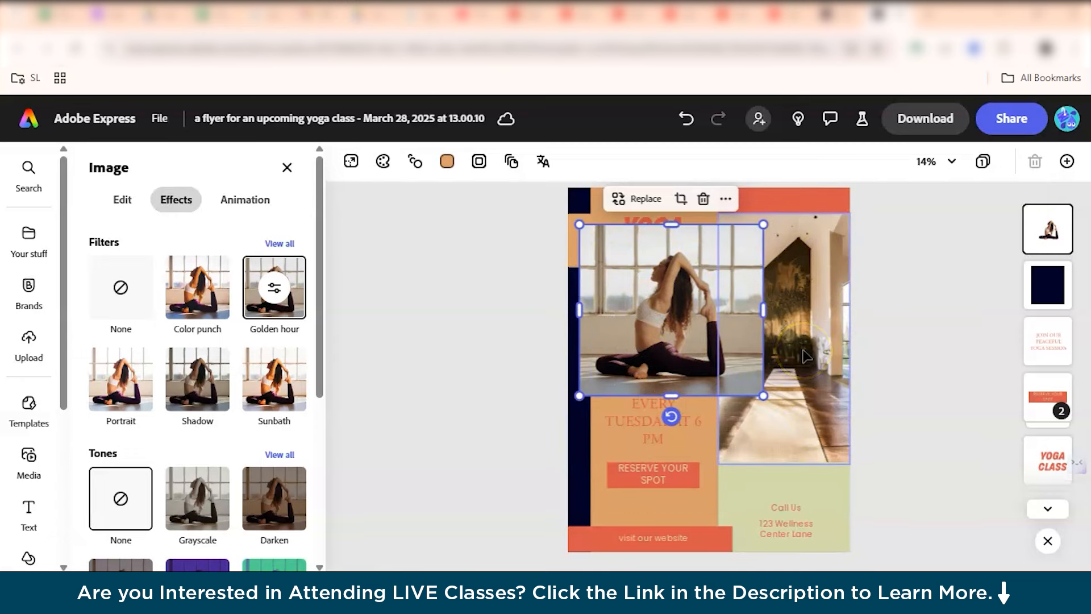
click(707, 260)
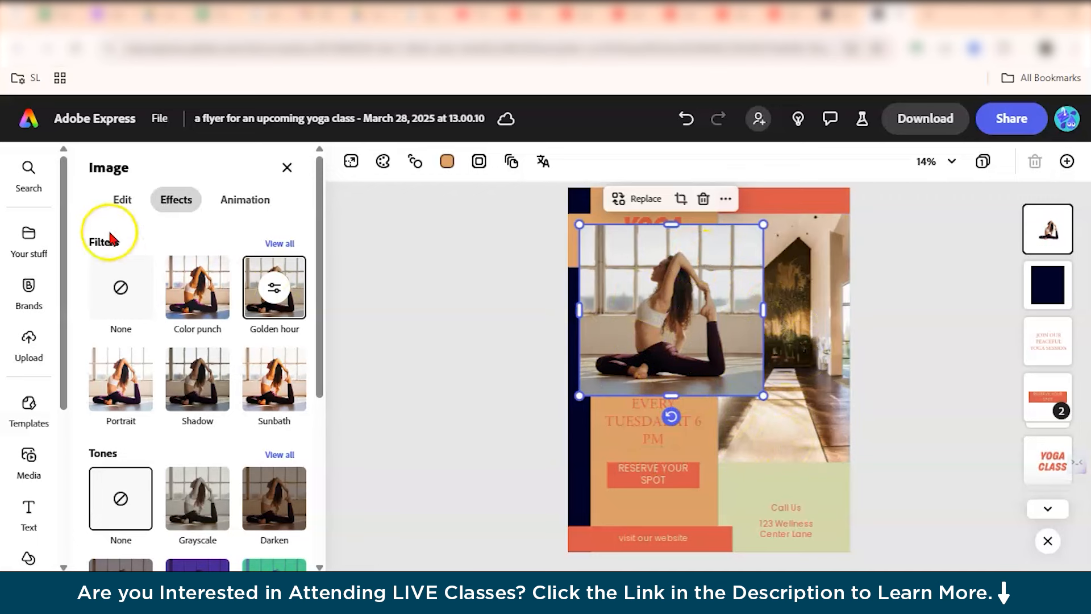
click(123, 199)
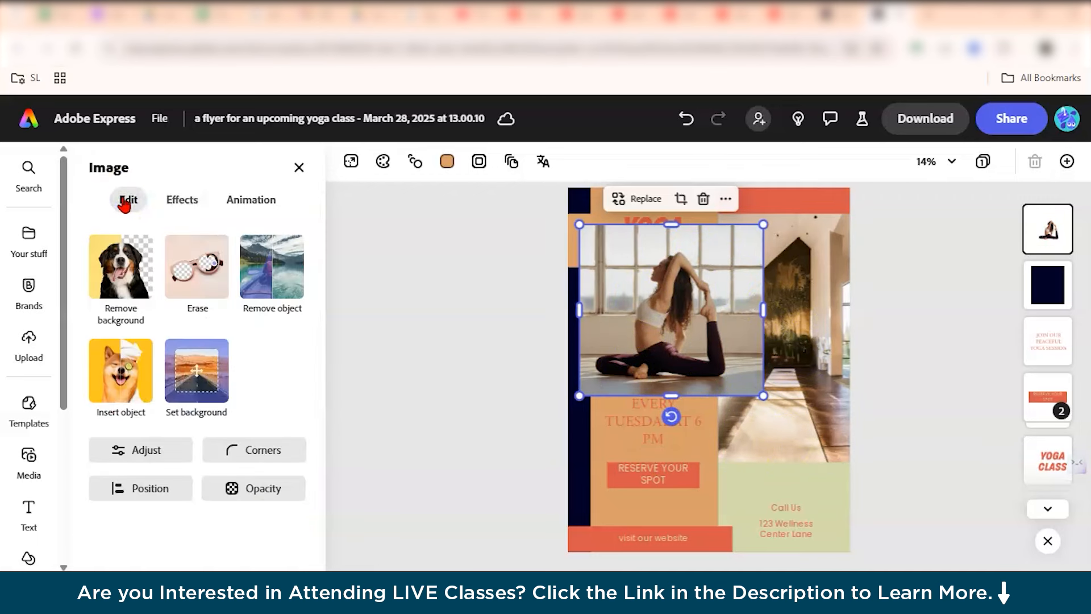
click(132, 261)
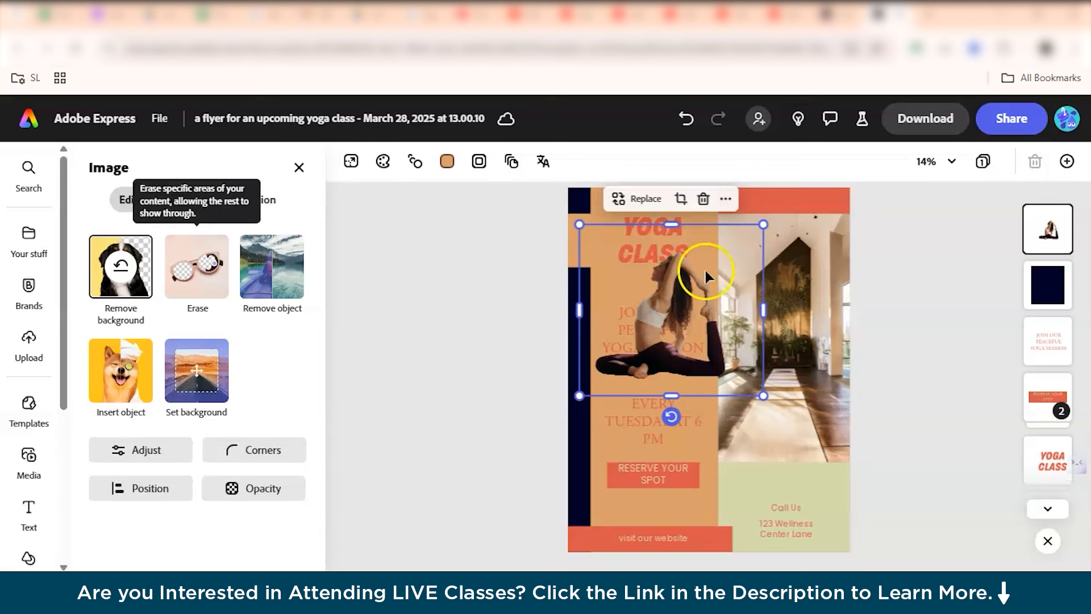
Shrink the cut-out yoga figure and move it onto the lower part of the interior photo.
drag(762, 227, 652, 332)
drag(639, 373, 783, 395)
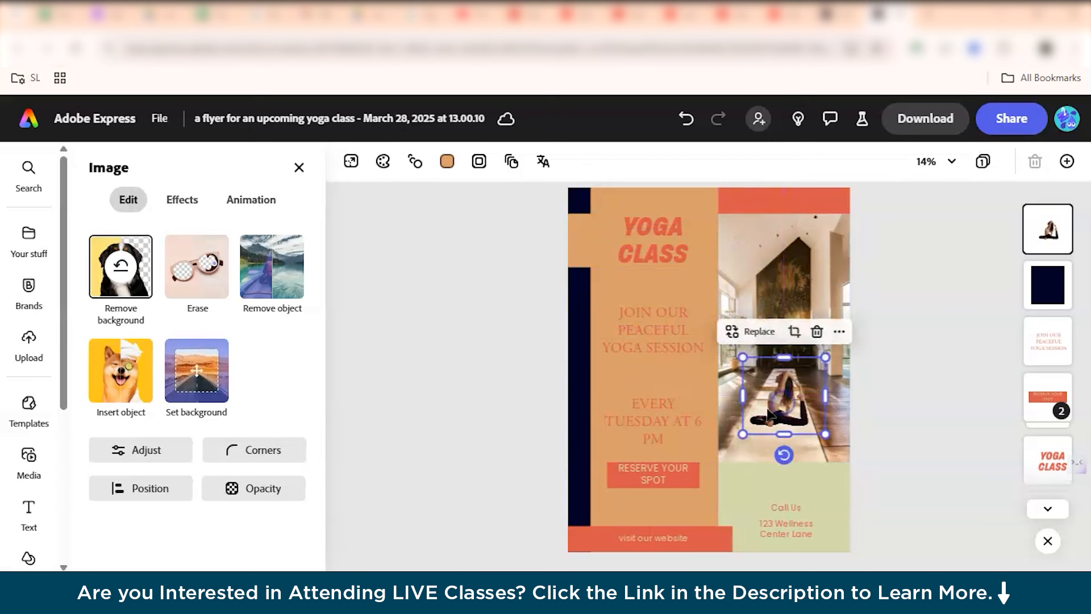
drag(743, 357, 771, 373)
drag(770, 374, 774, 375)
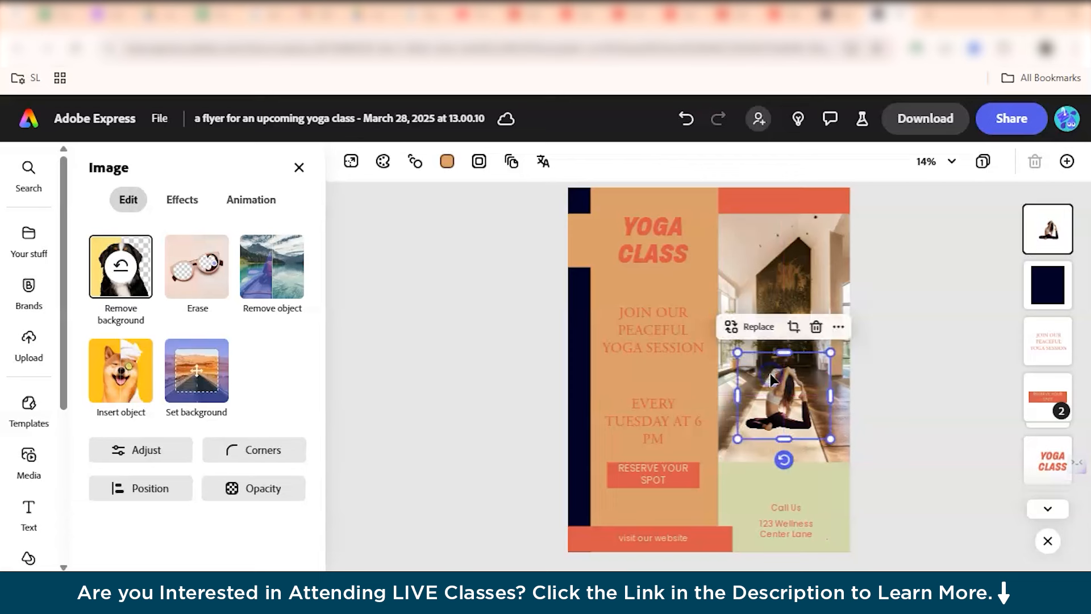
click(901, 398)
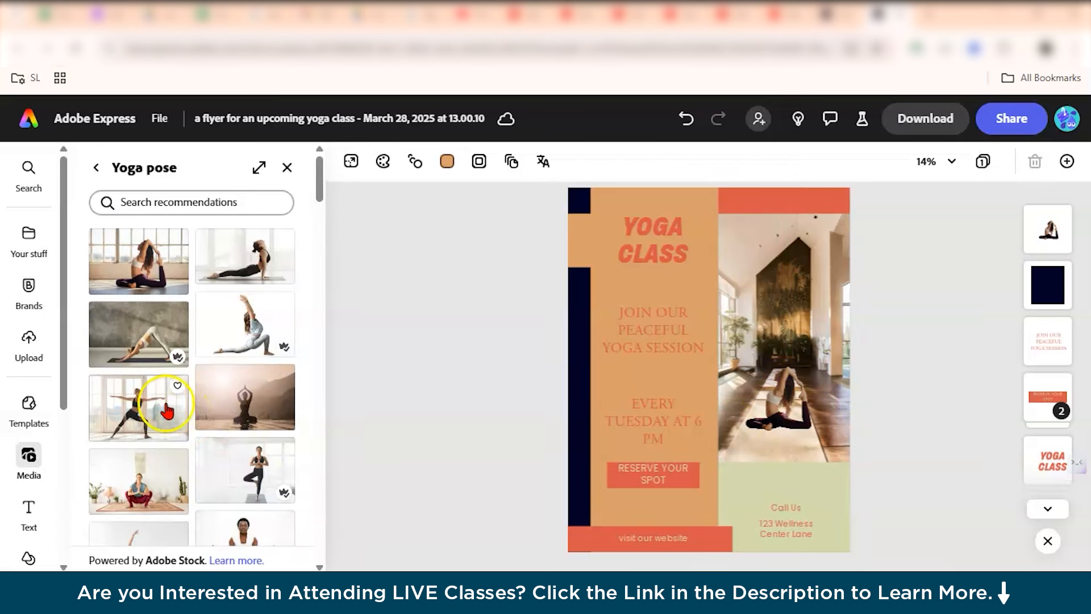
Browse the Yoga pose stock photo recommendations.
scroll(171, 397, down, 10)
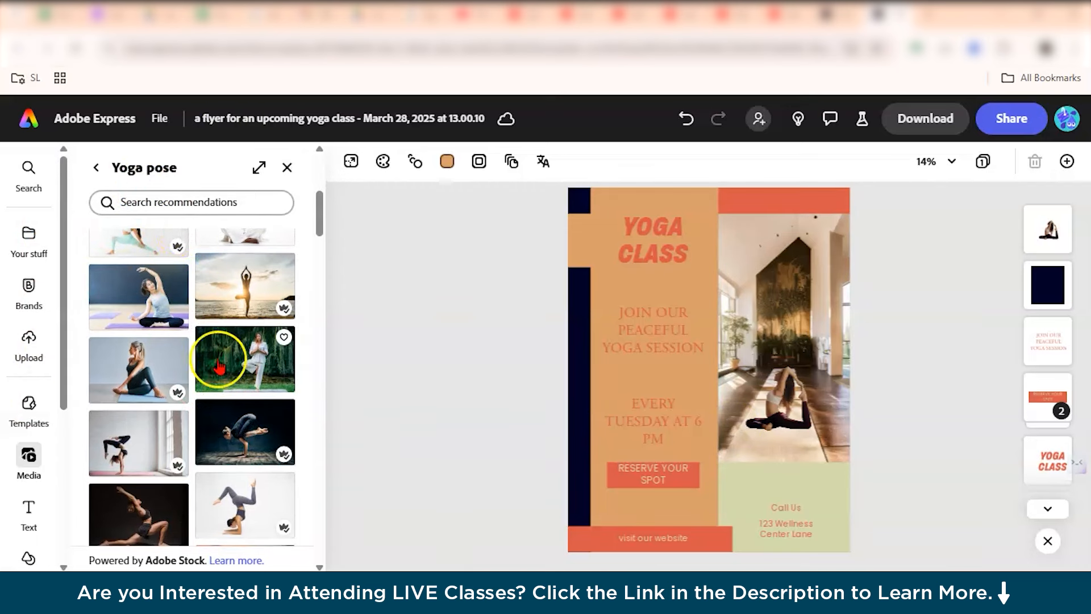
scroll(233, 361, down, 10)
scroll(221, 371, down, 2)
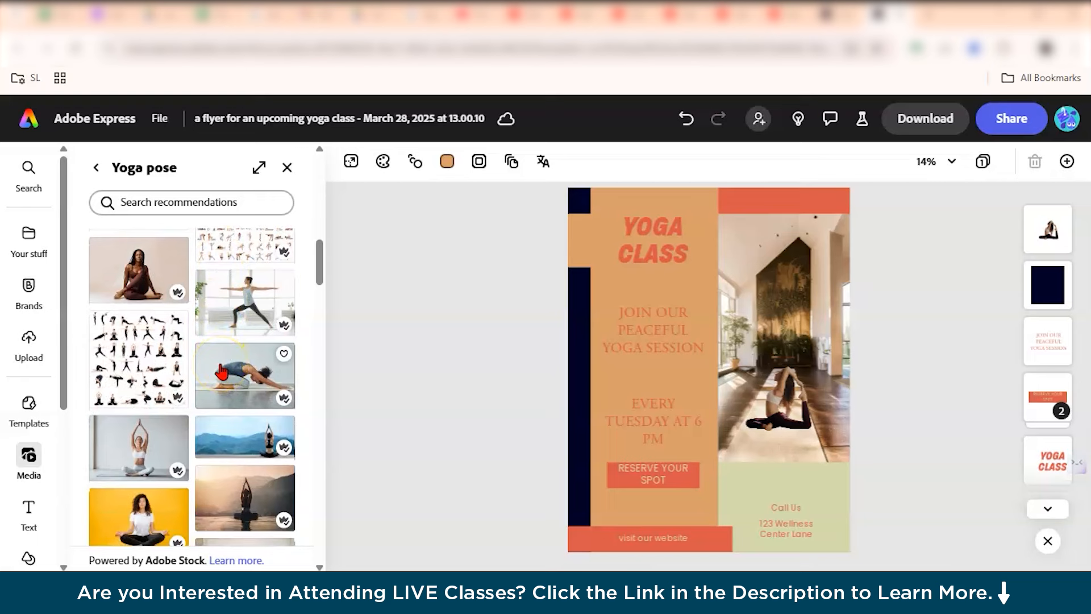
Add the seated woman Yoga pose stock photo to the flyer and remove its background.
click(145, 292)
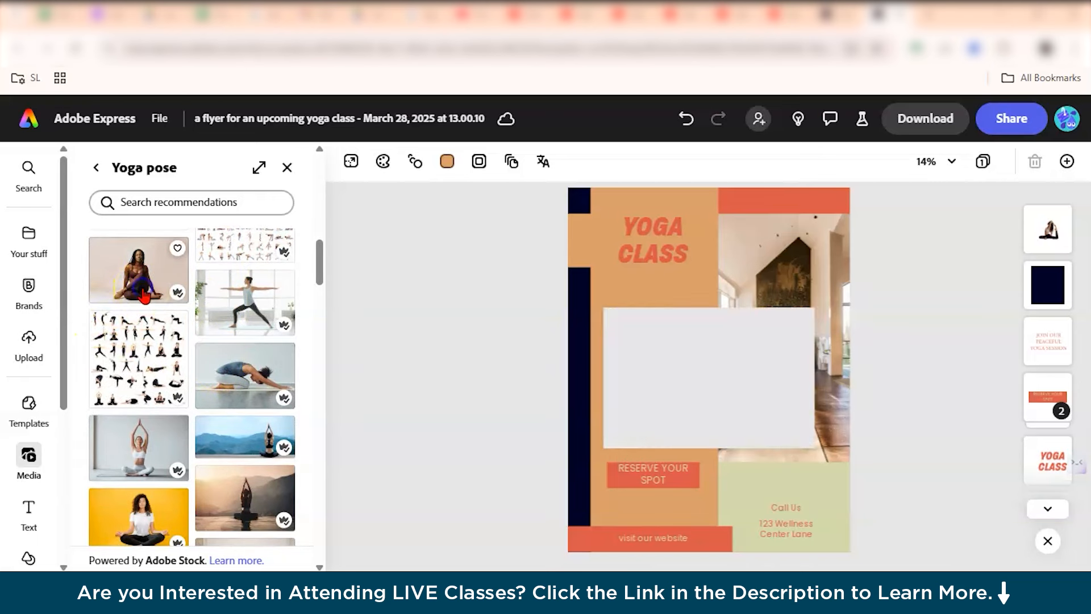
drag(699, 390, 604, 326)
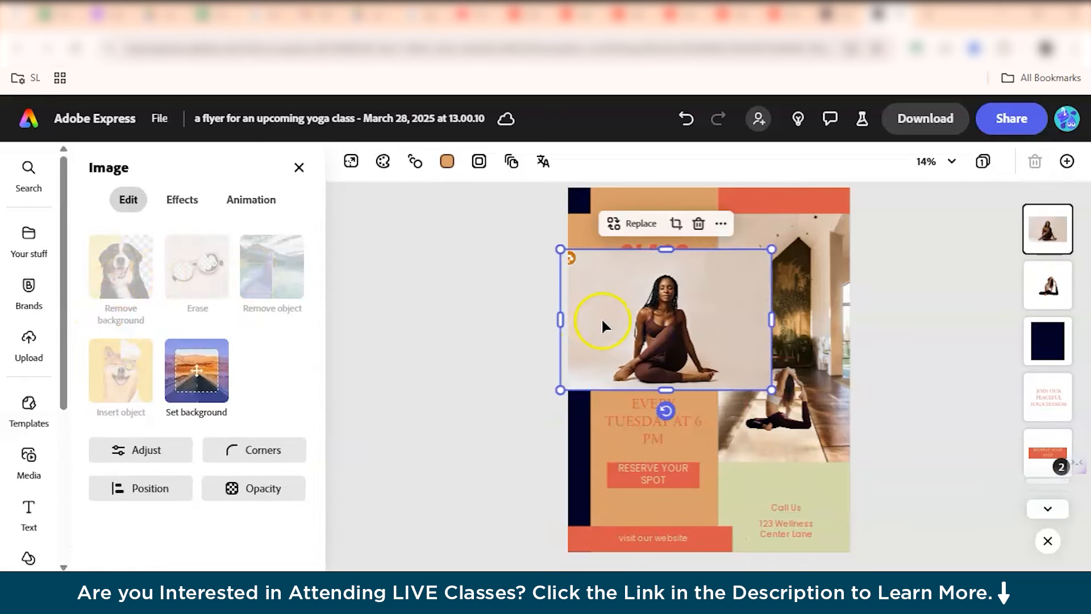
click(178, 201)
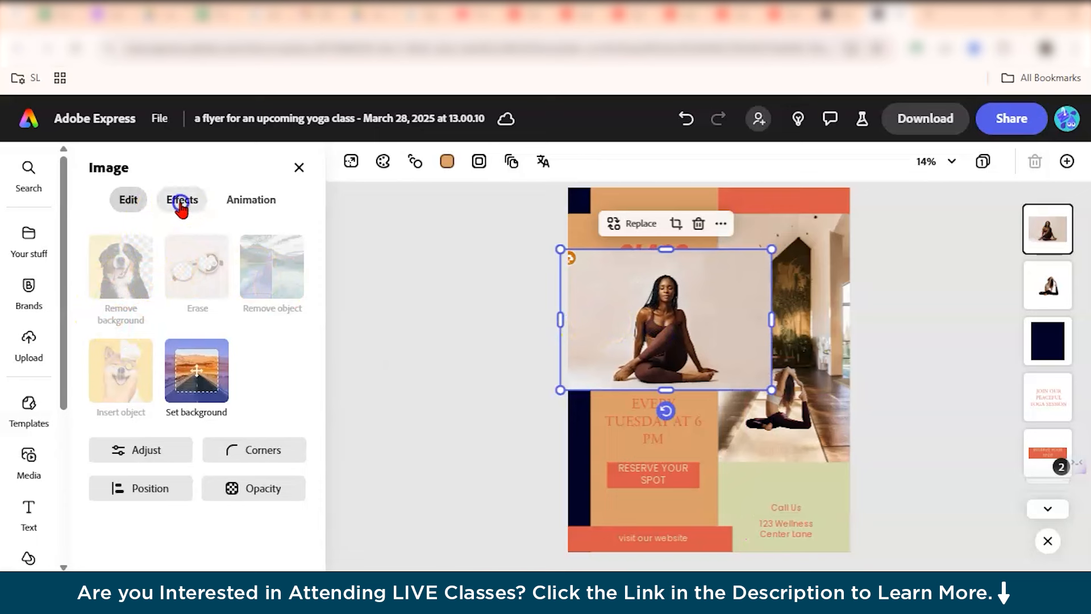
click(122, 200)
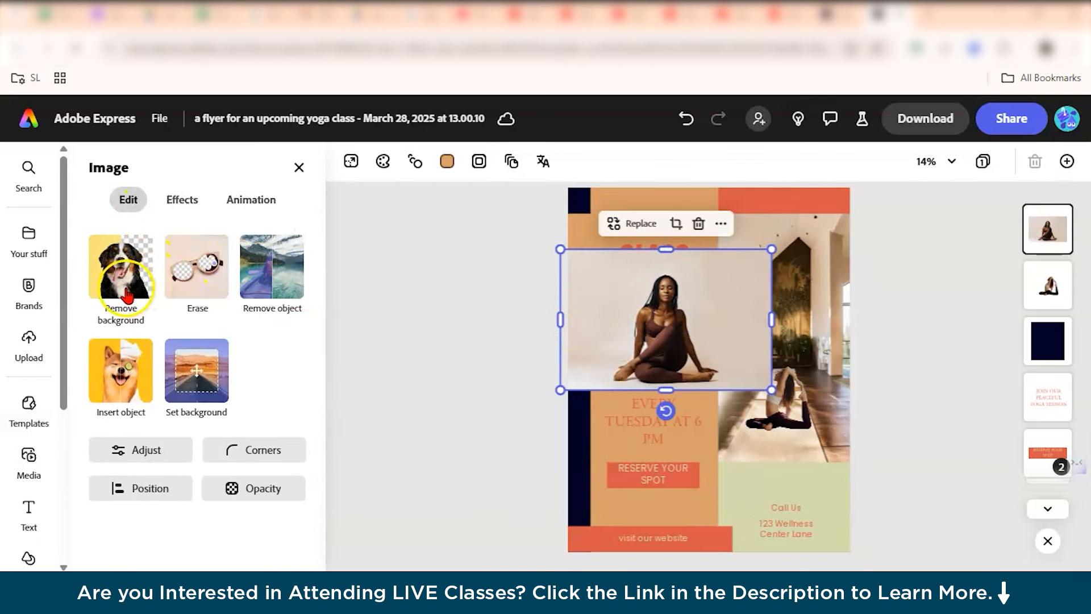
Delete the earlier generated yoga figure from the interior photo.
click(759, 384)
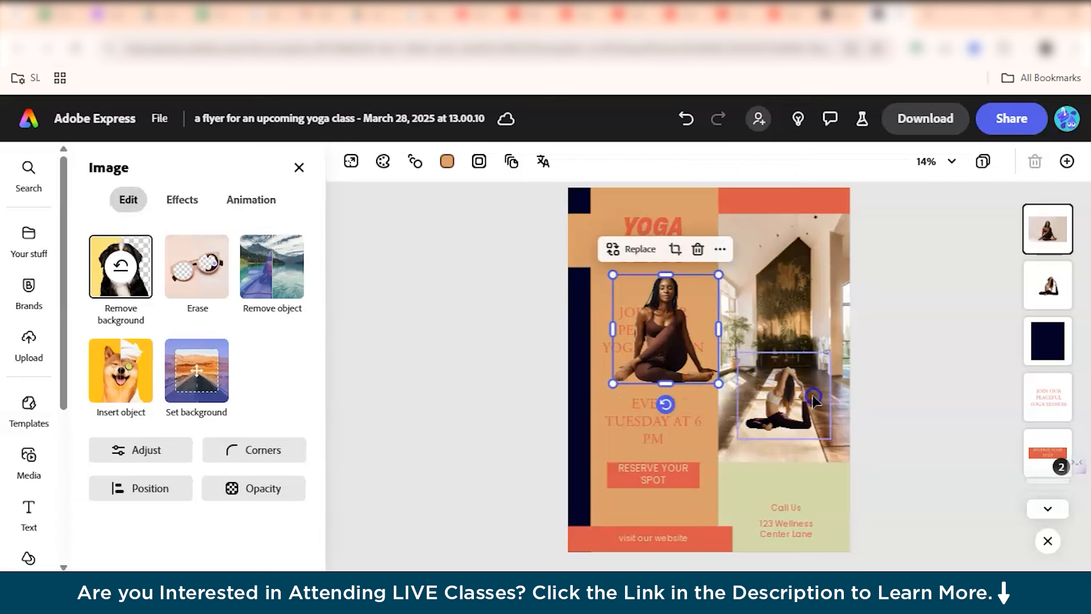
key(Delete)
Move the seated woman cut-out onto the lower part of the interior photo and resize it smaller.
click(645, 307)
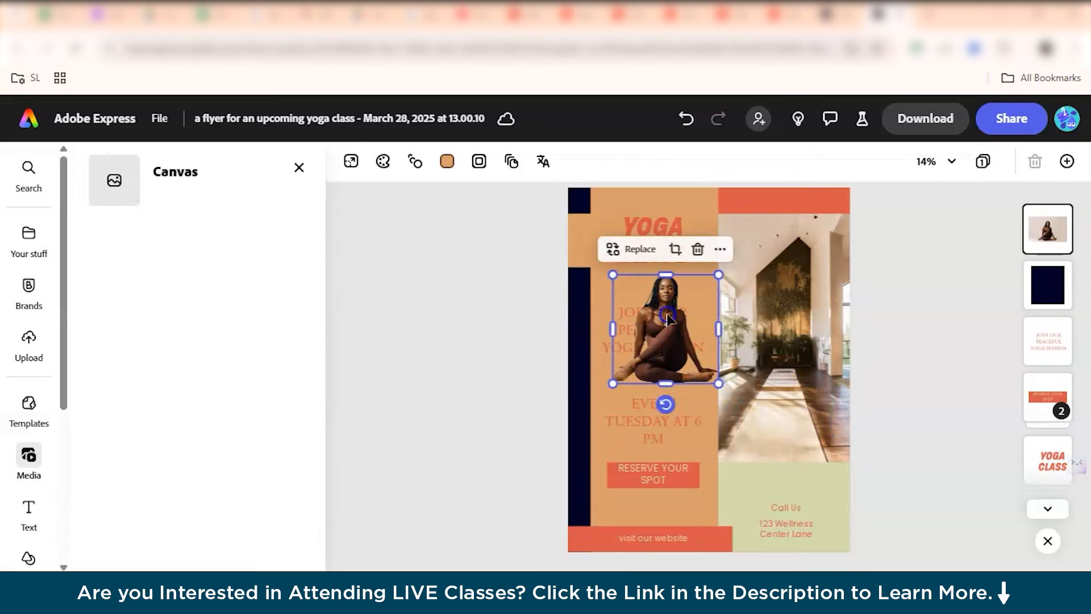
drag(645, 307, 755, 368)
drag(828, 334, 811, 345)
drag(750, 392, 767, 387)
click(908, 351)
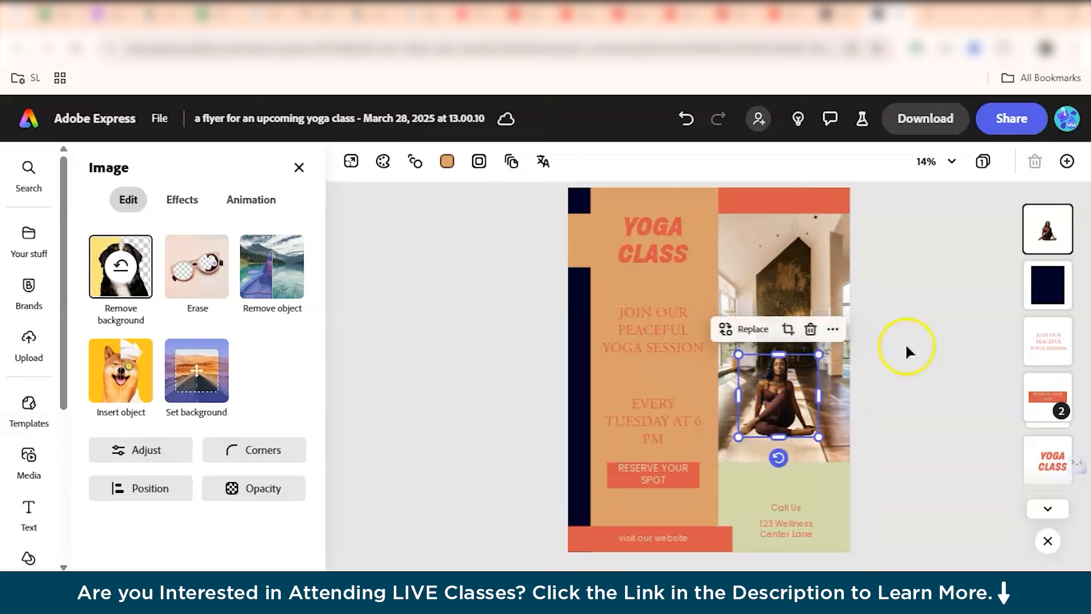
Try the Golden hour, Shadow, Portrait and Color punch filters on the seated woman, settling on Golden hour.
click(785, 436)
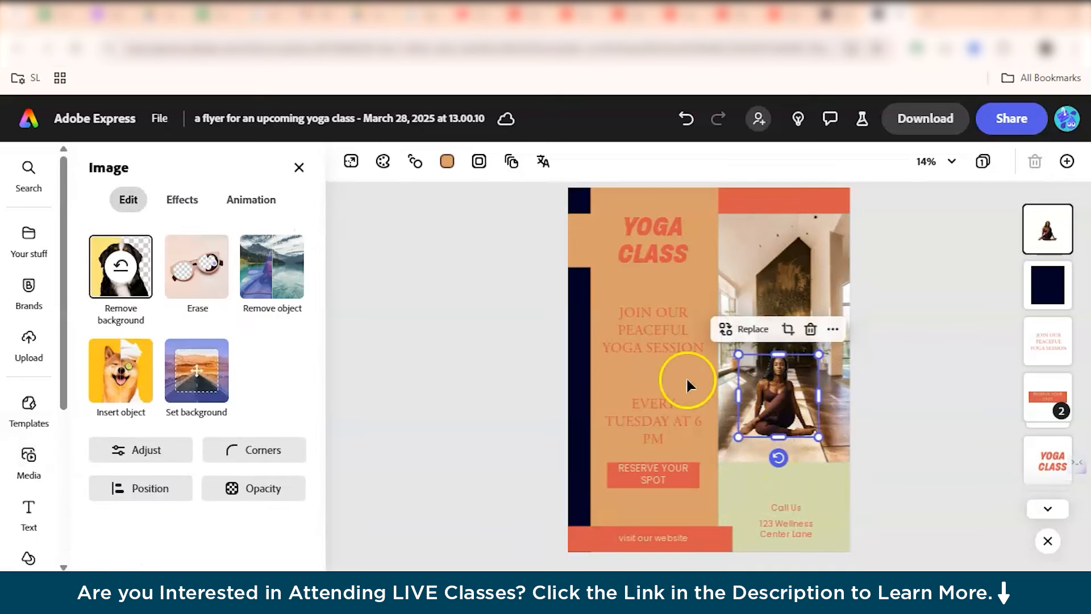
click(206, 199)
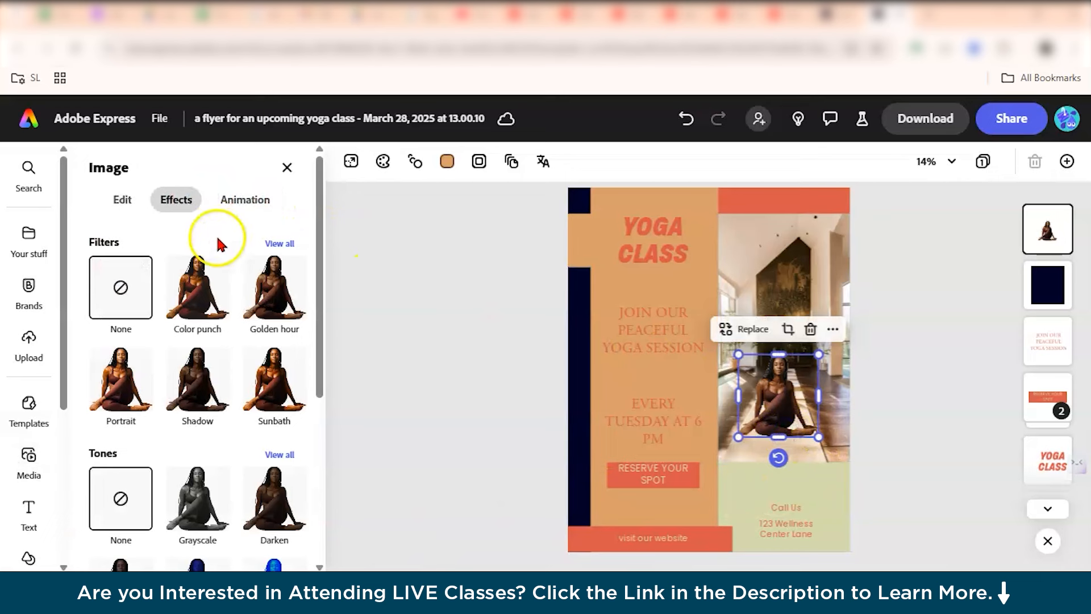
click(277, 290)
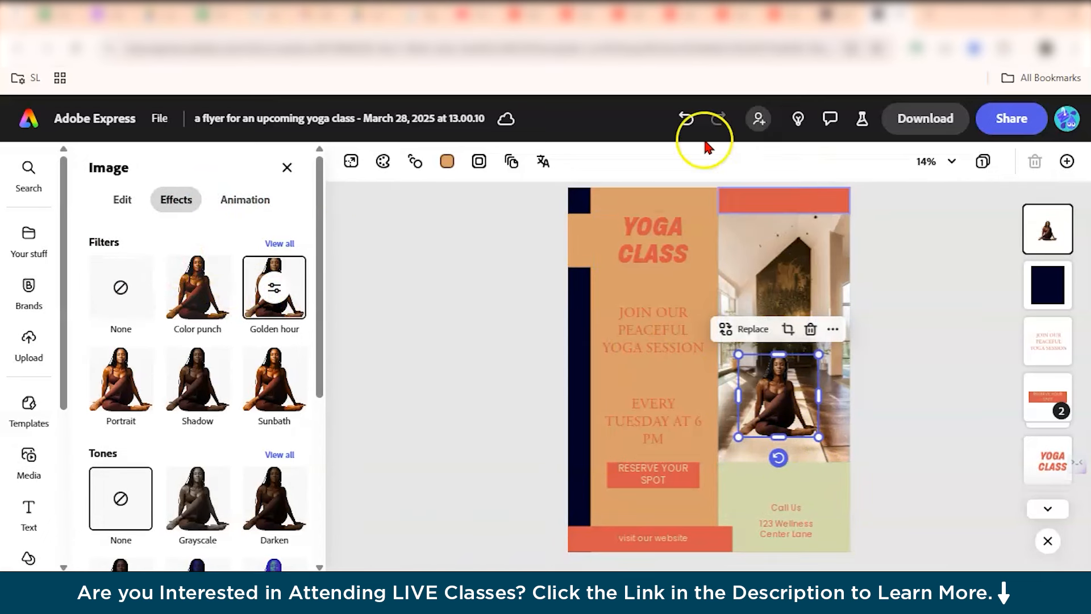
click(686, 119)
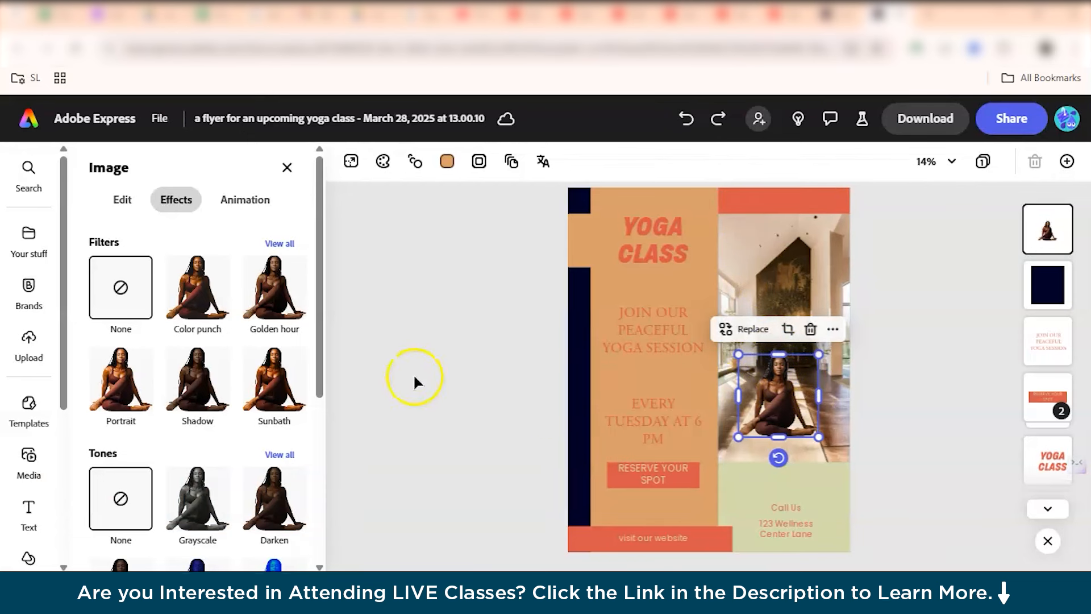
click(272, 303)
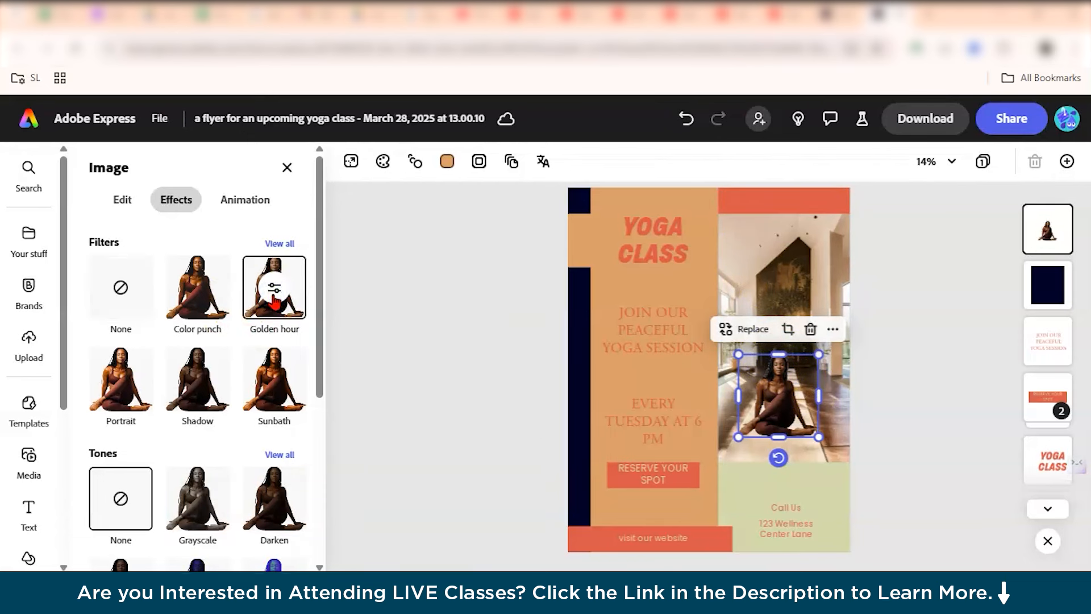
click(186, 386)
click(139, 384)
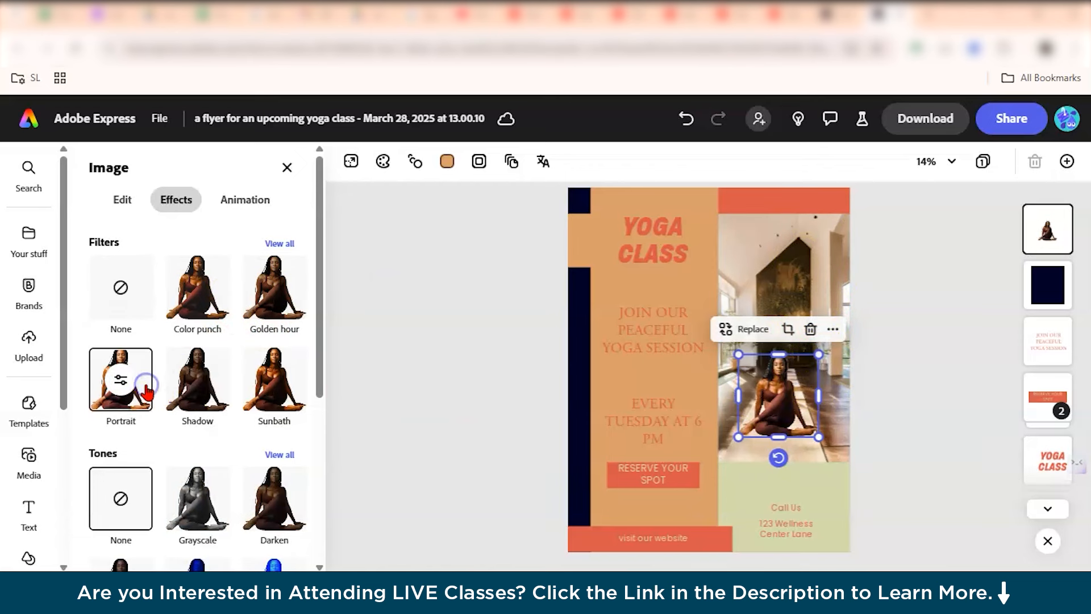
click(229, 307)
click(277, 301)
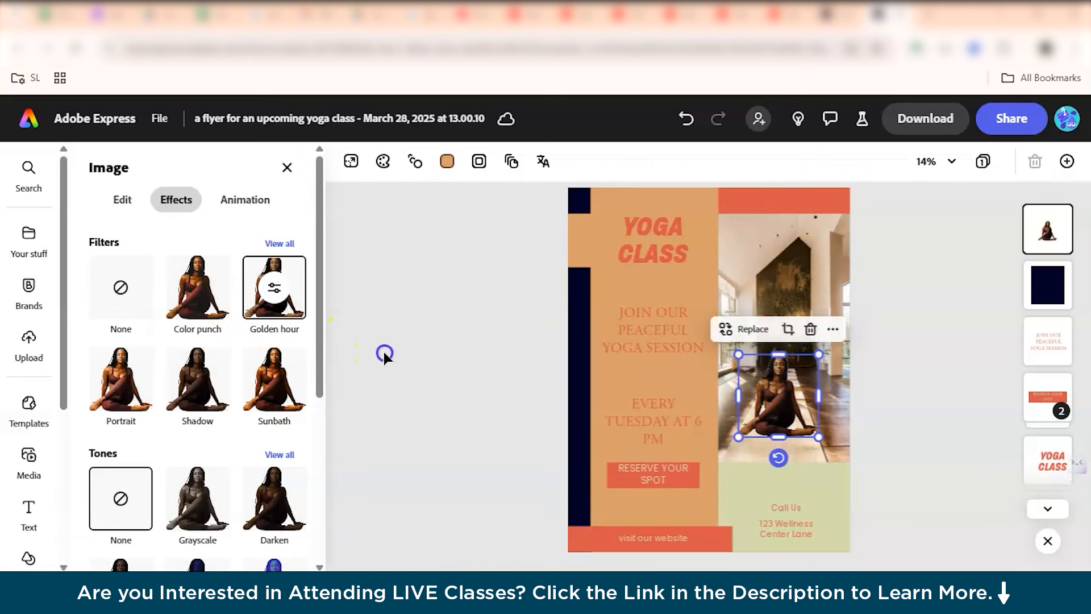
click(385, 356)
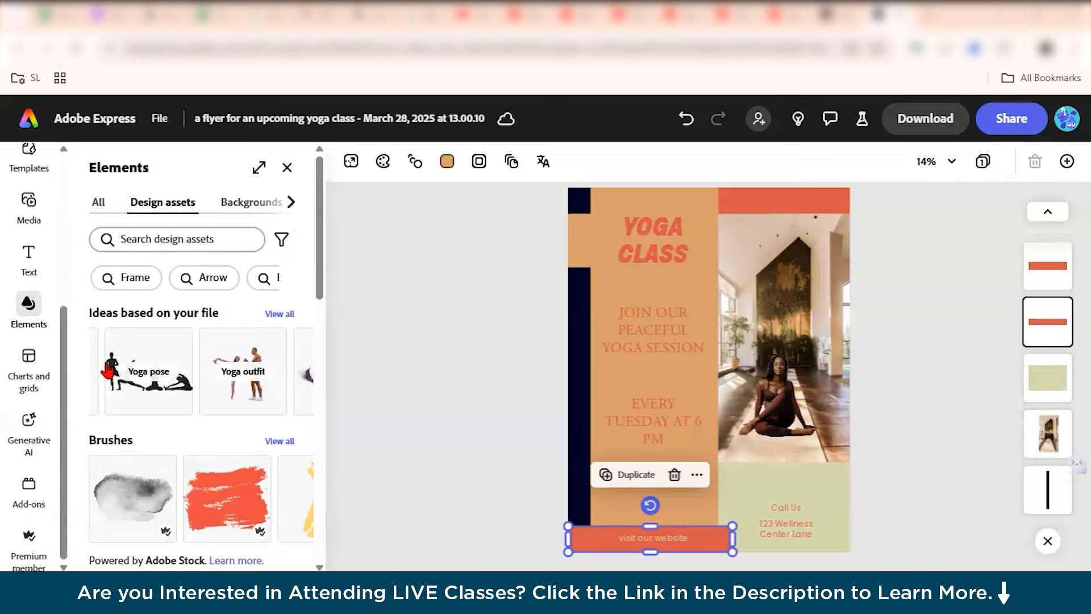
Add the tree icon from the Plants icons and place it beside the YOGA CLASS title.
scroll(106, 370, down, 2)
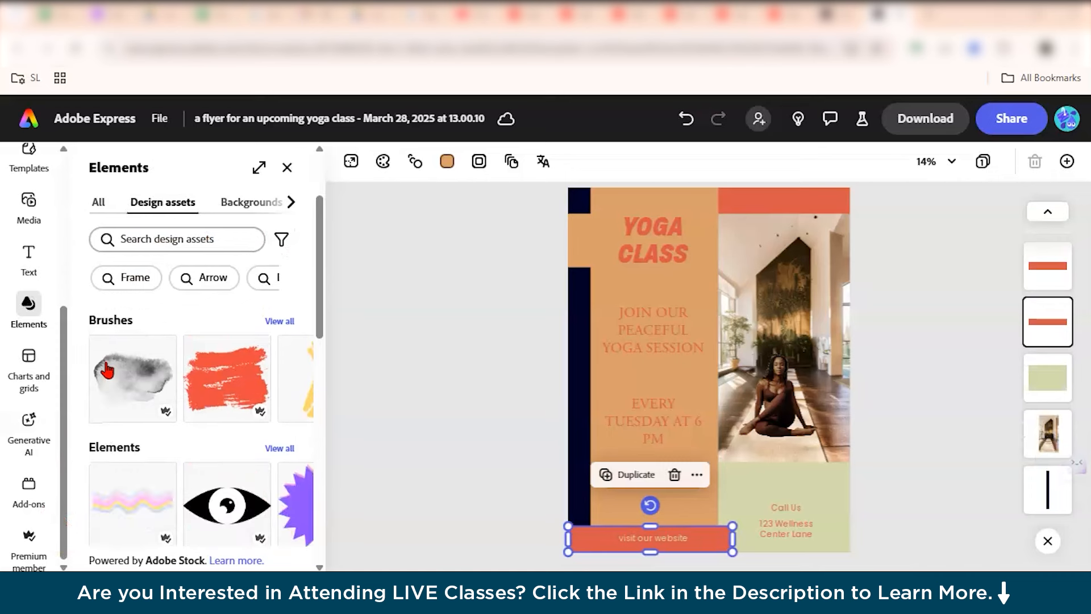
scroll(106, 367, down, 3)
scroll(105, 367, up, 6)
click(144, 238)
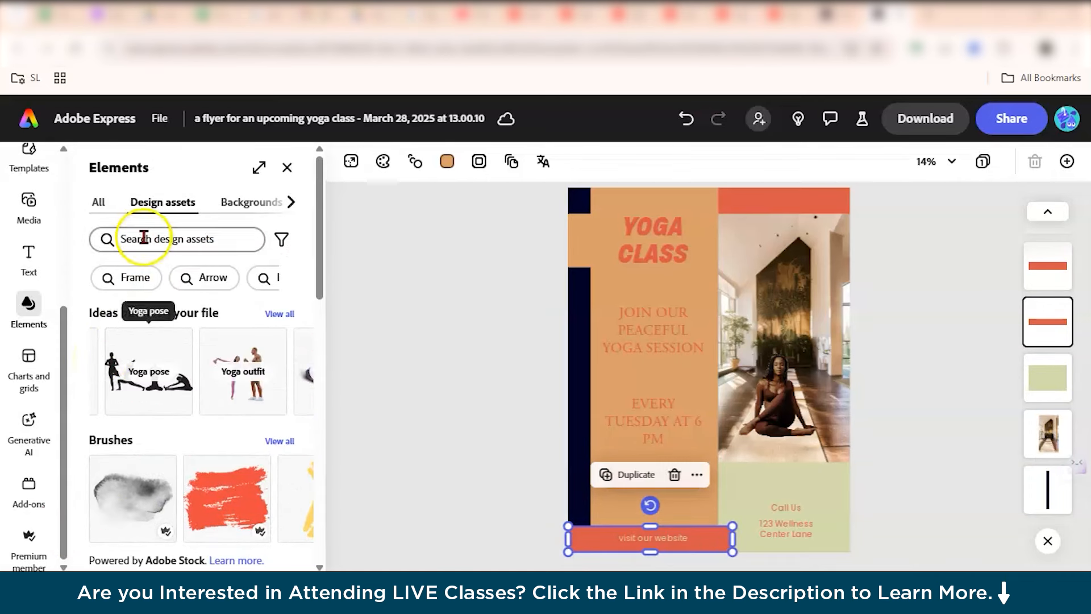
click(256, 200)
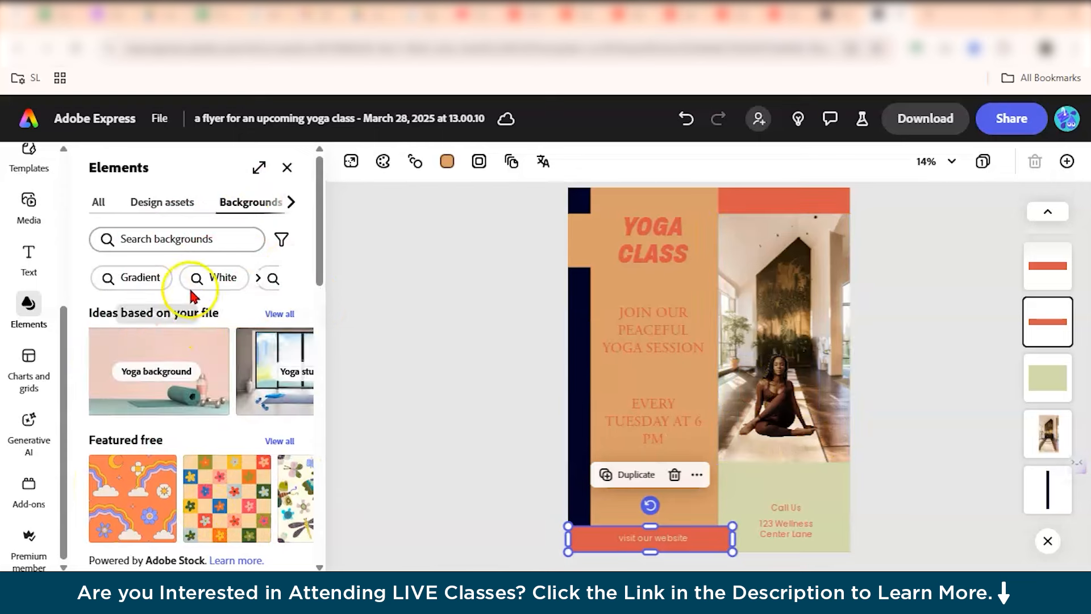
scroll(239, 199, right, 2)
click(219, 204)
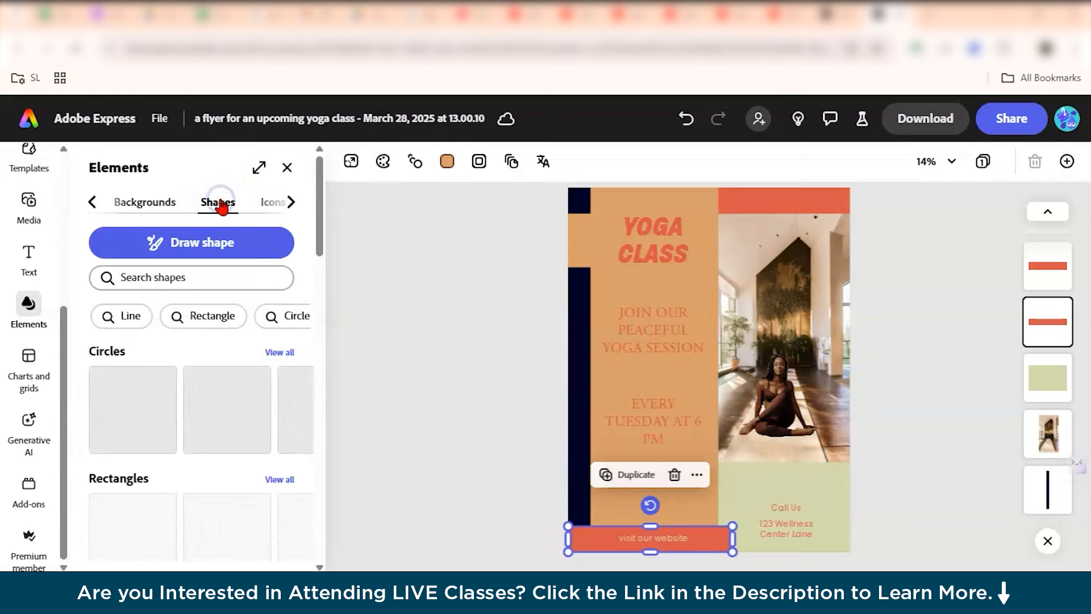
click(274, 203)
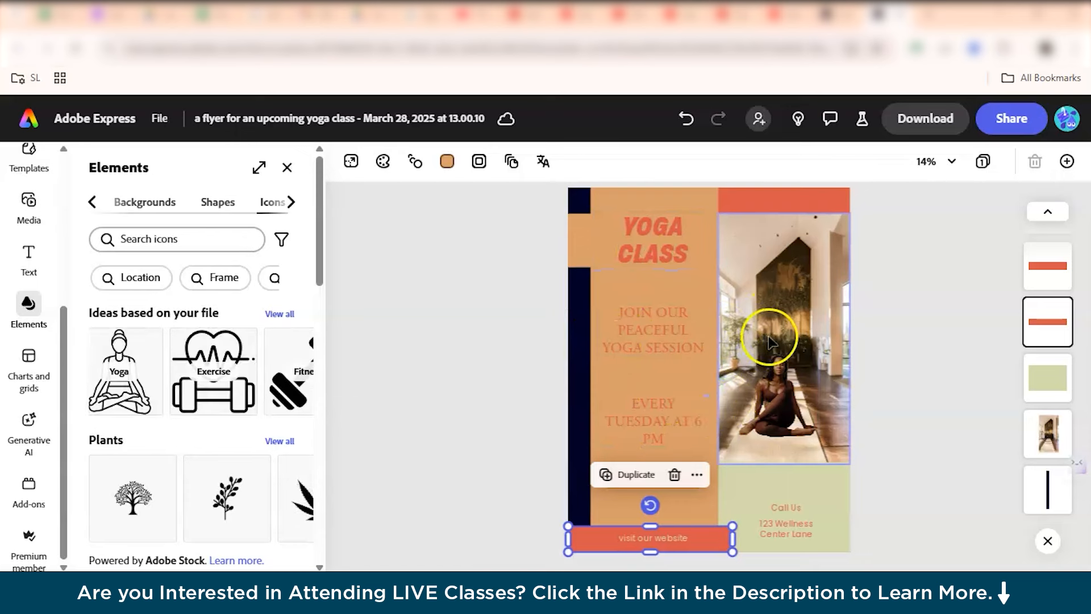
click(132, 504)
drag(707, 377, 591, 240)
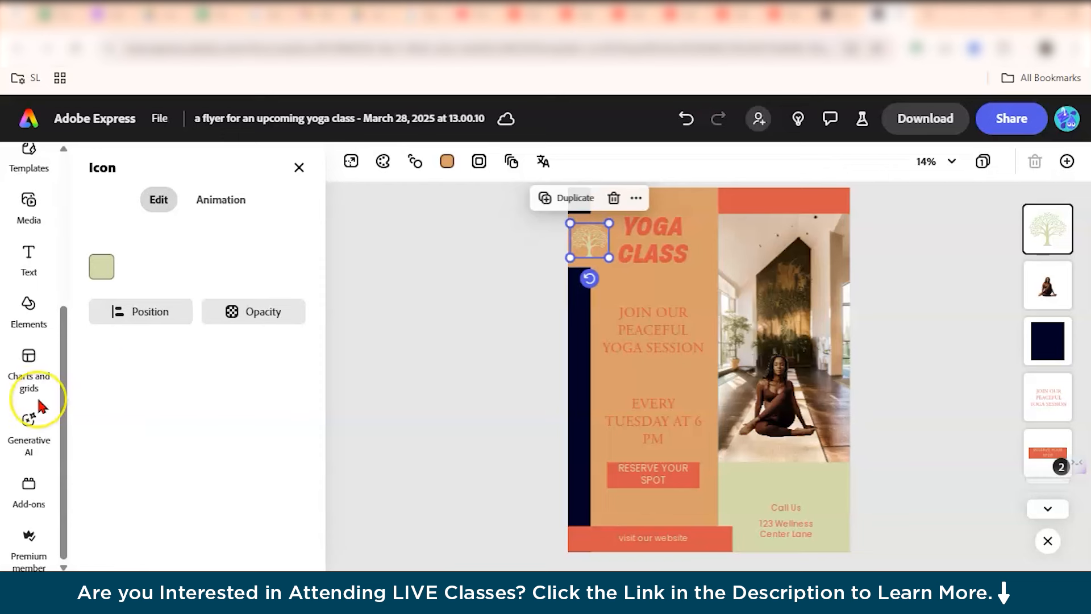
Switch to Photoshop on the web and upload the people-crossing-the-road photo.
scroll(40, 408, up, 5)
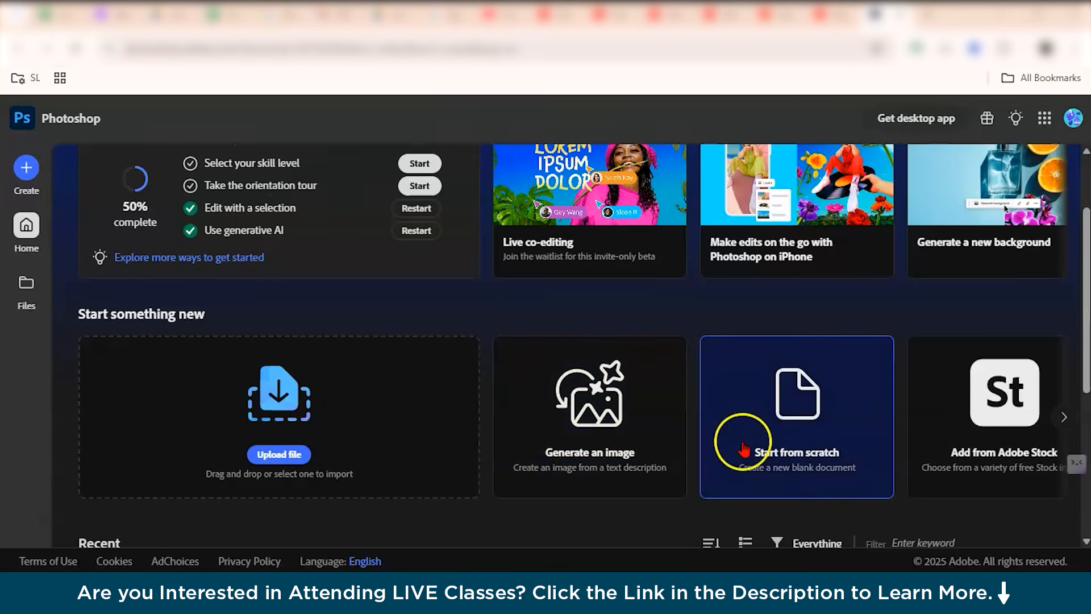
click(640, 455)
click(304, 439)
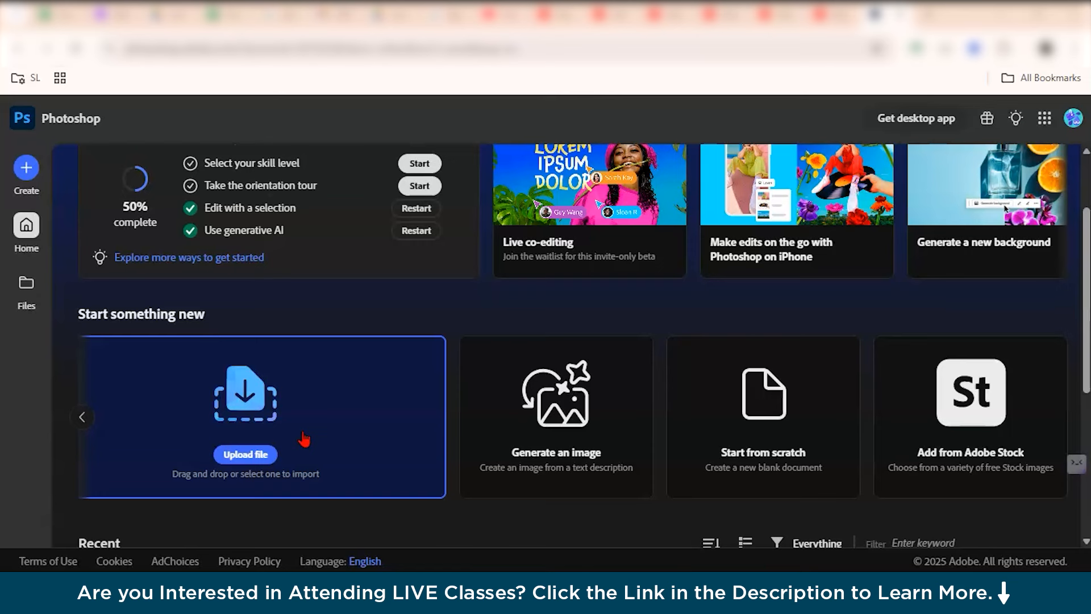
click(304, 435)
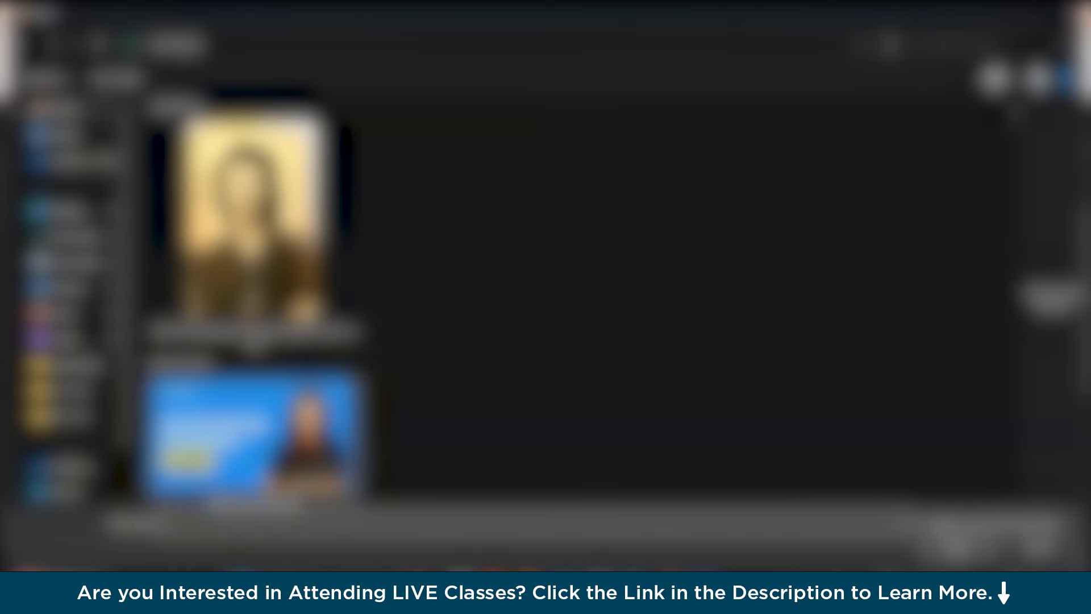
scroll(470, 375, down, 2)
scroll(474, 382, down, 3)
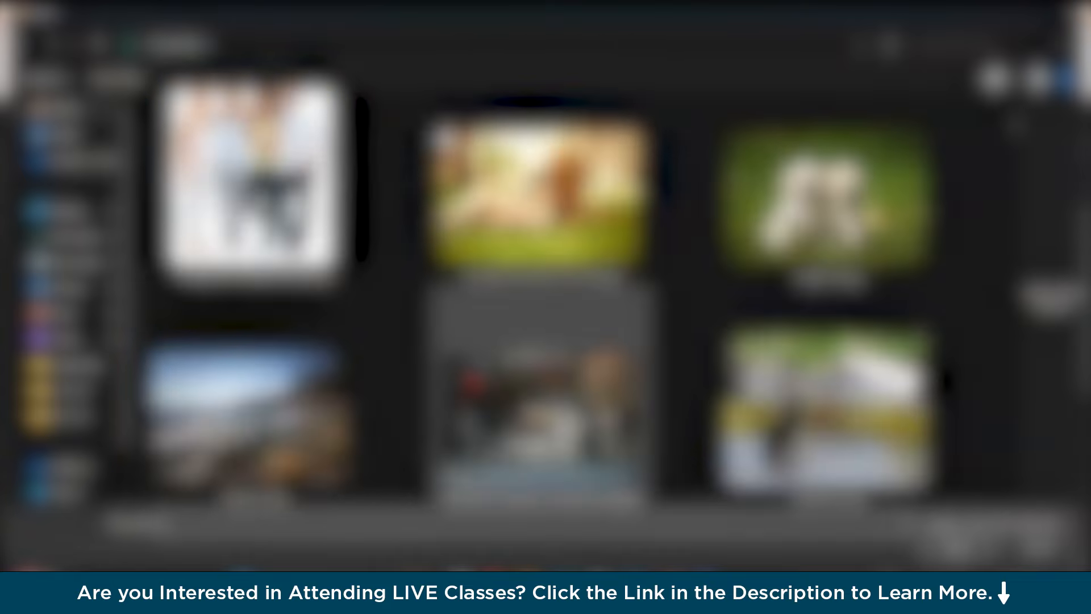
double_click(501, 420)
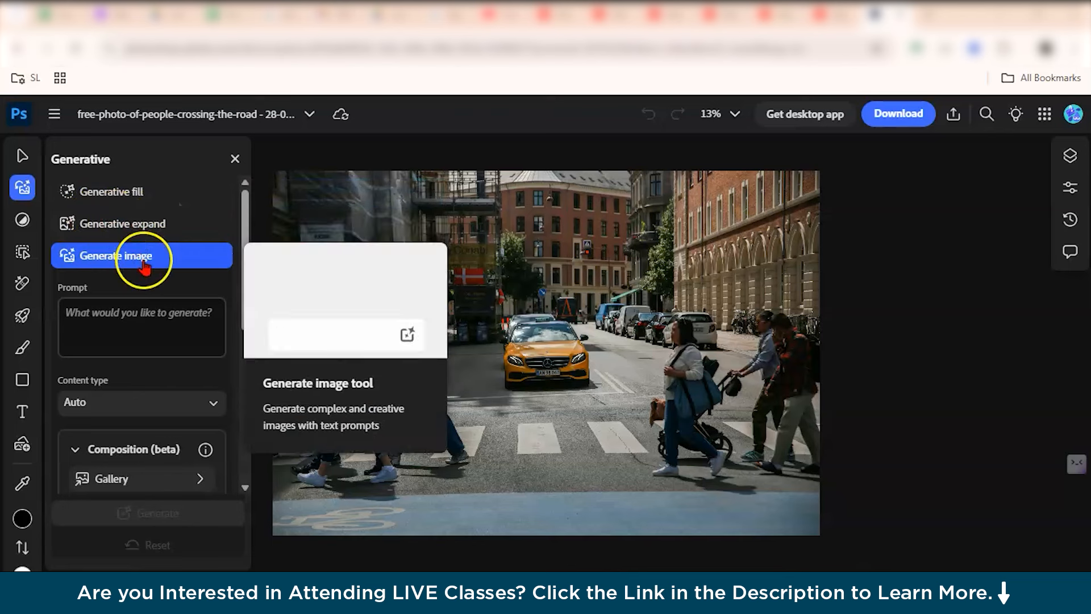
Select the subject in the street photo, then switch to Quick selection and brush over the scene.
scroll(550, 361, down, 1)
scroll(550, 361, left, 1)
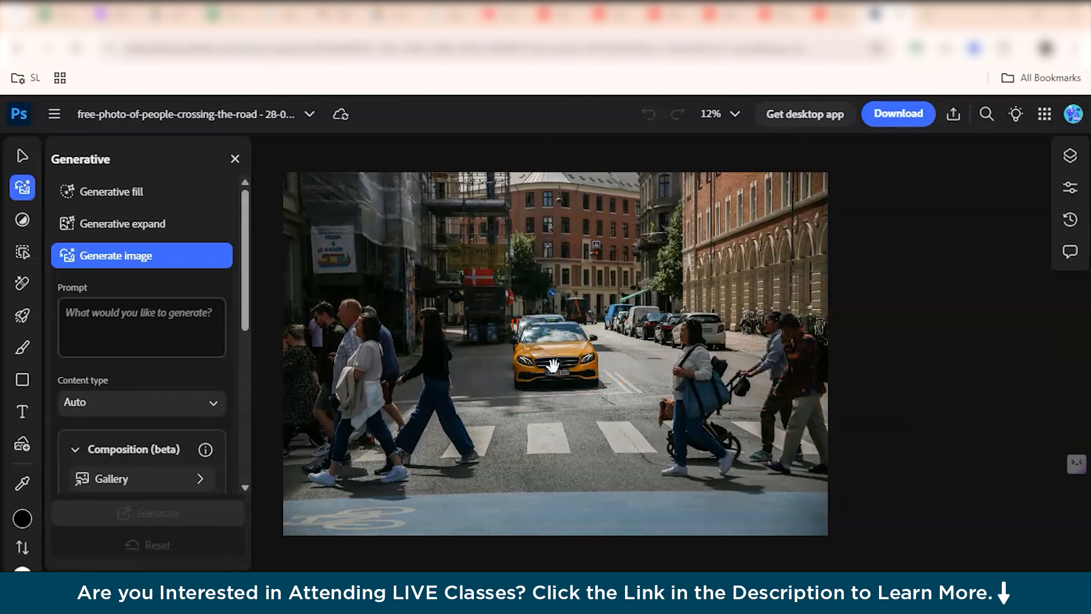
mouse_move(19, 160)
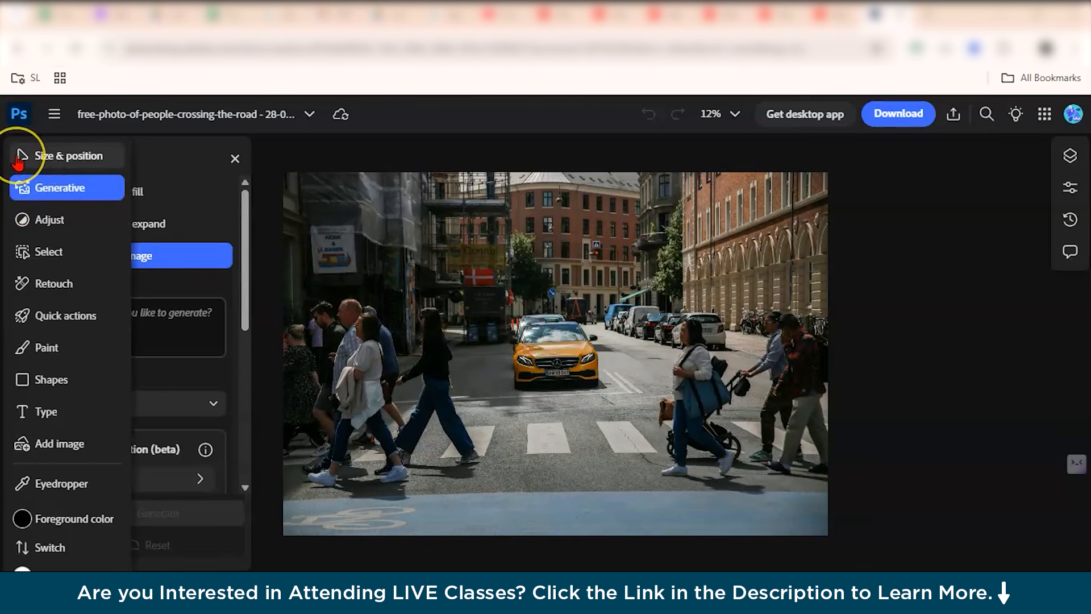
click(39, 256)
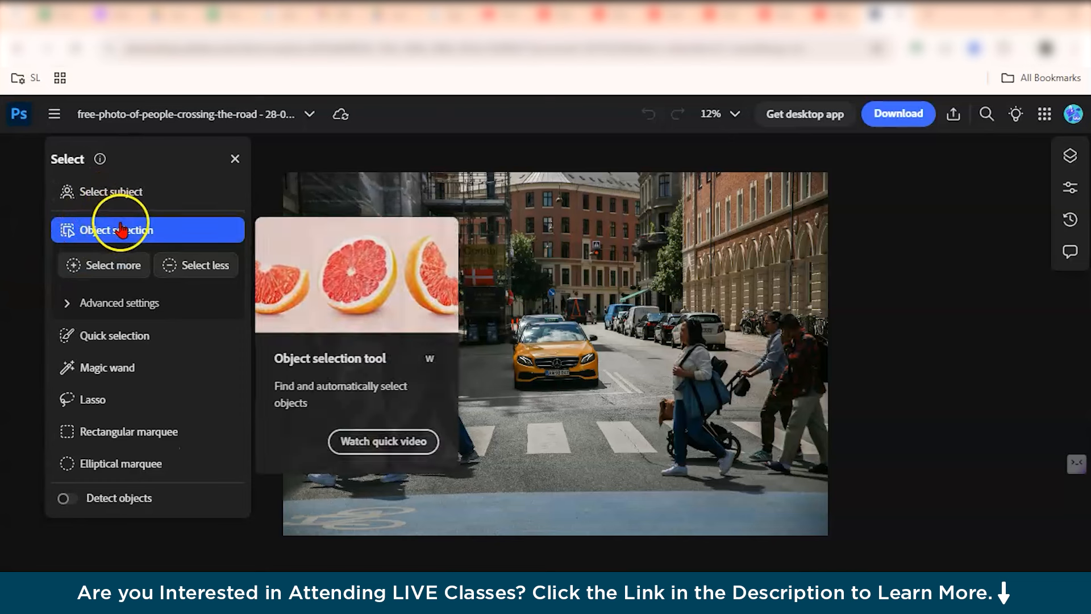
click(112, 193)
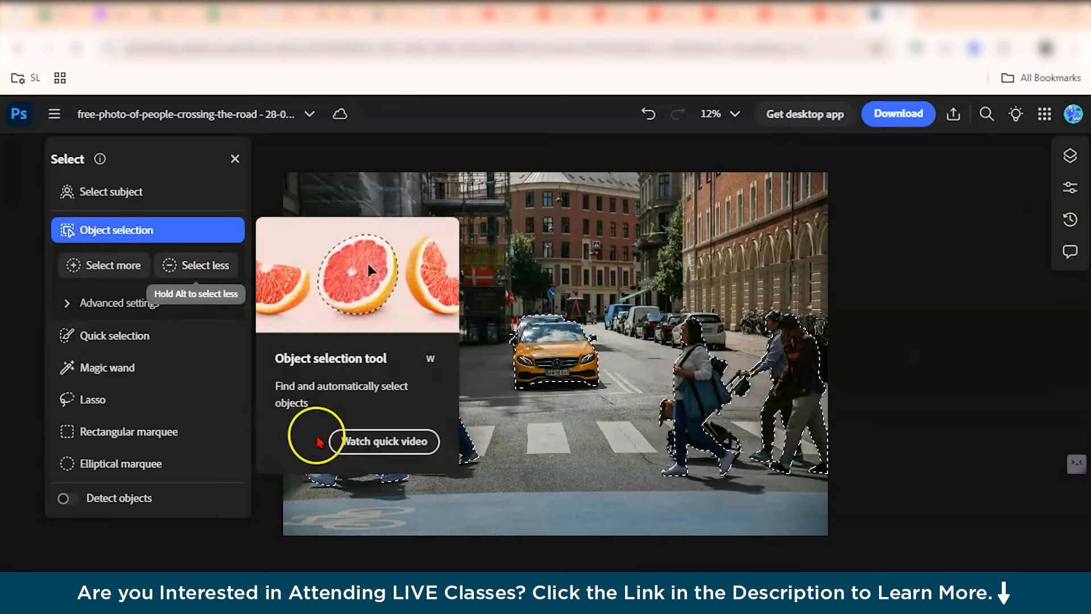
click(142, 335)
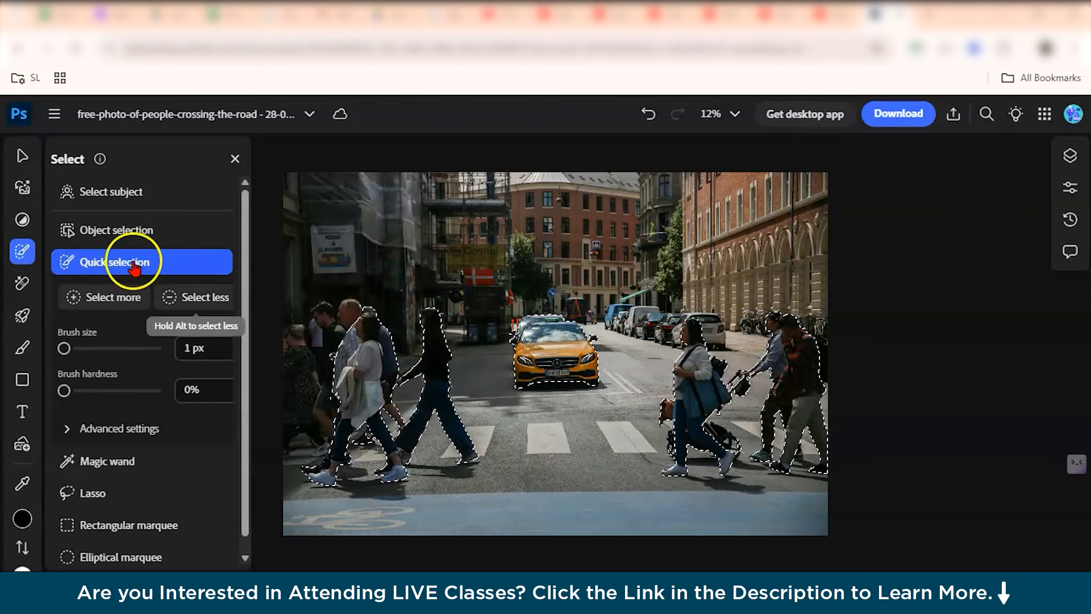
click(433, 295)
mouse_move(472, 318)
mouse_down()
mouse_move(485, 288)
mouse_move(441, 268)
mouse_move(388, 264)
mouse_up()
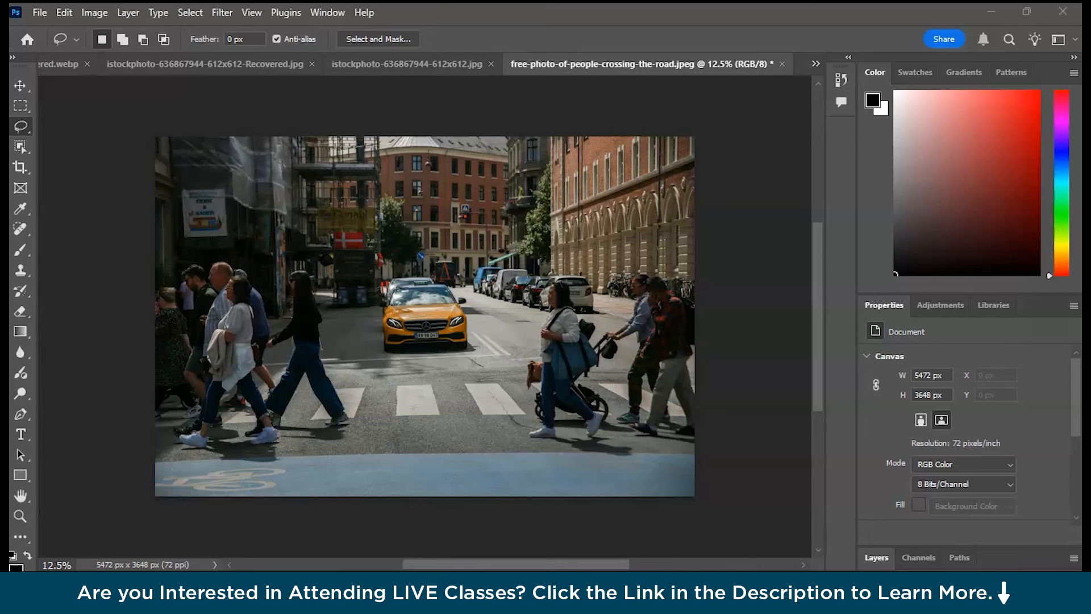
In Photoshop desktop, lasso around the woman in black crossing the road and open Generative Fill.
click(273, 260)
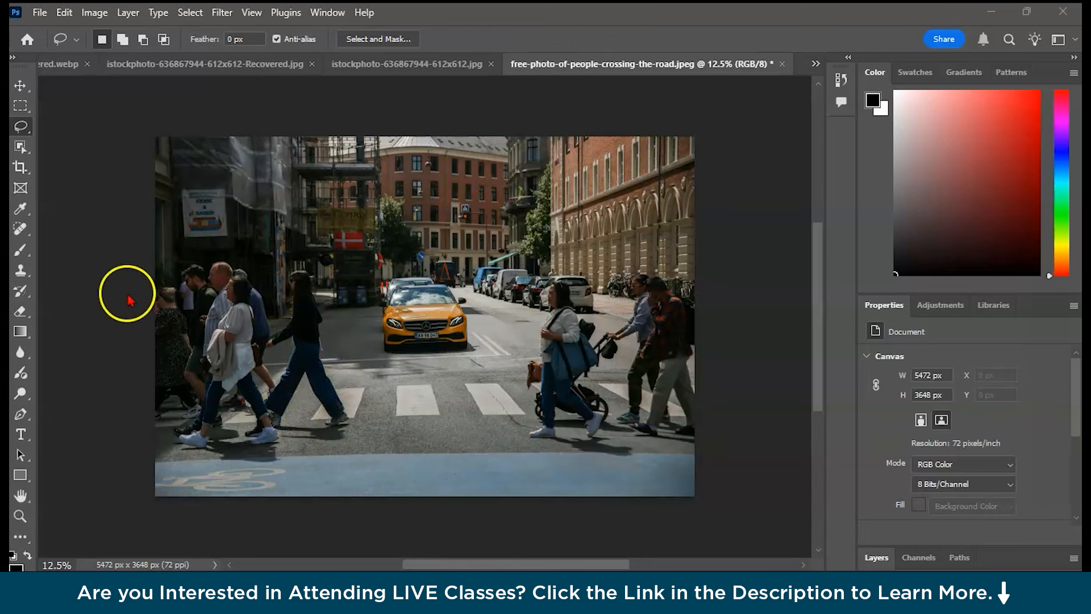
click(21, 127)
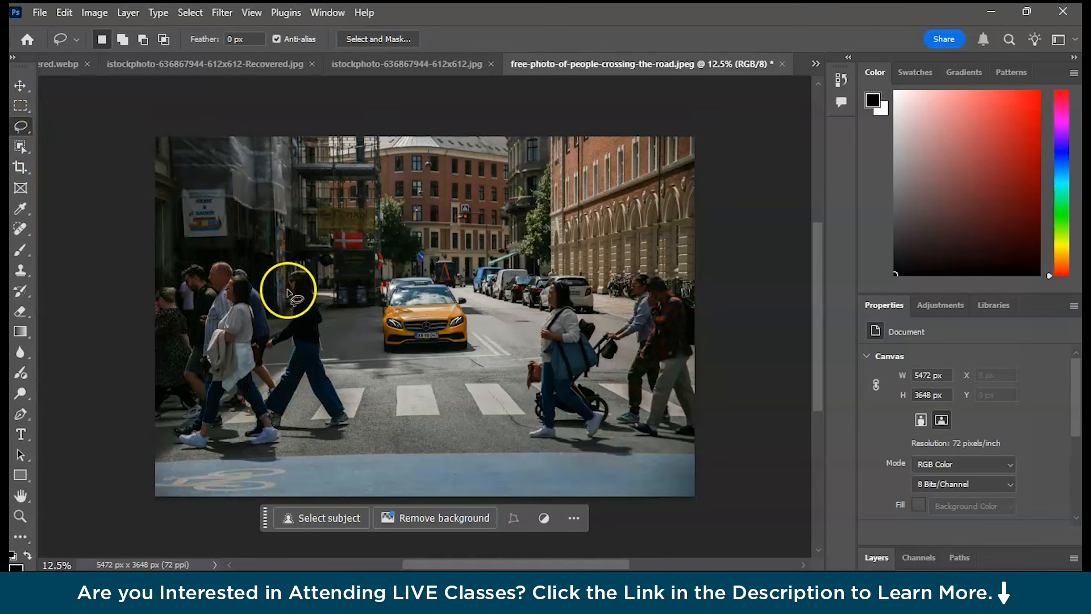
drag(288, 293, 327, 324)
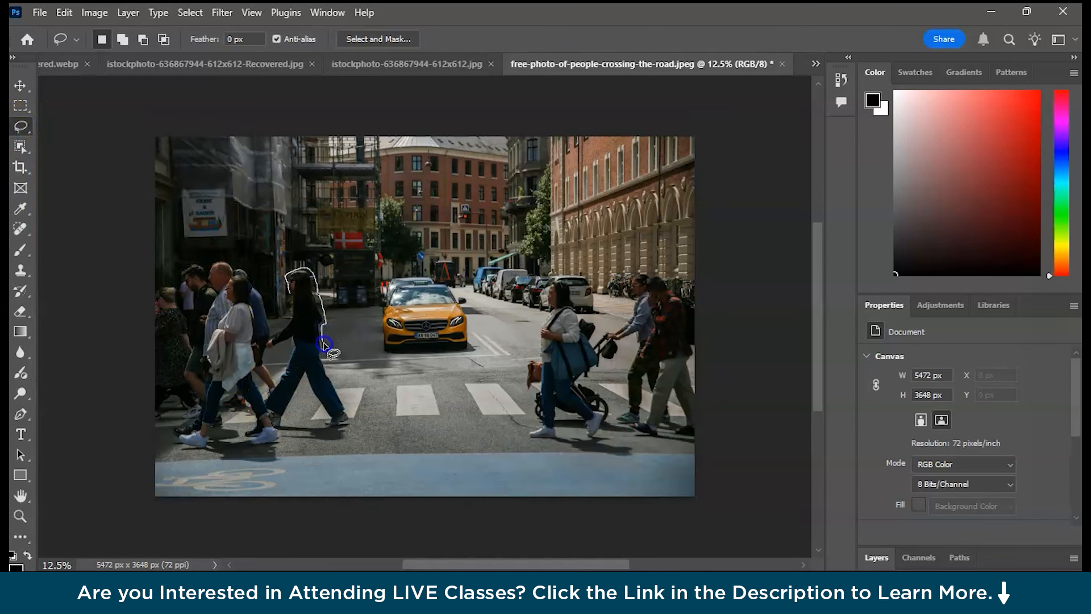
mouse_move(347, 401)
mouse_down()
mouse_move(349, 423)
mouse_move(316, 427)
mouse_move(308, 390)
mouse_move(288, 421)
mouse_move(292, 295)
mouse_up()
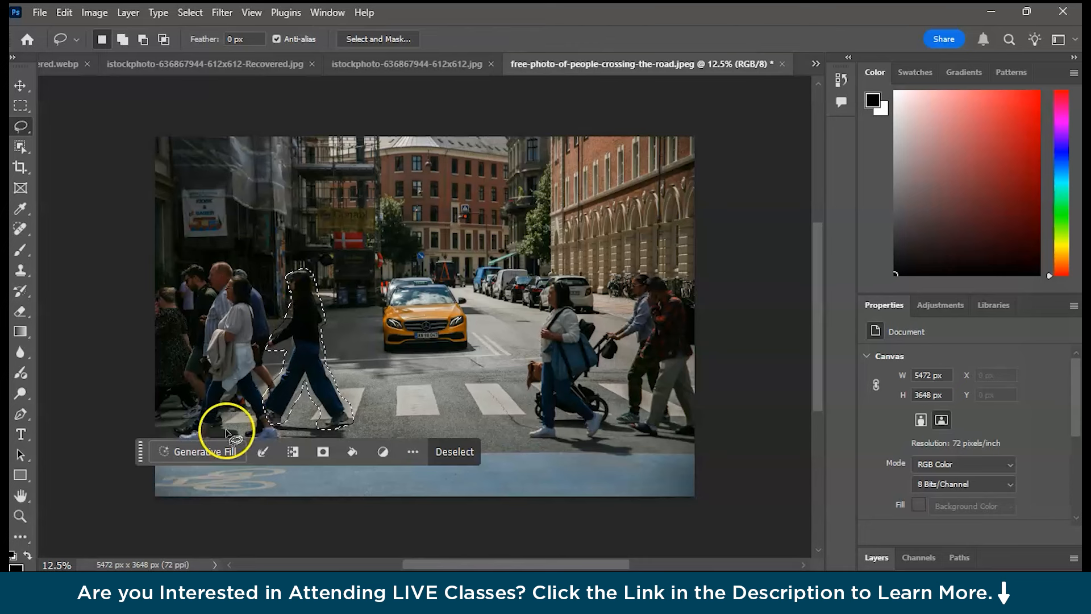
click(224, 453)
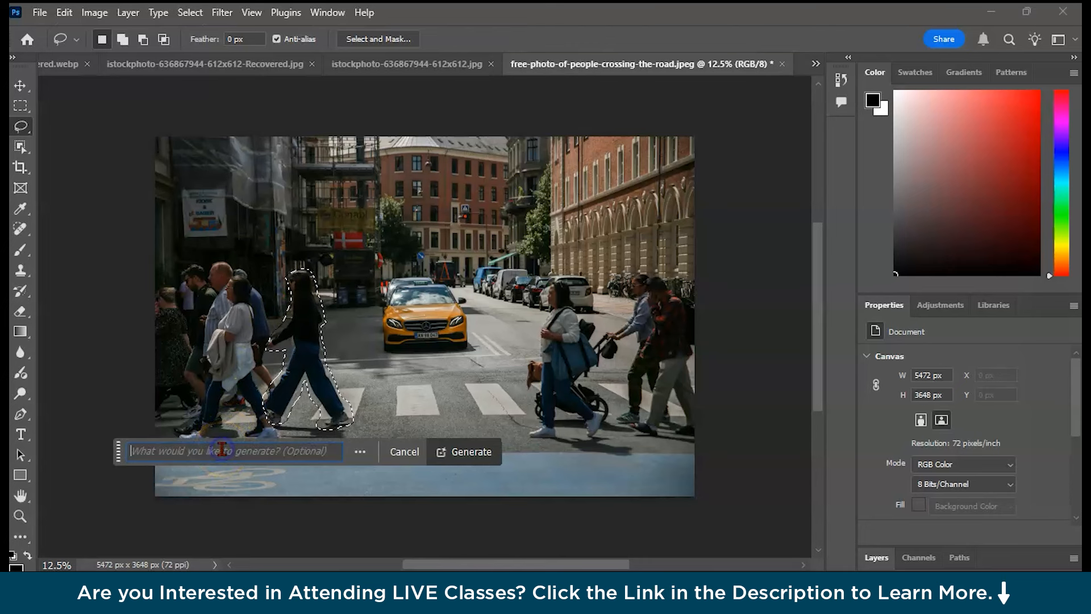
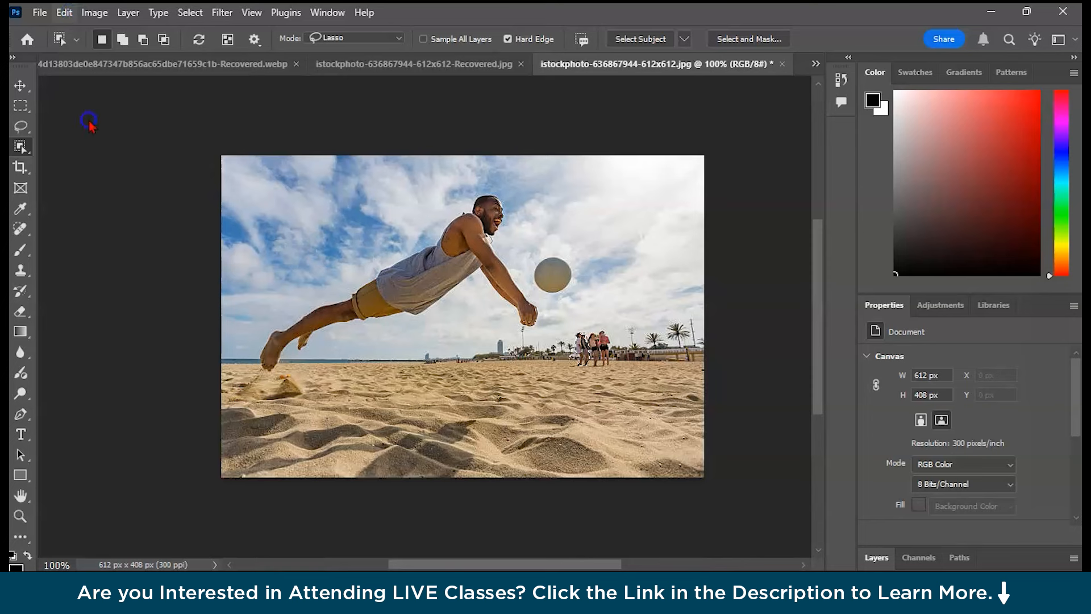
Run Generative Fill without a prompt on the current selection in the beach volleyball photo.
click(64, 12)
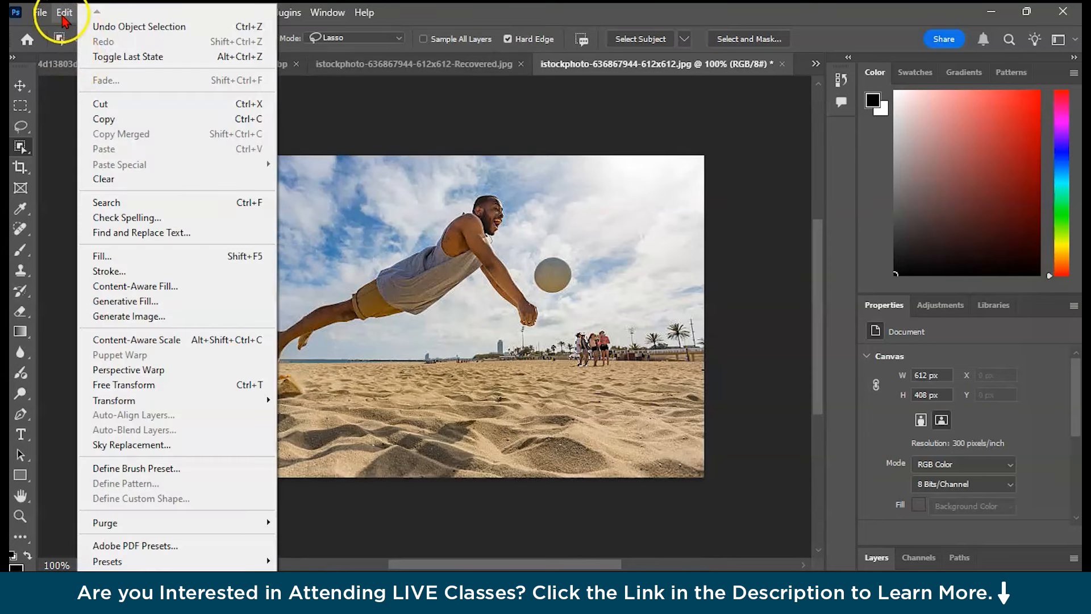
click(108, 300)
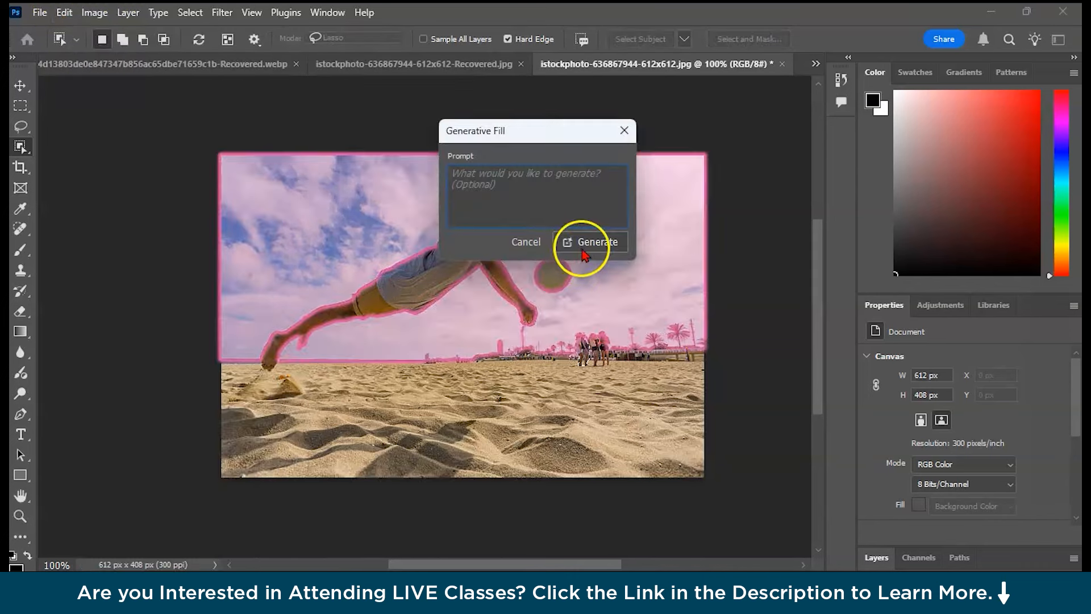
click(585, 250)
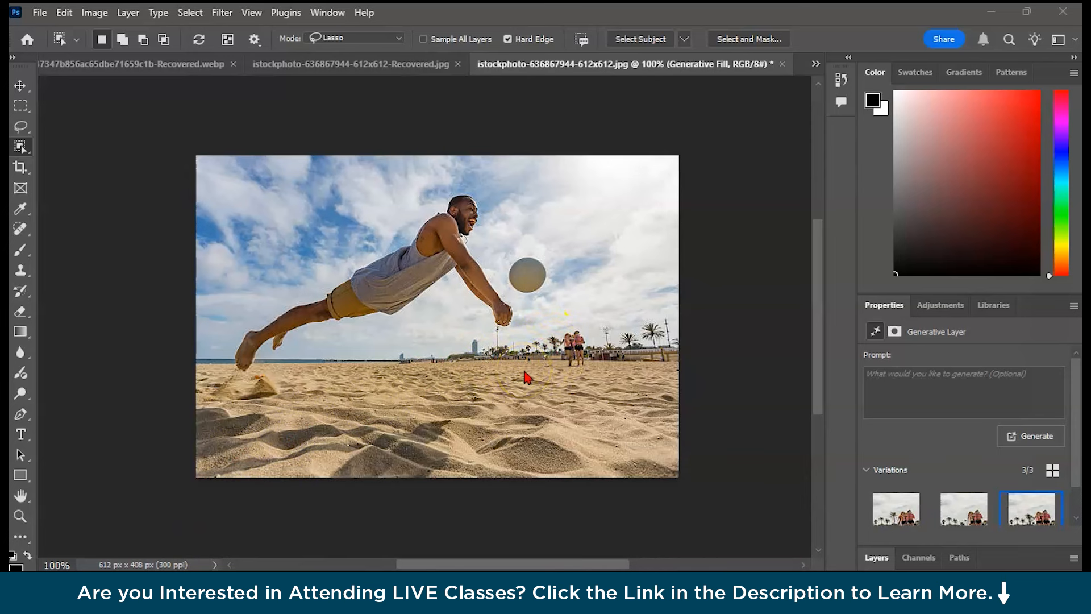
Lasso an area of sand at the lower right and generate a "red colour Gym bag" there with Generative Fill.
key(l)
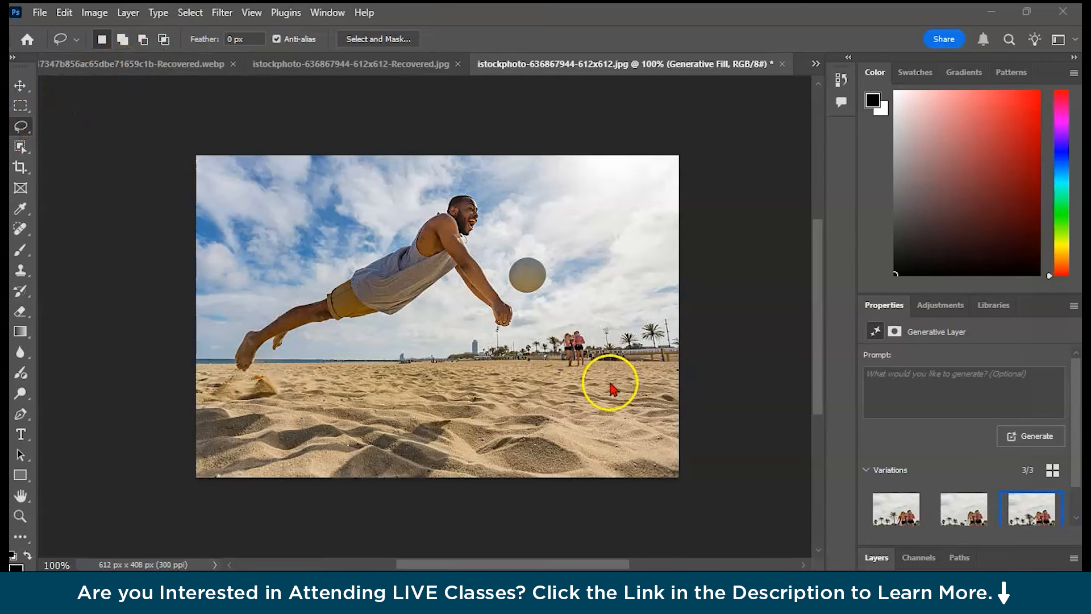
drag(614, 387, 619, 394)
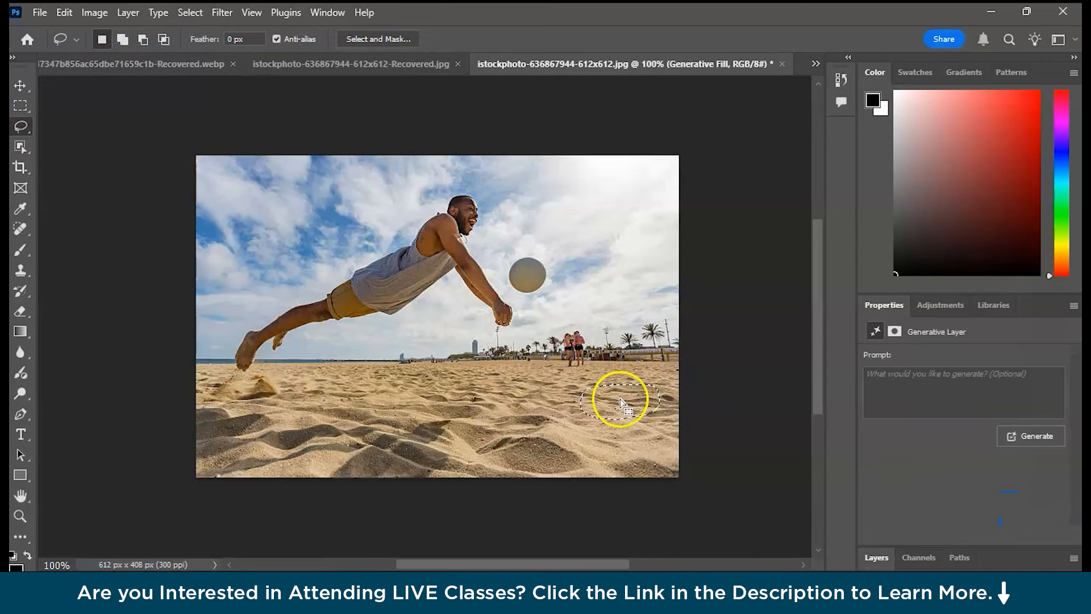
click(62, 14)
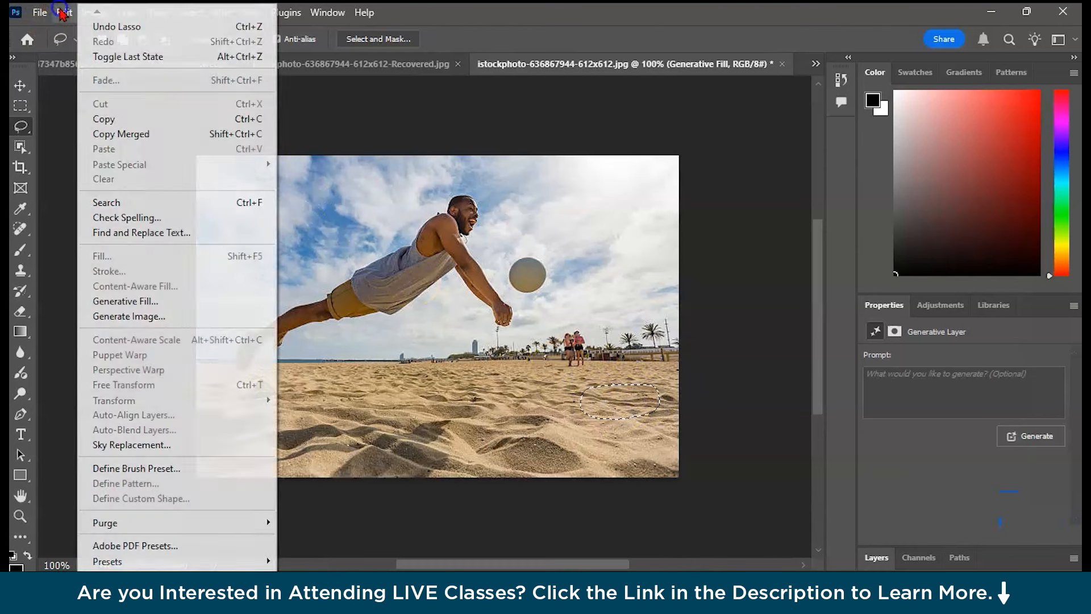
click(149, 304)
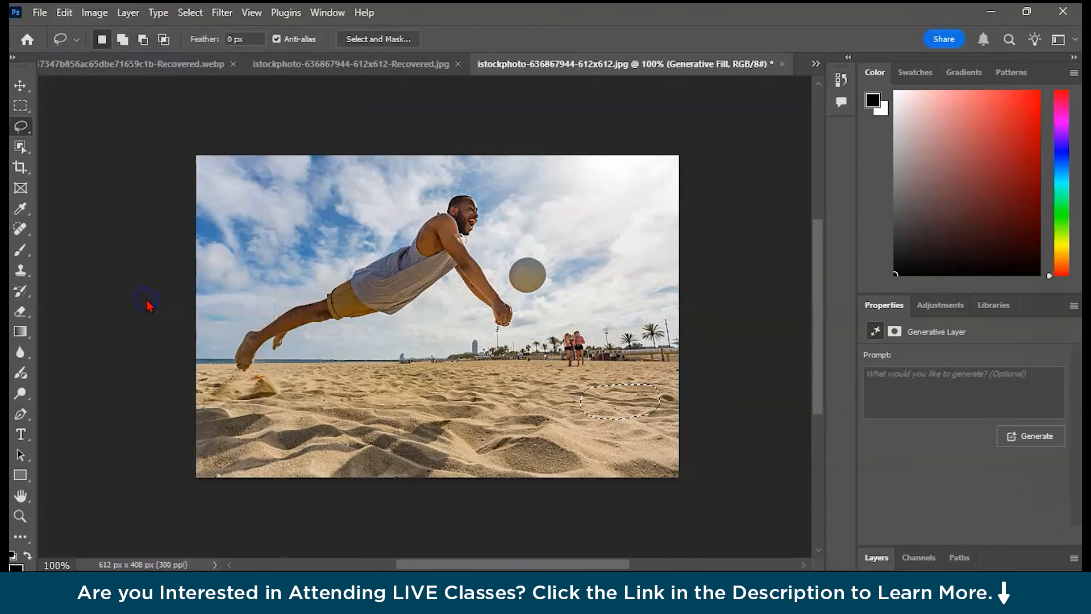
click(475, 196)
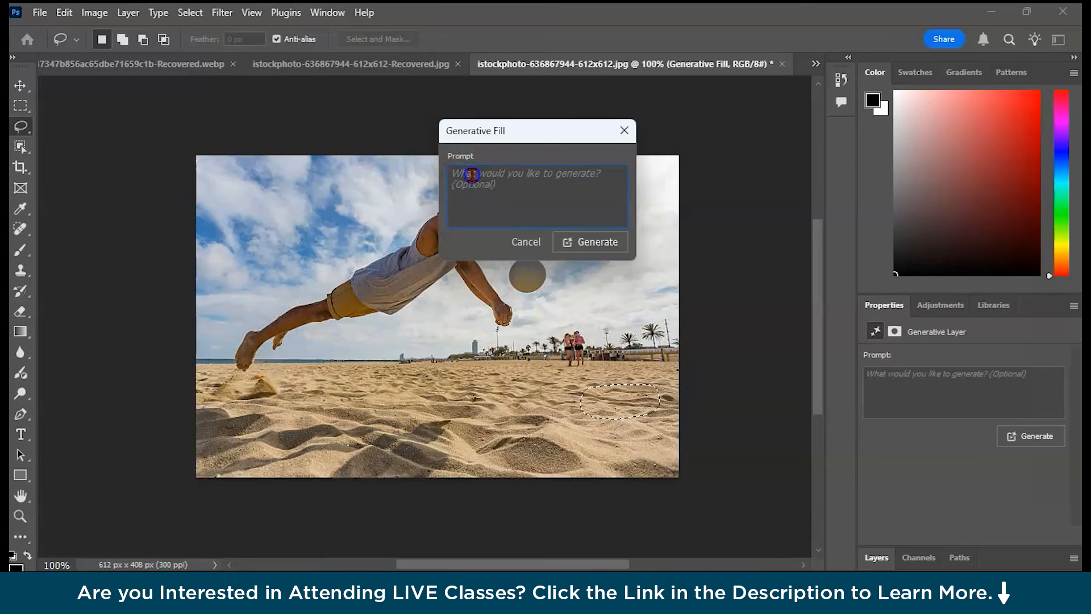
click(472, 175)
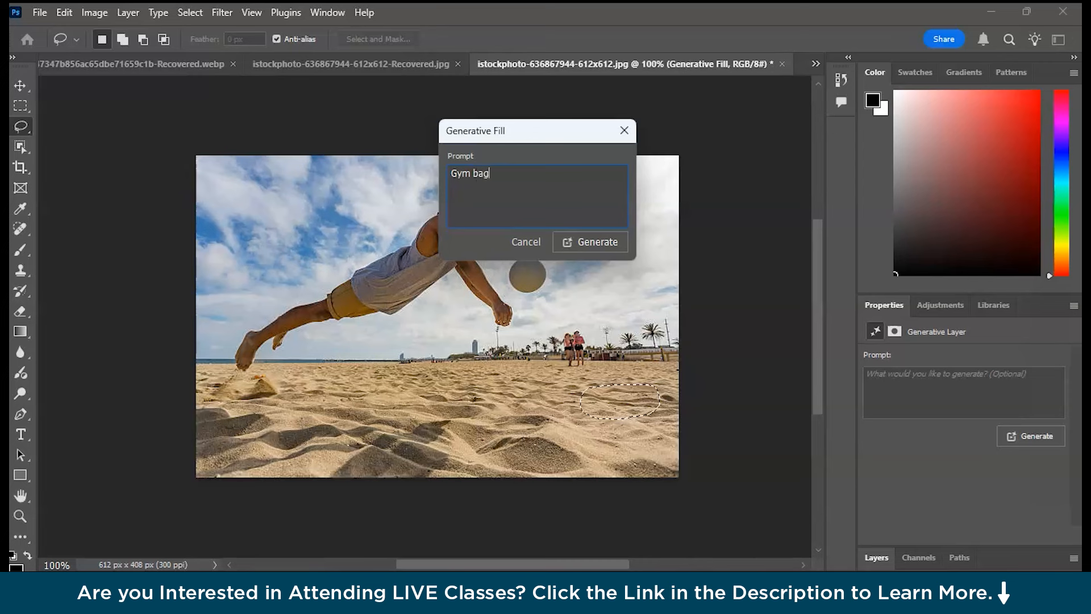
click(452, 176)
text(red colou)
click(586, 242)
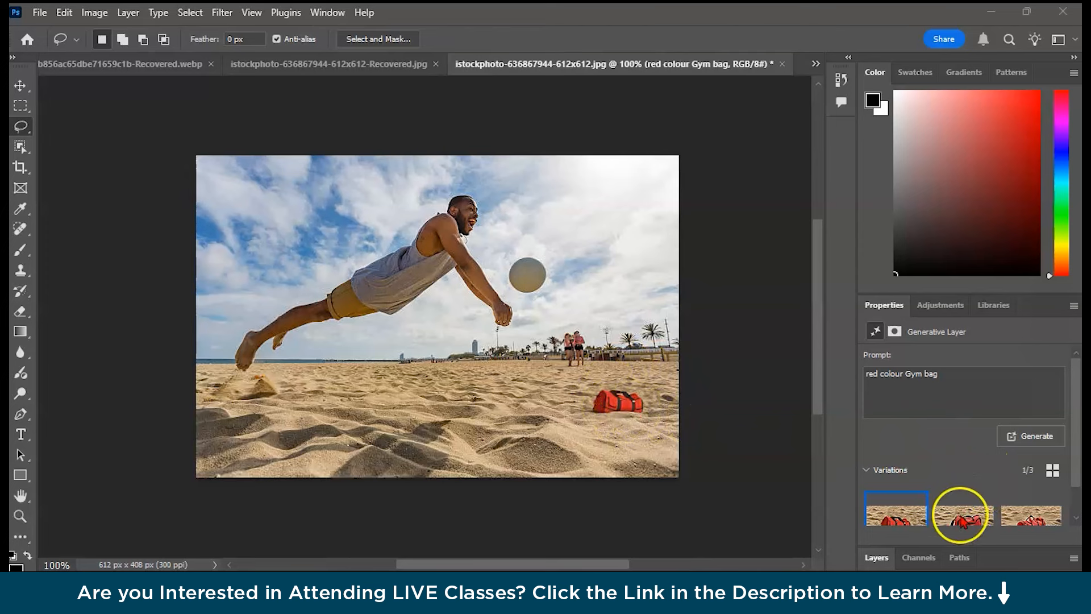
Compare the generated gym bag variations and keep the third one.
scroll(963, 512, down, 2)
click(963, 488)
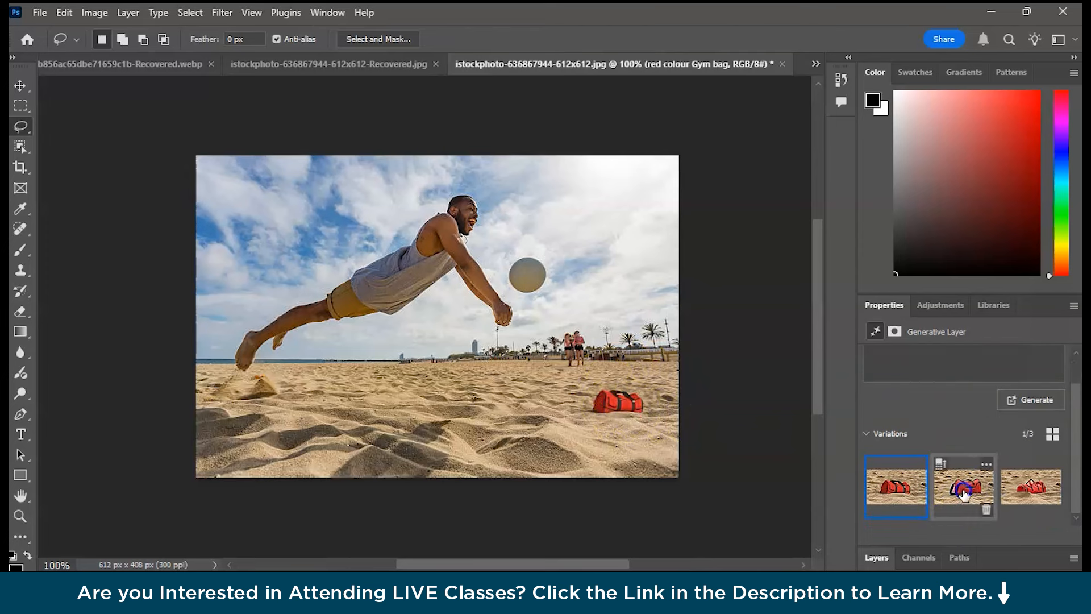
click(1011, 493)
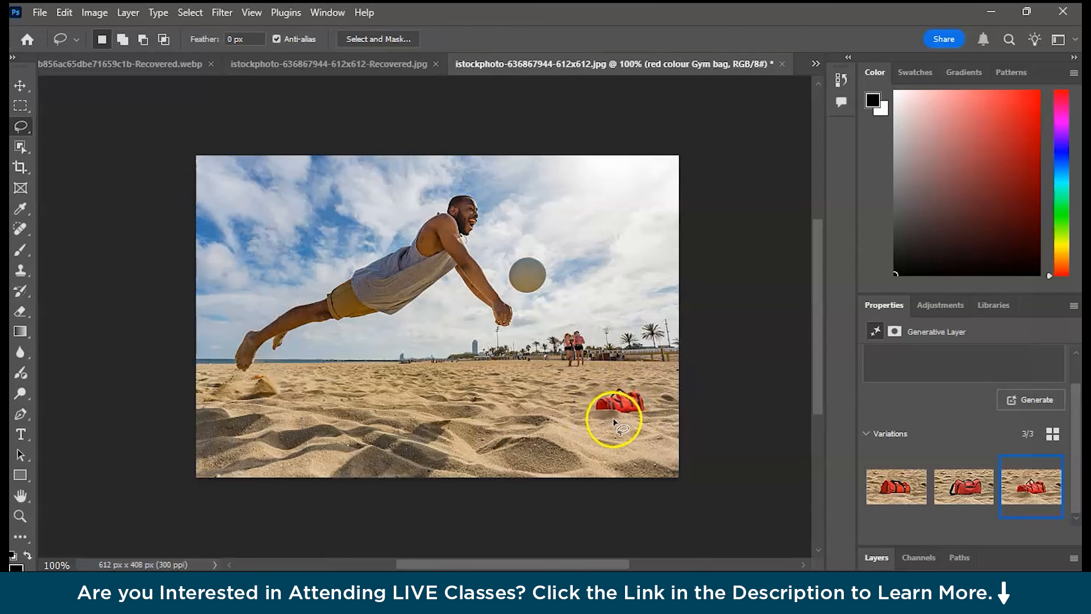
click(908, 488)
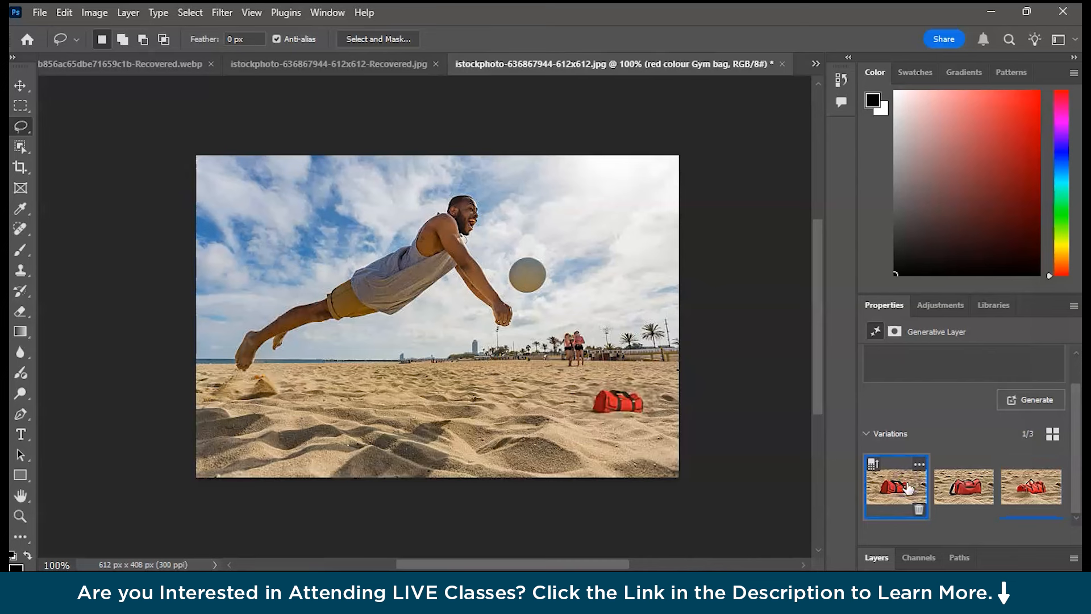
click(960, 491)
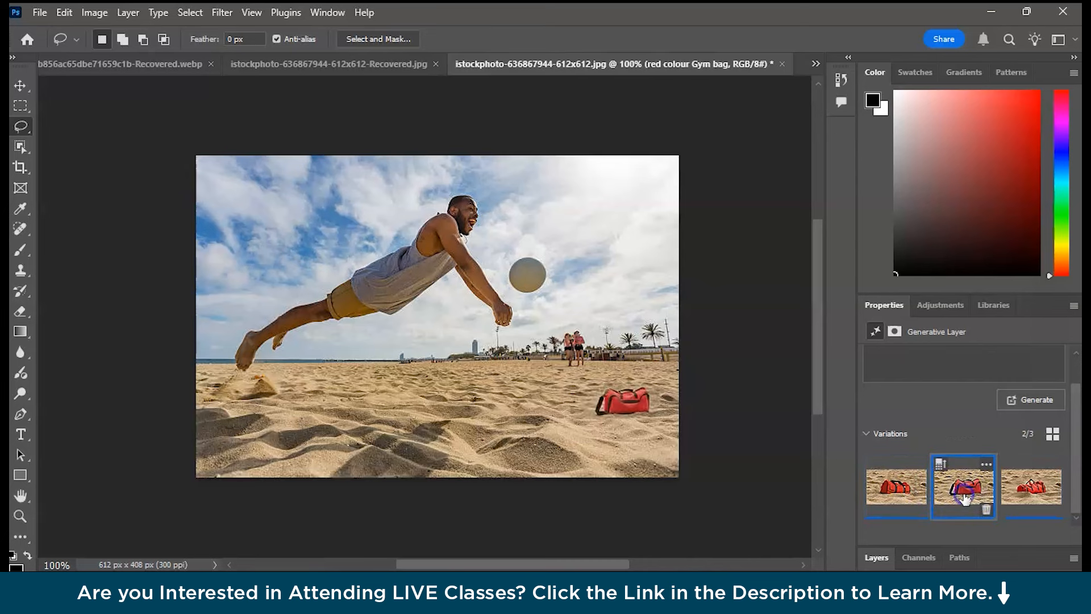
click(1022, 497)
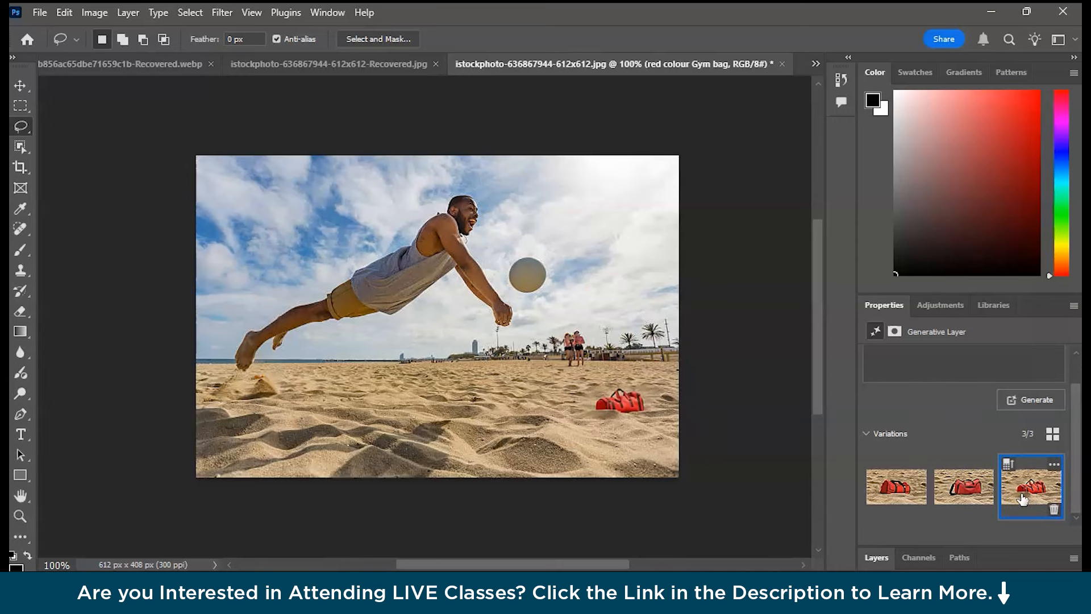
key(c)
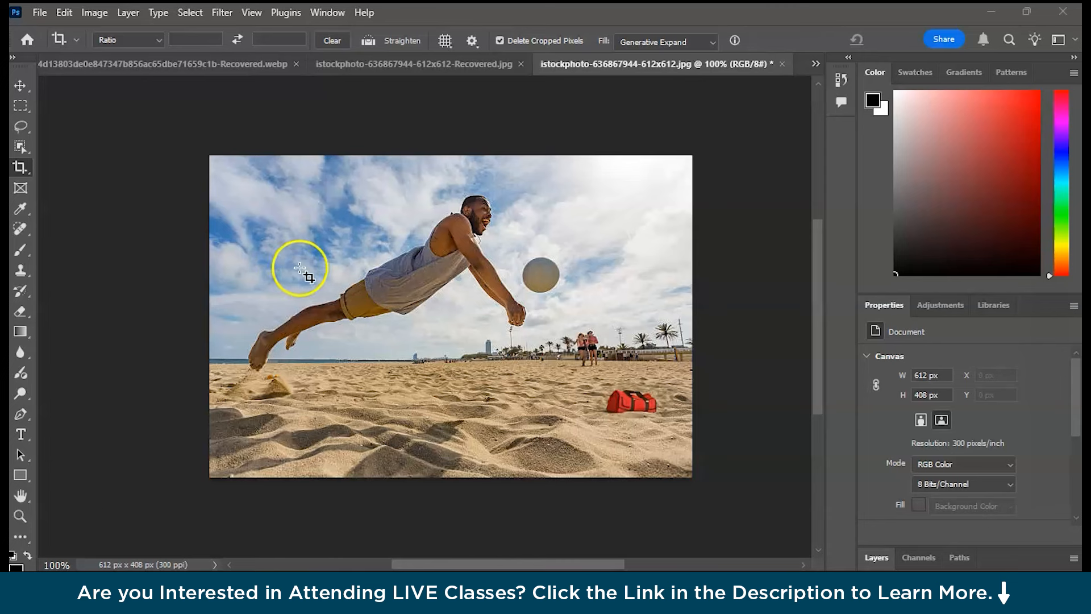
click(21, 166)
drag(206, 311, 172, 307)
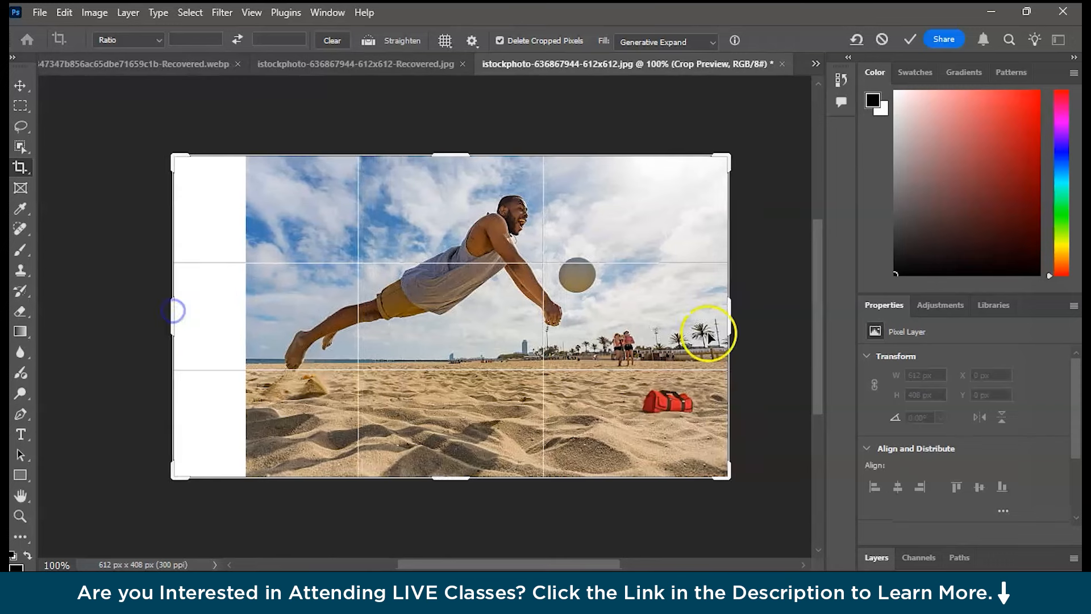
drag(732, 316, 771, 316)
click(57, 41)
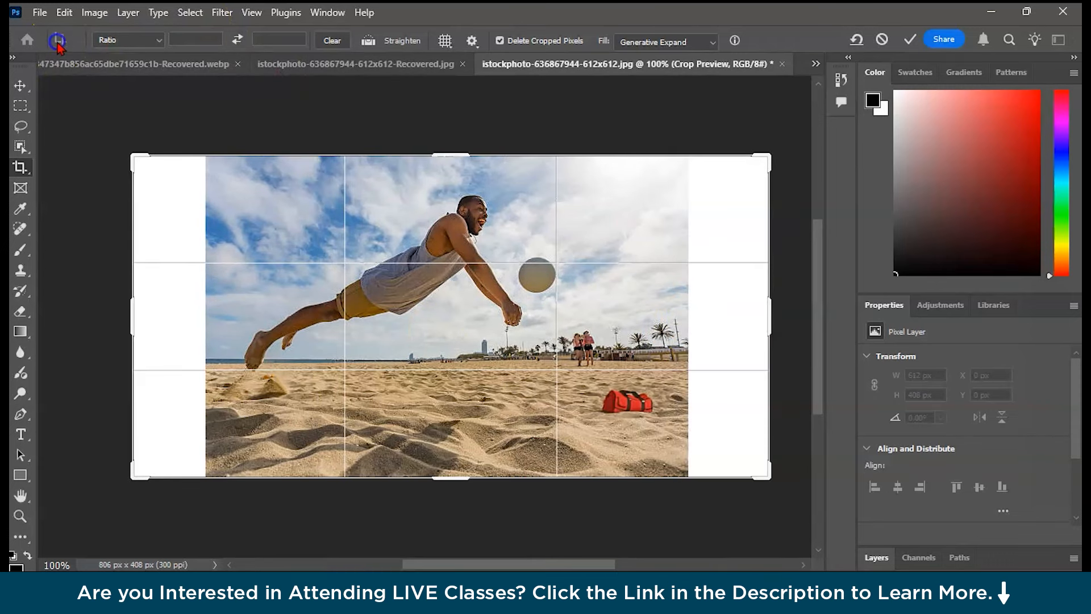
click(619, 131)
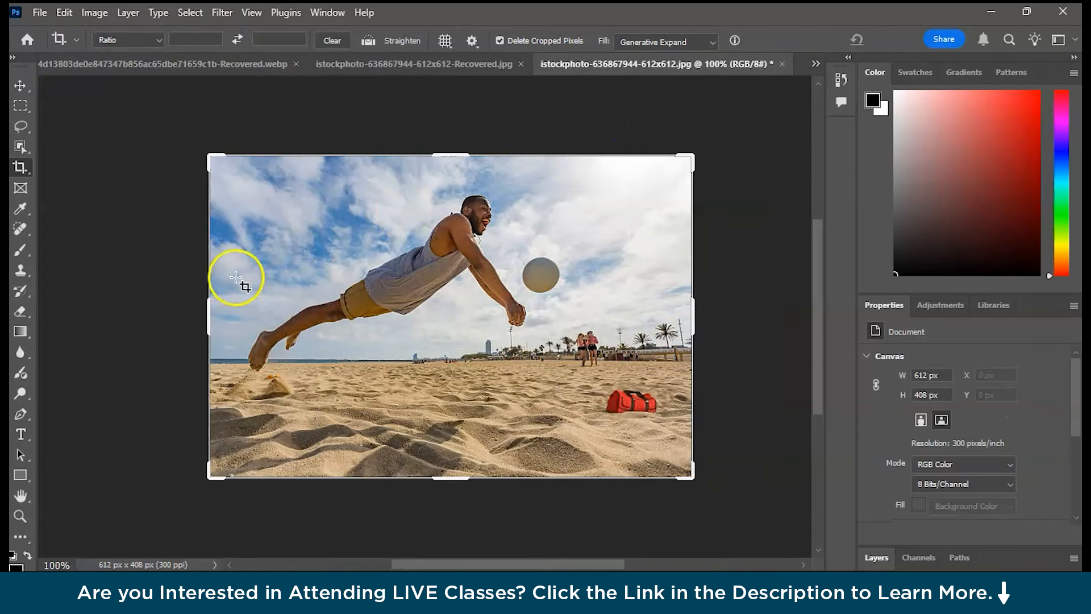
Widen the beach photo's canvas on both sides with the Crop tool to 792 px and fill it using Generative Expand.
drag(205, 306, 195, 308)
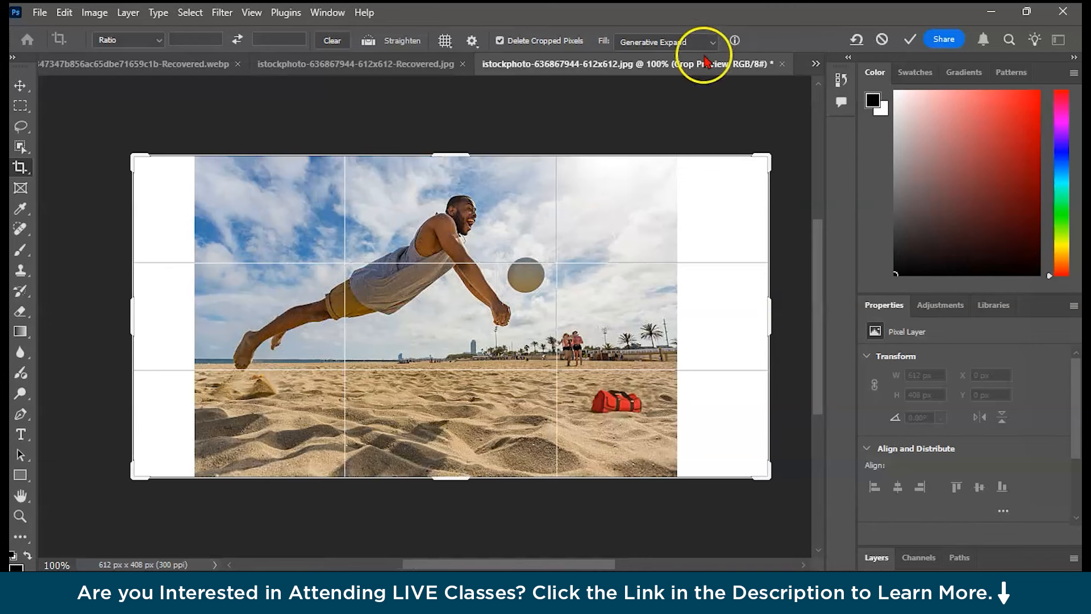
click(704, 45)
click(654, 71)
click(20, 166)
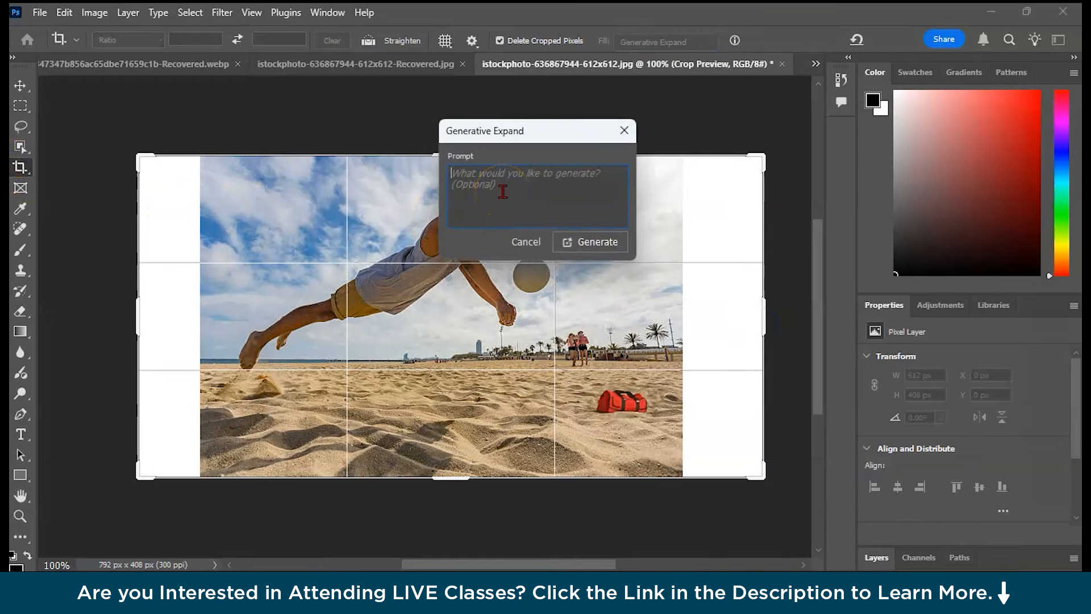
click(588, 247)
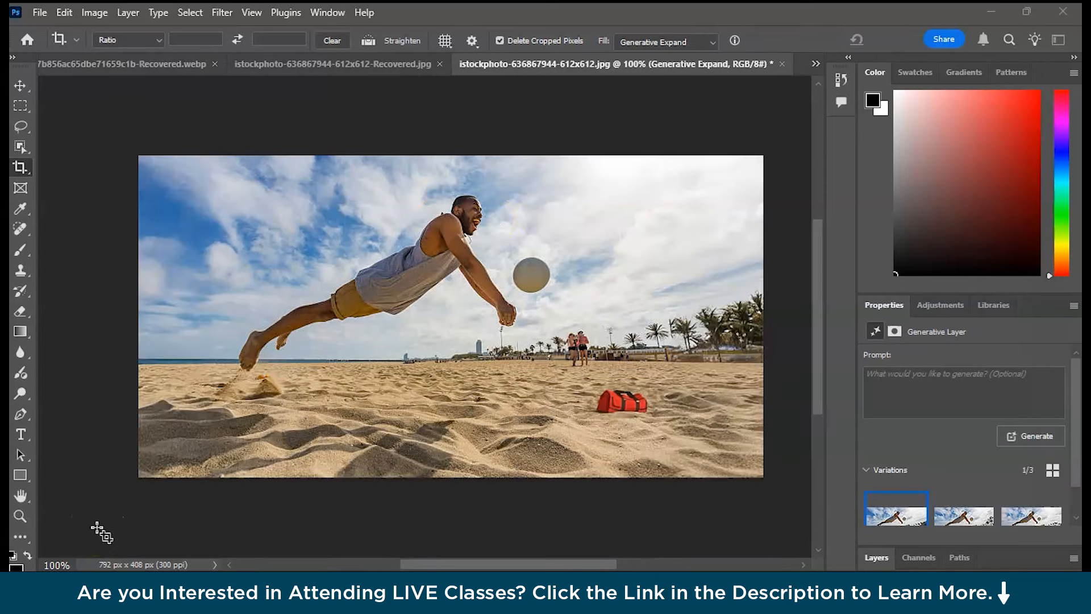
click(487, 234)
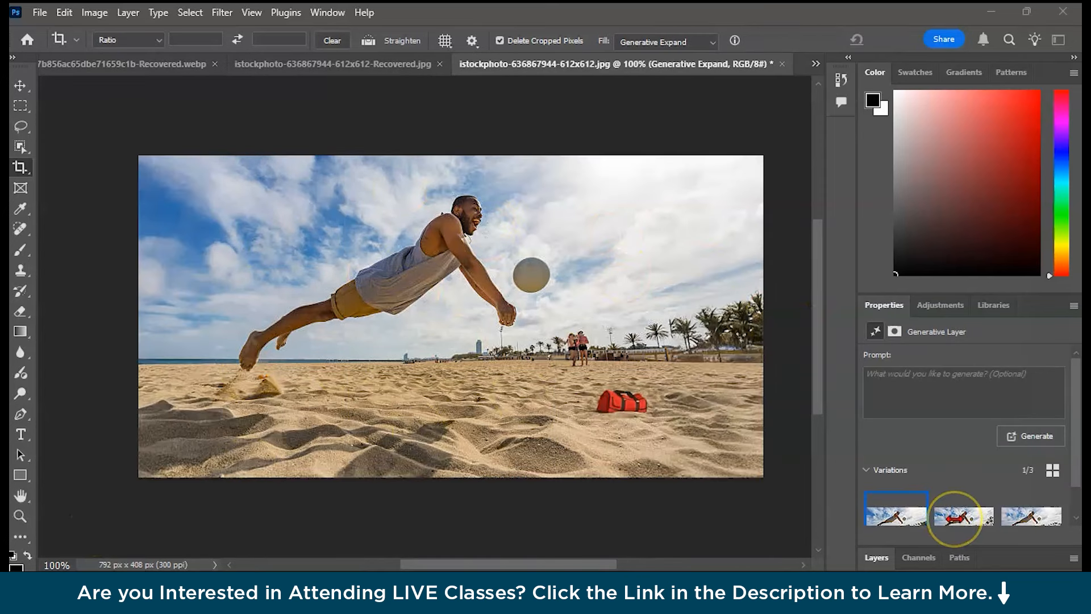
Compare the expanded beach variations and keep the second one.
scroll(955, 518, down, 1)
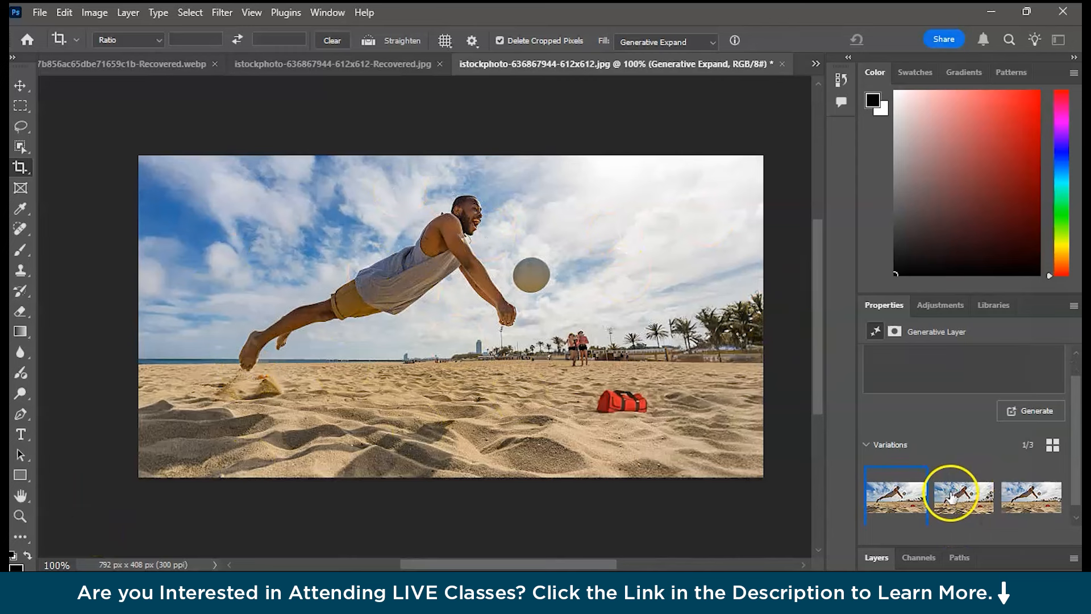
click(952, 497)
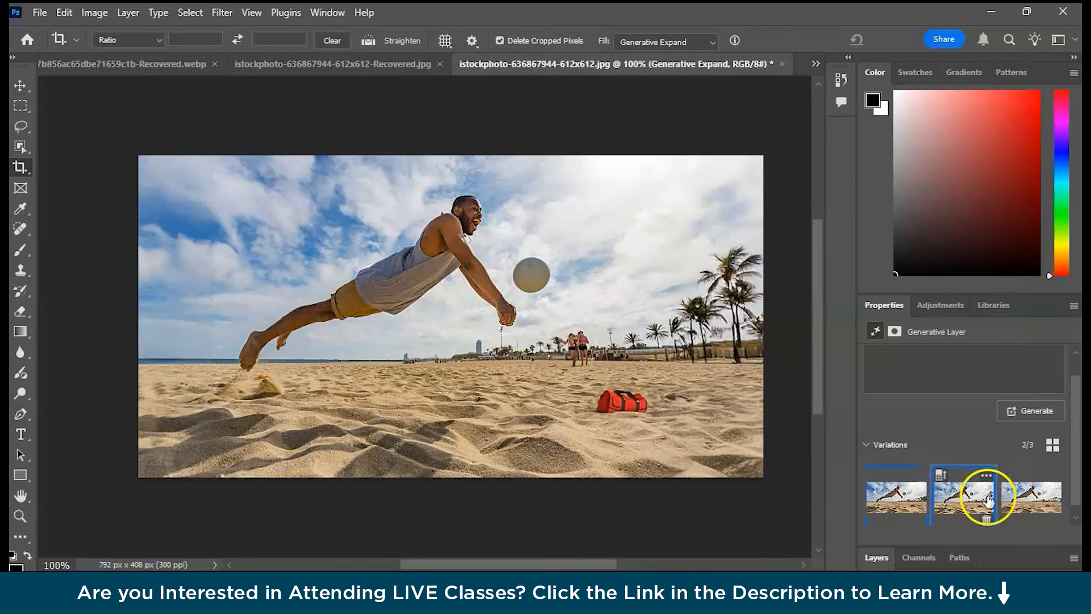
click(1011, 500)
click(885, 499)
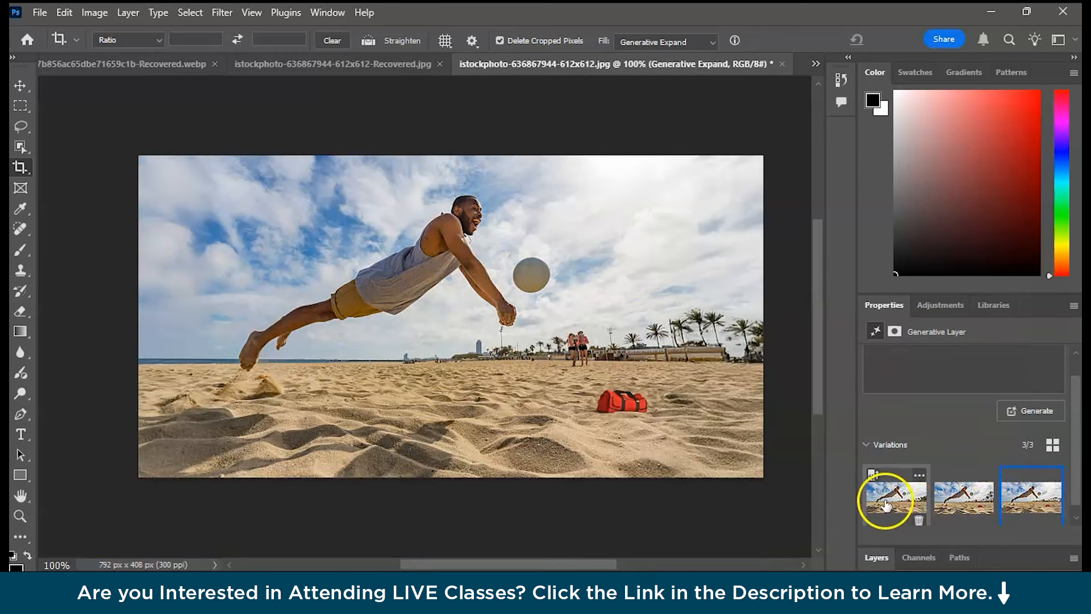
click(1004, 503)
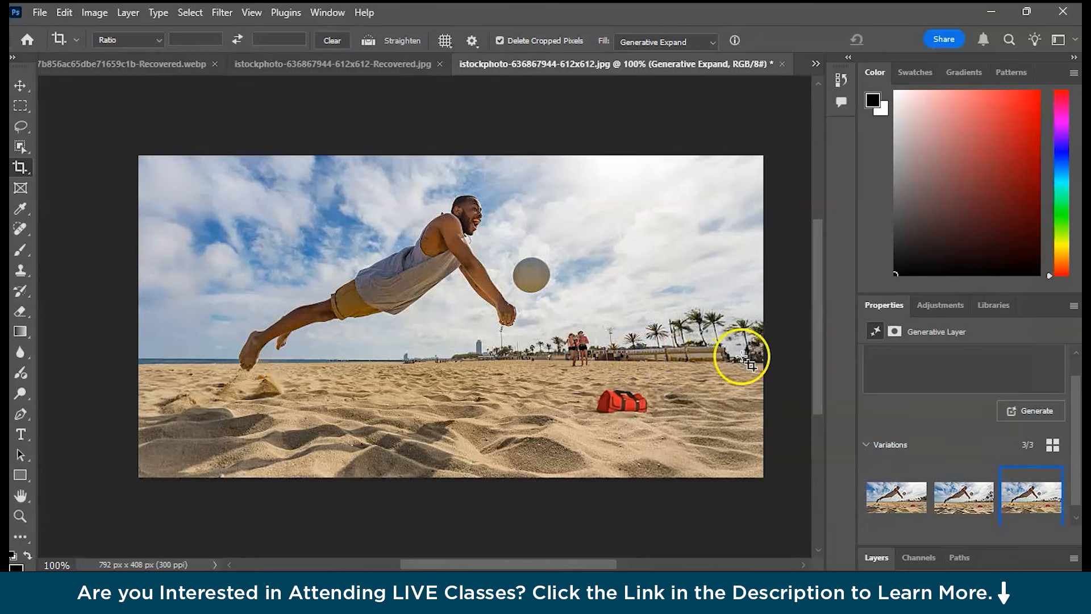
click(960, 500)
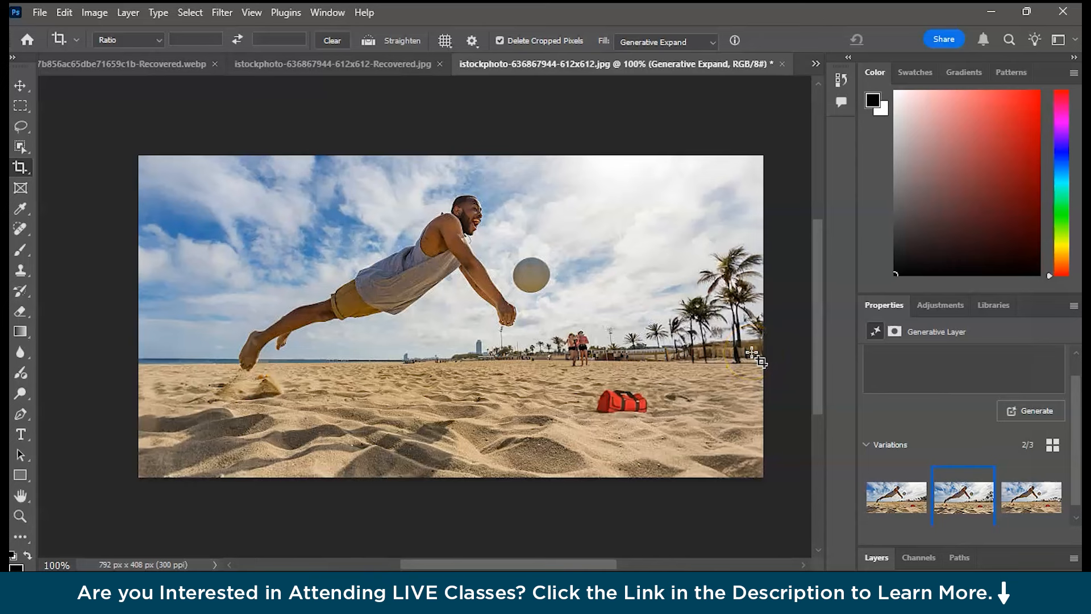
In the people-crossing-the-road photo, extend the canvas above and below to 5472 x 5115 px and run Generative Expand.
click(551, 68)
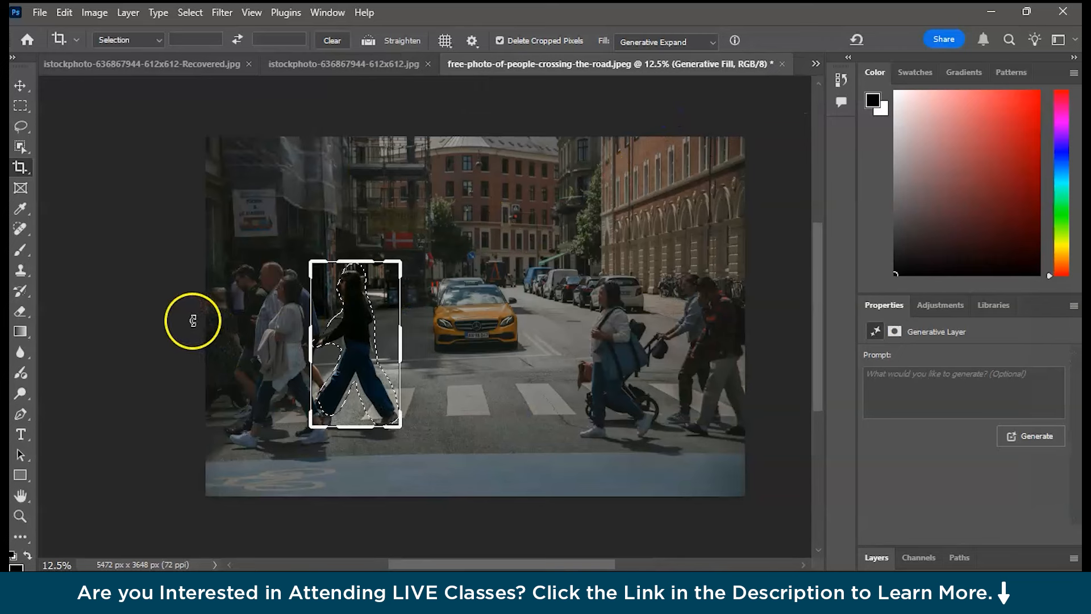
click(195, 324)
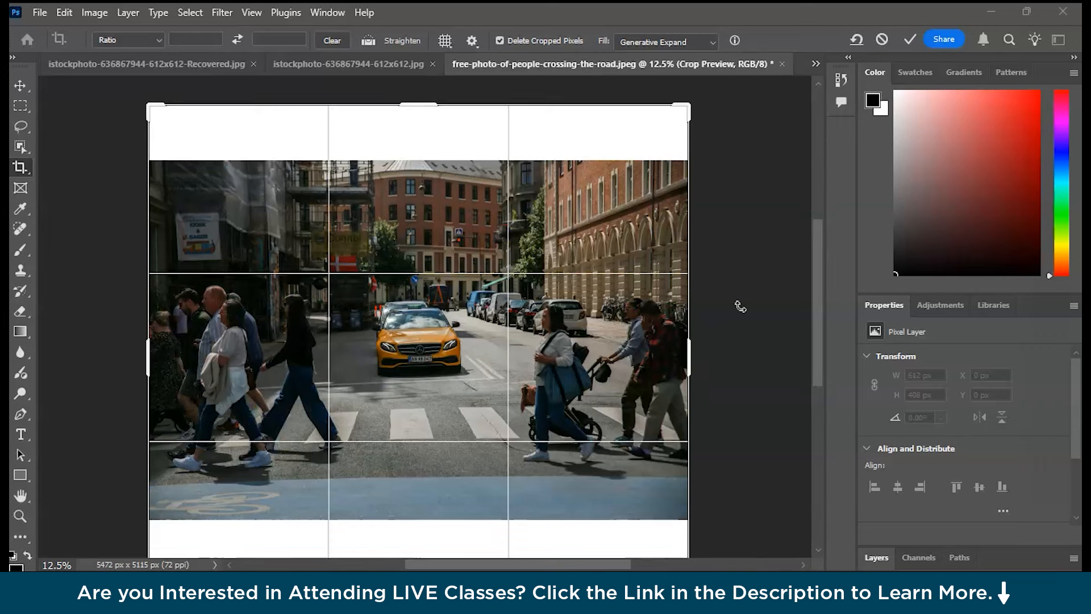
click(624, 419)
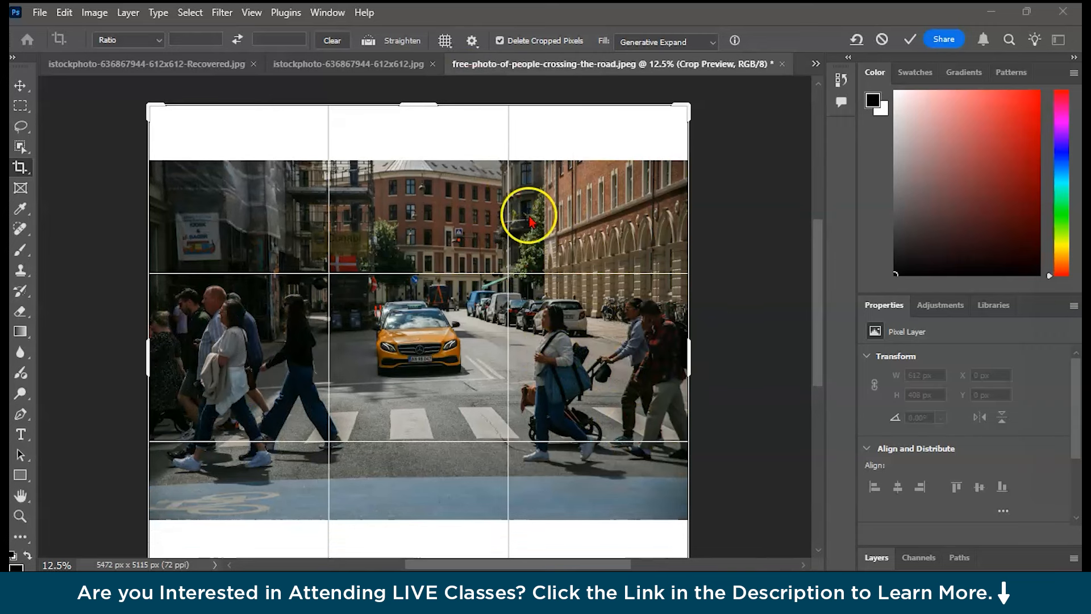
key(Return)
click(547, 172)
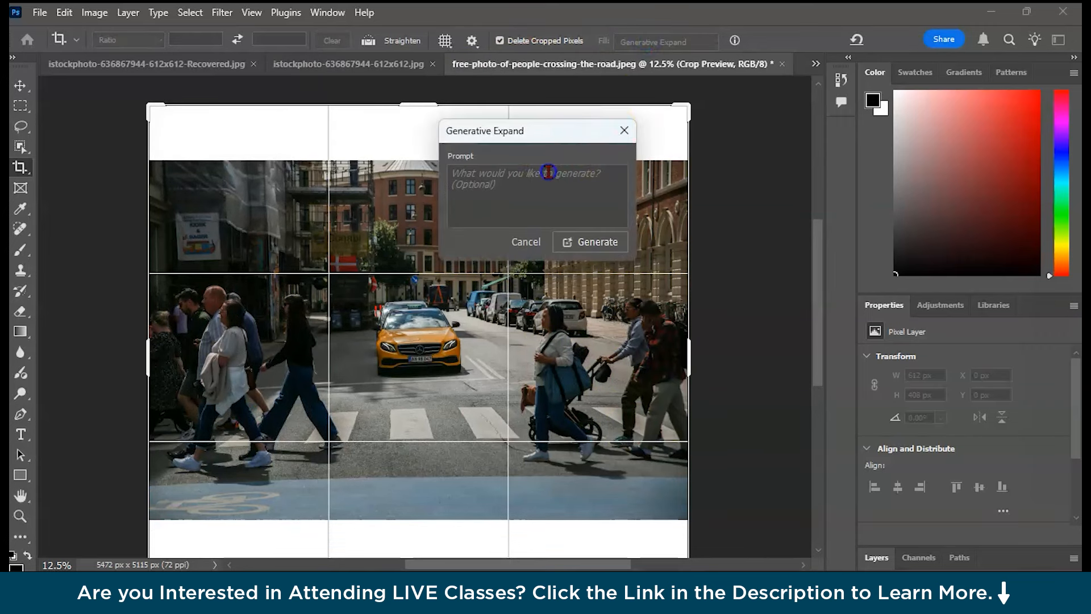
click(584, 241)
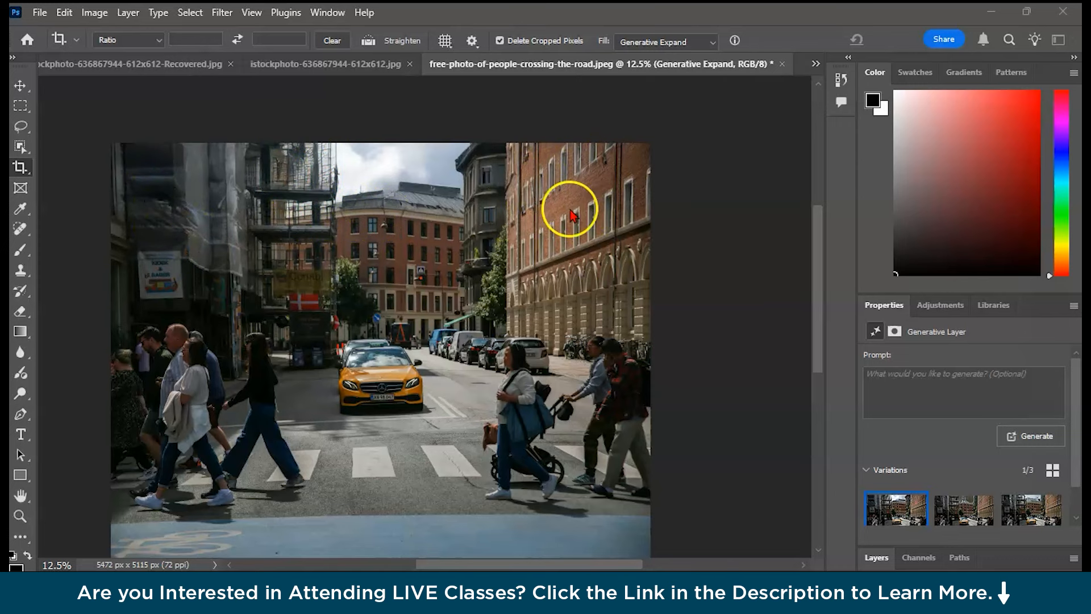
Compare the street photo's expanded variations and keep the third one.
scroll(508, 372, down, 3)
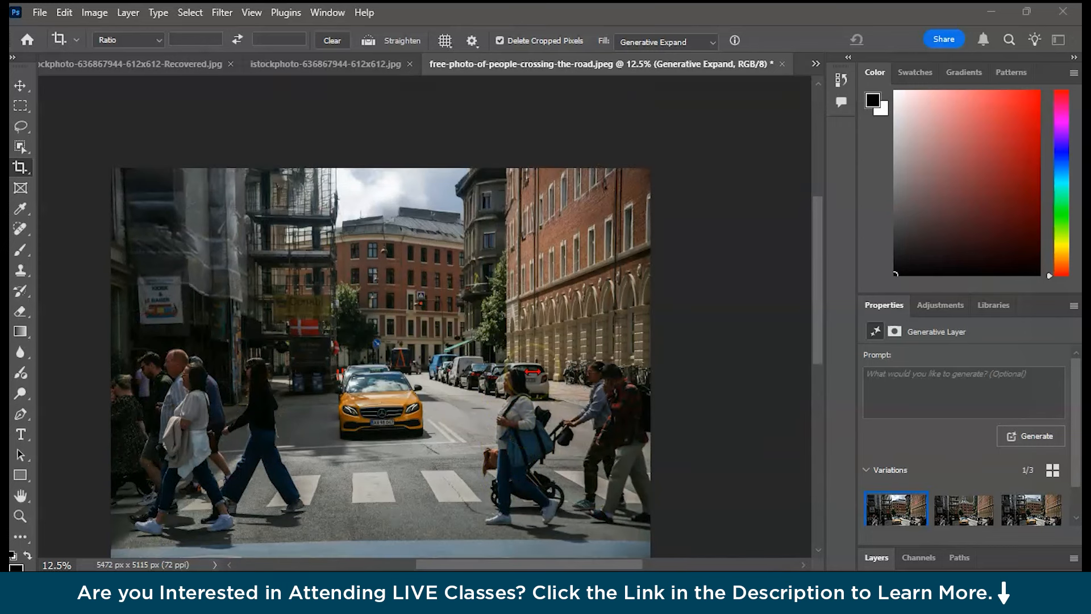
click(958, 508)
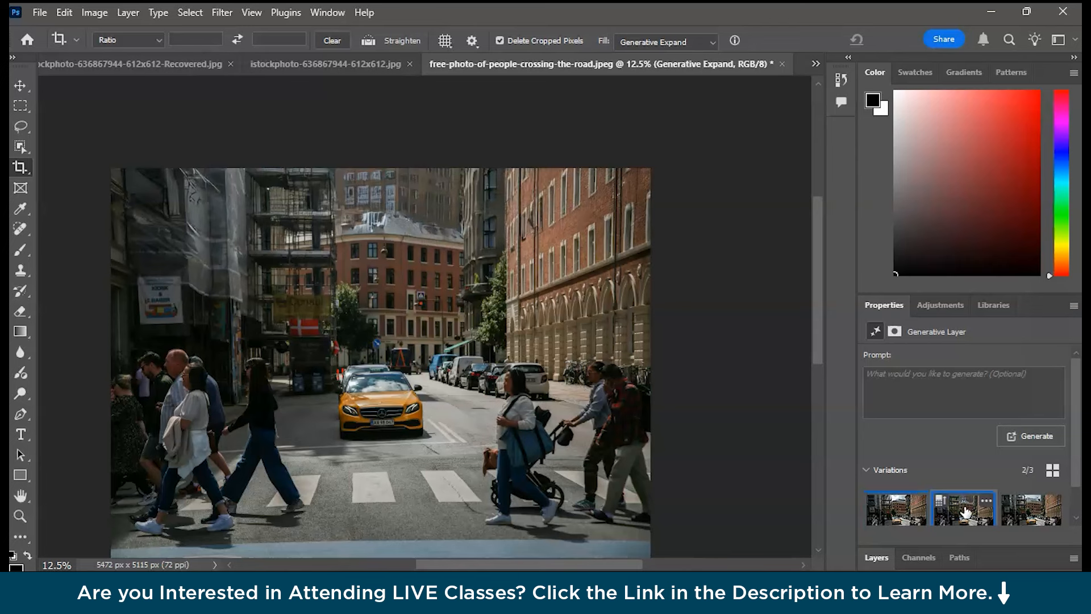
click(1023, 518)
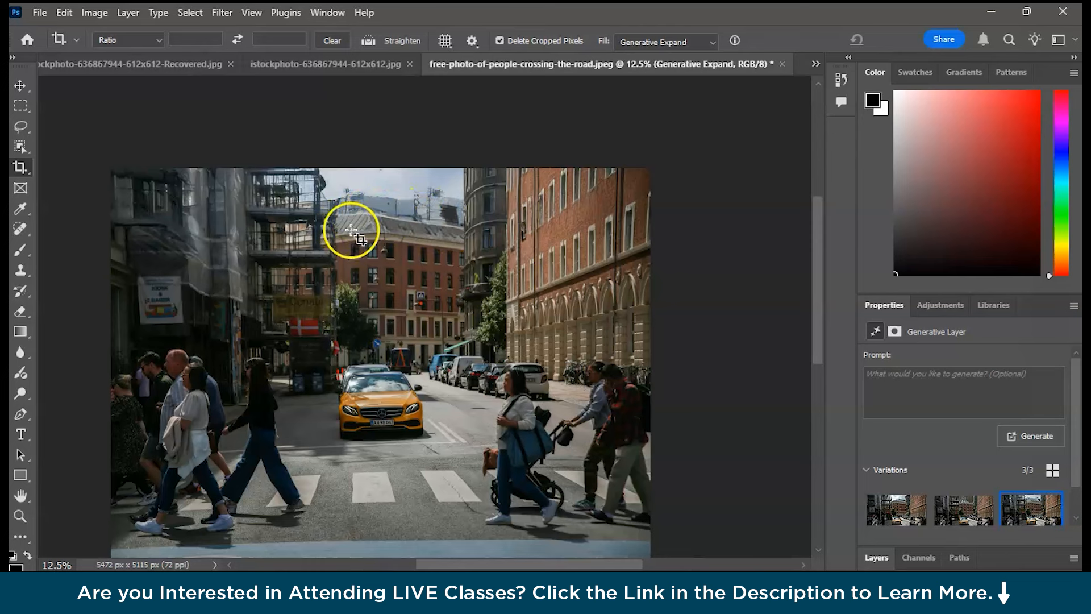
Cycle through the street photo's expanded variations and keep the first one.
click(941, 499)
click(446, 251)
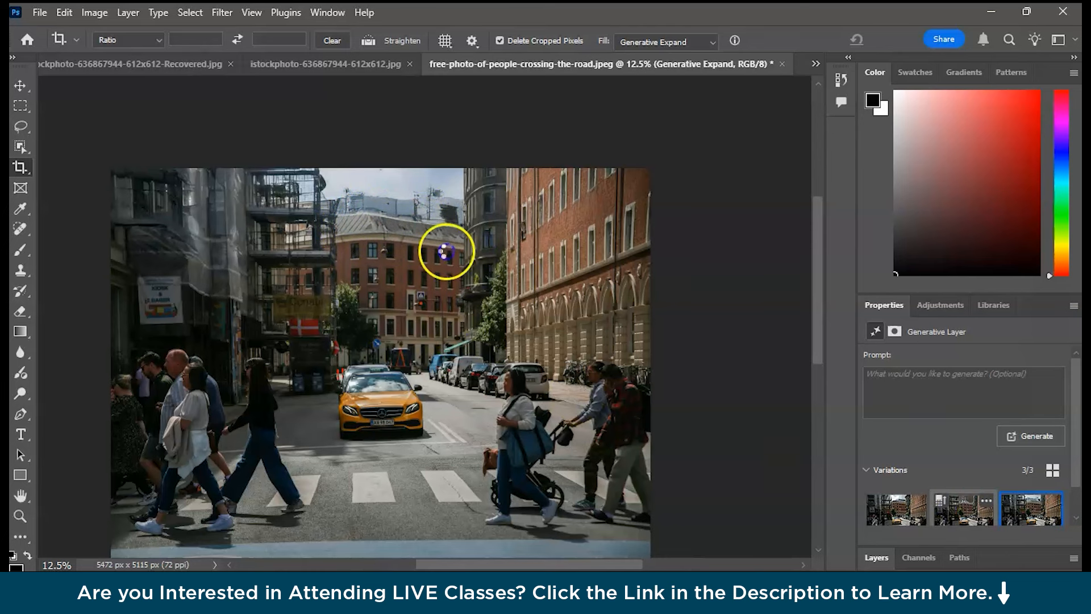
click(957, 518)
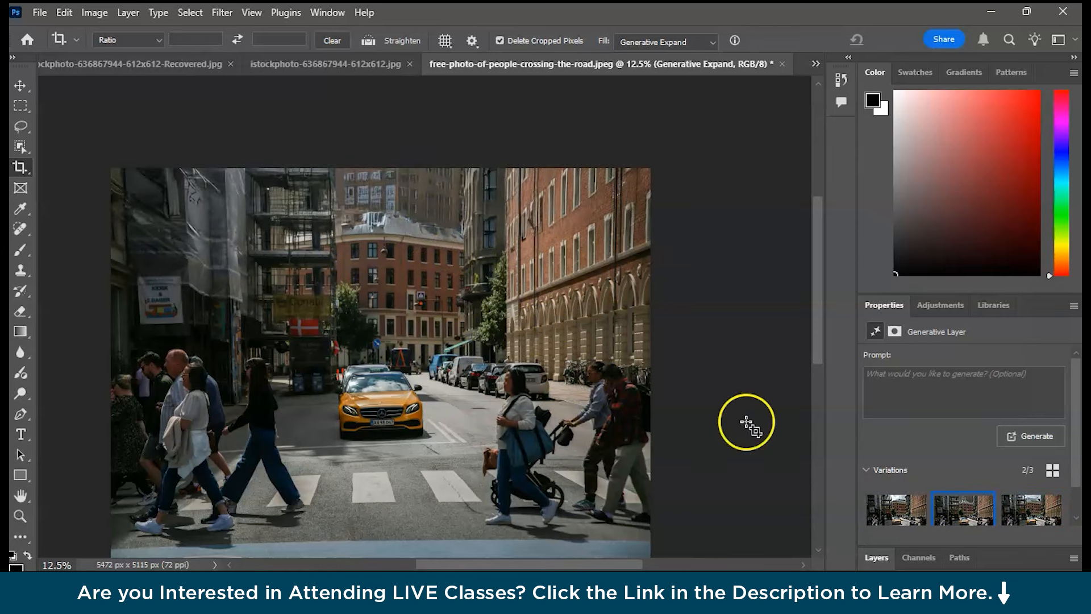
click(896, 510)
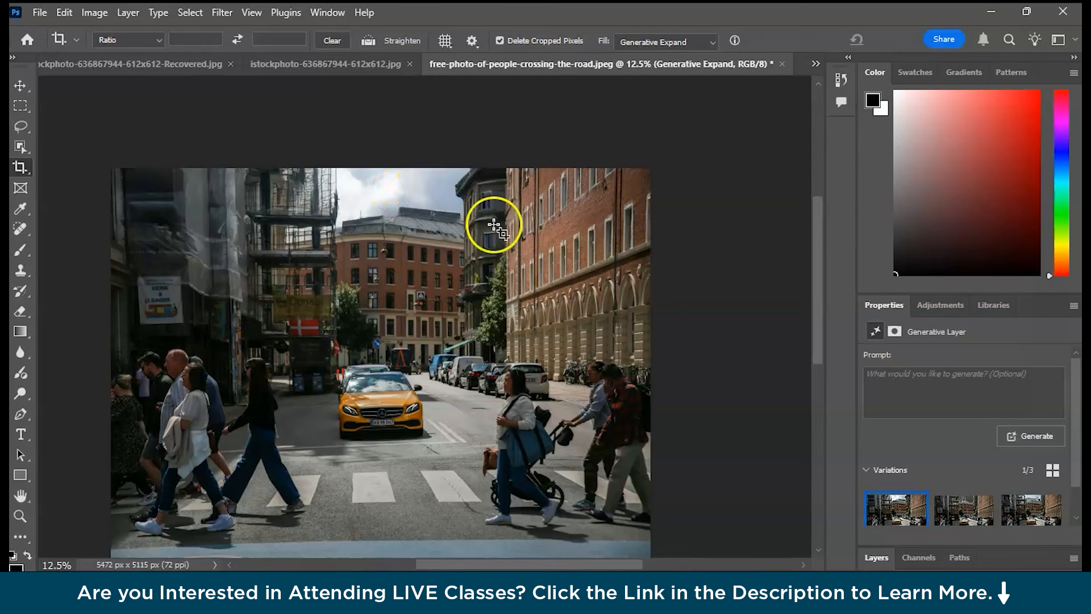
scroll(728, 310, down, 3)
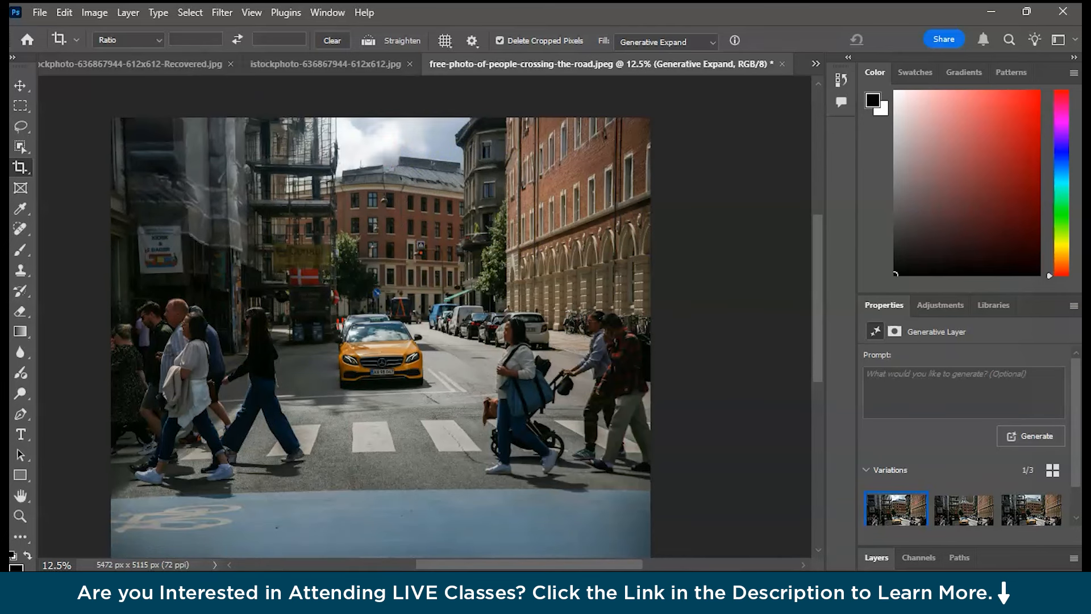
Switch to the damaged old portrait and set the Selection Brush size to 34 px.
key(ctrl+Tab)
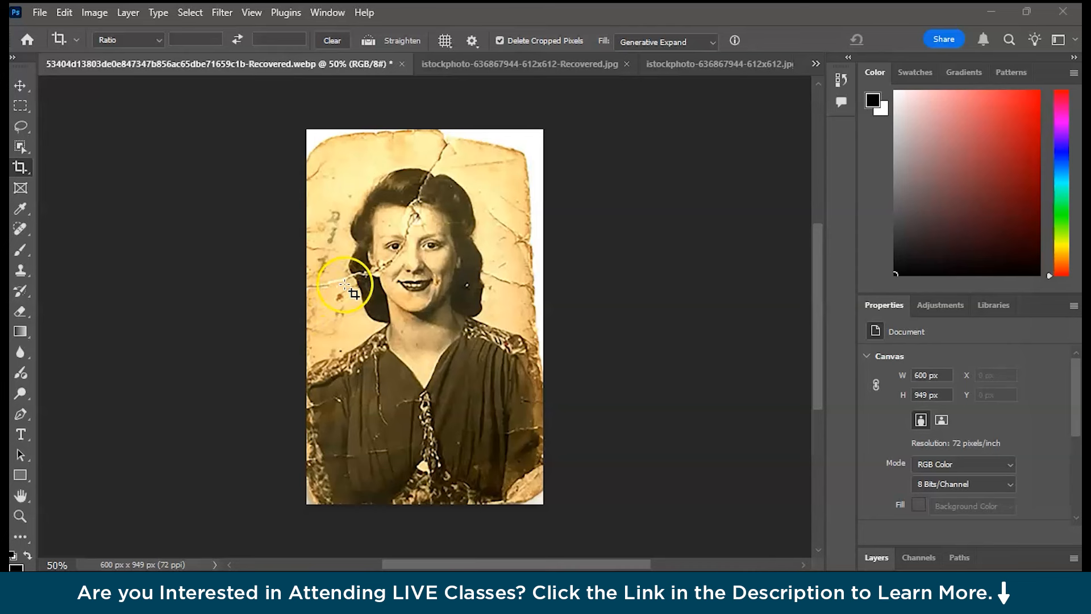
click(22, 128)
click(322, 42)
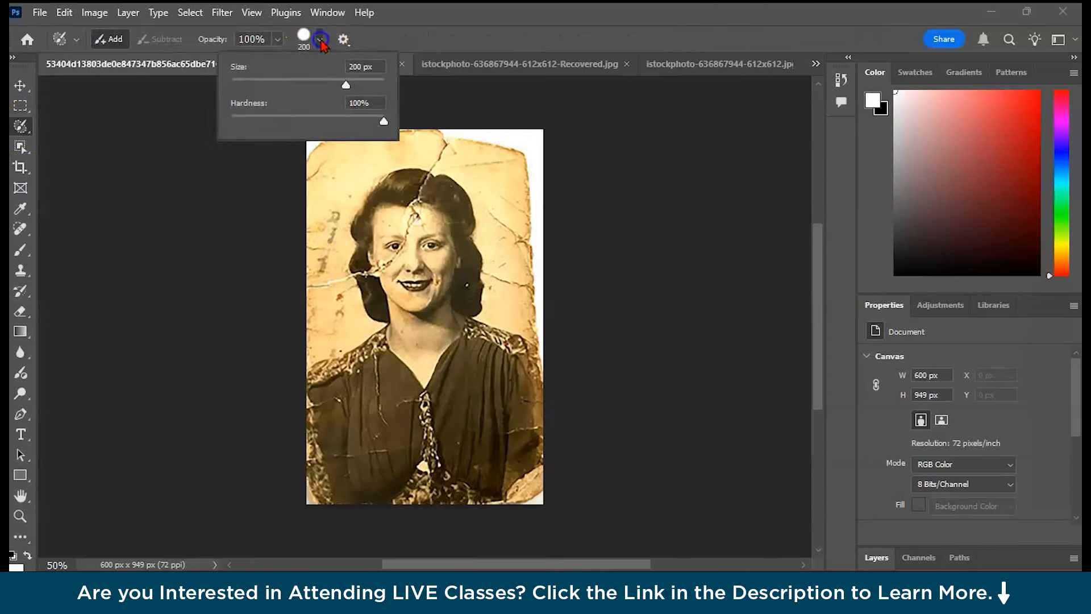
drag(346, 86, 266, 86)
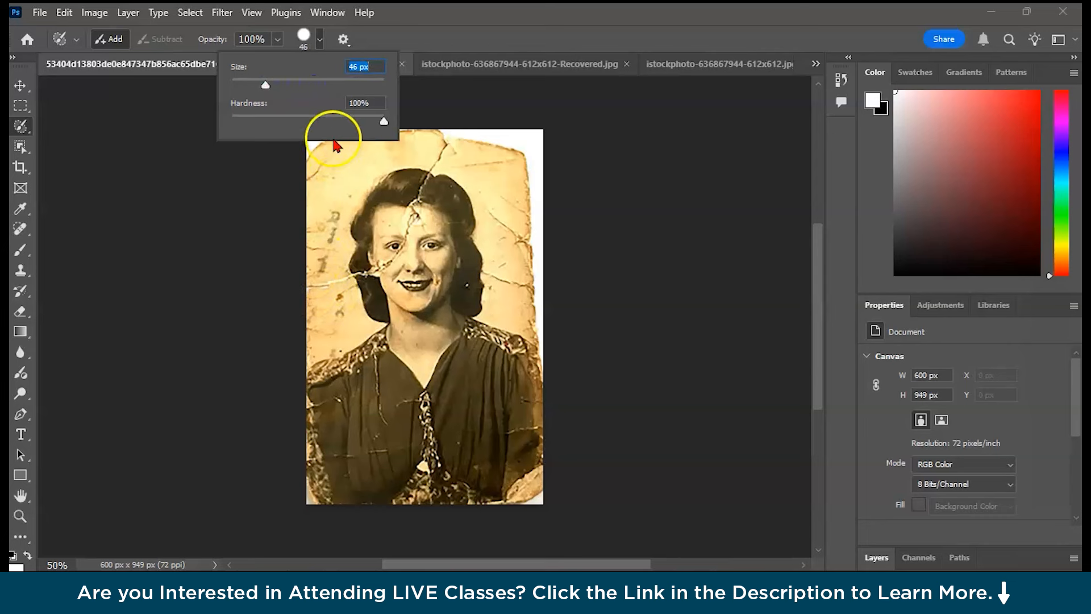
drag(266, 85, 253, 87)
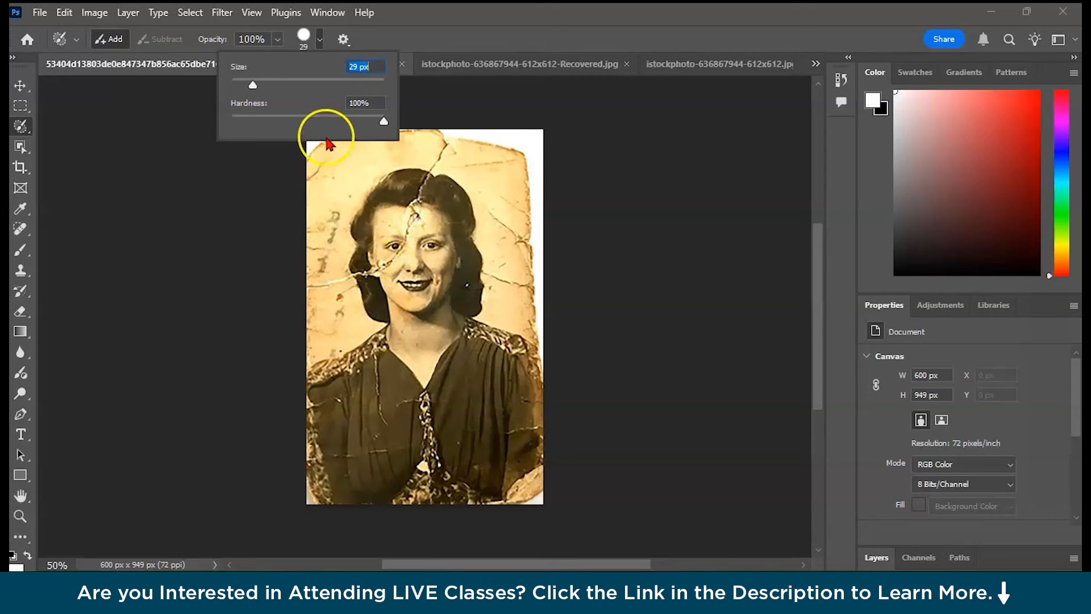
drag(253, 86, 258, 86)
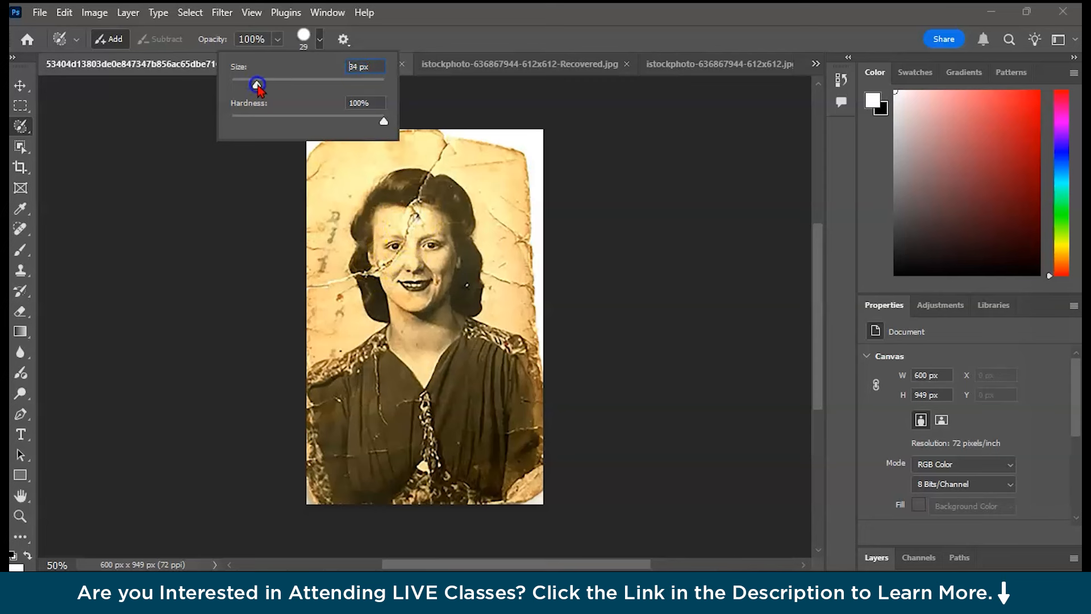
click(242, 187)
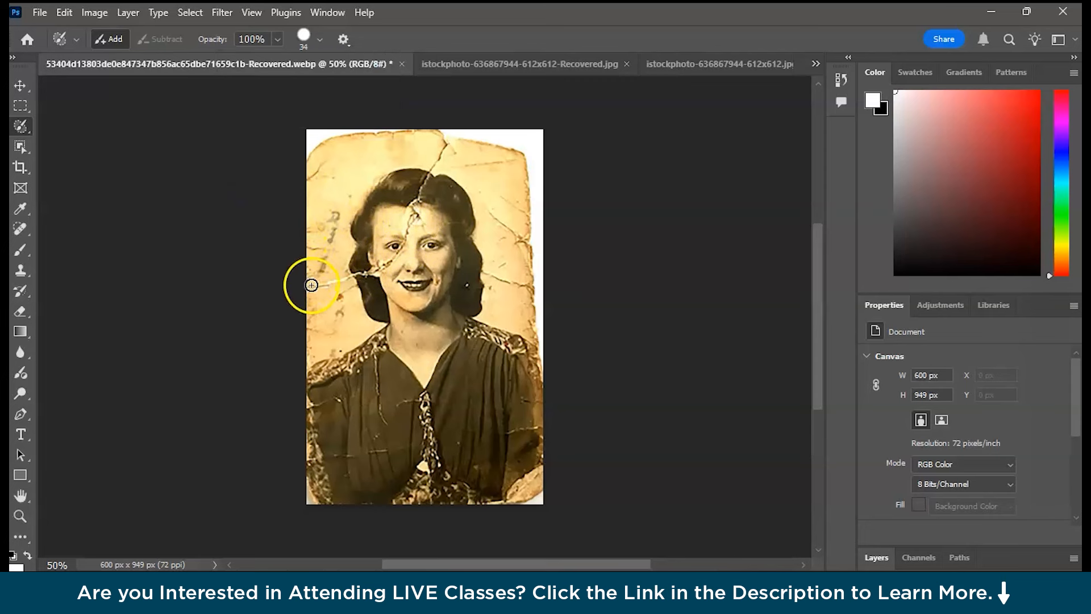
Paint a selection over the cracks and damaged areas across the portrait's face, background and dress.
mouse_move(307, 286)
mouse_down()
mouse_move(391, 261)
mouse_move(449, 136)
mouse_up()
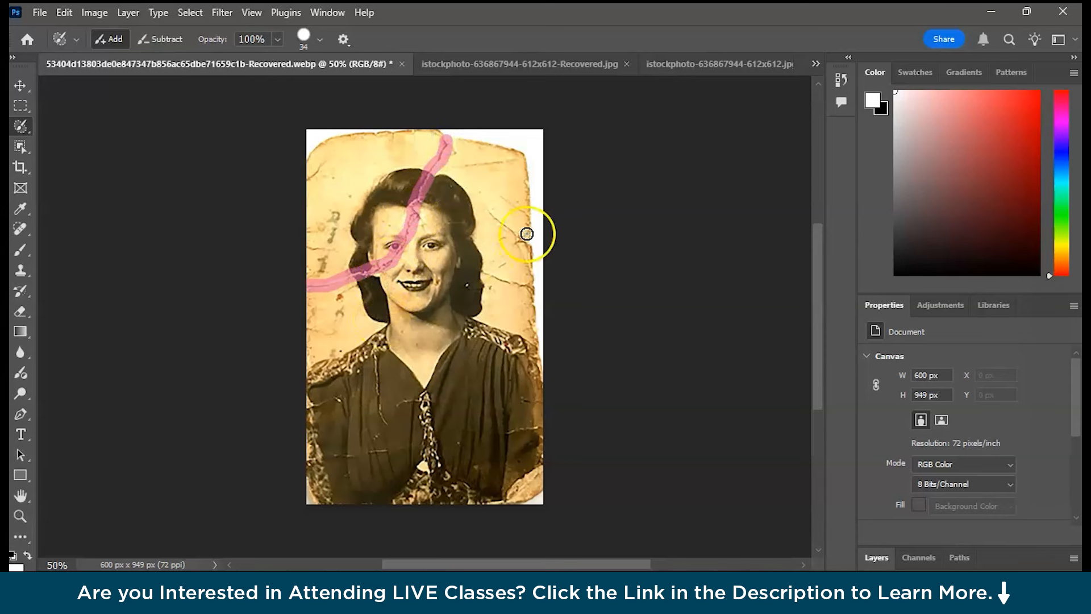
mouse_move(500, 195)
mouse_down()
mouse_move(518, 212)
mouse_move(521, 239)
mouse_up()
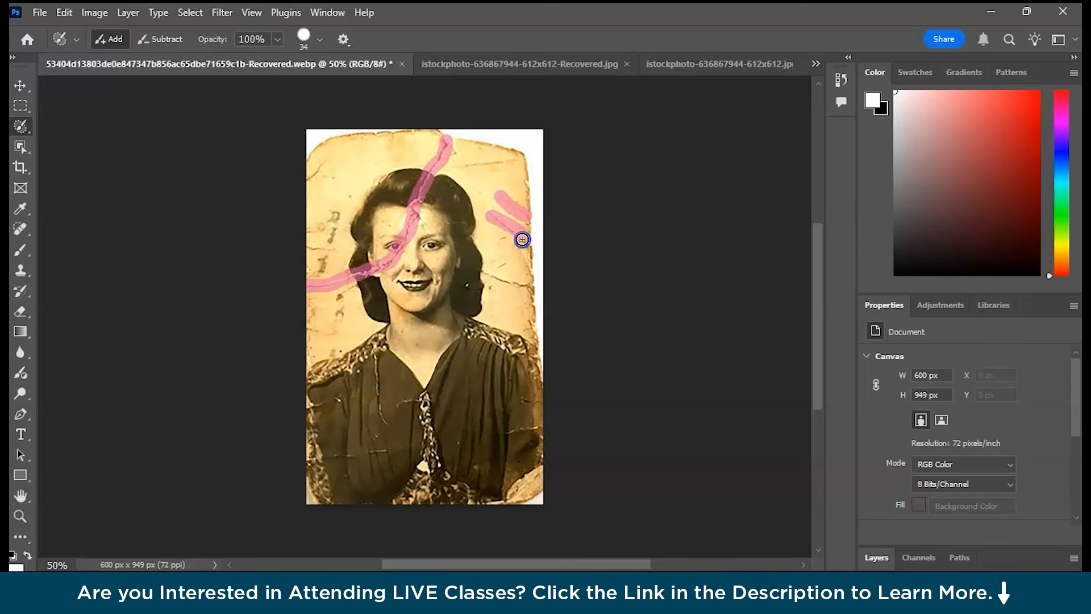
drag(481, 274, 537, 290)
drag(508, 432, 534, 430)
drag(377, 357, 382, 420)
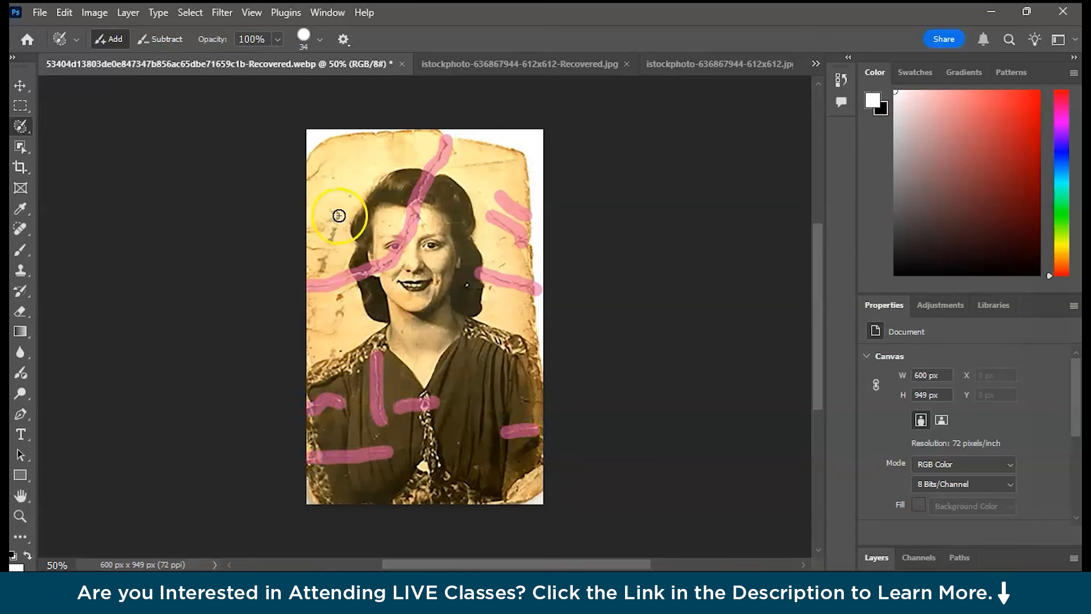
drag(307, 183, 328, 164)
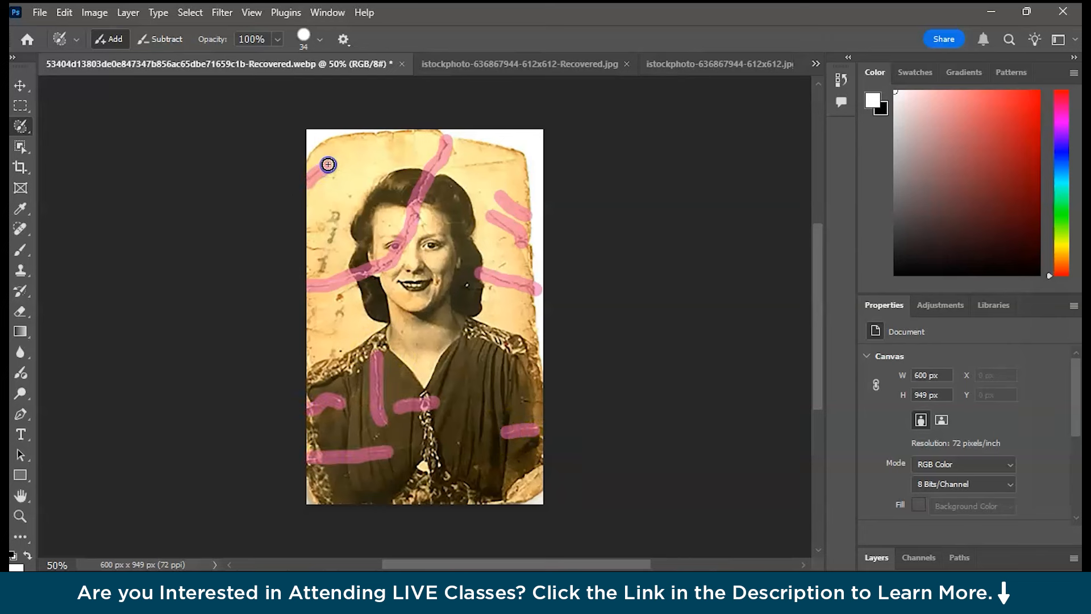
Run Generative Fill on the painted selection without a prompt.
click(65, 14)
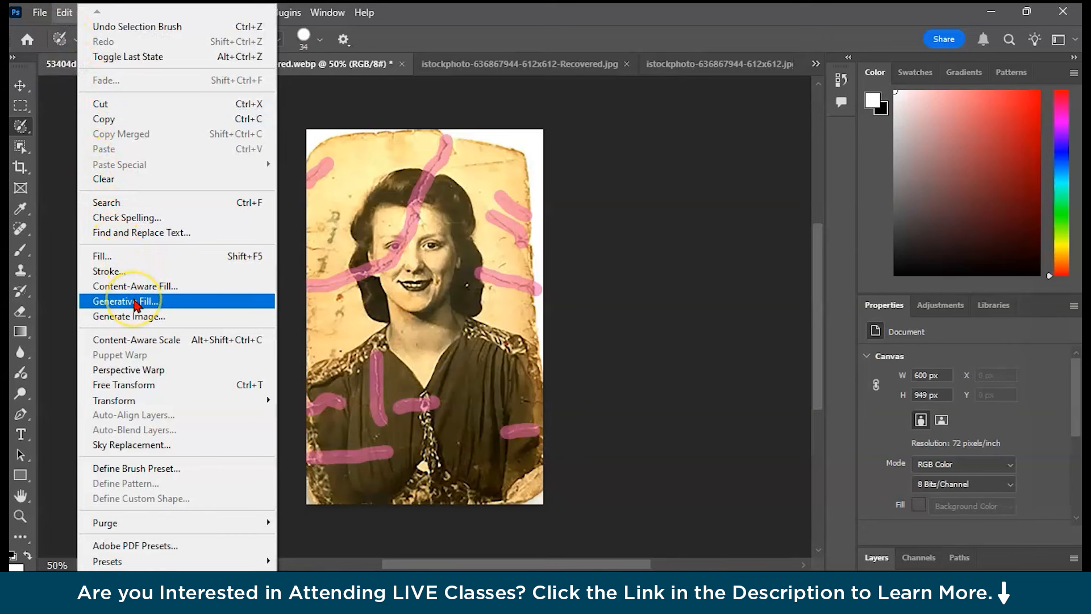
click(135, 303)
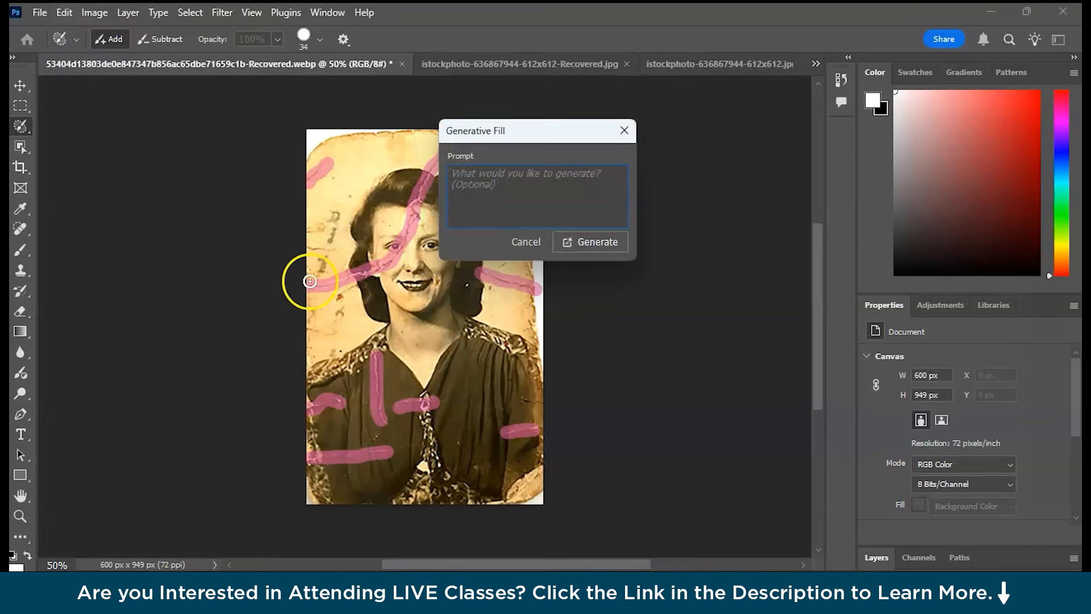
click(594, 252)
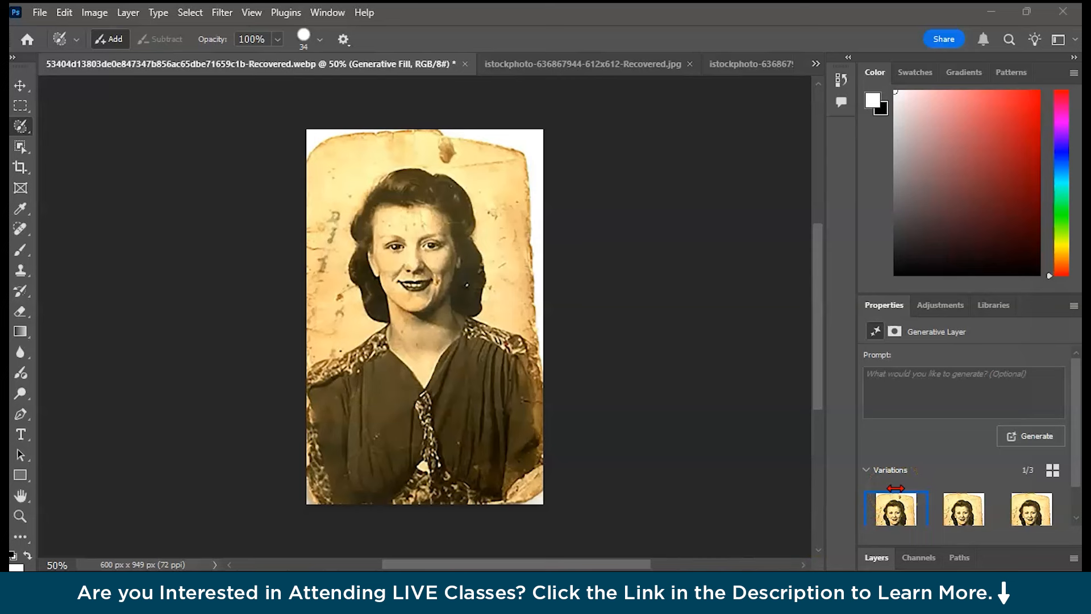
Compare the portrait's Generative Fill variations and keep the first one.
click(959, 509)
click(1021, 513)
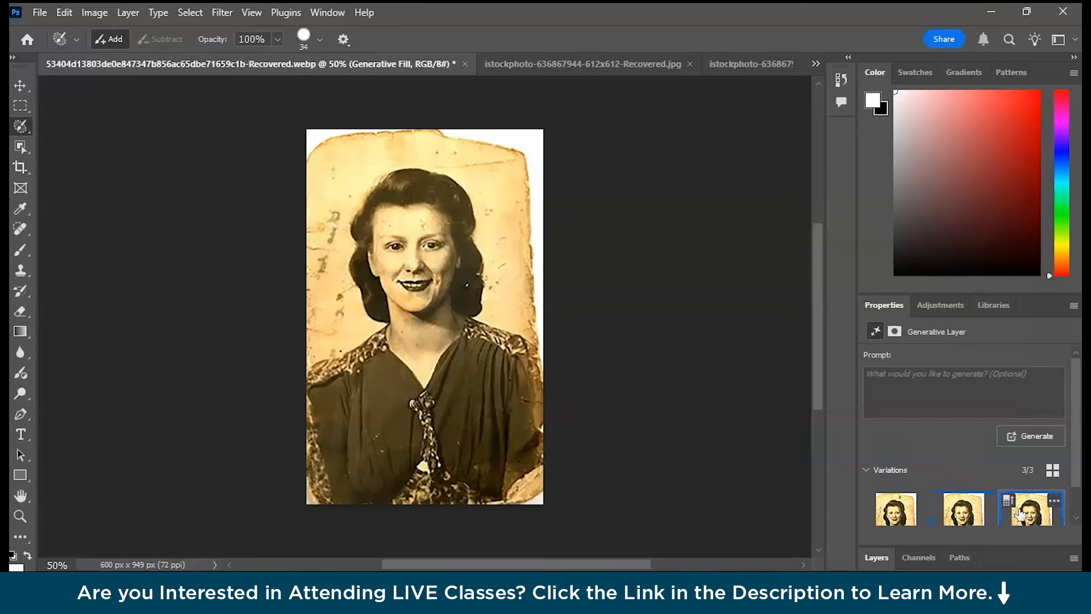
click(1011, 513)
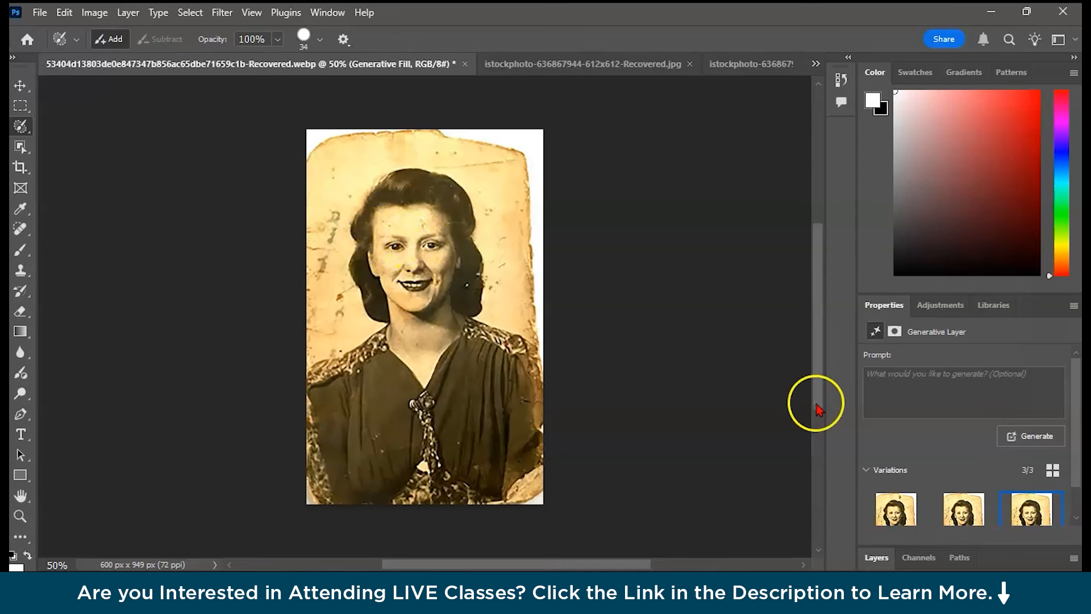
click(893, 514)
click(960, 518)
click(1015, 518)
click(899, 516)
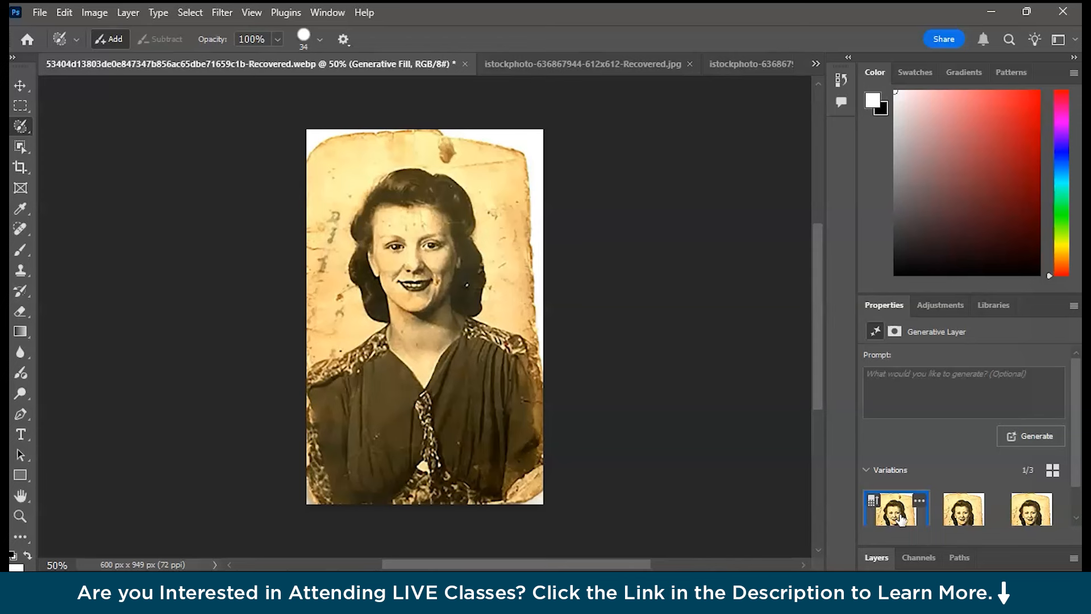
Switch to the Spot Healing Brush with default colours and heal leftover spots in the portrait's background.
key(j)
key(d)
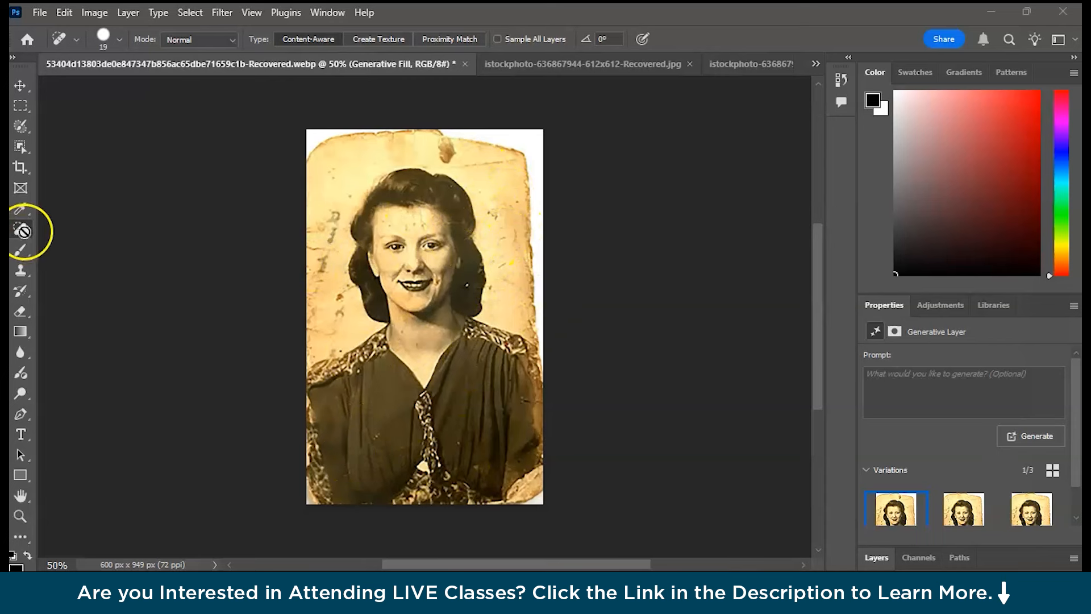
click(322, 268)
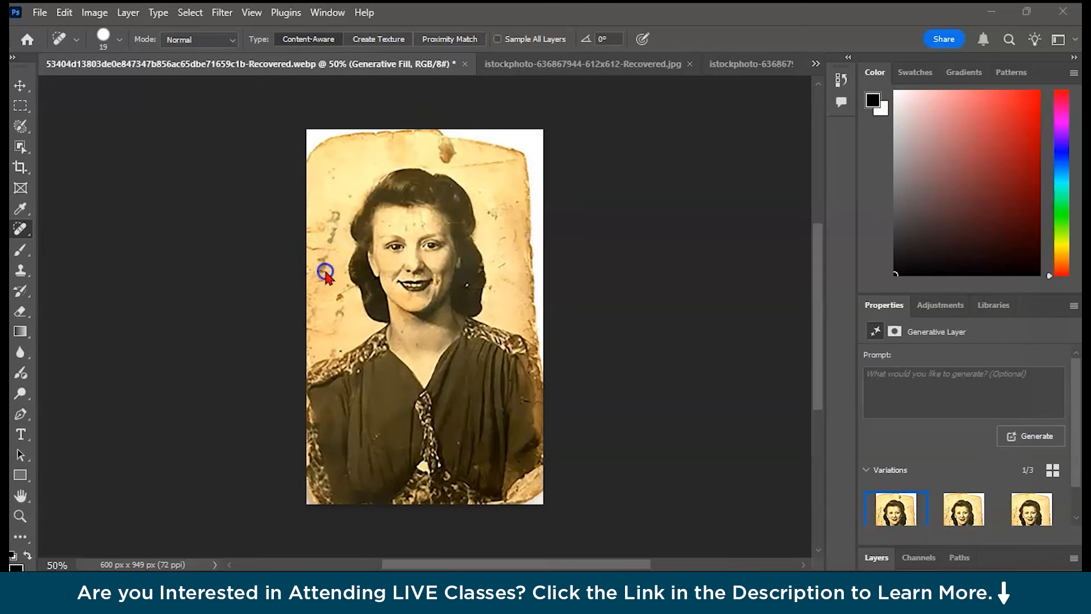
click(635, 229)
click(20, 85)
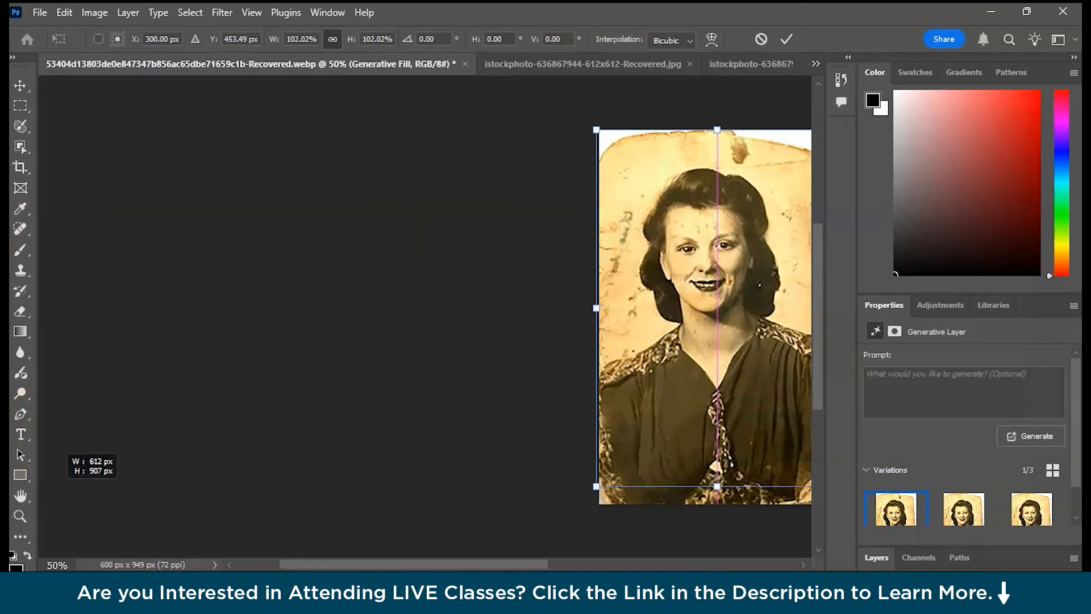
click(23, 230)
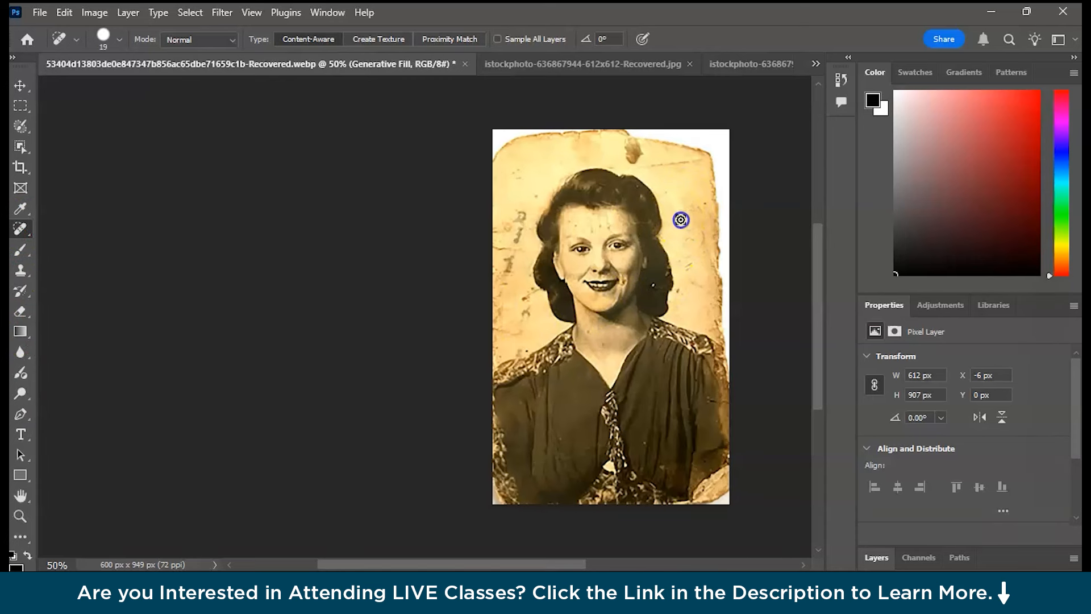
click(690, 264)
drag(687, 273, 692, 263)
mouse_move(634, 147)
mouse_down()
mouse_move(631, 161)
mouse_move(691, 164)
mouse_up()
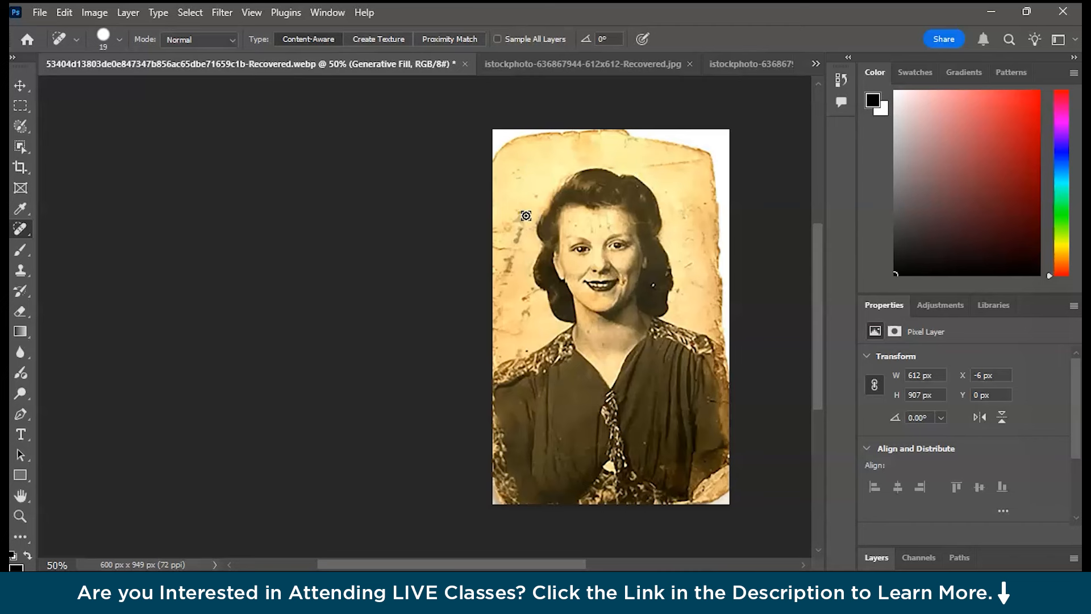
Reduce the Spot Healing Brush to 16 px and heal small blemishes on the forehead and dress.
right_click(21, 229)
click(137, 230)
key(bracketleft)
click(604, 209)
click(570, 225)
click(570, 225)
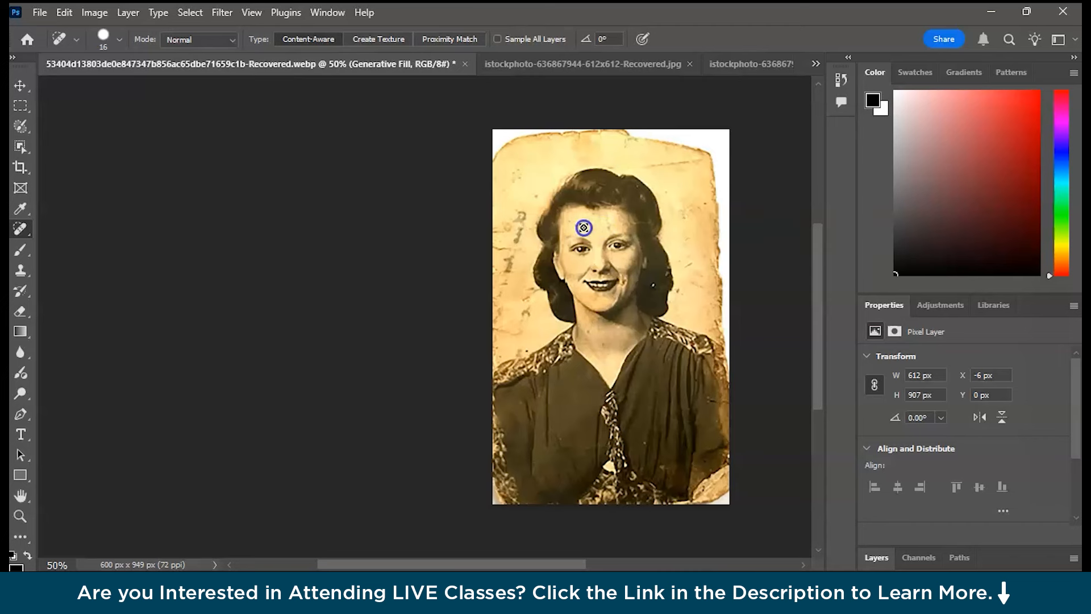
click(544, 370)
click(707, 394)
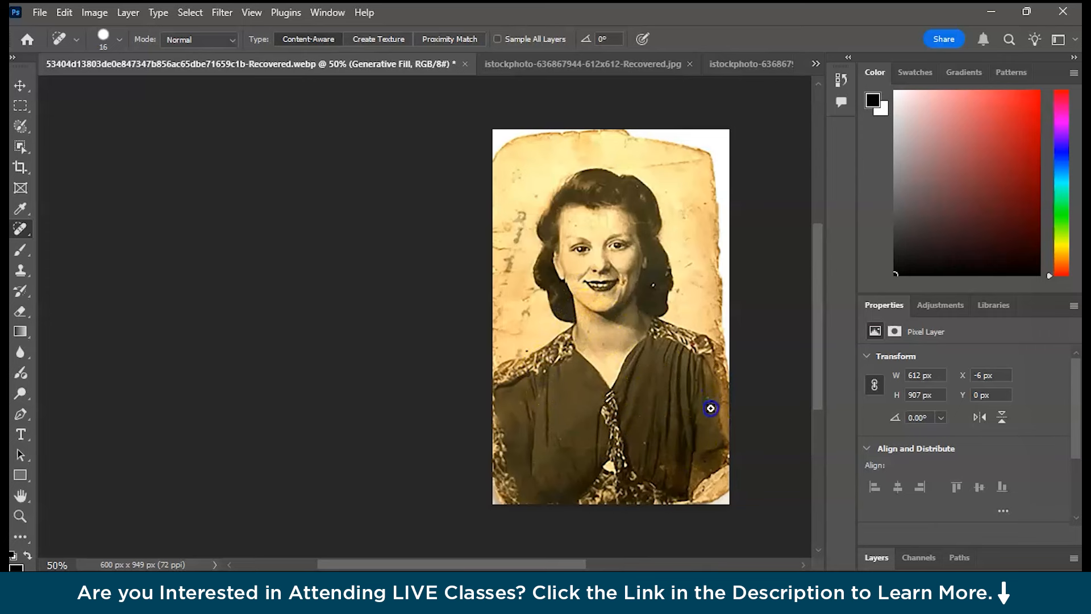